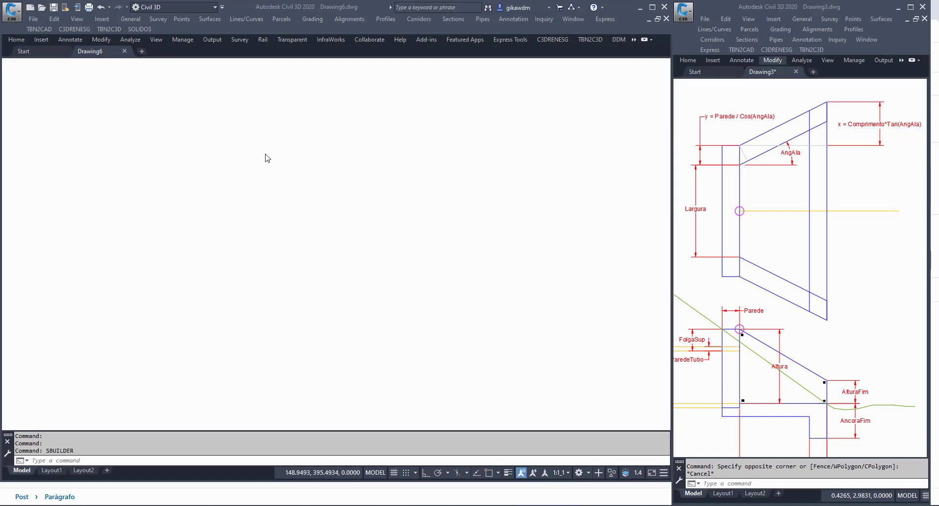
click(790, 198)
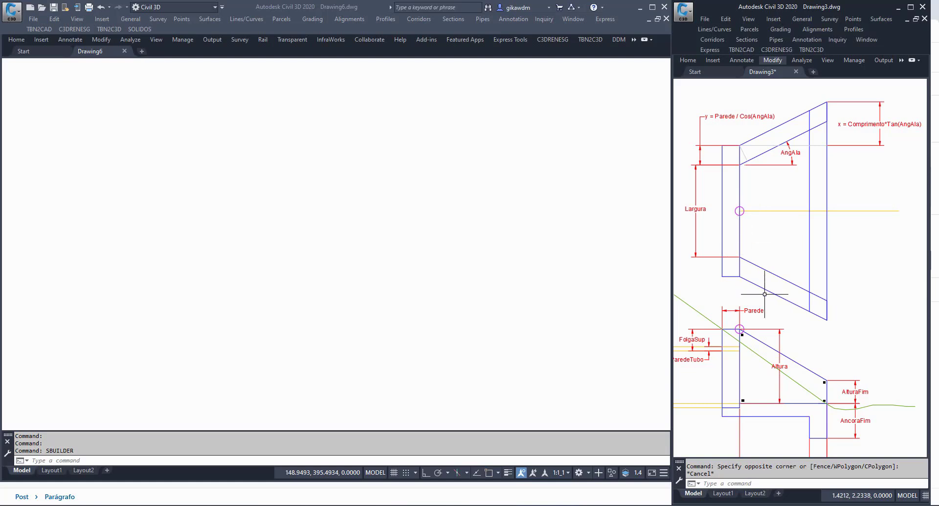
mouse_move(764, 293)
middle_down()
mouse_move(782, 267)
mouse_move(776, 276)
middle_up()
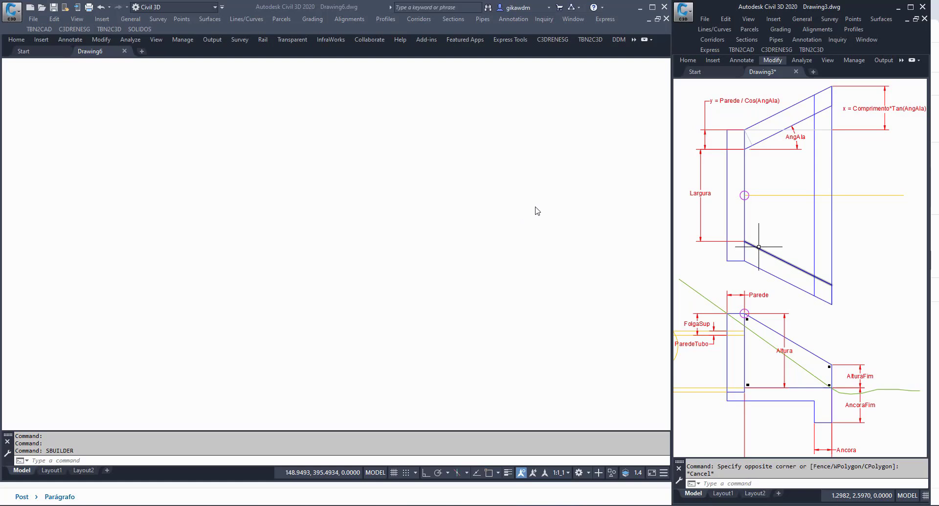
Step: Run SBUILDER in the empty drawing and create a new custom section of type Dispositivos Pontuais de Gravidade
click(292, 6)
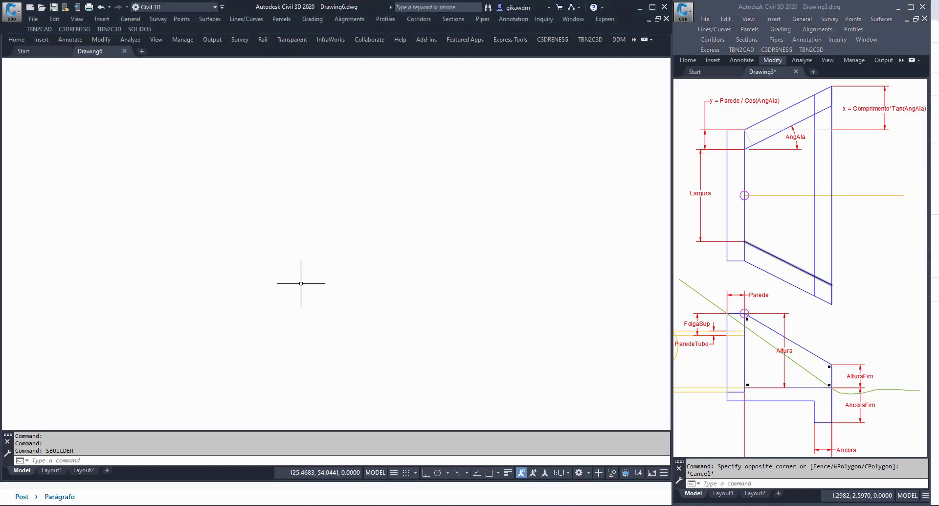
text(SBUILDER)
key(Return)
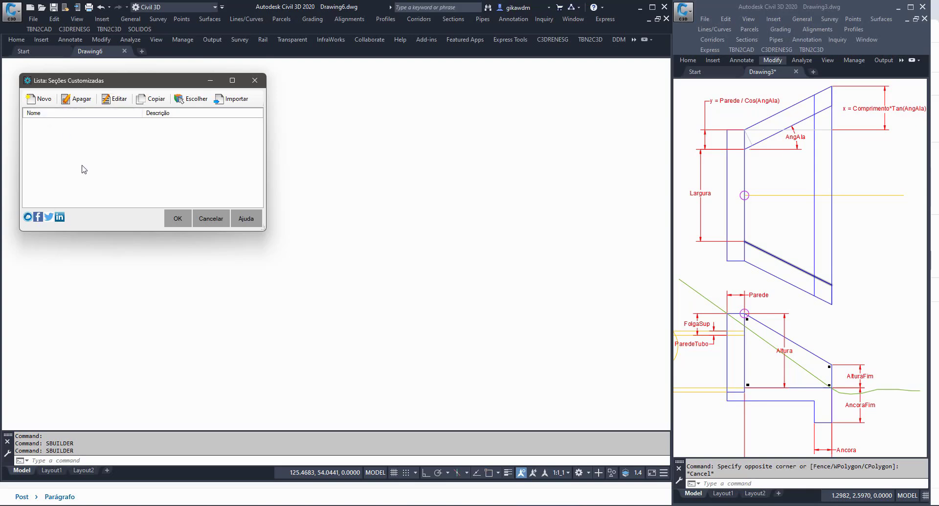
click(43, 101)
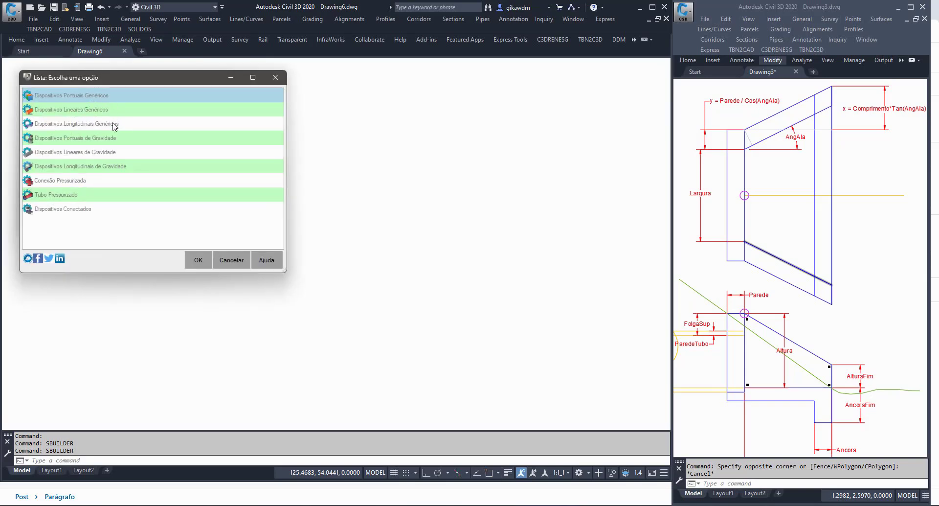
click(110, 138)
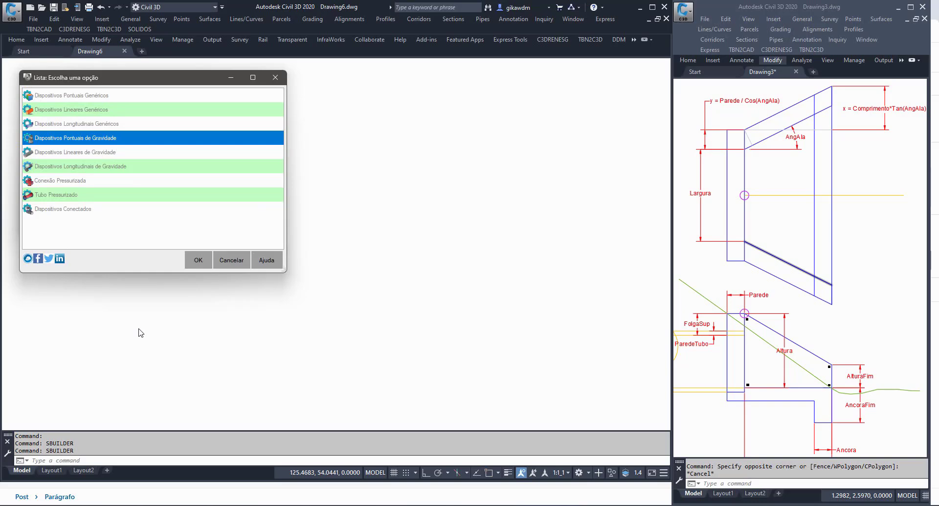
click(199, 262)
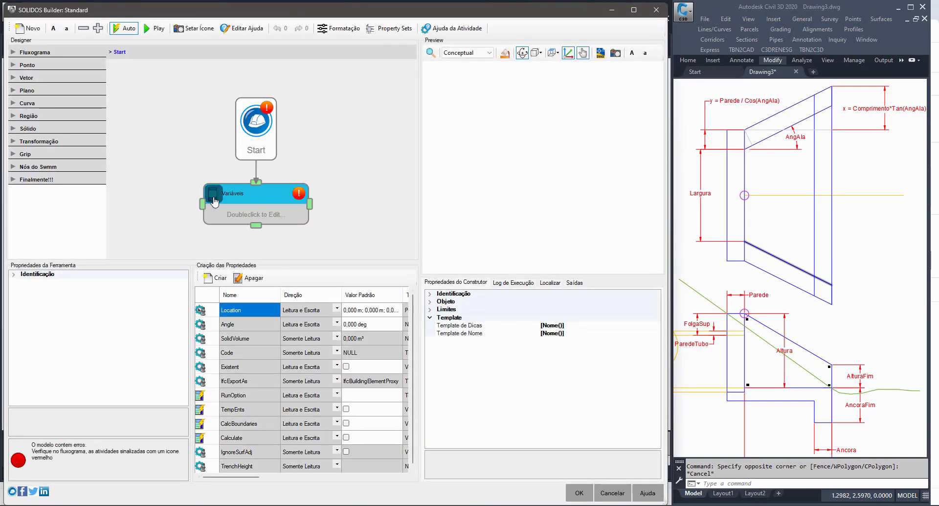
Step: Open the Variáveis block of the flowchart and set the SolidVolume value to 0
double_click(215, 199)
click(264, 128)
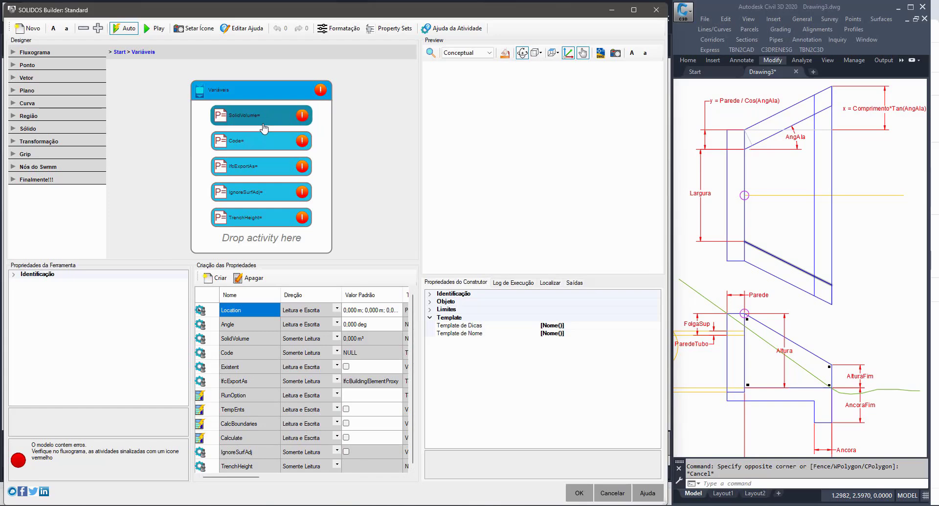
click(13, 275)
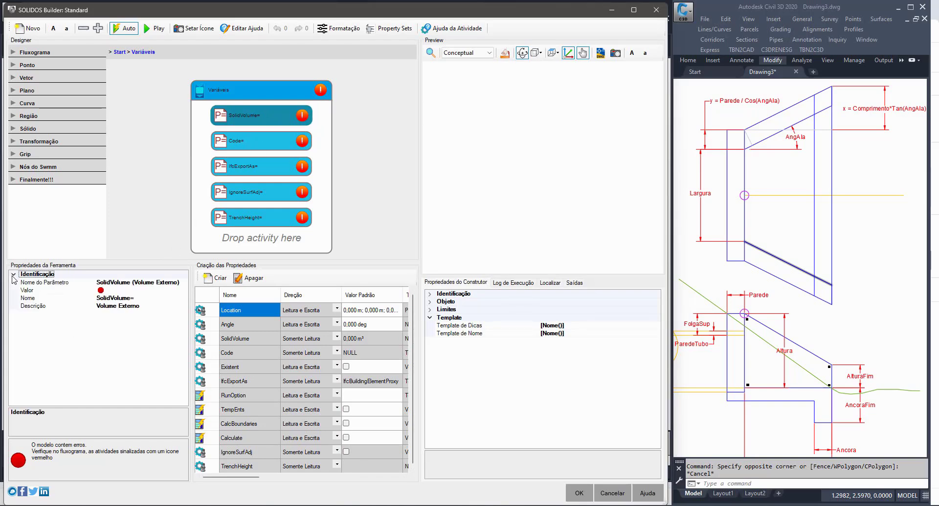
click(130, 292)
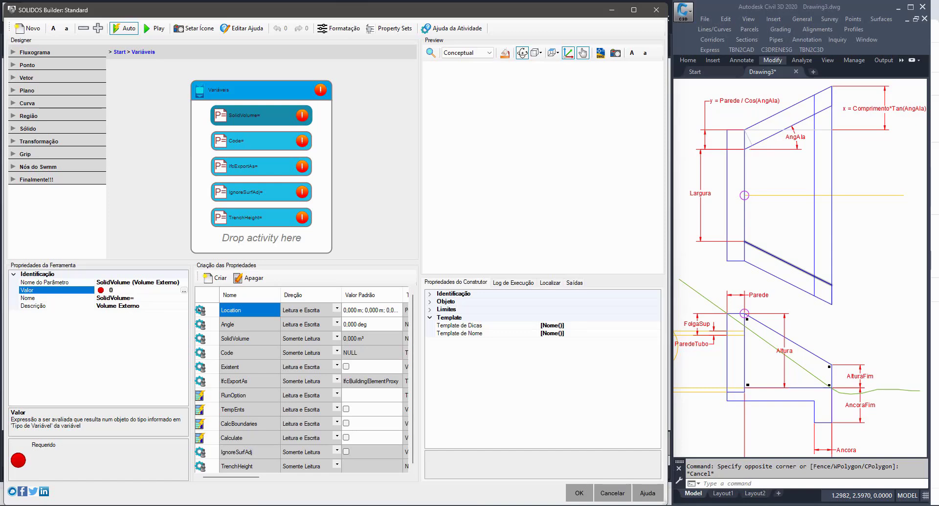
text(0)
click(88, 299)
Step: Set the Code variable's value to "ALA" and delete the IfcExportAs assignment from the Variáveis block
click(258, 147)
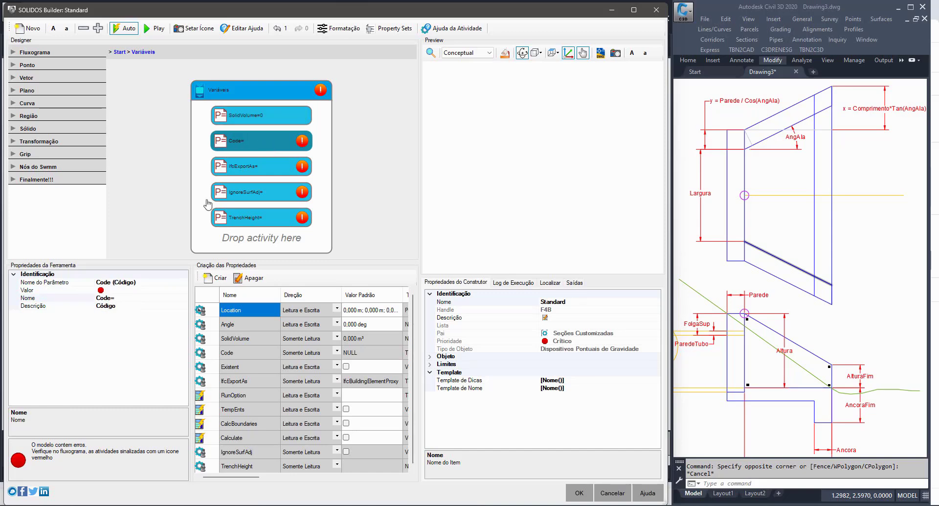
click(130, 291)
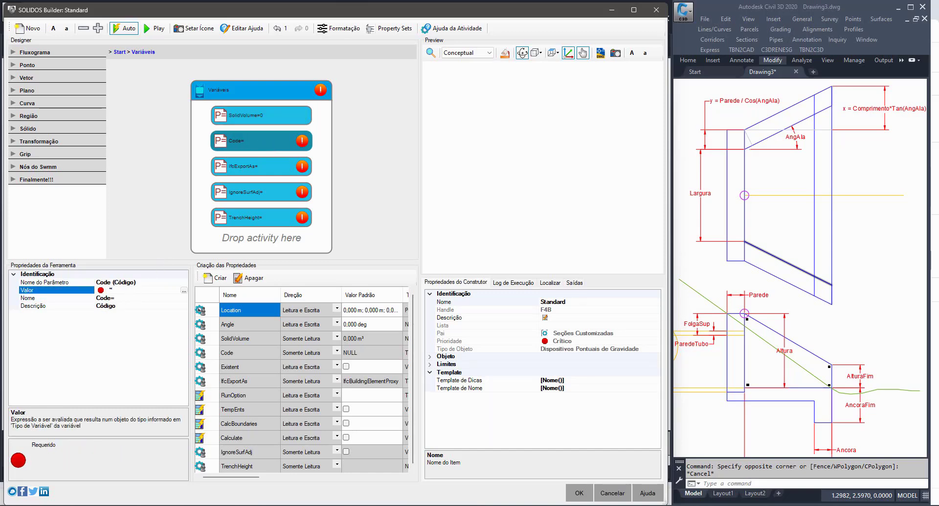
text("ALA")
key(Return)
click(246, 169)
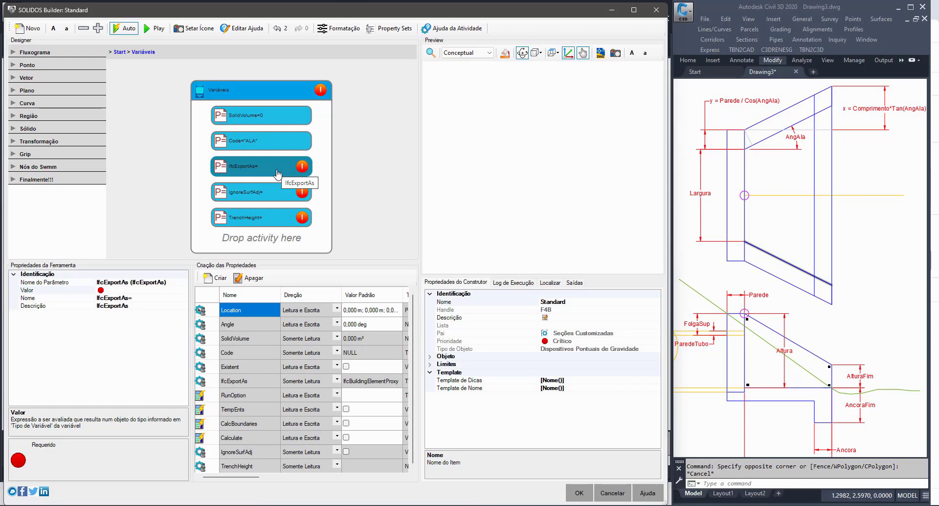
key(Delete)
Step: Set the value of the IgnoreSurfAdj variable to False
click(277, 171)
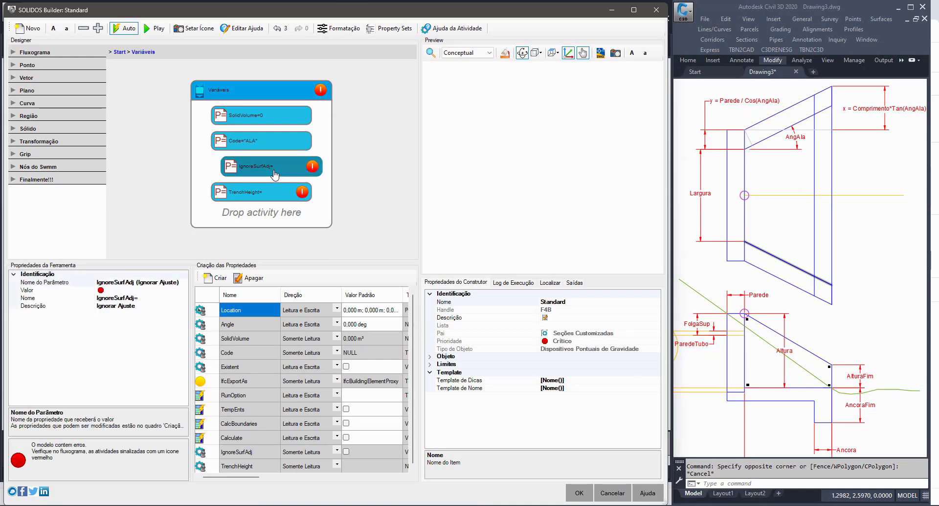
click(131, 290)
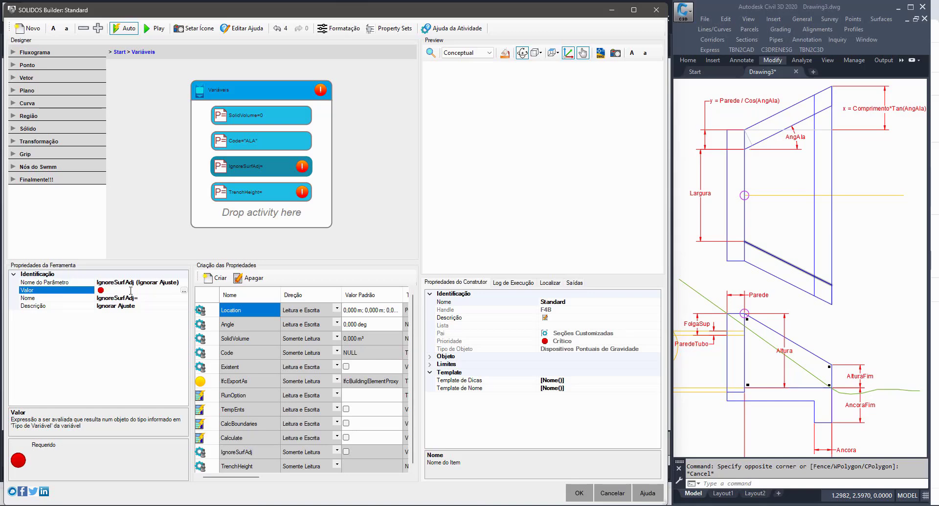
text(False)
key(Return)
Step: Set the value of the TrenchHeight variable to 0
click(264, 208)
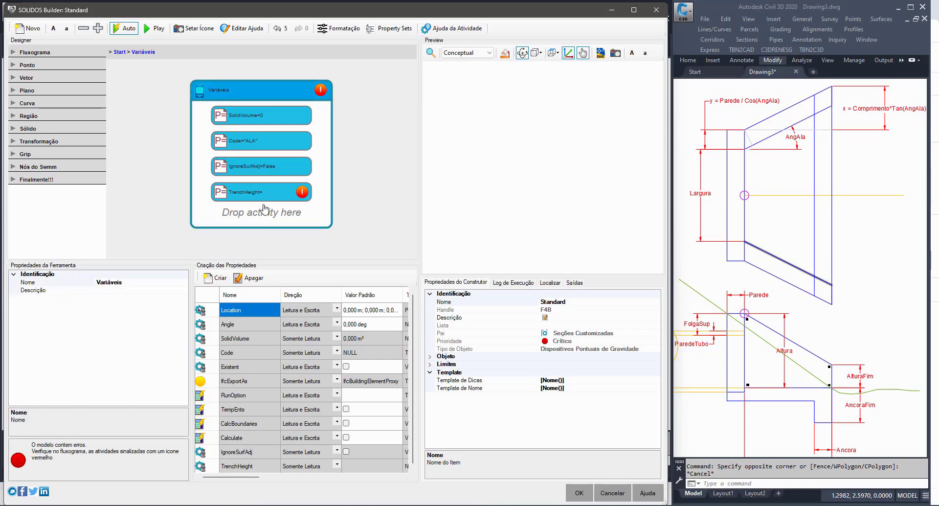
click(263, 194)
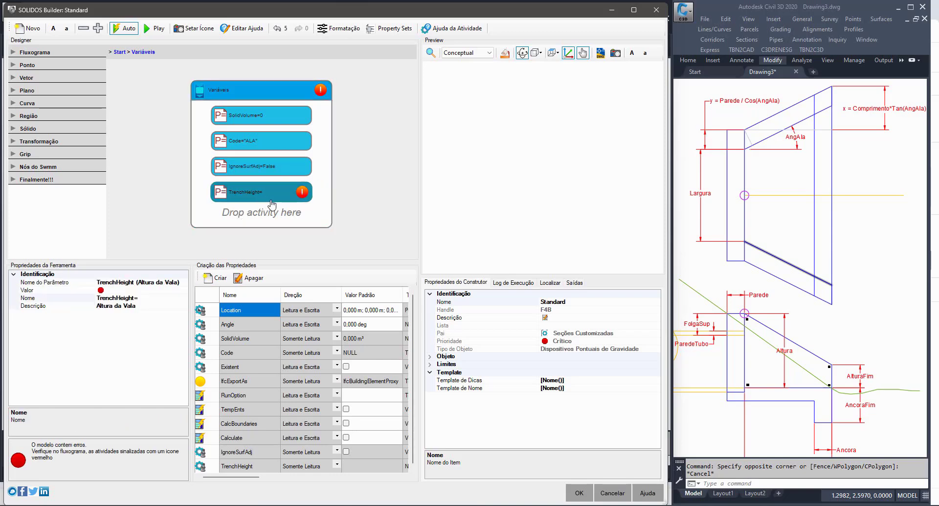
click(139, 290)
text(0)
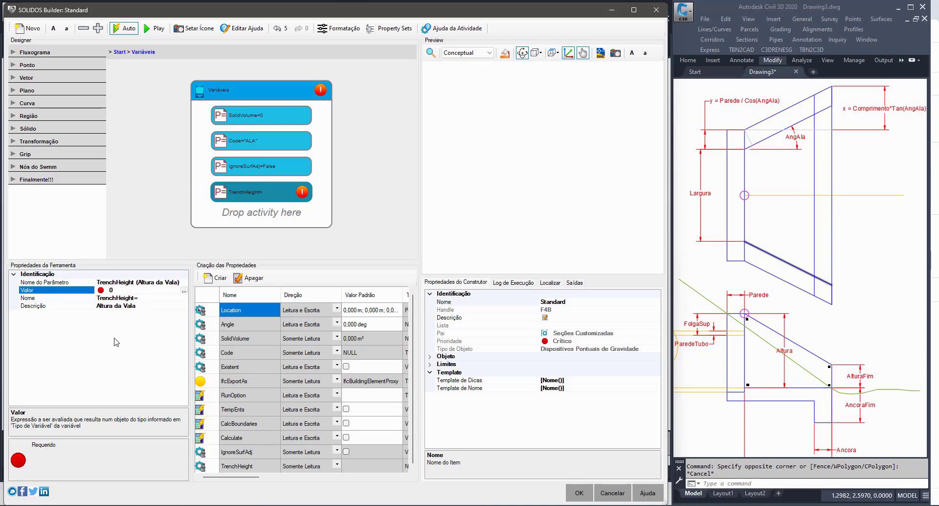
click(112, 346)
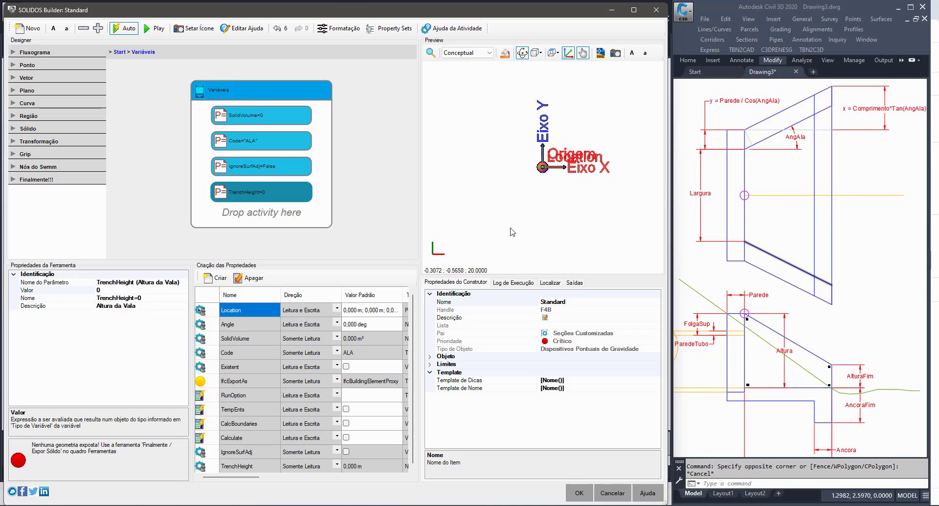
Step: Return to the Start level of the flowchart and create a property named Altura with a default value of 1 m
click(118, 52)
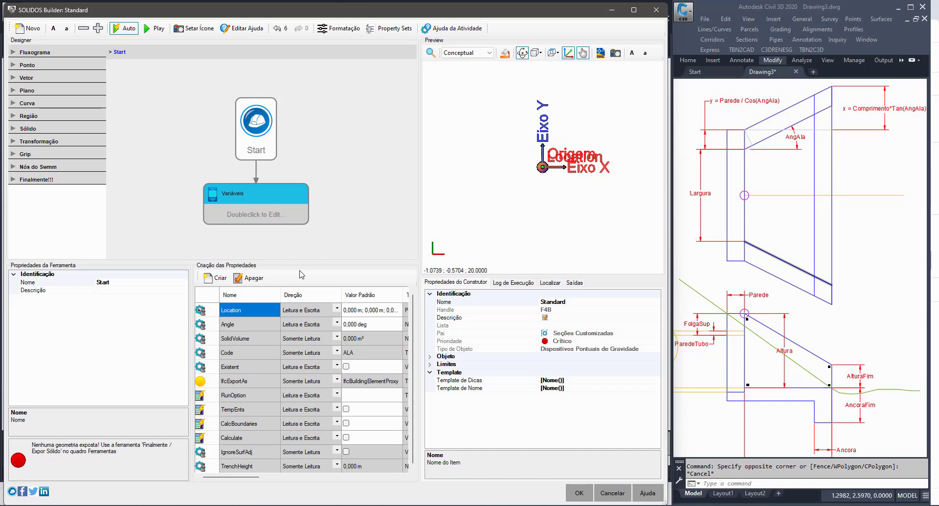
scroll(362, 174, down, 1)
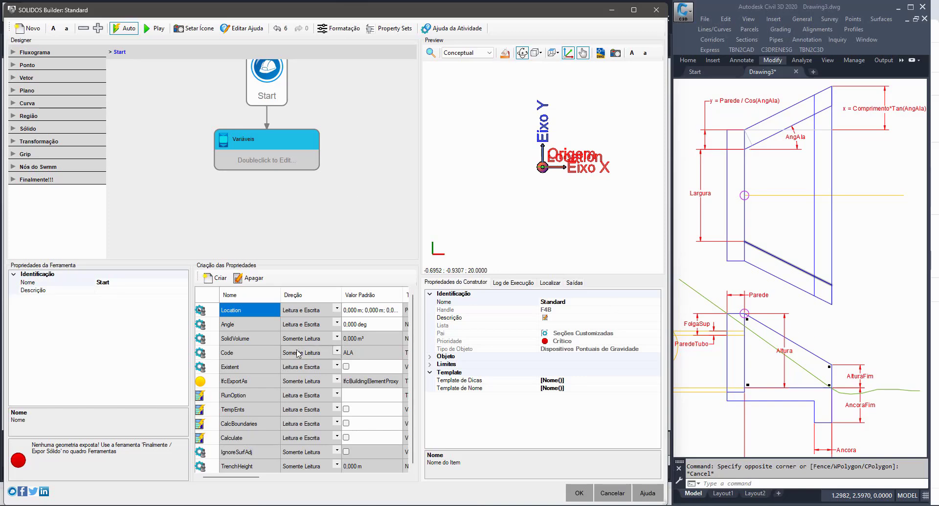
scroll(257, 380, down, 1)
click(221, 278)
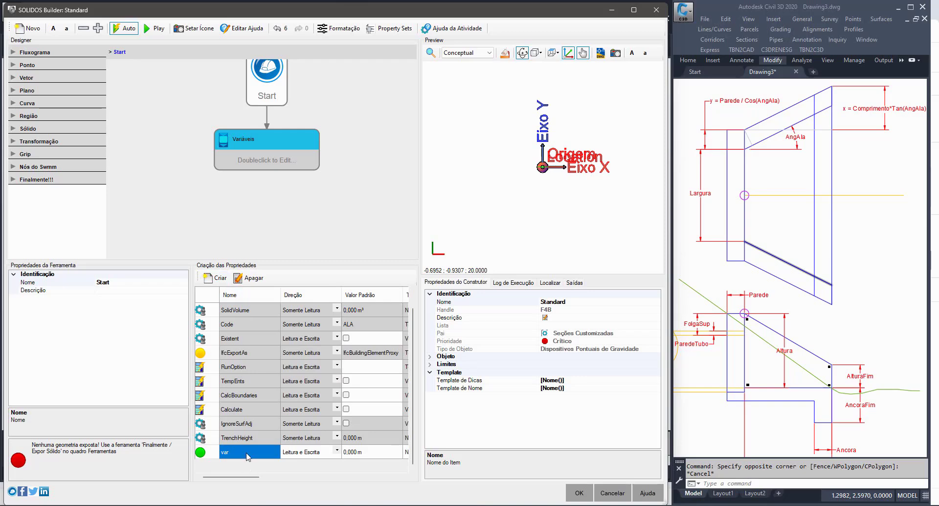
text(Altura)
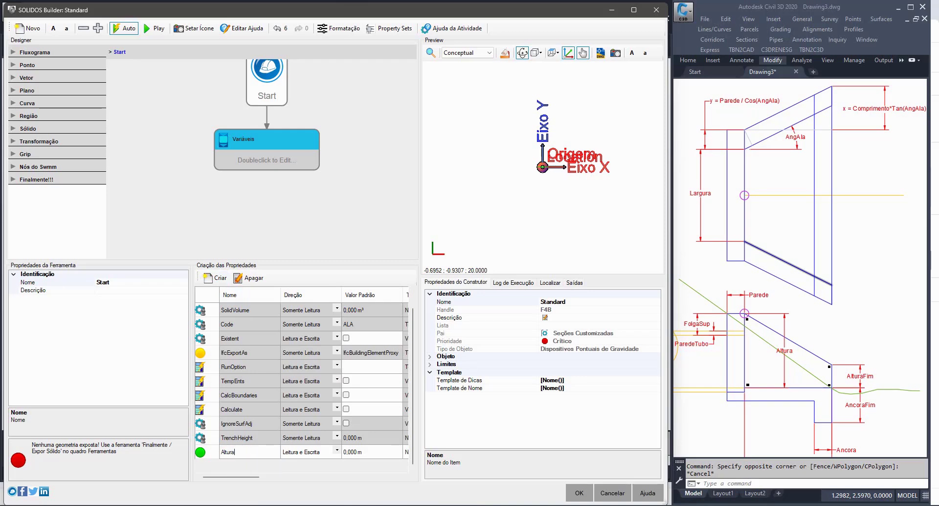
click(362, 452)
text(1)
click(265, 429)
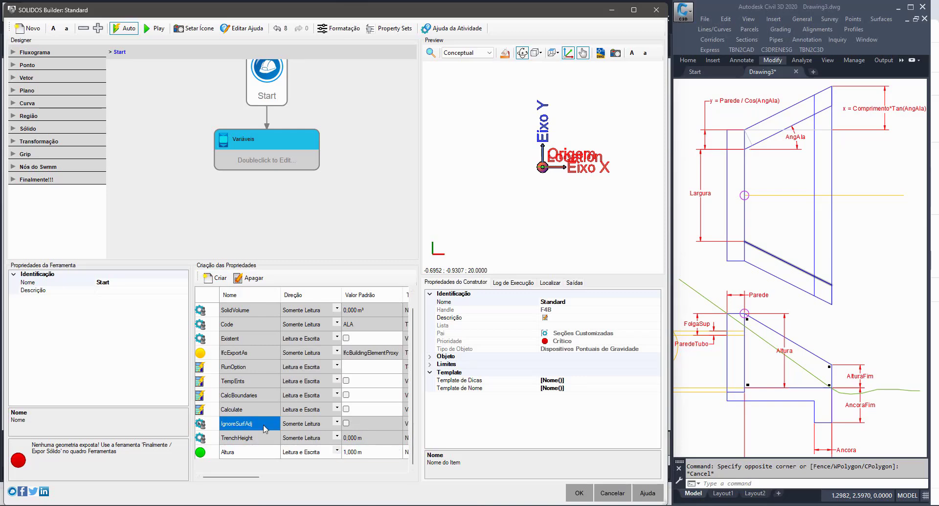
Step: Create a property named Largura with a default value of 0,6 m
click(219, 277)
click(243, 451)
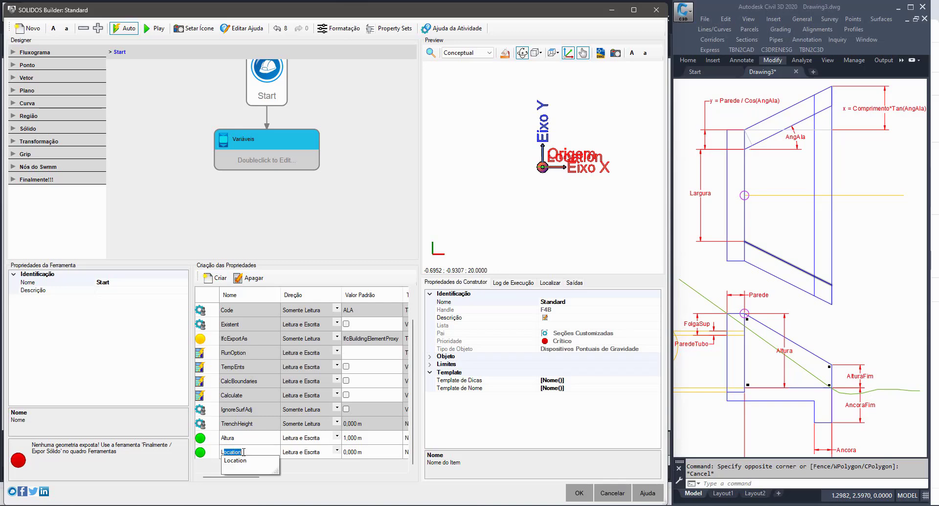
text(Largura)
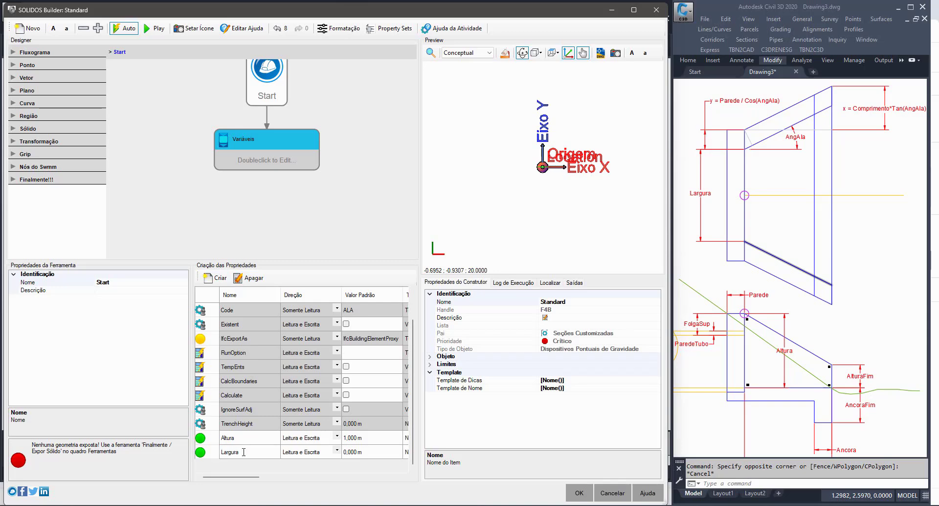
click(380, 453)
text(0,6)
click(275, 453)
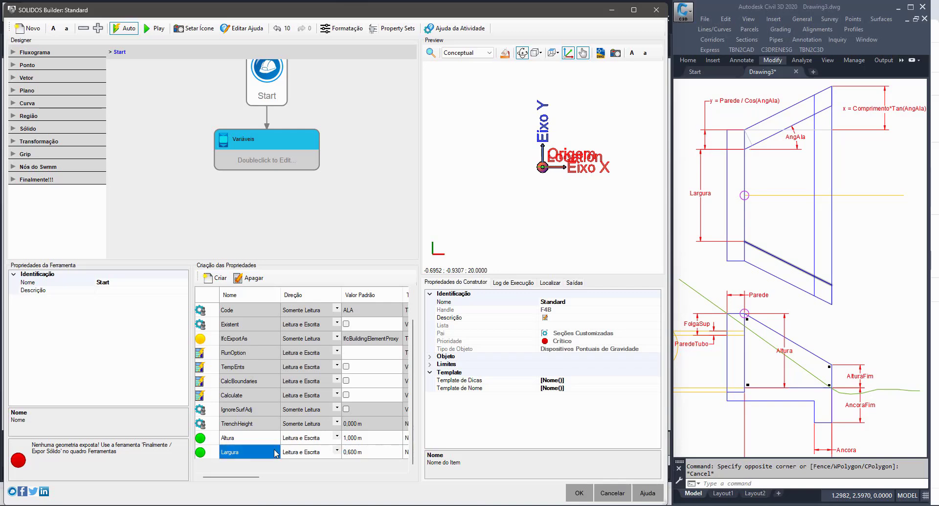
Step: Create a property named AngAla and set its format to Ângulo
click(224, 282)
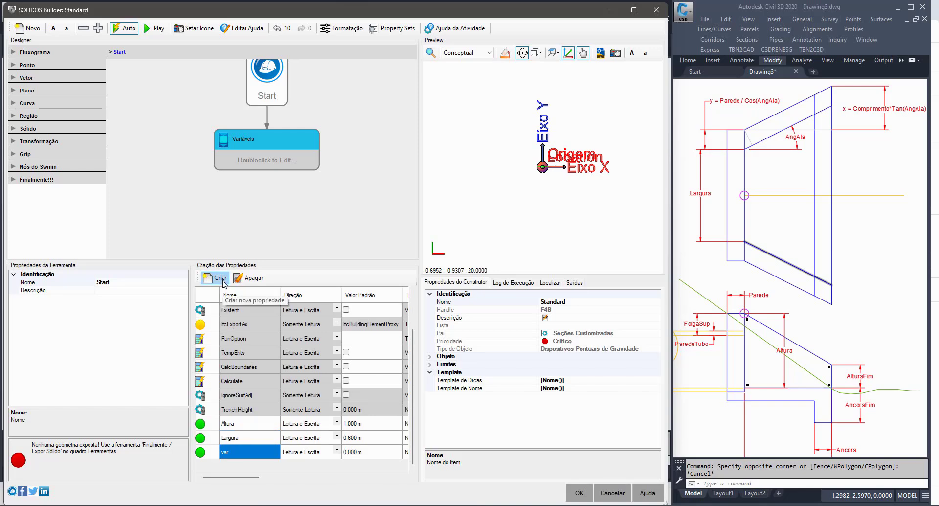
click(251, 452)
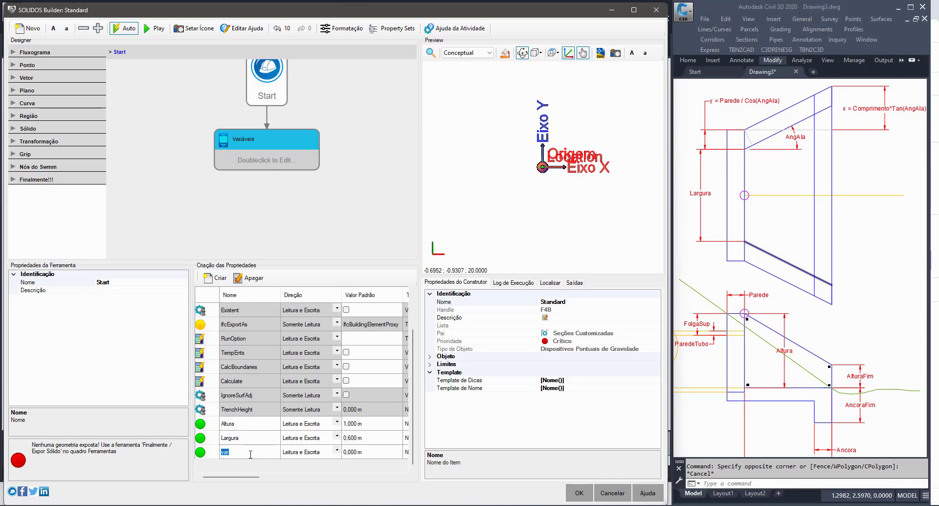
text(AngAla)
click(254, 440)
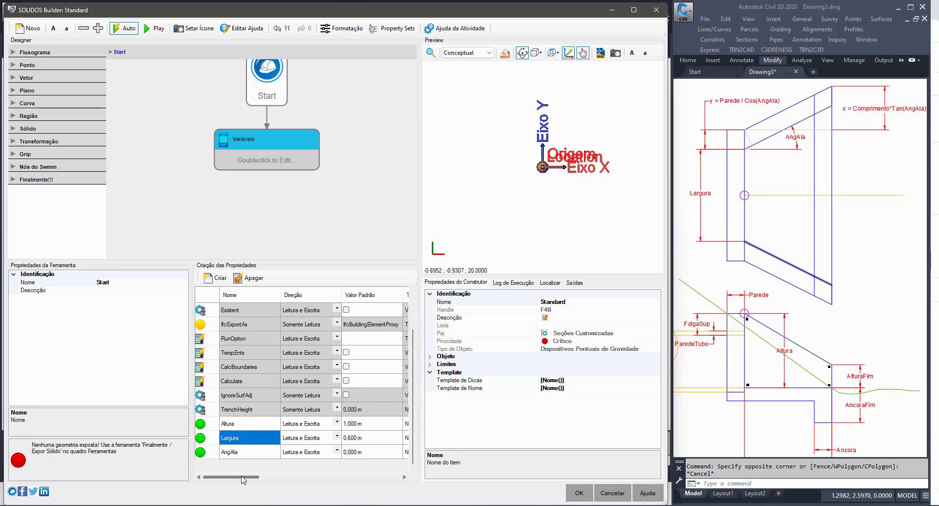
drag(247, 476, 330, 479)
click(373, 453)
click(328, 452)
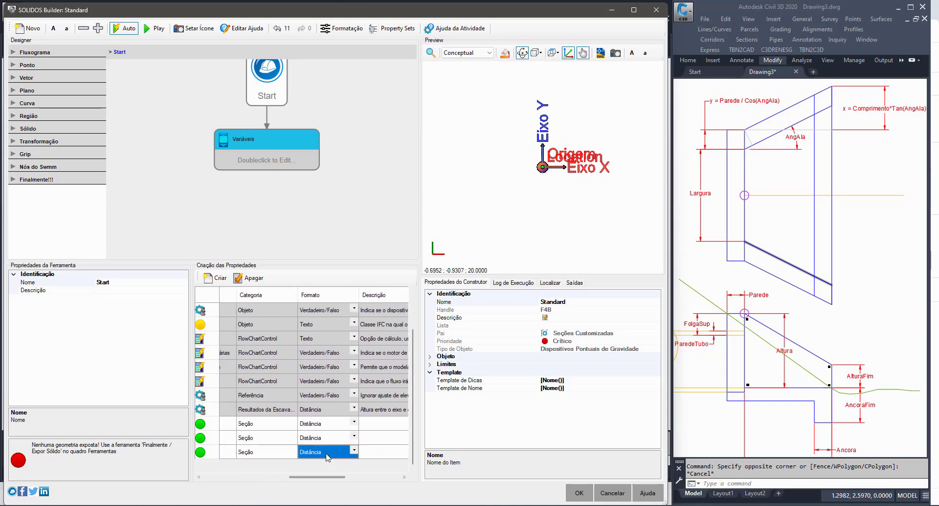
click(336, 456)
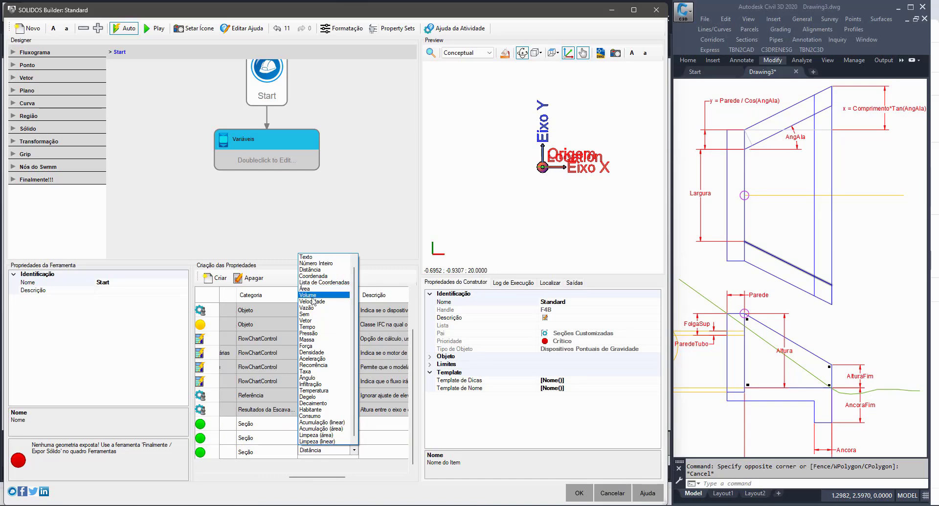
click(313, 377)
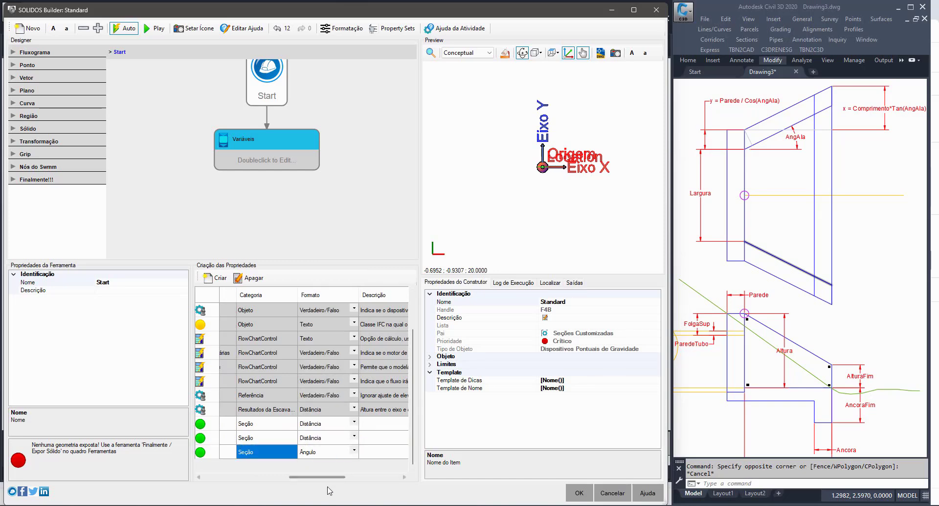
Step: Set the friendly name of the Altura property to "Altura Interna"
drag(321, 477, 297, 477)
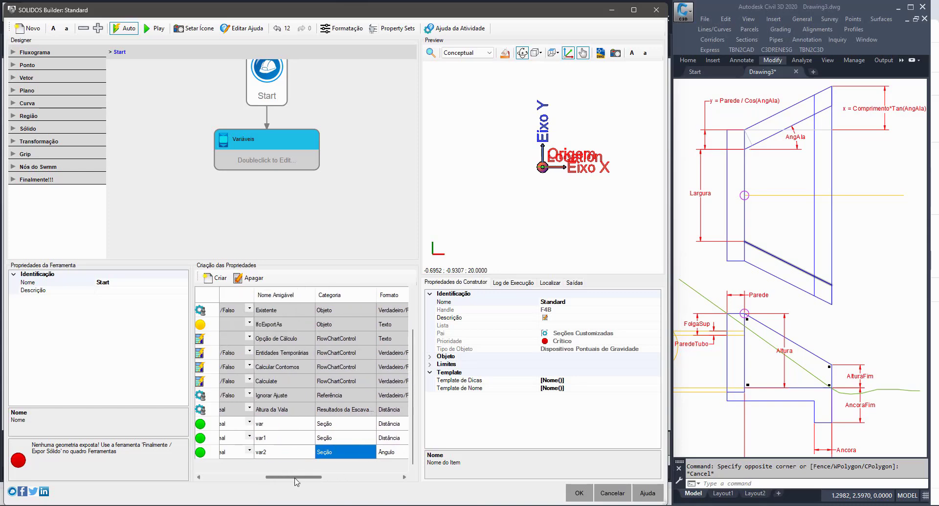
click(302, 429)
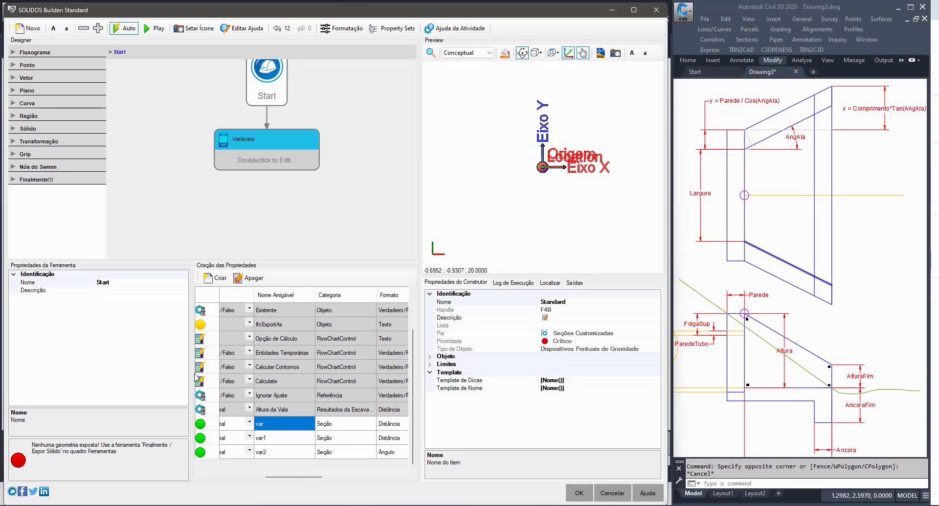
drag(191, 385, 97, 384)
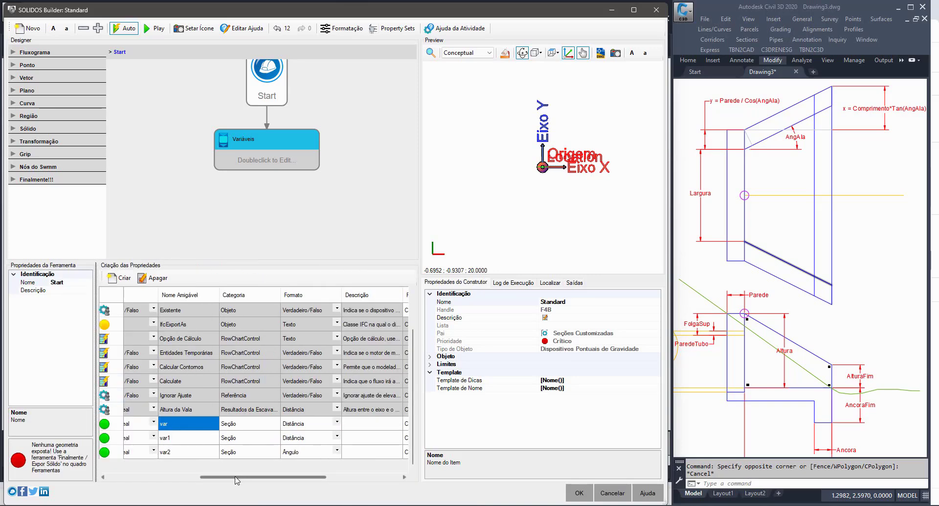
drag(240, 477, 127, 483)
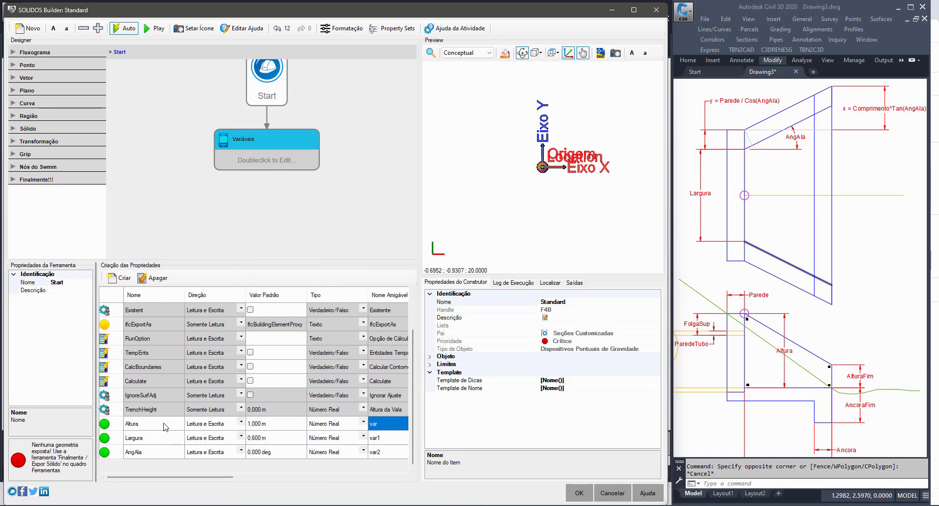
click(148, 425)
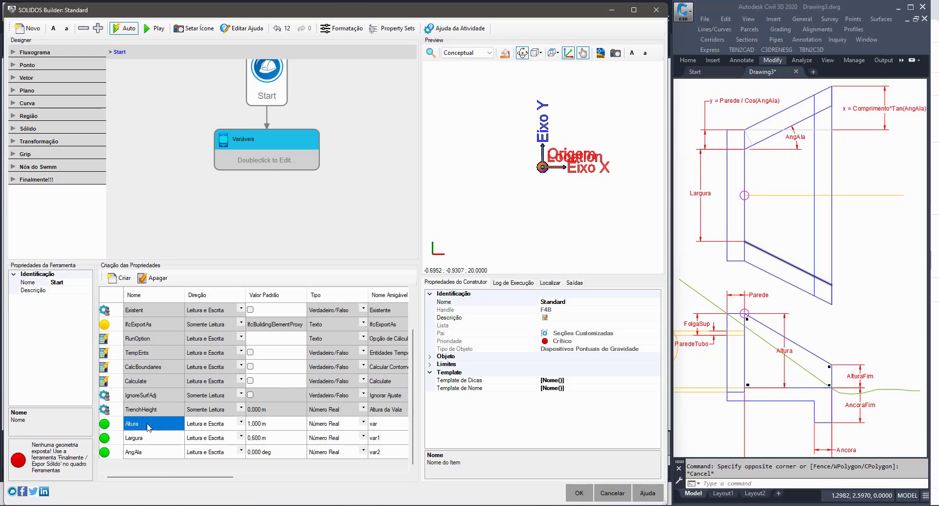
click(383, 427)
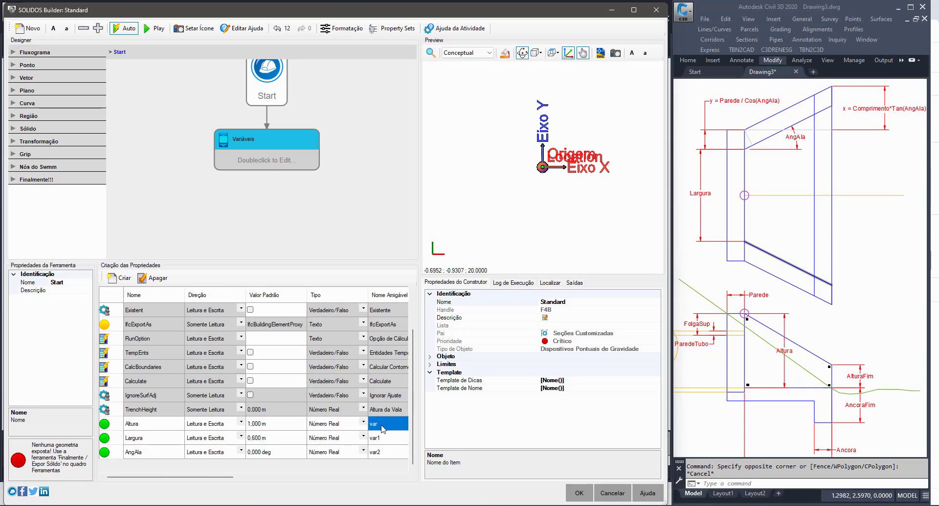
click(382, 427)
text(Alt)
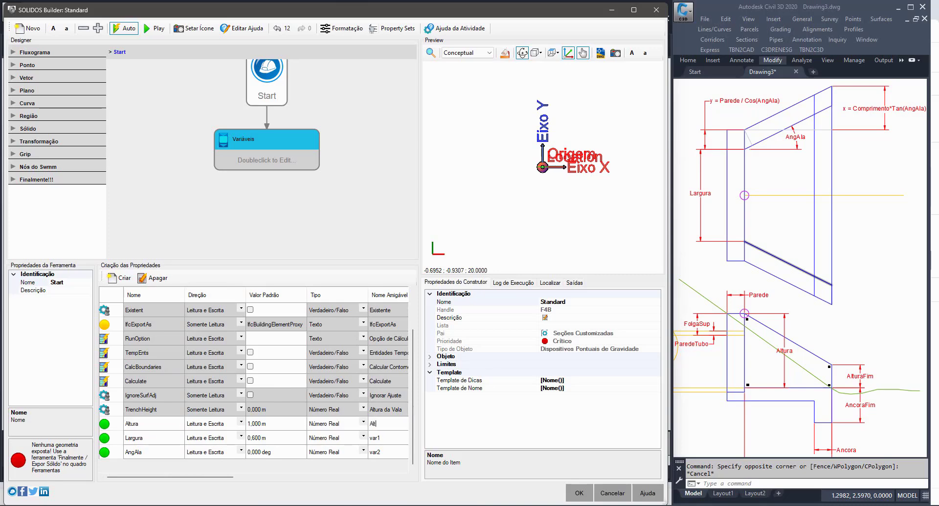
text(ura Interna)
Step: Set the friendly name of the Largura property to "Largura Interna"
click(383, 436)
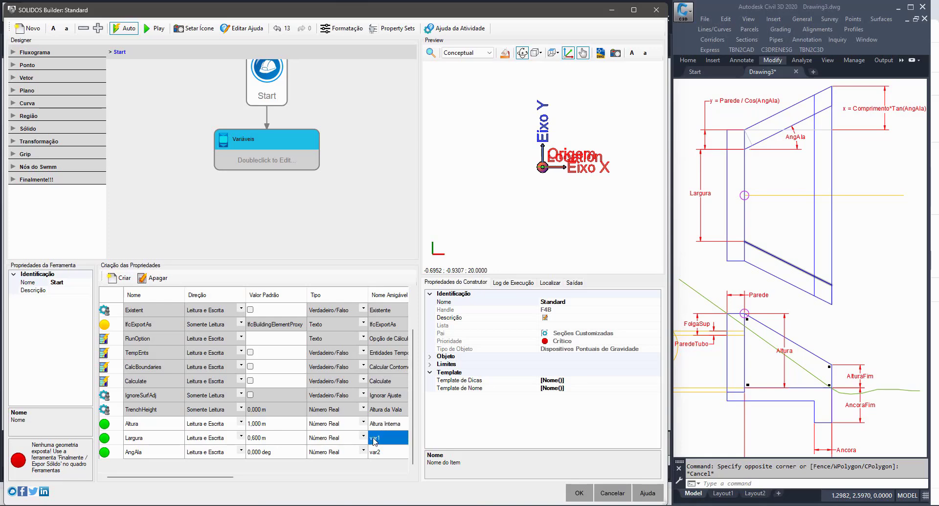
click(183, 438)
click(399, 438)
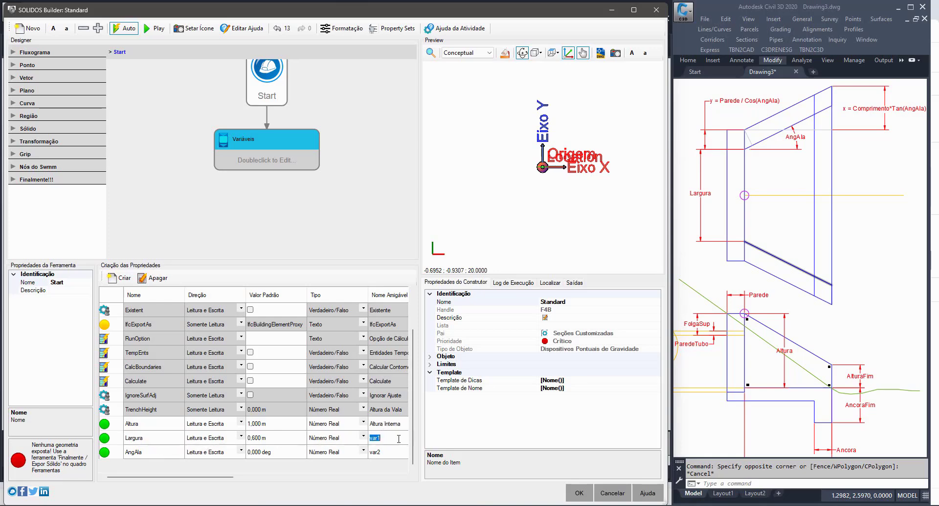
text(Largura Interna)
Step: Give the AngAla property the friendly name "Angulo de Abertura" and a default value of 30 degrees
click(159, 451)
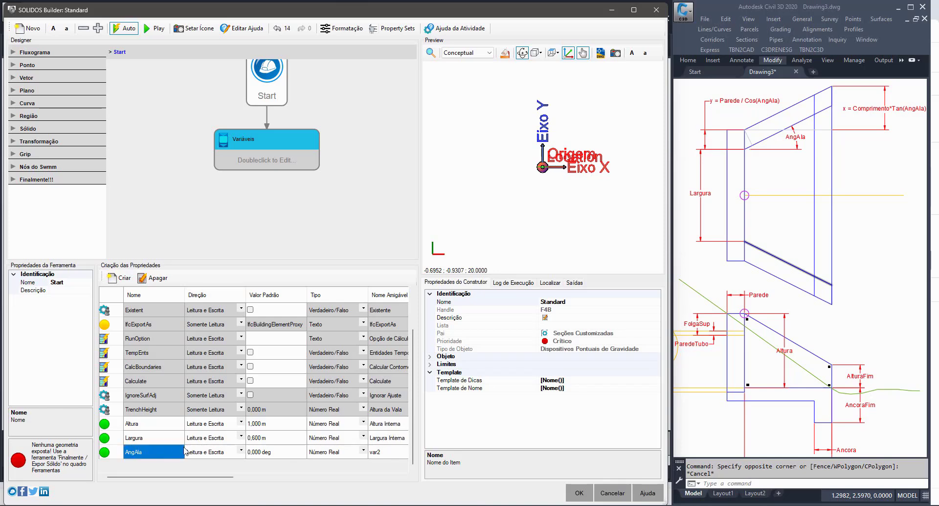
click(389, 452)
text(An)
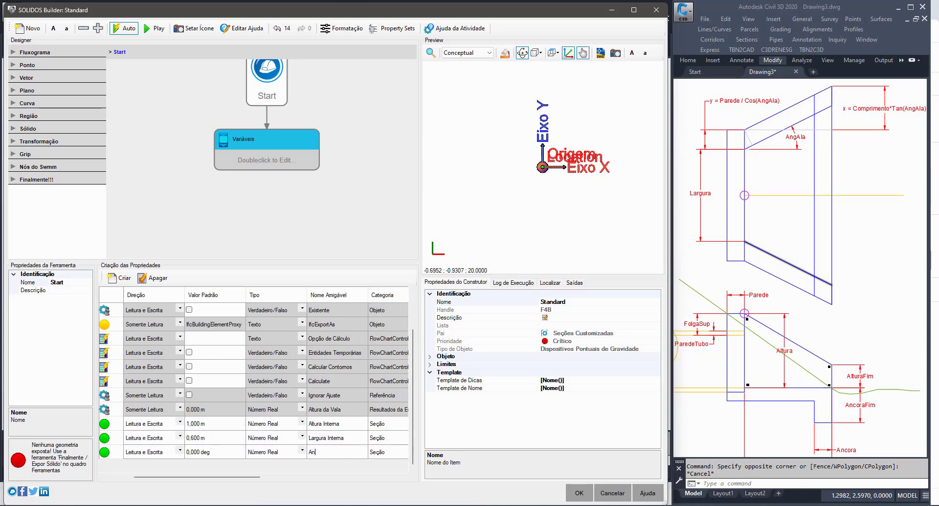
text(gulo de Abertura)
click(216, 454)
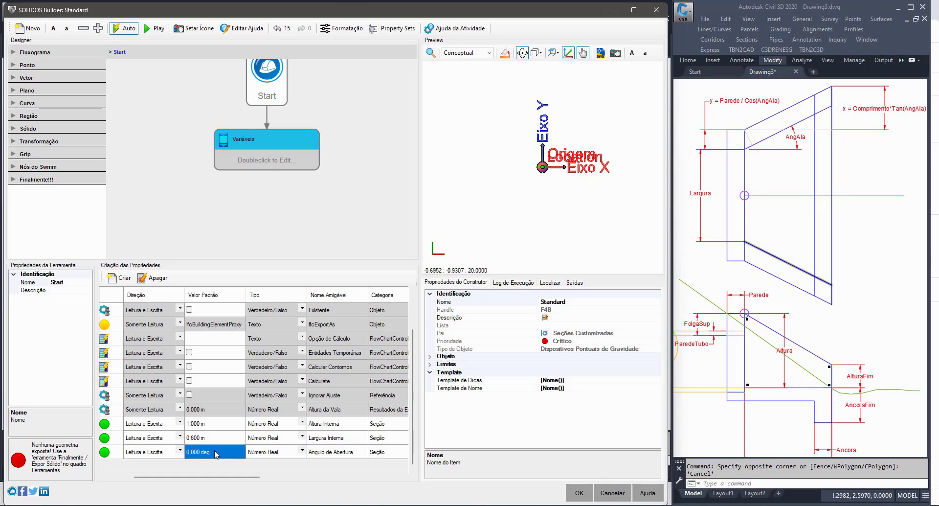
text(30)
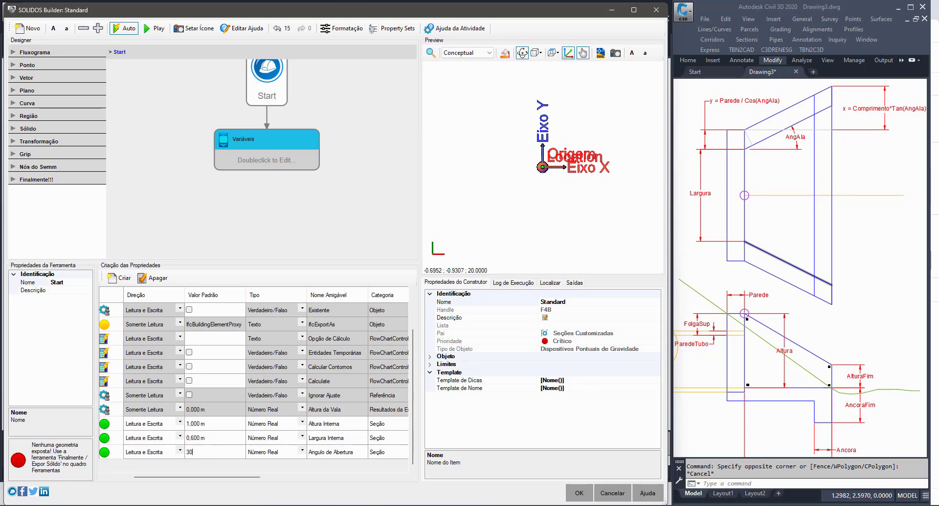
click(220, 438)
Step: Create a property named AturaFim with the friendly name "Altura Frontal"
drag(207, 479, 131, 479)
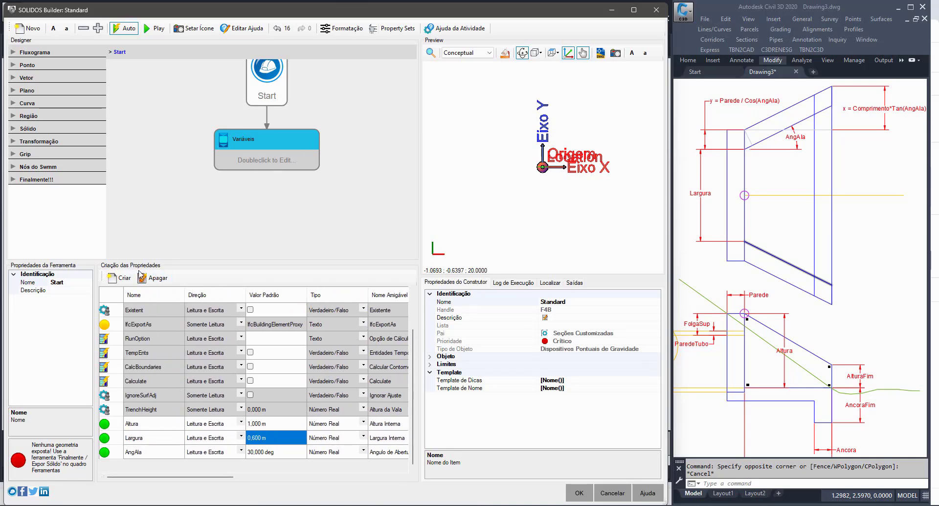
click(123, 277)
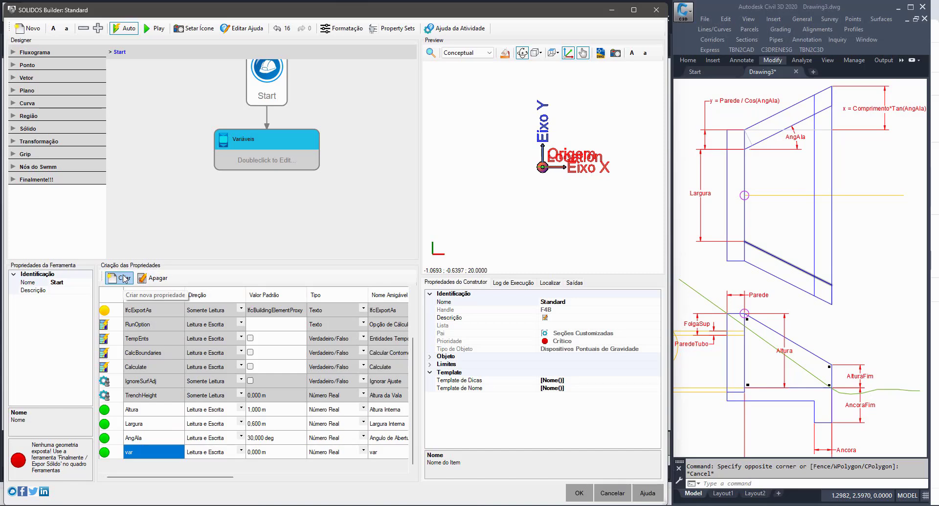
click(149, 453)
text(A)
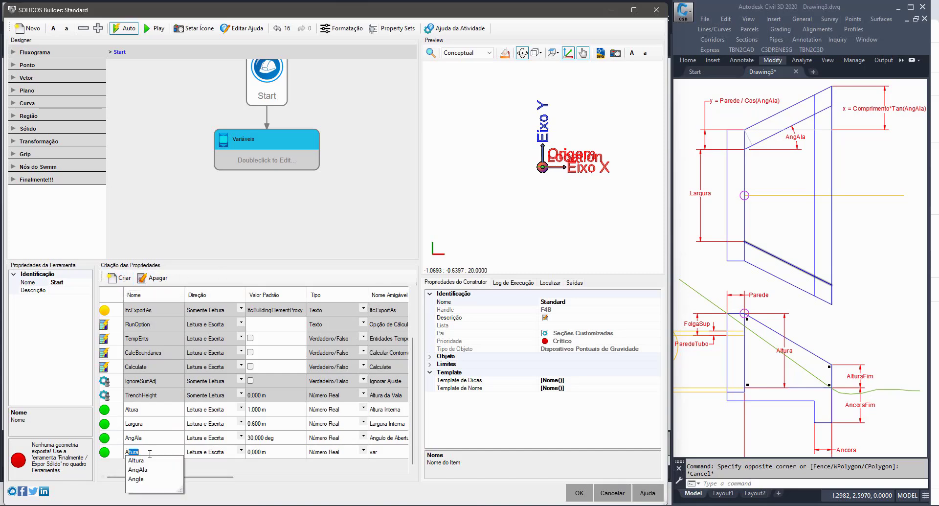
text(turaFim)
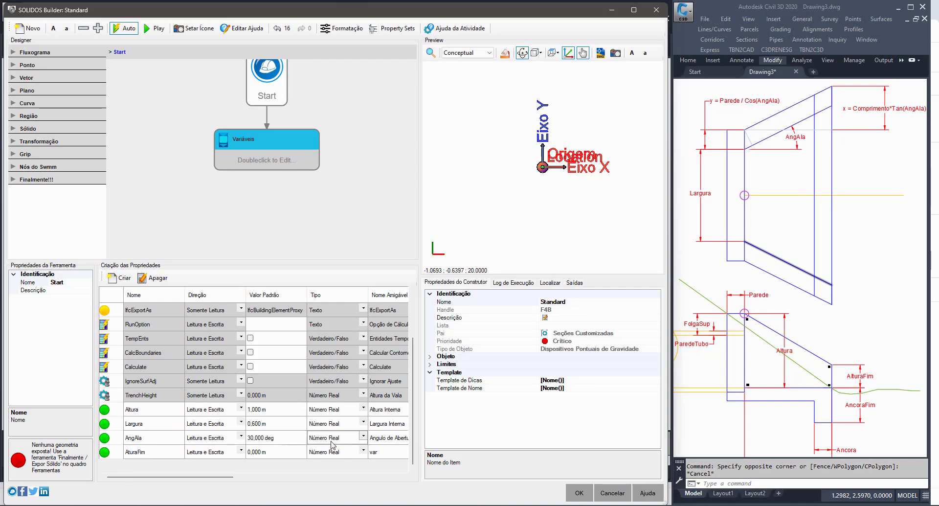
click(385, 455)
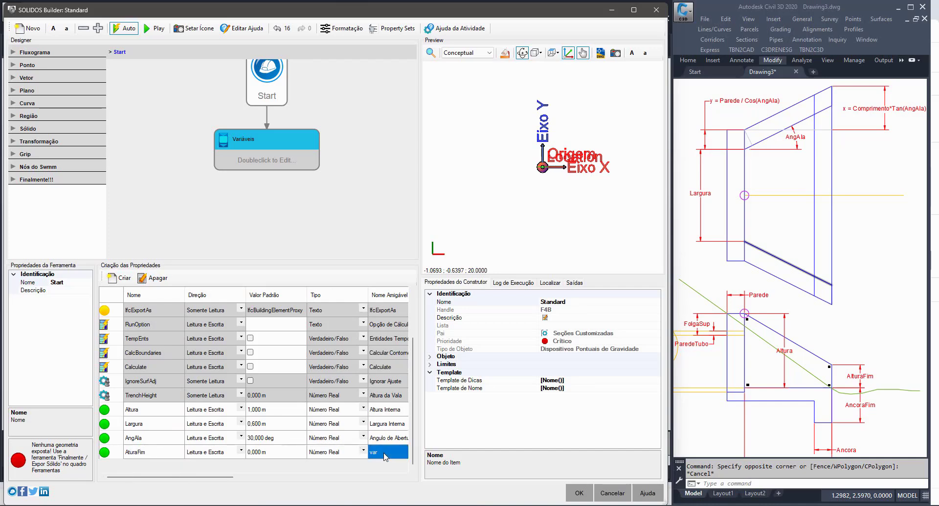
text(Altura Frontal)
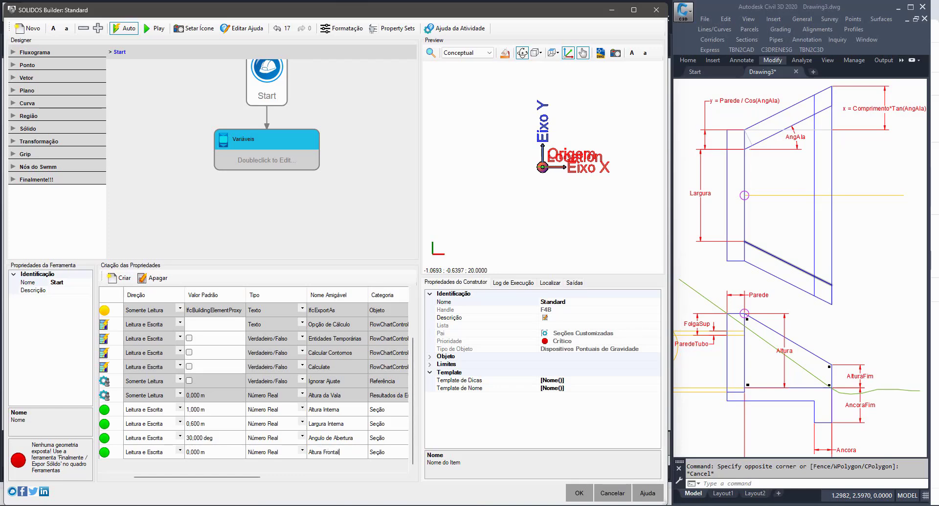
click(342, 440)
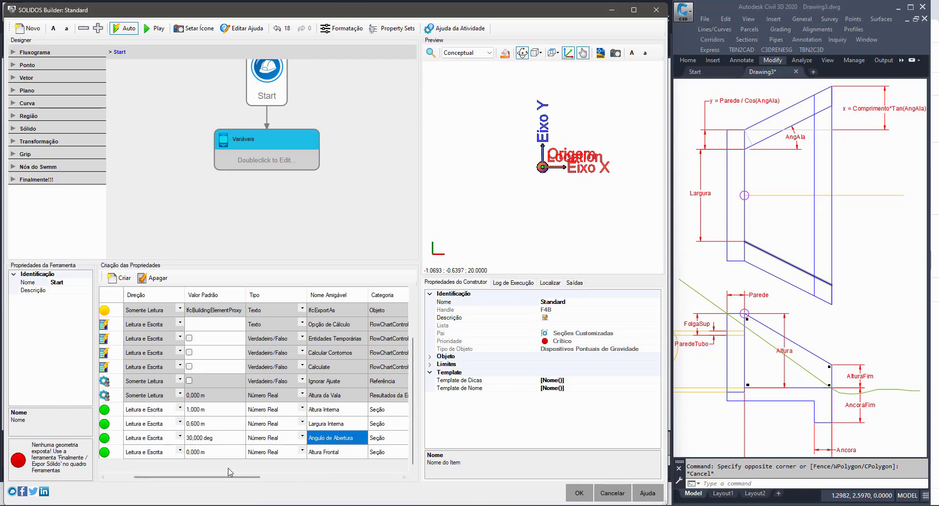
Step: Set the default value of the AturaFim property to 0,3 m
click(212, 455)
text(0,3)
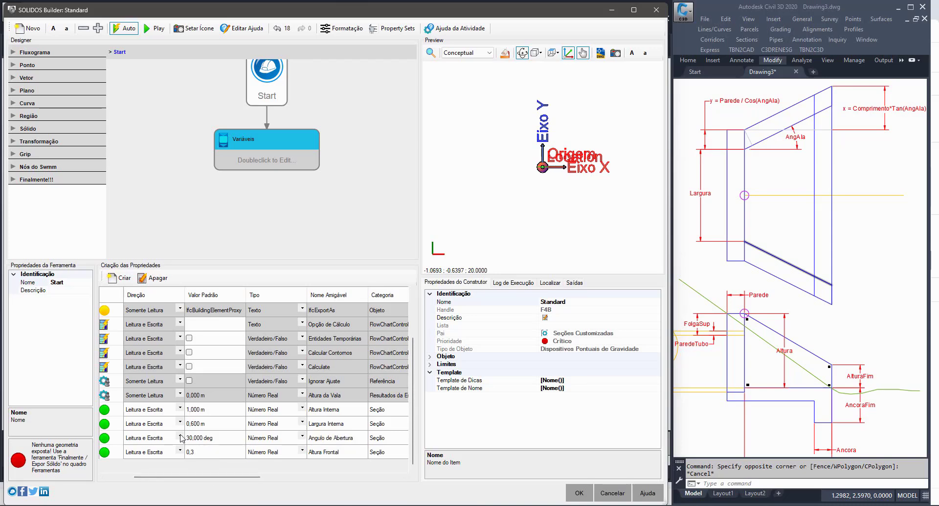
click(139, 451)
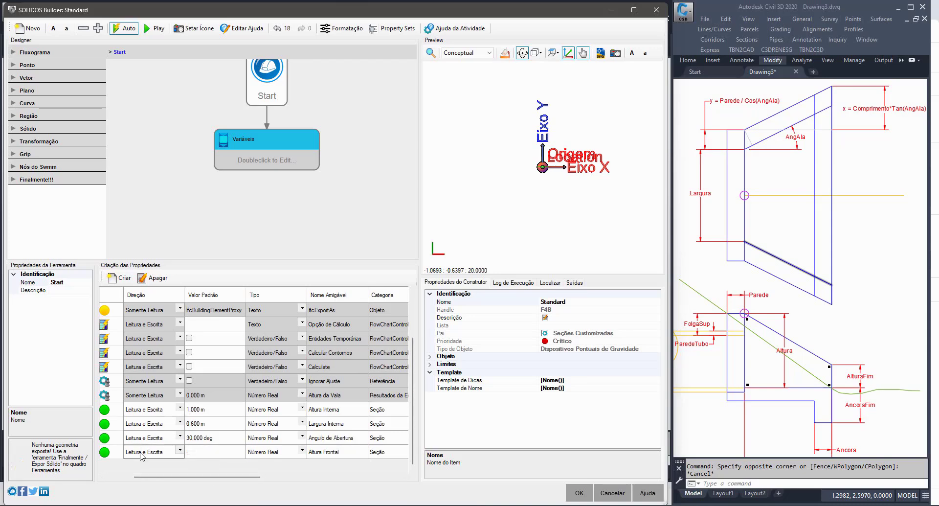
drag(145, 477, 104, 481)
click(149, 443)
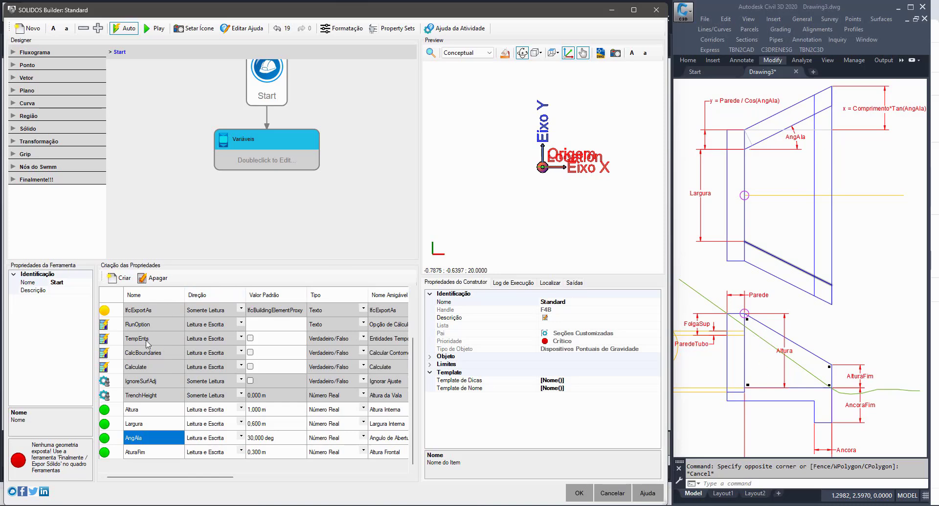
Step: Create a property named Comprimento with a default value of 1,5 m
click(120, 277)
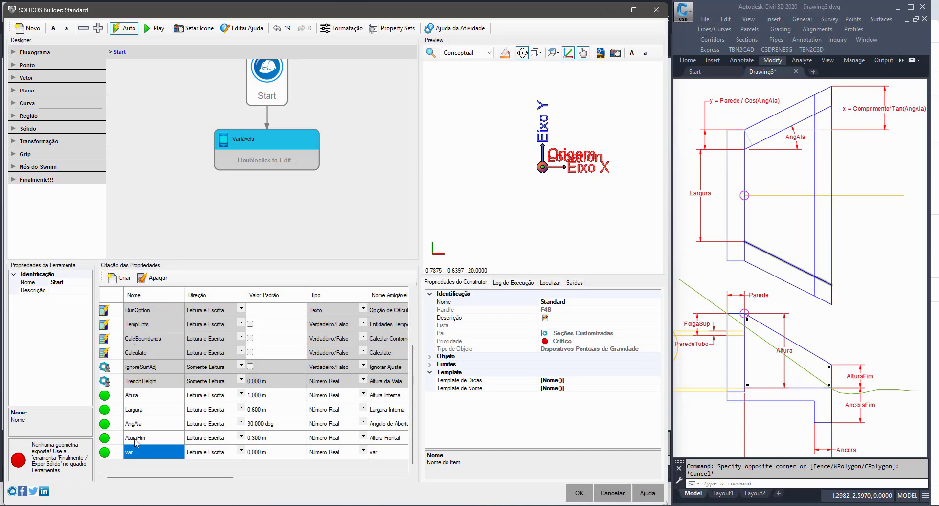
text(Comprimento)
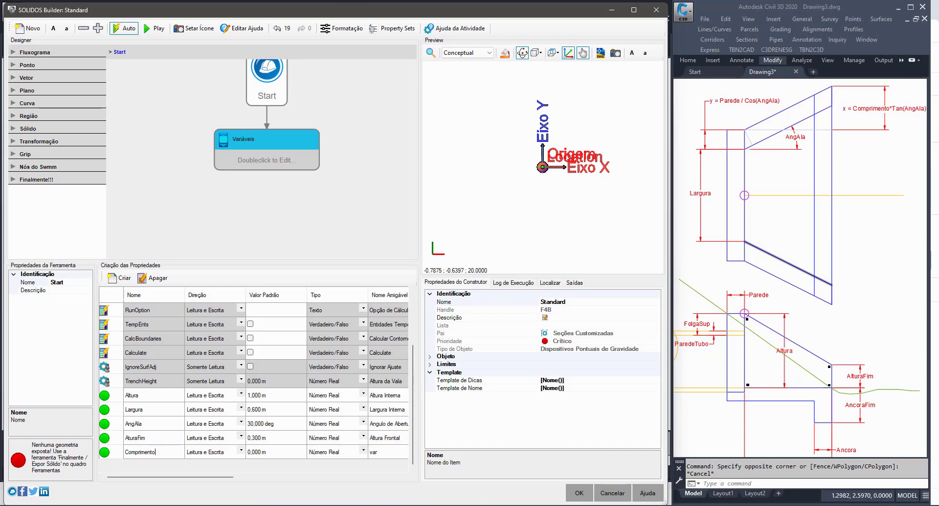
key(Return)
click(272, 455)
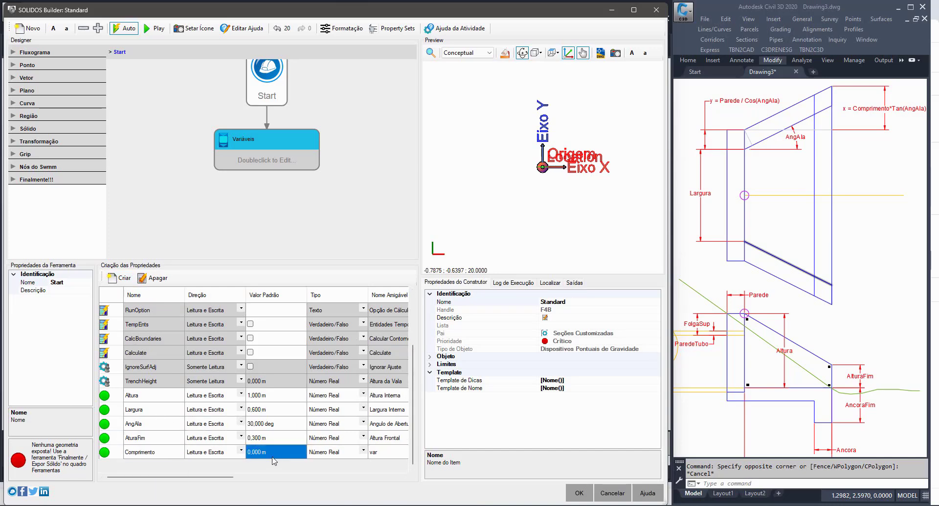
text(1,5)
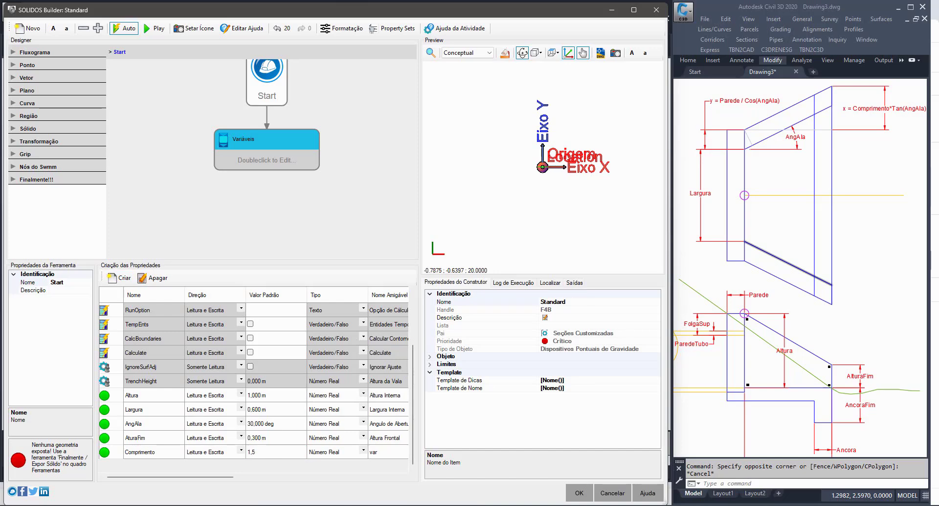
click(161, 449)
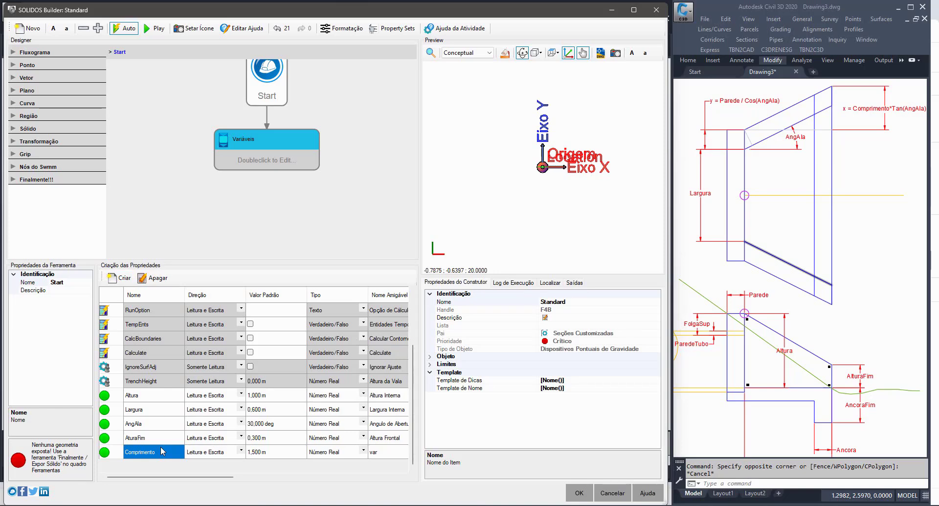
Step: Add a Sequência activity to the flowchart below the Variáveis block
scroll(164, 154, down, 2)
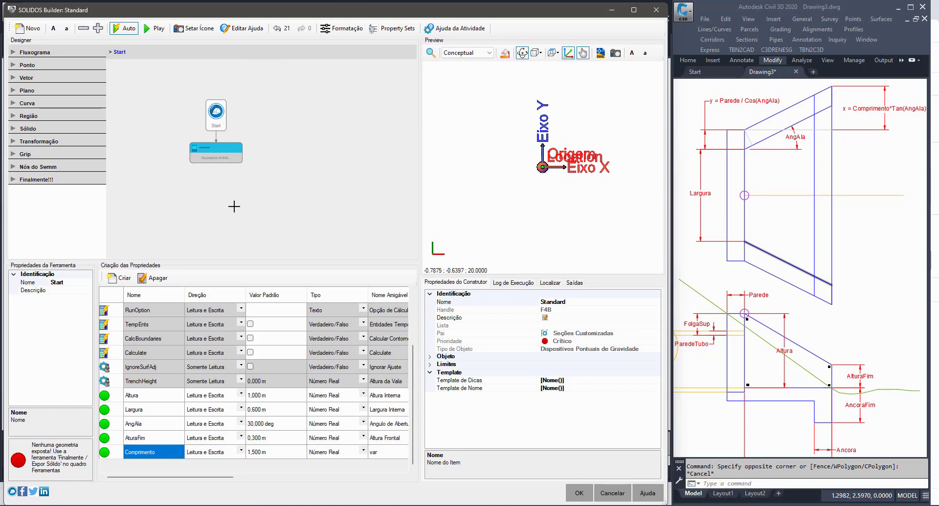
click(34, 52)
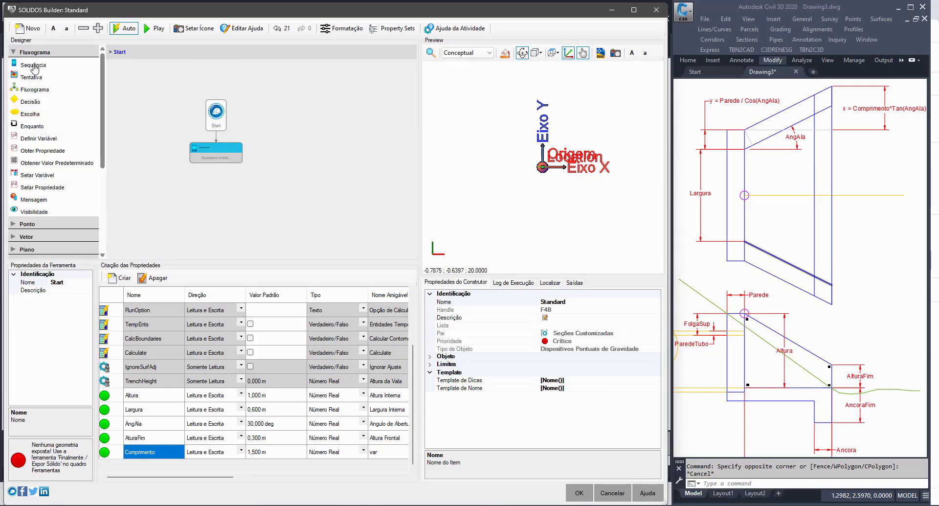
drag(33, 65, 184, 186)
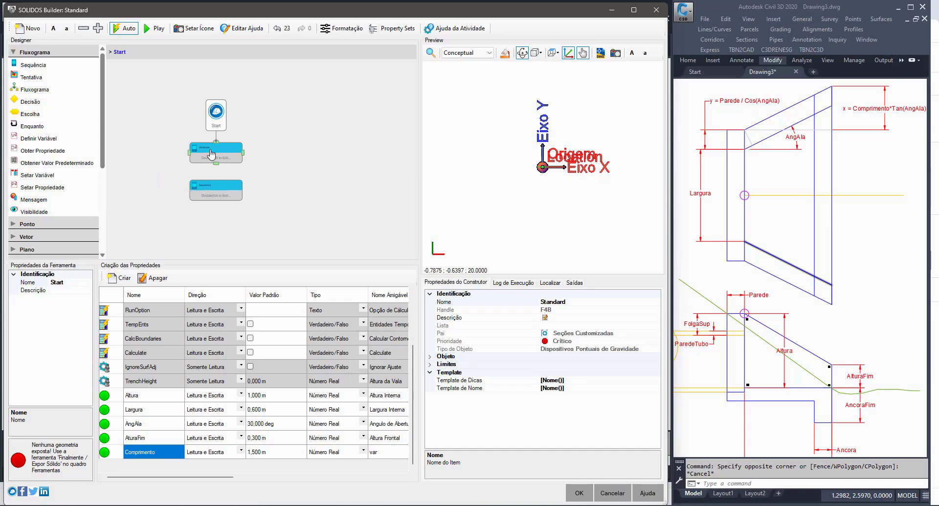
Step: Connect the Variáveis block to the new Sequence block and open the Sequence for editing
click(211, 155)
click(210, 184)
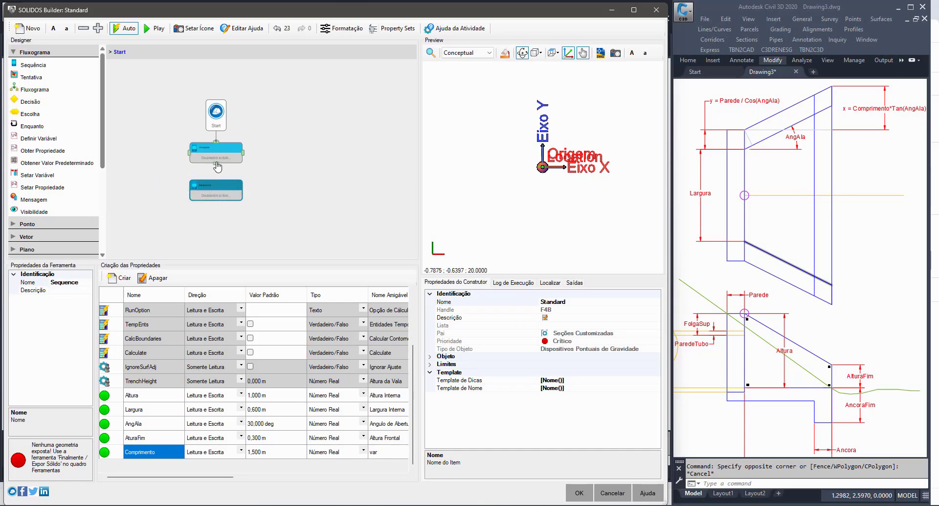
mouse_move(215, 162)
mouse_down()
mouse_move(214, 177)
mouse_move(216, 163)
mouse_up()
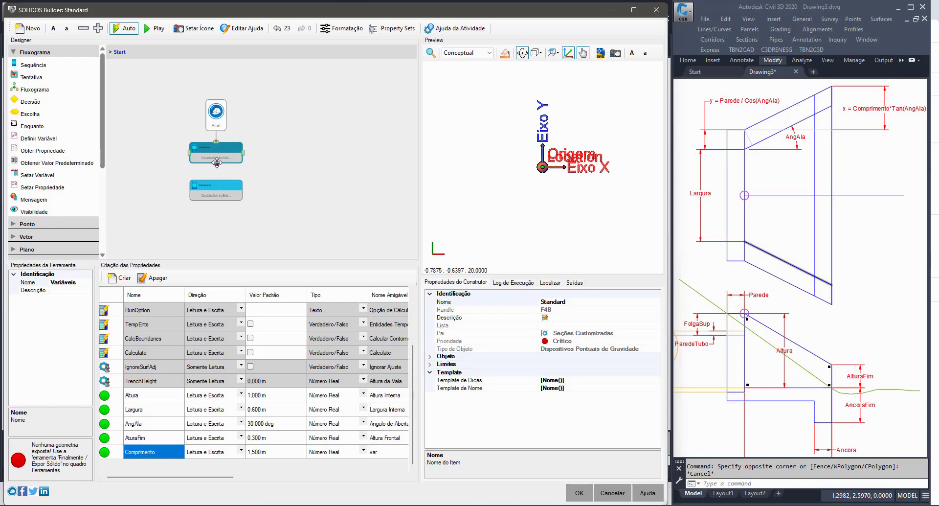
click(216, 190)
double_click(217, 195)
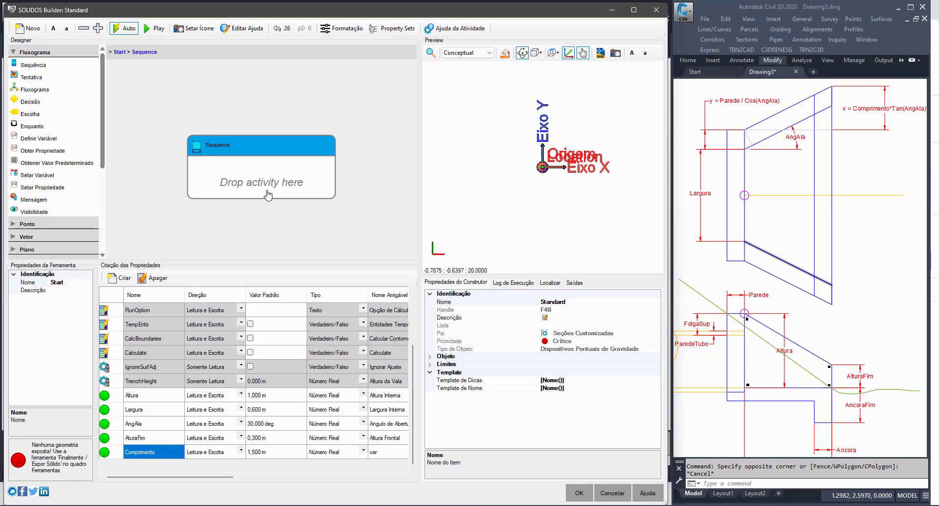
ctrl+scroll(268, 195, up, 2)
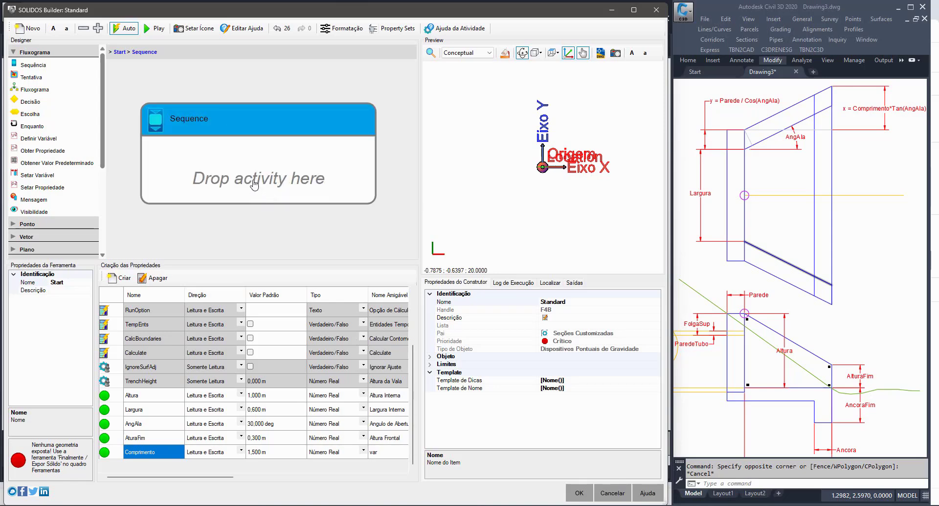
Step: Rename the new Sequence block as Modelagem
click(242, 128)
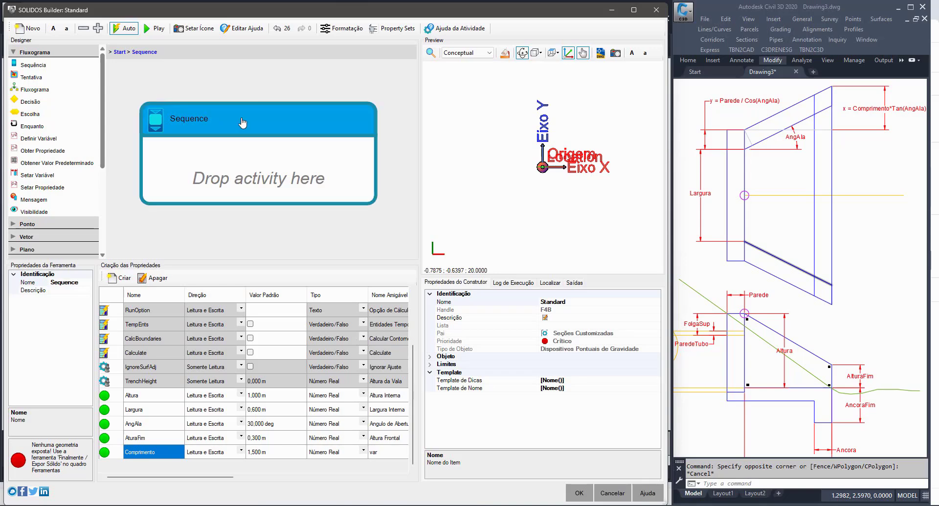
click(74, 282)
click(71, 280)
text(Modelagem)
key(Return)
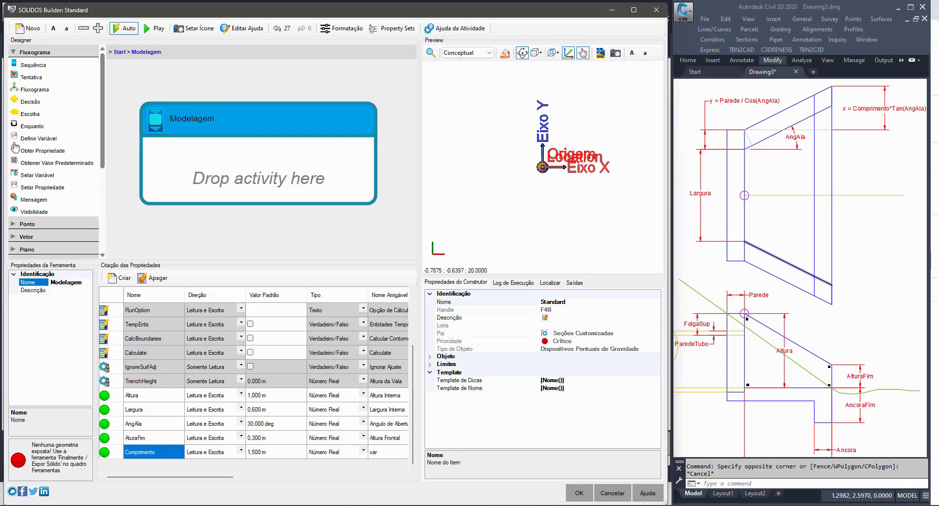
Step: Switch to the Civil 3D drawing and select the four edges of the narrow wall rectangle in the plan view
click(729, 181)
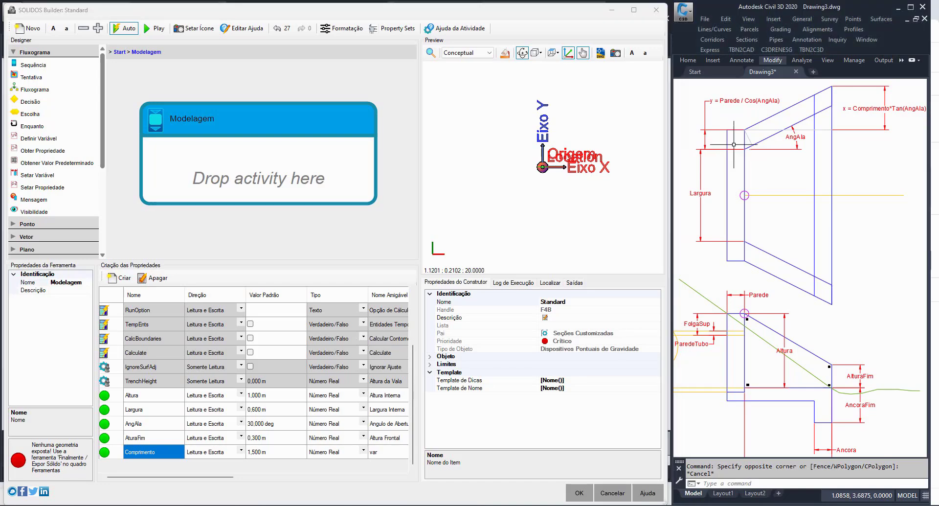
click(727, 196)
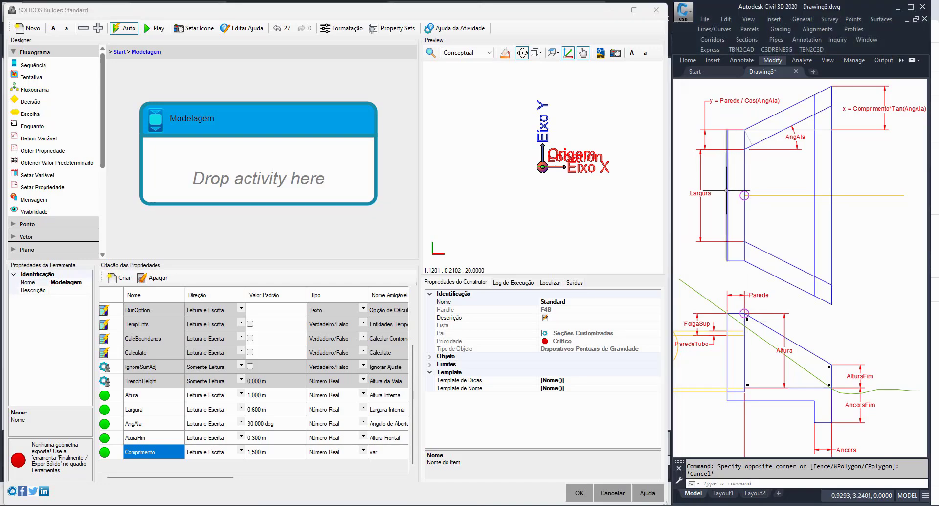
click(719, 122)
click(754, 137)
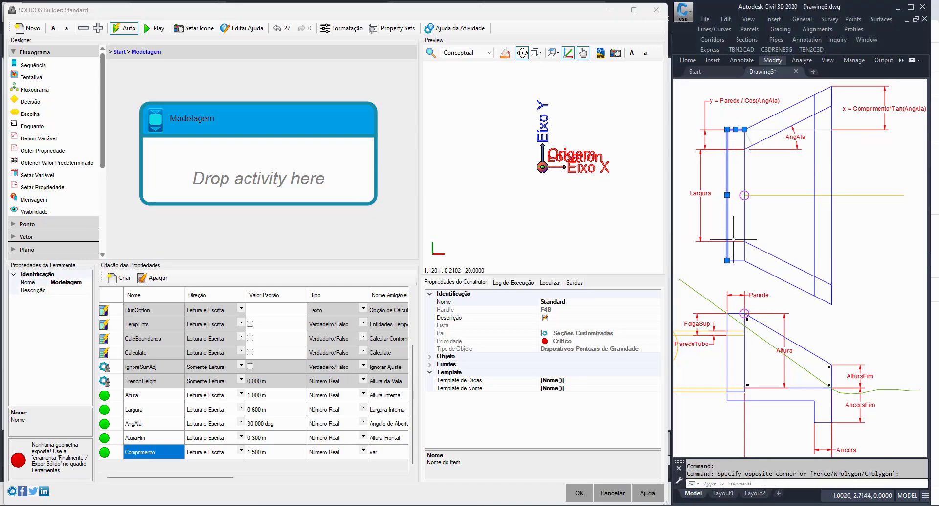
click(719, 254)
click(752, 267)
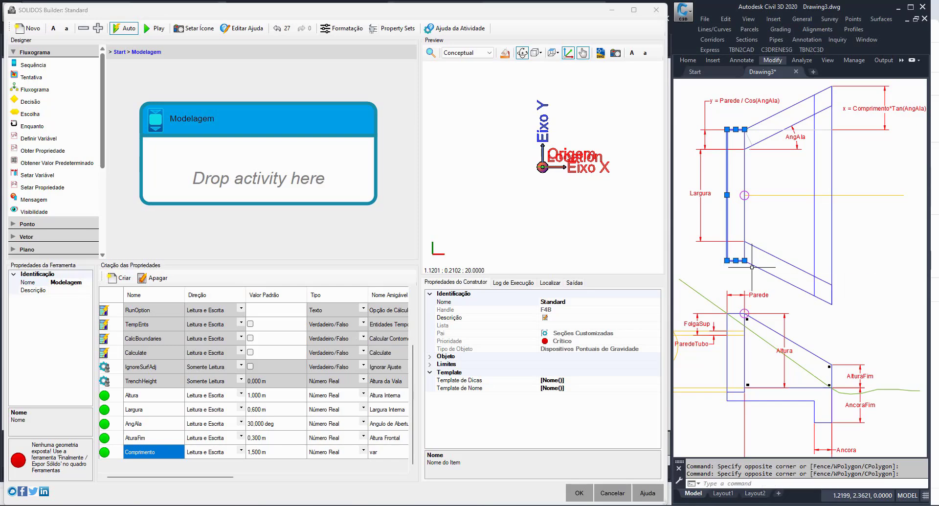
click(745, 220)
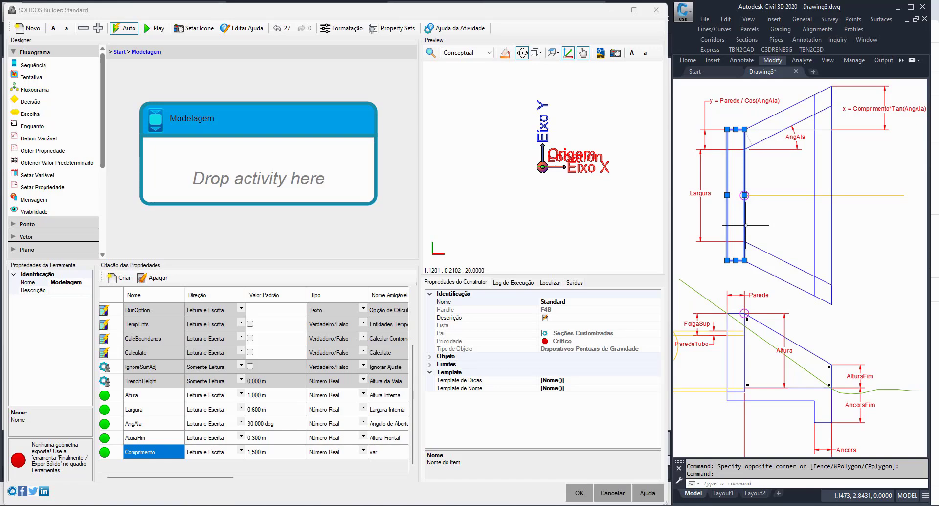
Step: Switch back to SOLIDOS Builder and add a Ponto (xyz) activity to the Modelagem sequence, relative to Origin
click(223, 165)
scroll(70, 182, down, 1)
scroll(70, 182, down, 3)
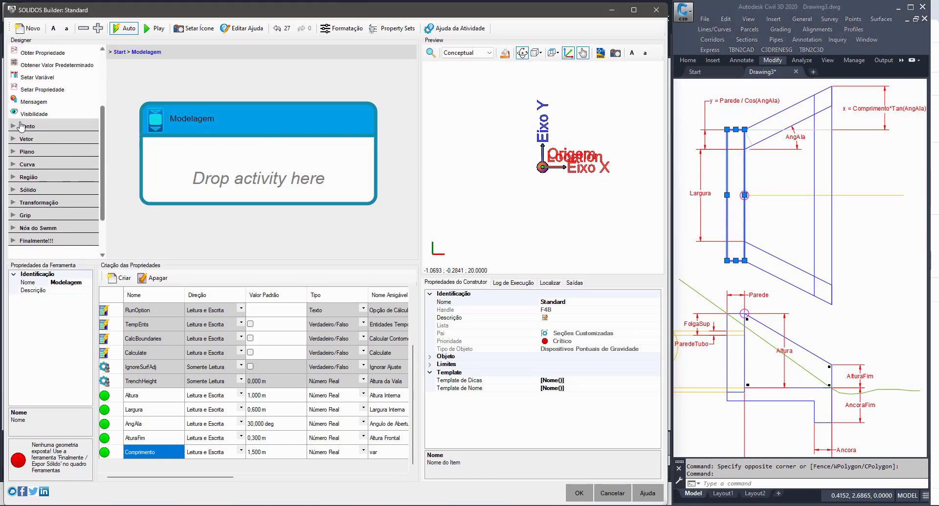
click(22, 126)
drag(37, 139, 192, 154)
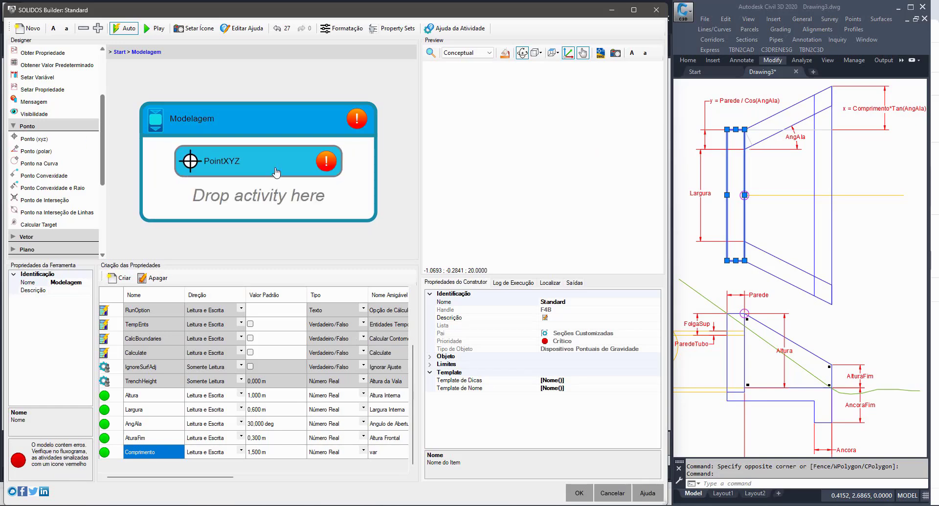
click(74, 282)
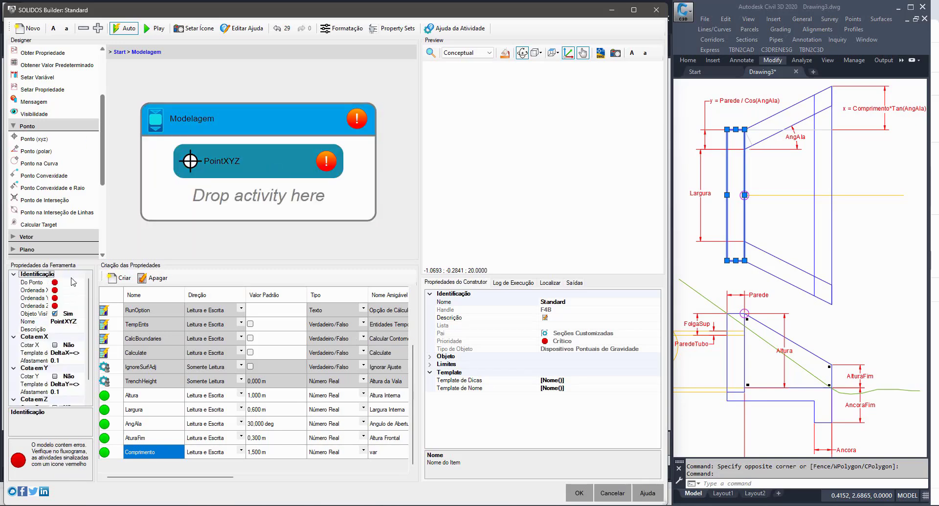
click(78, 282)
click(62, 290)
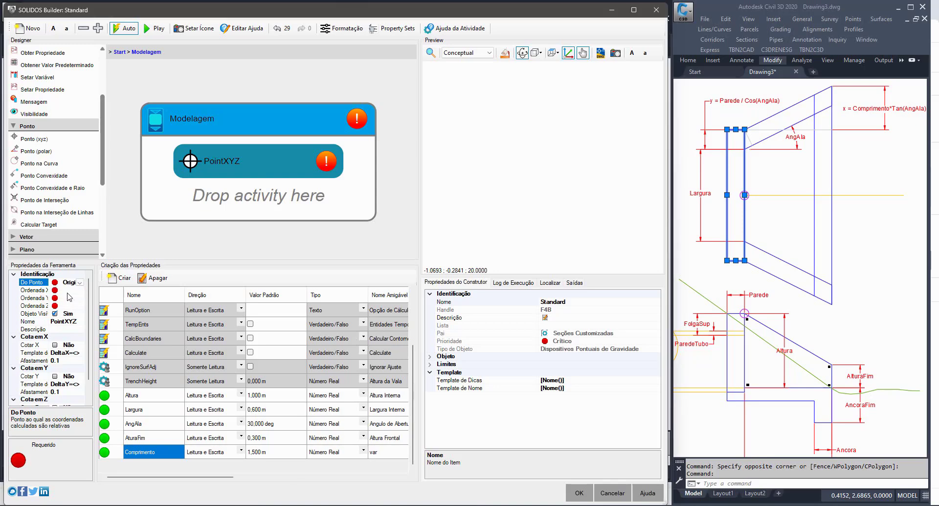
click(64, 298)
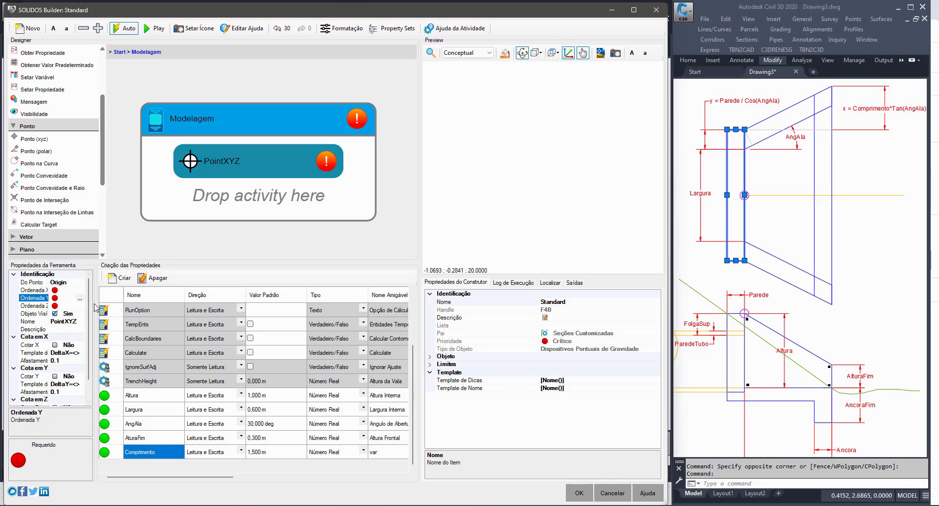
drag(98, 307, 161, 308)
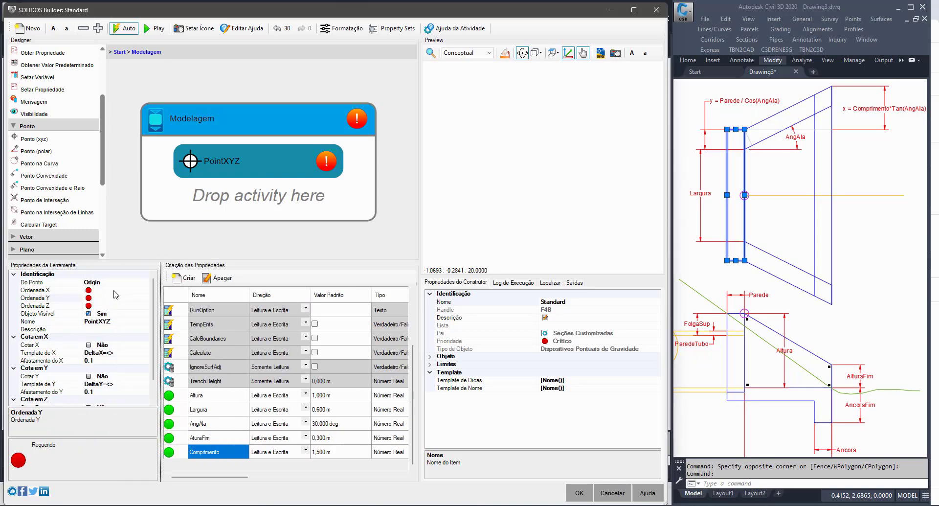
Step: Name the point P1 and set its X ordinate to 0
click(115, 290)
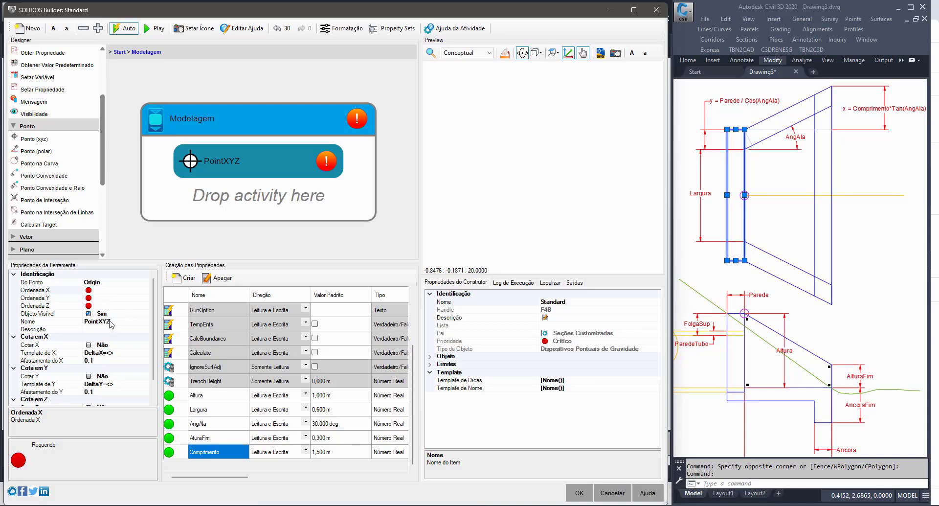
click(61, 323)
text(P1)
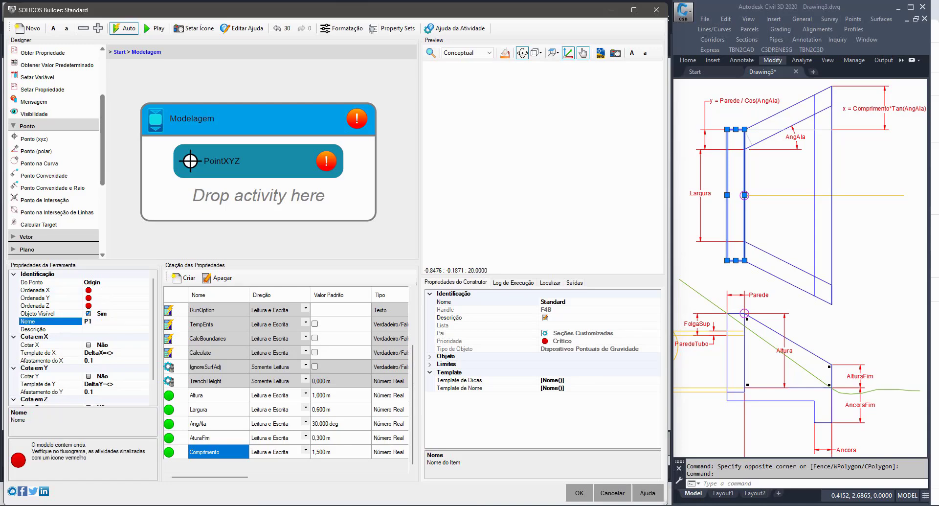
click(119, 291)
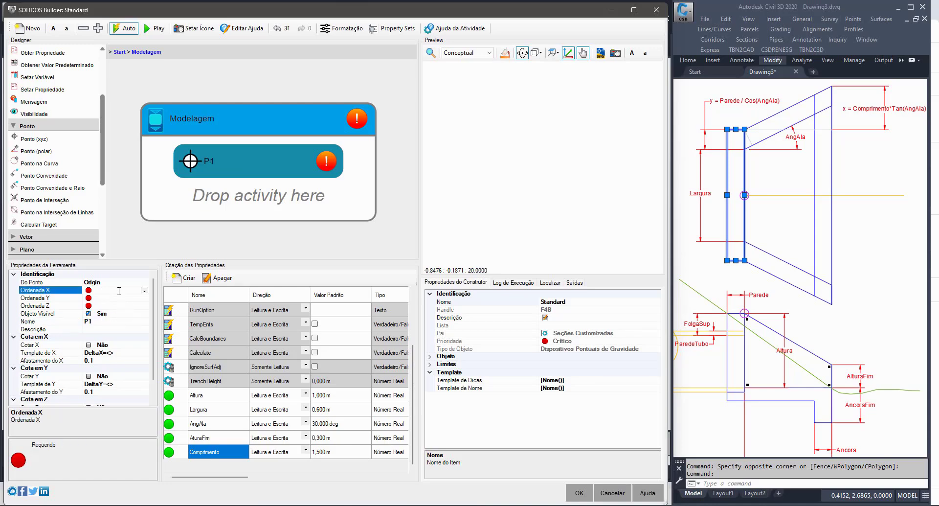
text(0)
click(118, 298)
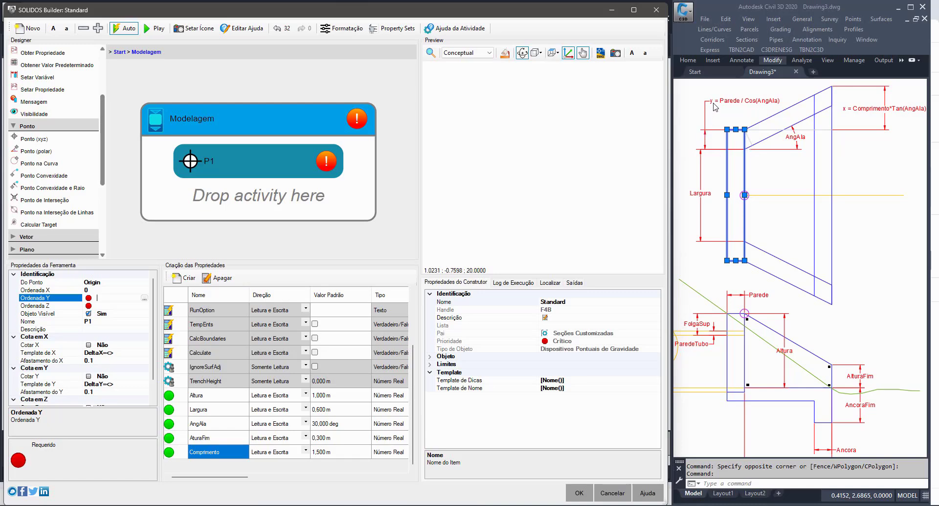
Step: Delete the P1 point from the Modelagem sequence
click(279, 168)
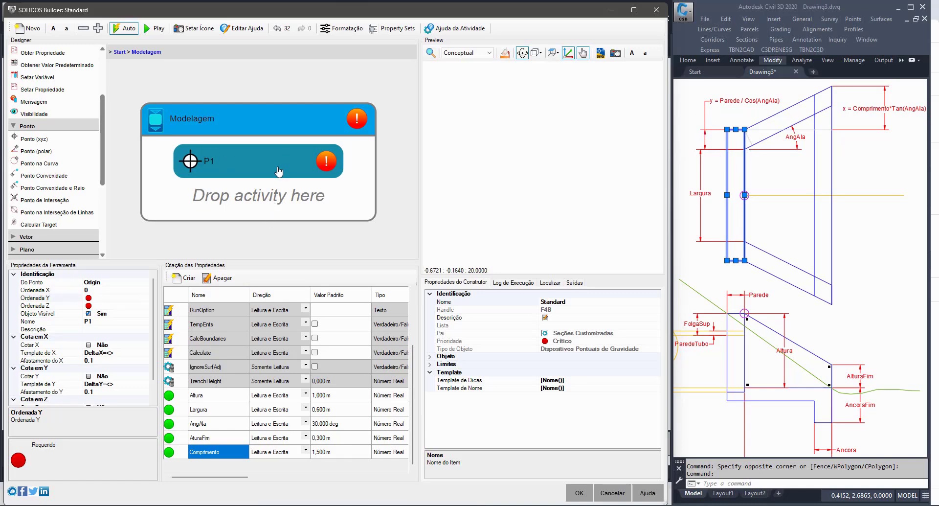
click(245, 171)
key(Delete)
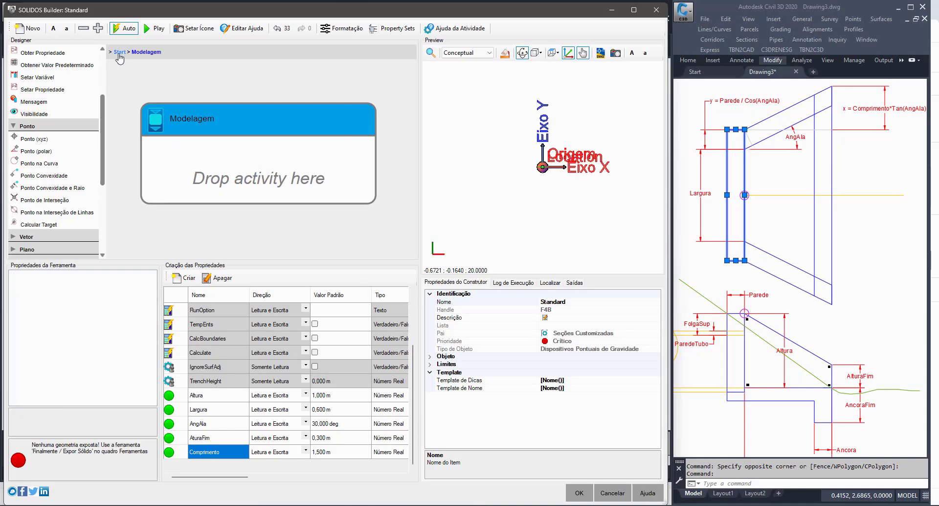
Step: Return to Start, open the Variáveis sequence and add a Definir Variável activity below TrenchHeight=0
click(120, 51)
double_click(220, 166)
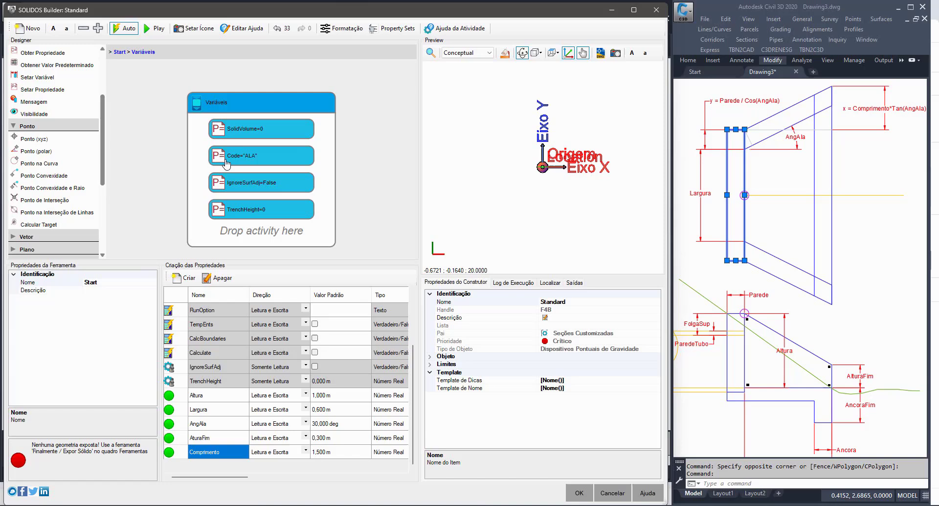
click(276, 211)
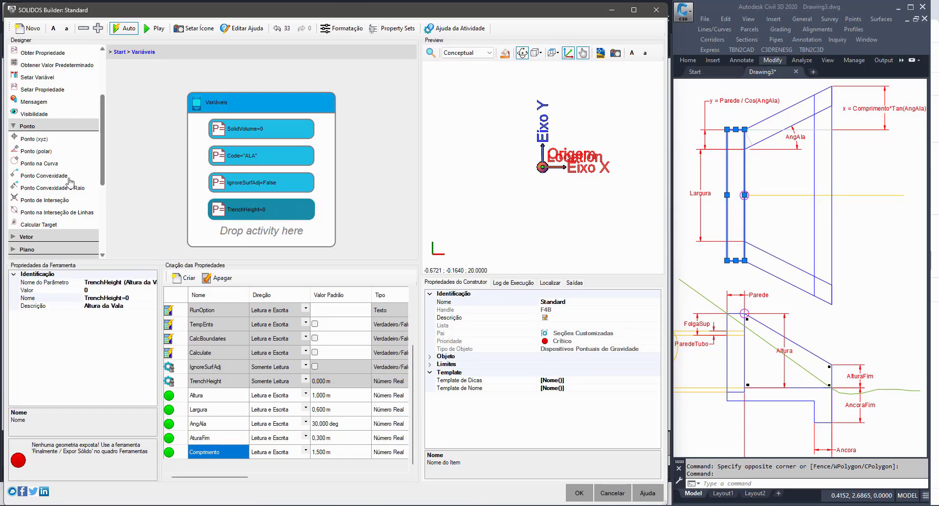
scroll(47, 139, up, 3)
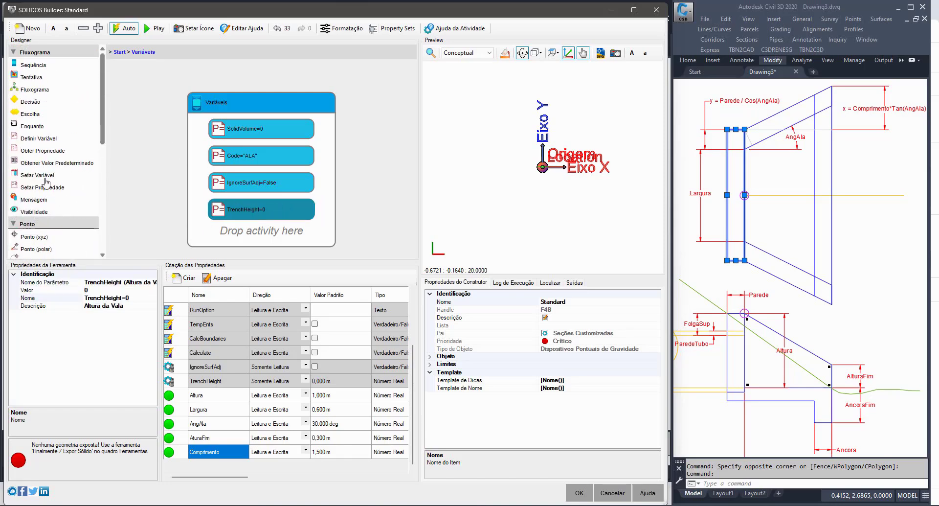
drag(38, 138, 186, 222)
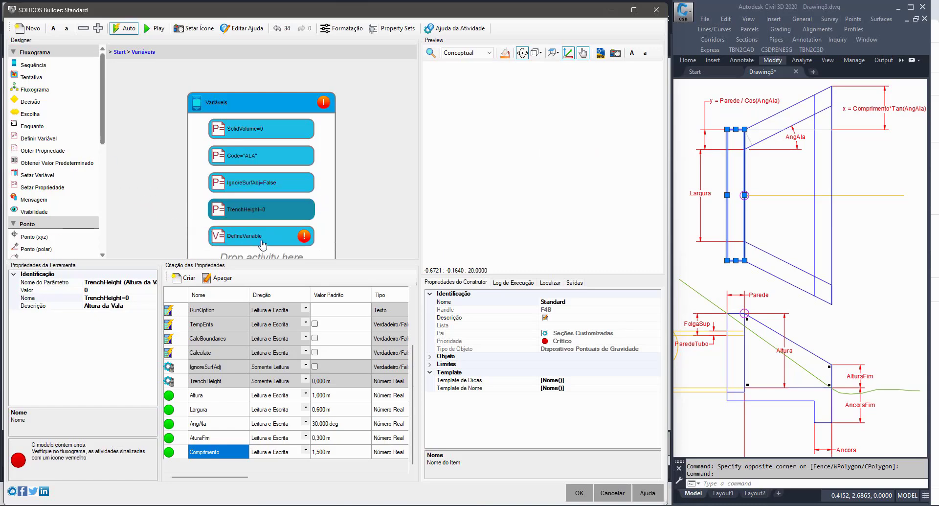
Step: Set the new variable's type to Número Real and its value to Parede / Math.Cos(AngAla)
click(124, 282)
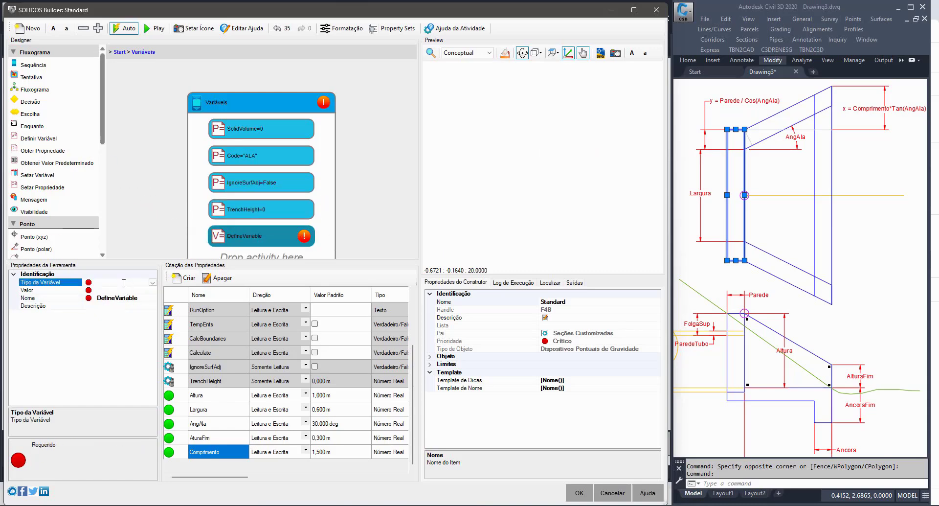
double_click(124, 282)
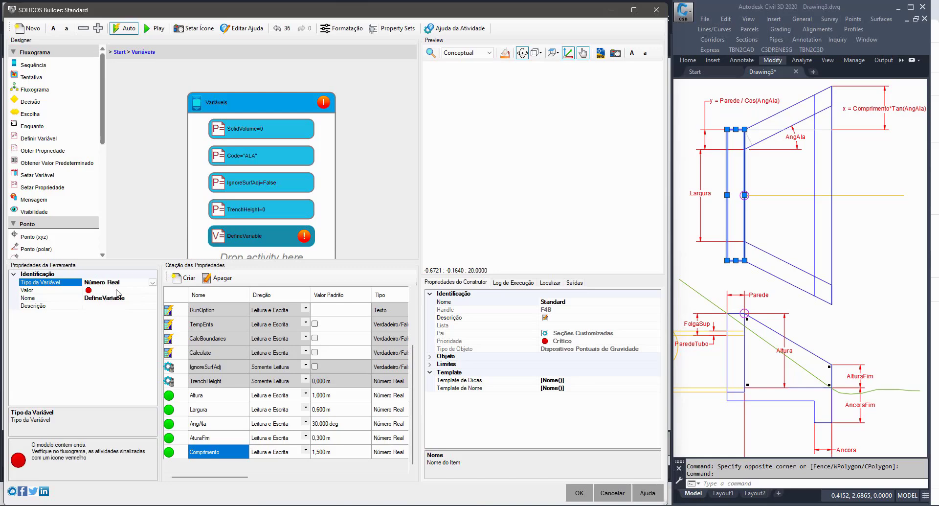
click(117, 290)
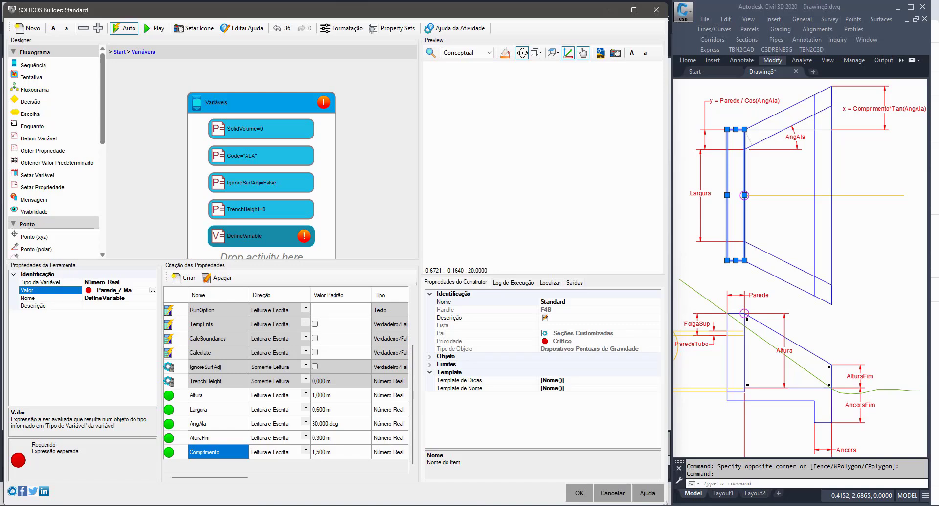
text(s(AngAla))
key(Return)
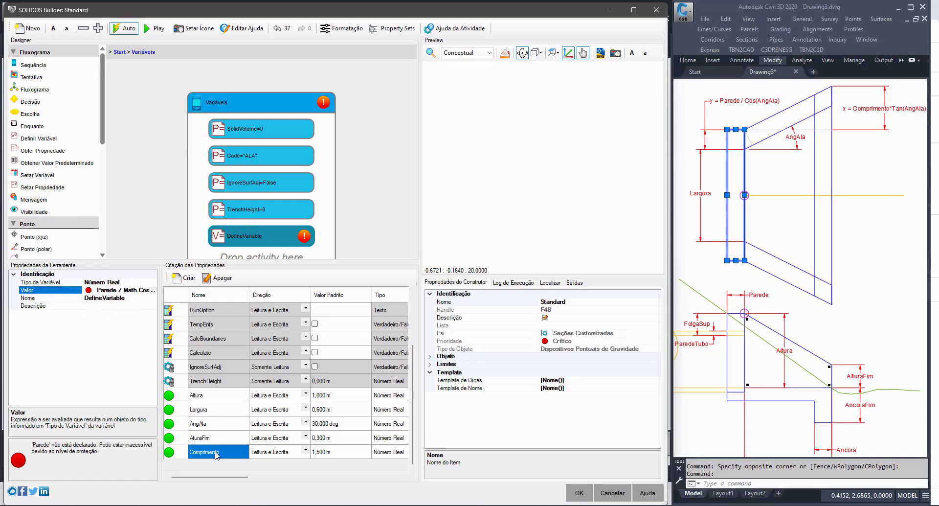
Step: Create a property named Parede with a default value of 200 m
click(184, 277)
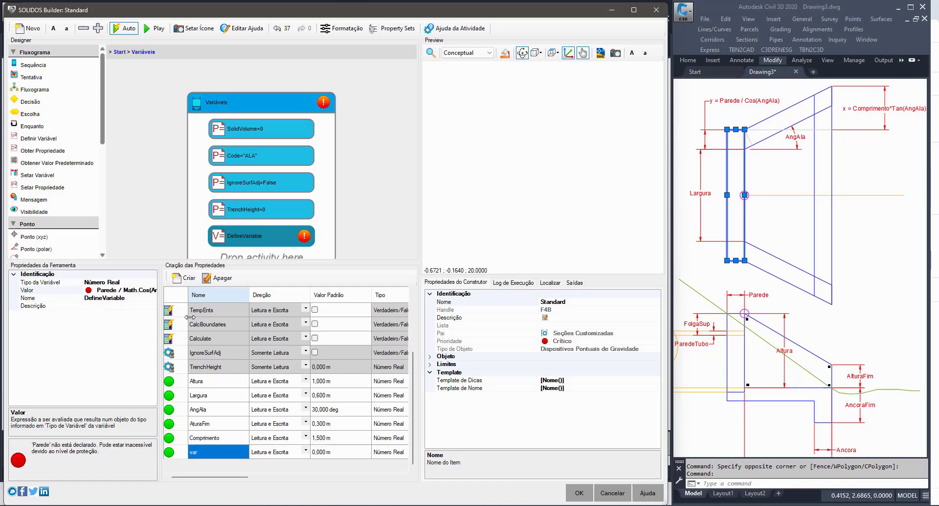
click(201, 452)
text(Parede)
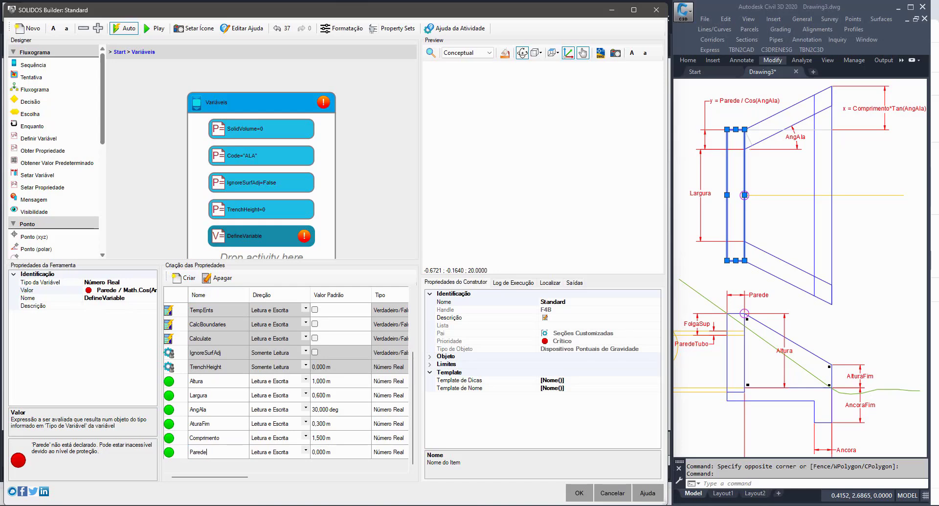
key(Tab)
key(Tab)
text(200)
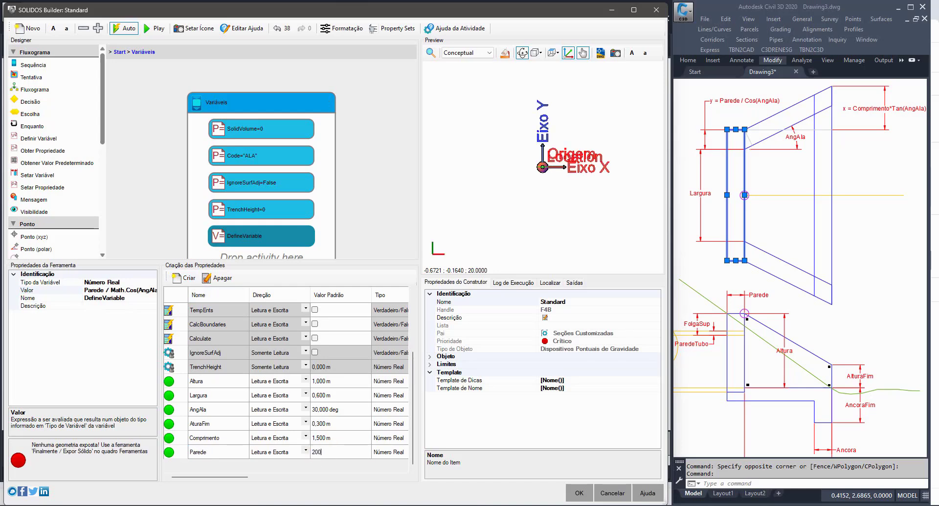
click(215, 452)
click(223, 435)
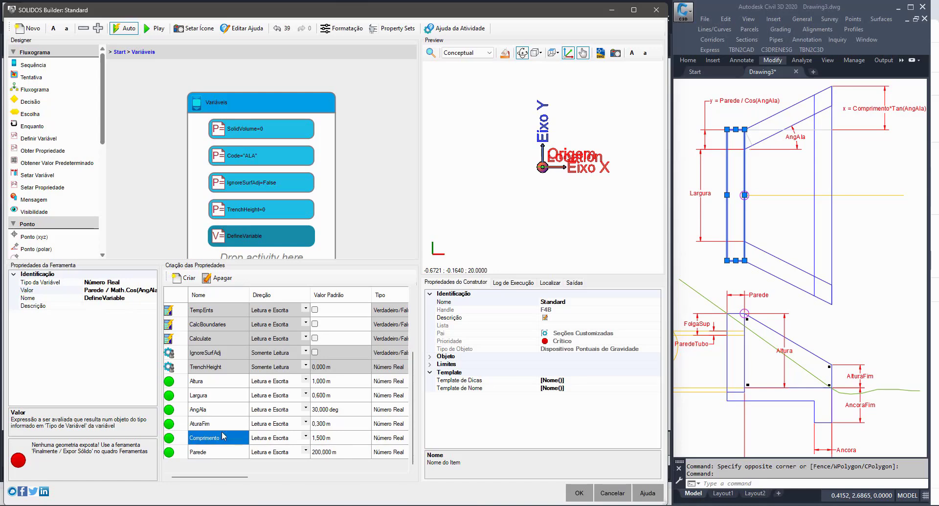
Step: Name the variable defined by Parede / Math.Cos(AngAla) as y
click(51, 292)
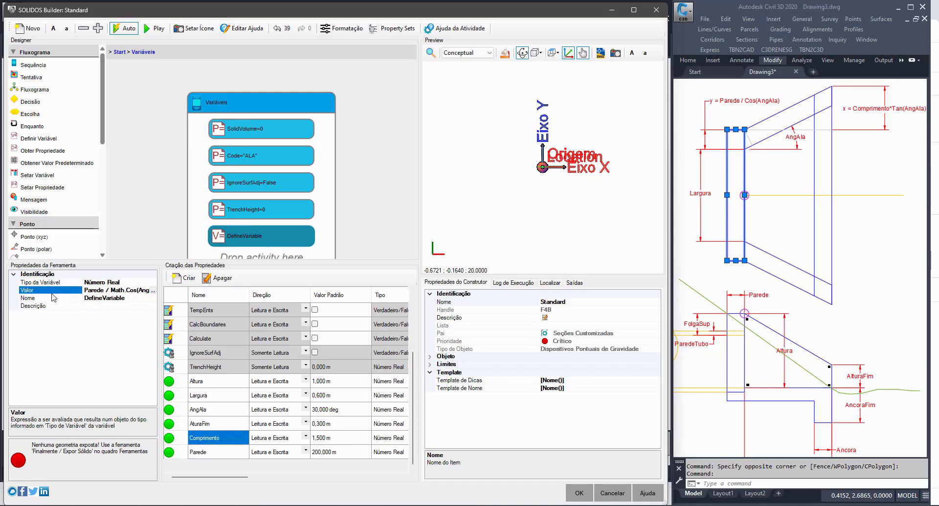
click(131, 302)
click(85, 301)
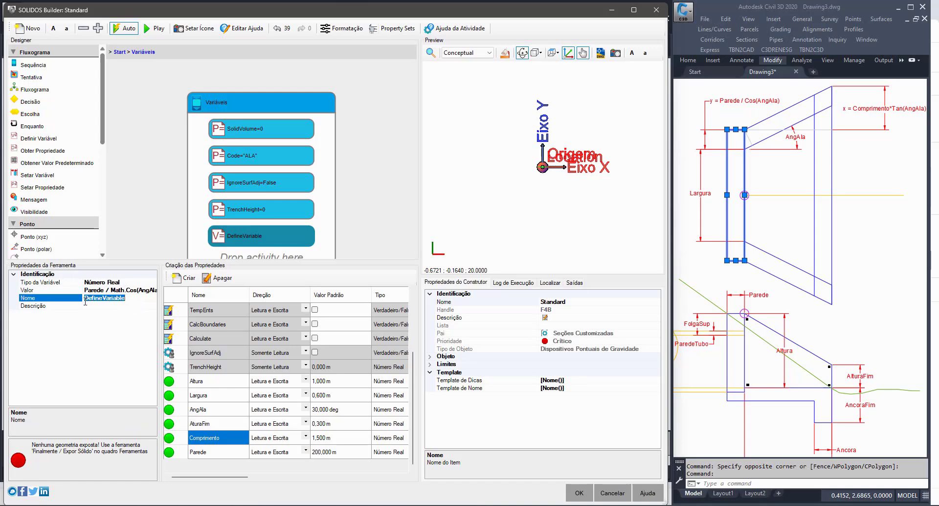
text(y)
key(Return)
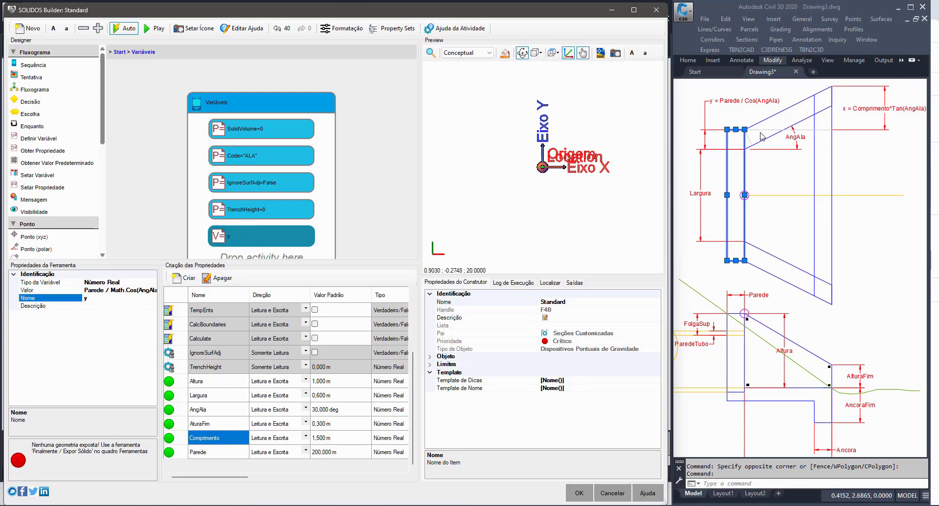
Step: Switch to the Civil 3D drawing and clear the selection of the wall edges
click(732, 100)
key(Escape)
key(Escape)
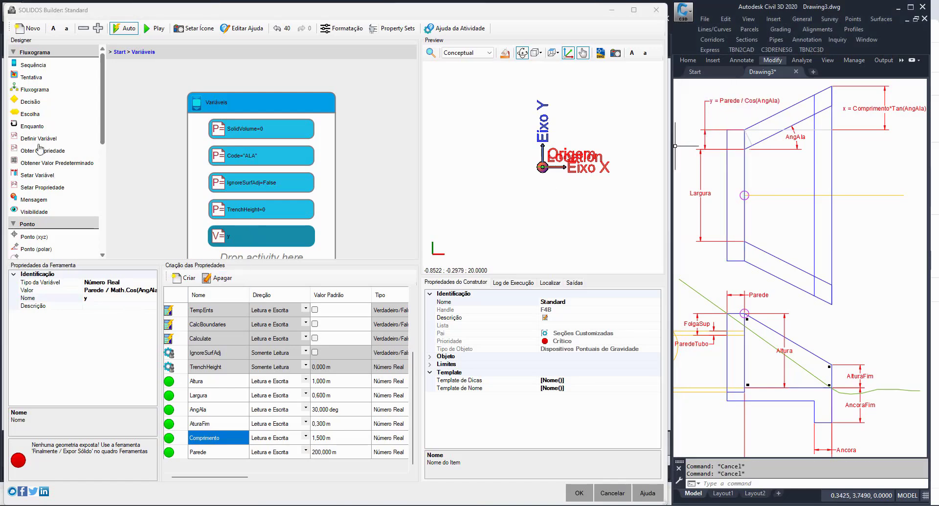
Step: Add another variable definition to the Variáveis sequence, of type Número Real with value Comprimento * Math.Tan(AngAla)
drag(38, 138, 166, 242)
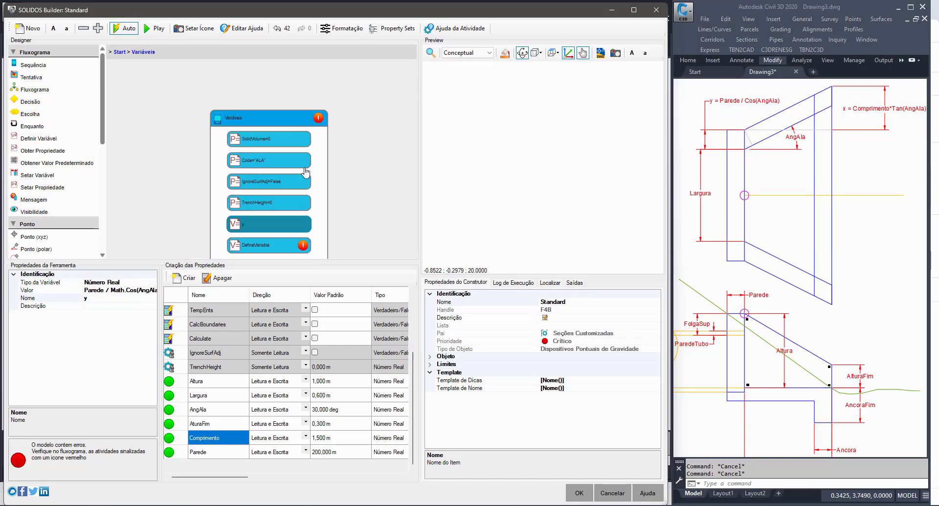
click(126, 280)
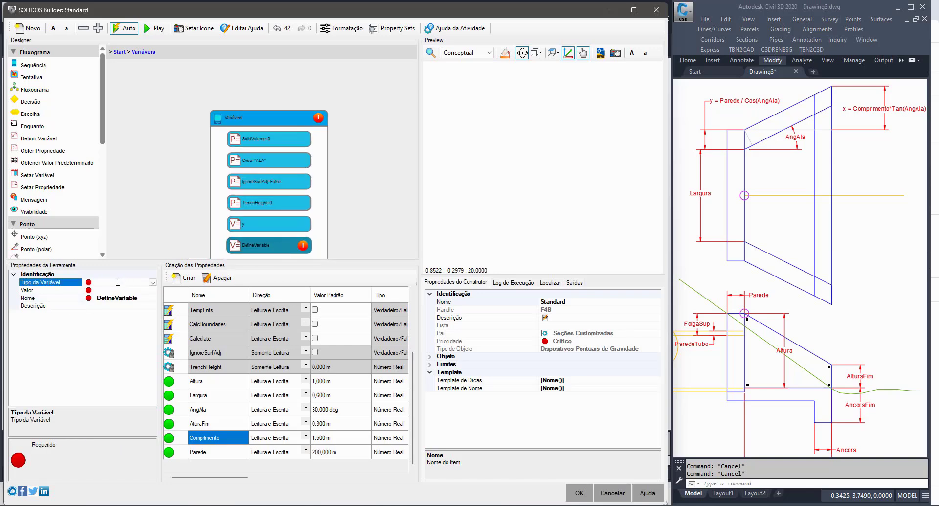
click(110, 298)
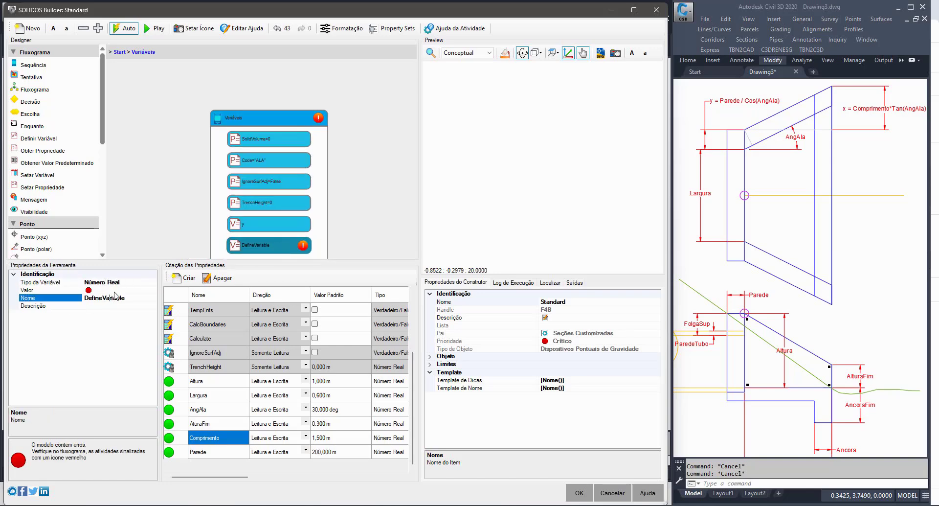
click(115, 291)
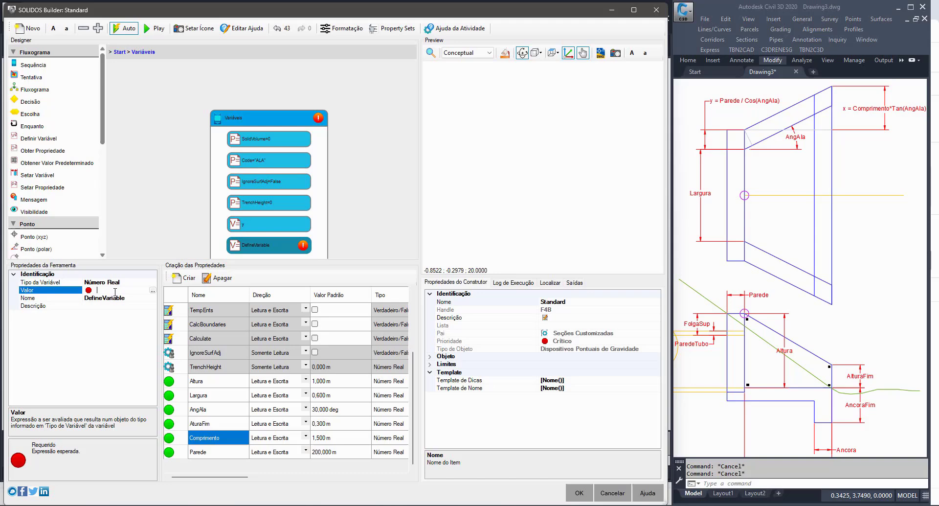
click(886, 126)
click(111, 290)
text(ath.Tan(AngAla))
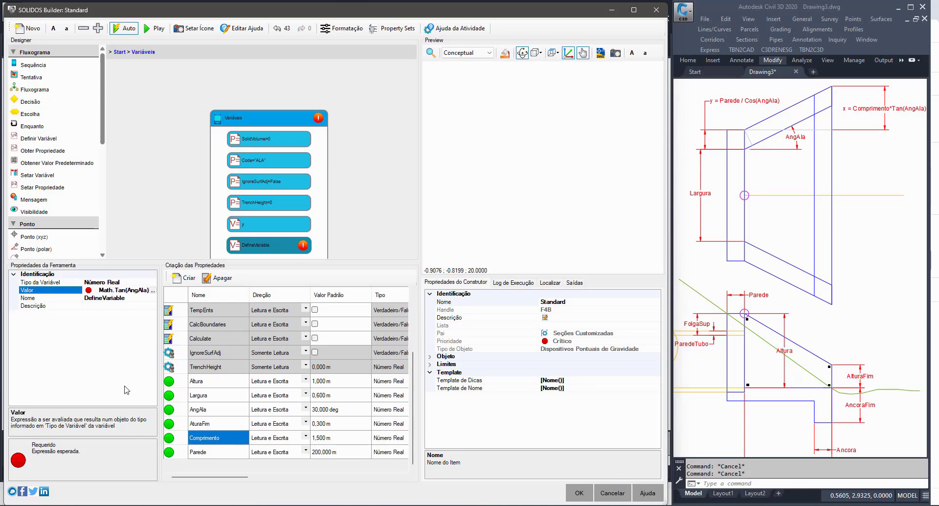
key(Return)
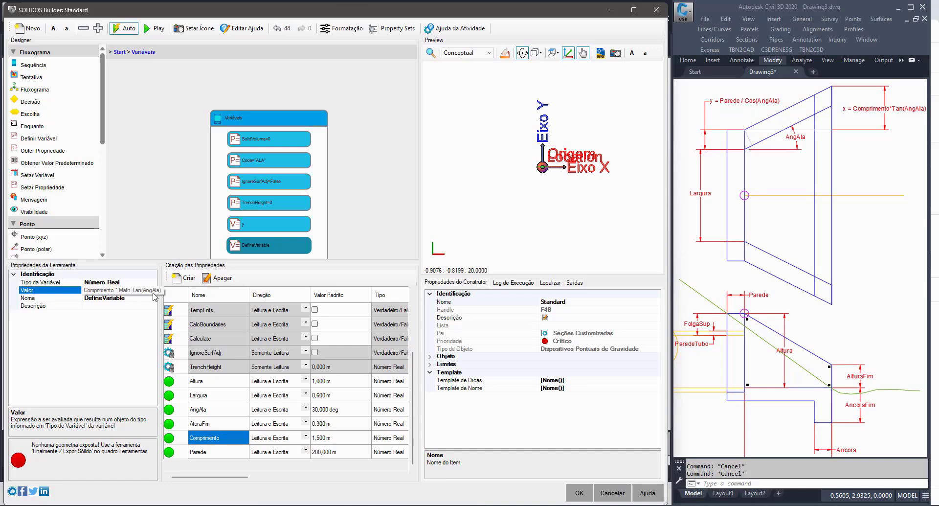
Step: Review the new variable's full expression in the text editor and name the variable x
click(157, 290)
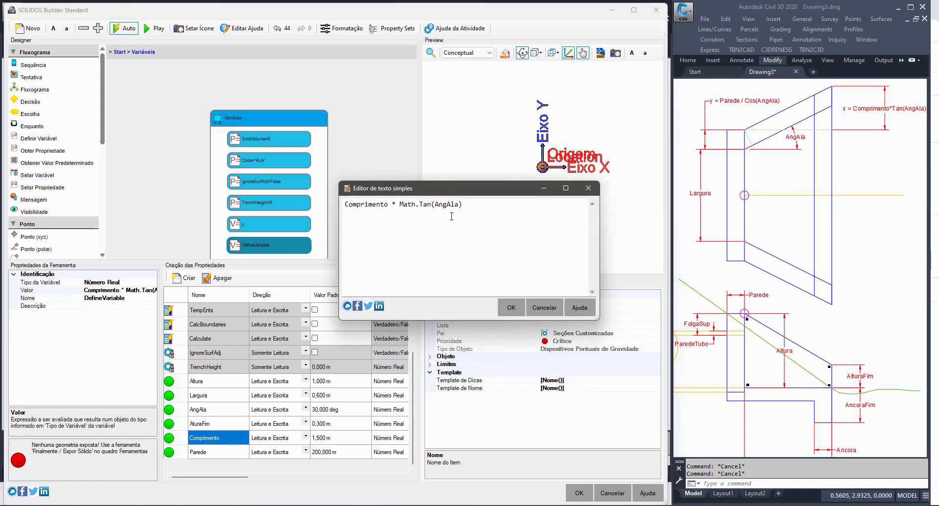
drag(433, 205, 401, 207)
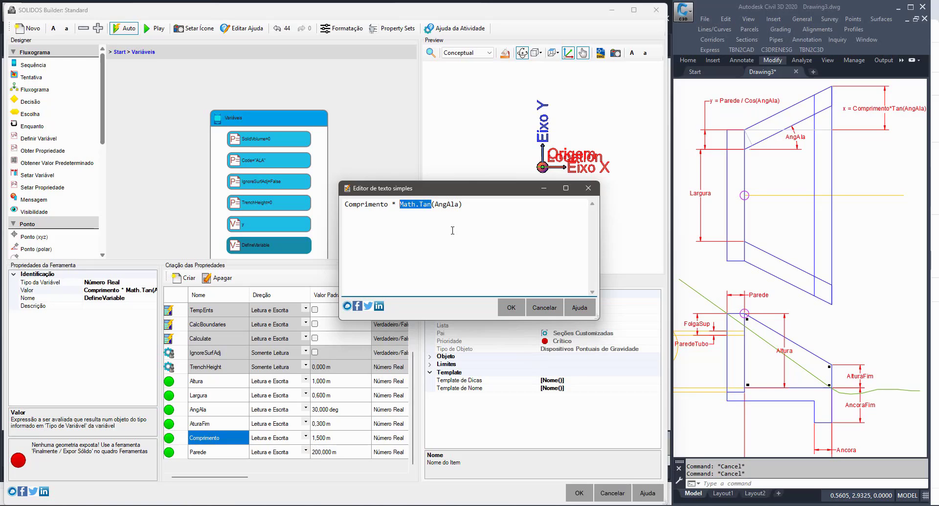
click(511, 307)
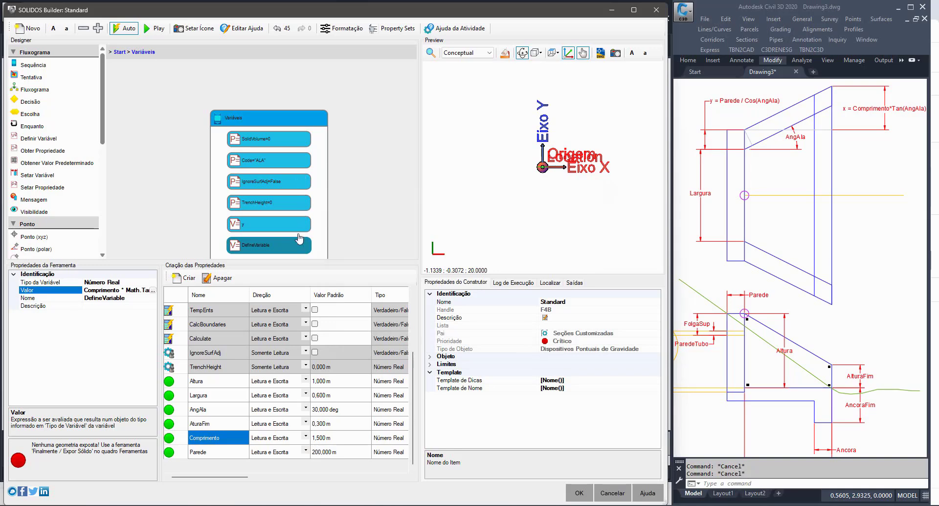
click(35, 298)
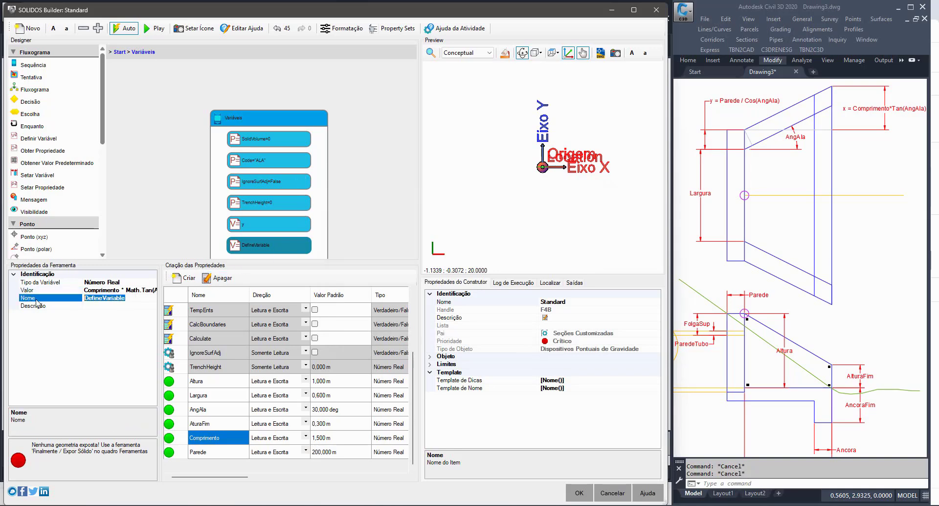
text(x)
key(Return)
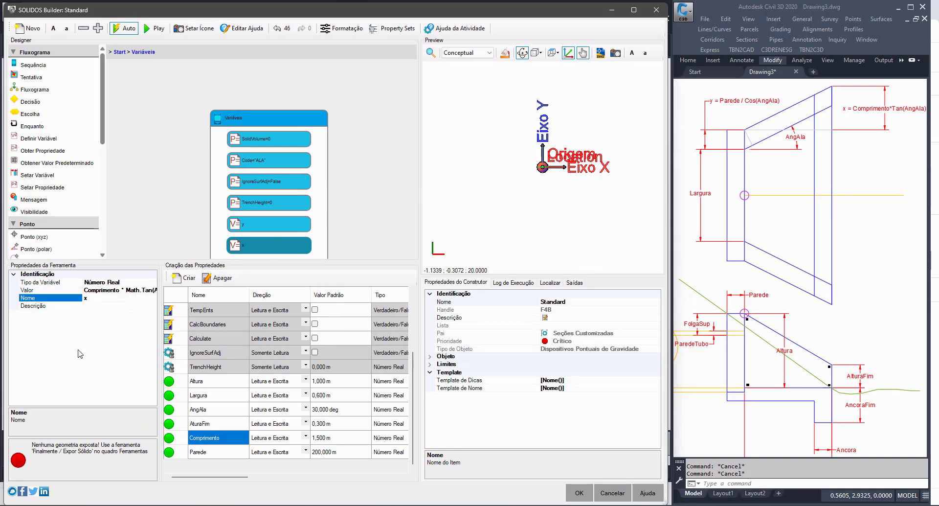
Step: Inspect the calculated results of the variables y and x in the execution outputs
click(375, 225)
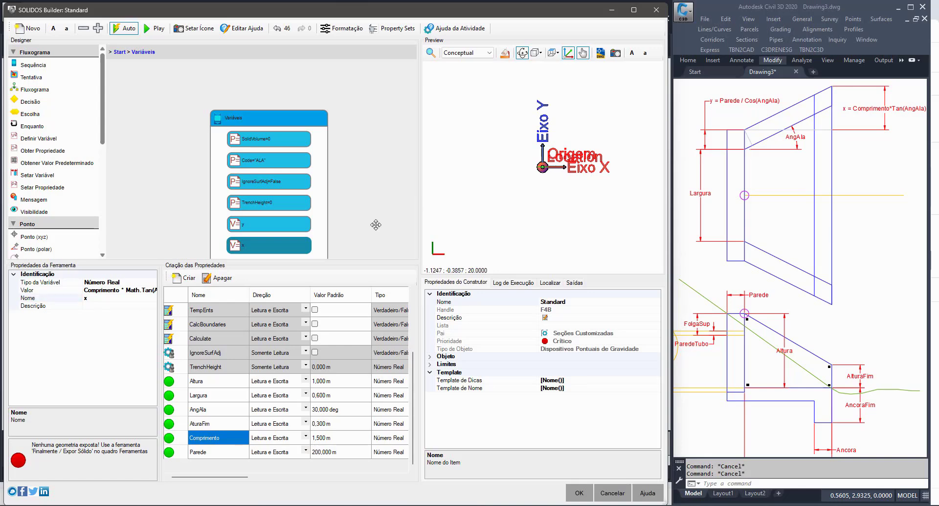
click(575, 283)
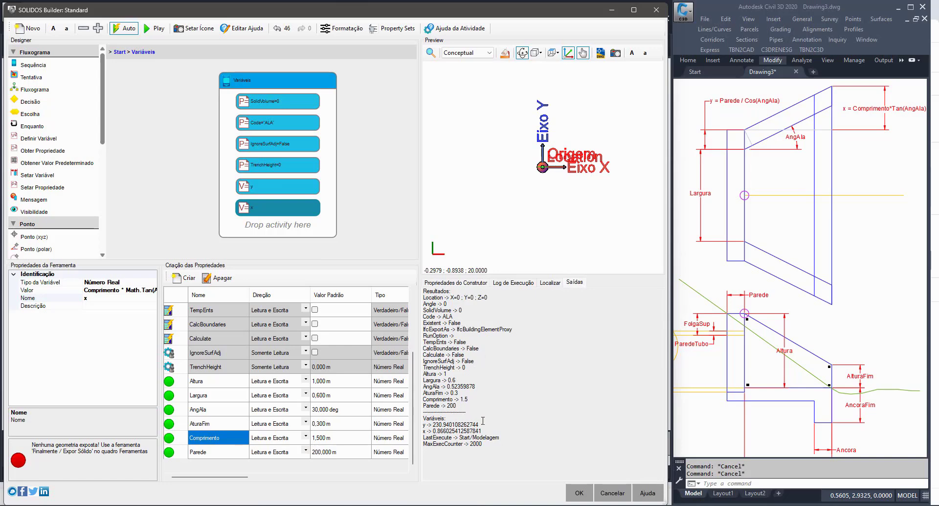
drag(483, 421, 421, 419)
drag(481, 431, 423, 430)
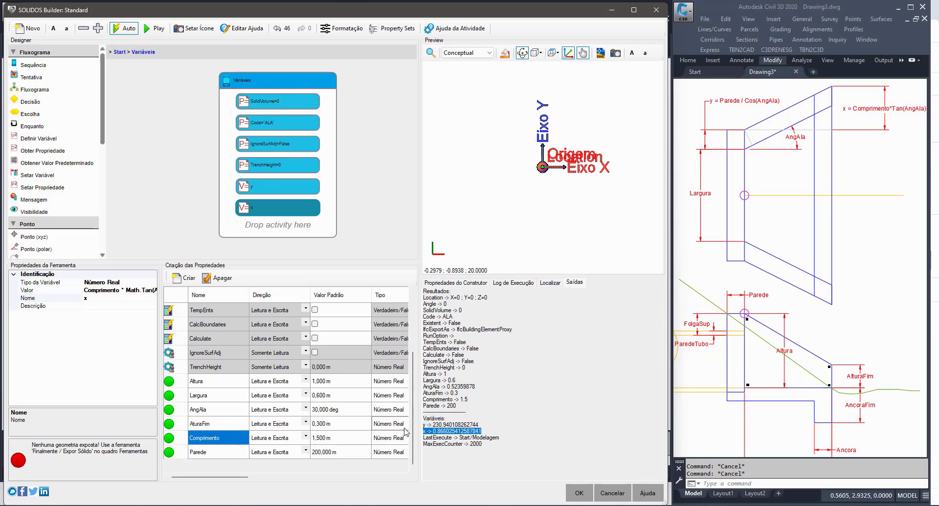
Step: Open the Modelagem sequence and add an XYZ point named P1 to it
click(120, 52)
double_click(233, 231)
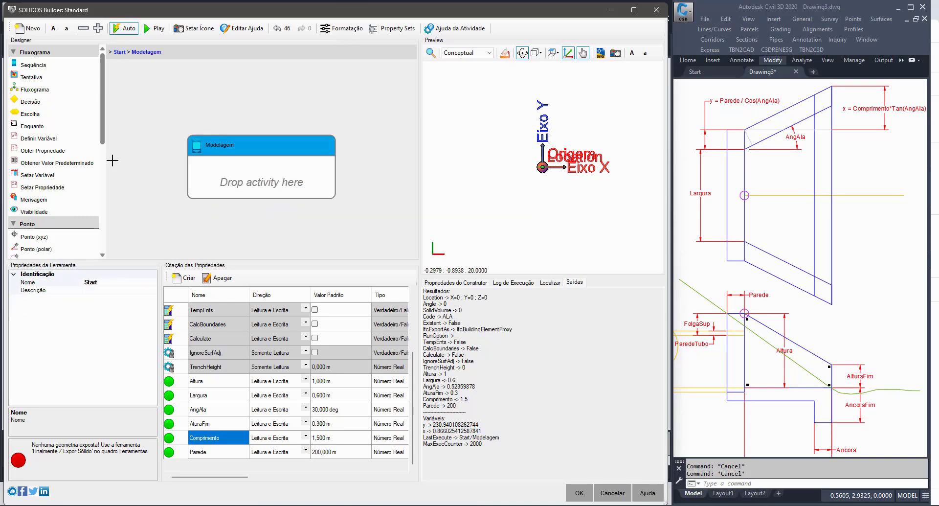
scroll(51, 118, down, 4)
drag(35, 90, 257, 171)
click(49, 290)
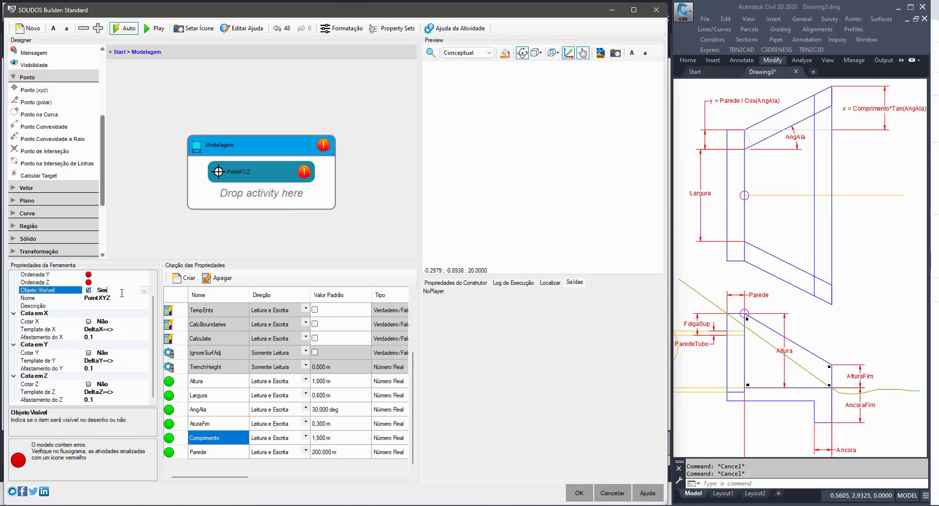
click(52, 297)
text(P1)
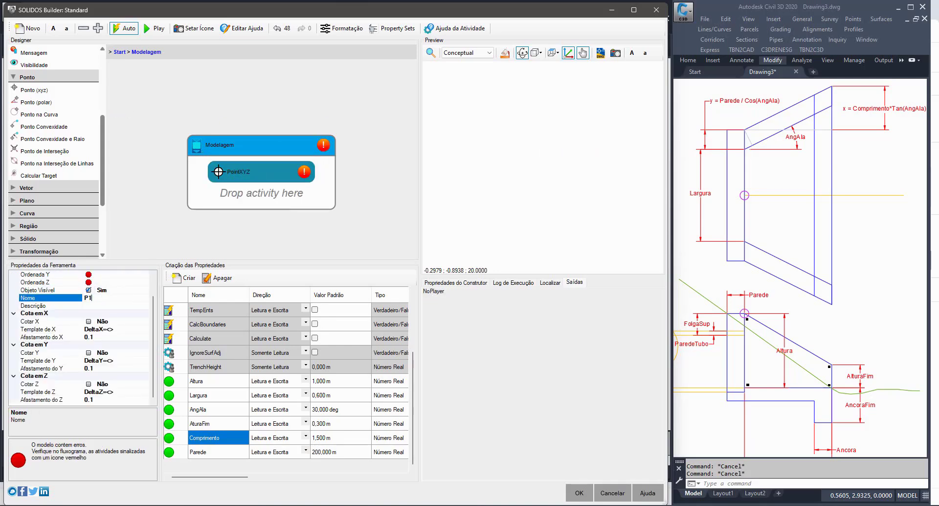
Step: Define P1 relative to Origin with X 0, Y Largura/2+x and Z 0, and fit the preview to the geometry
click(112, 277)
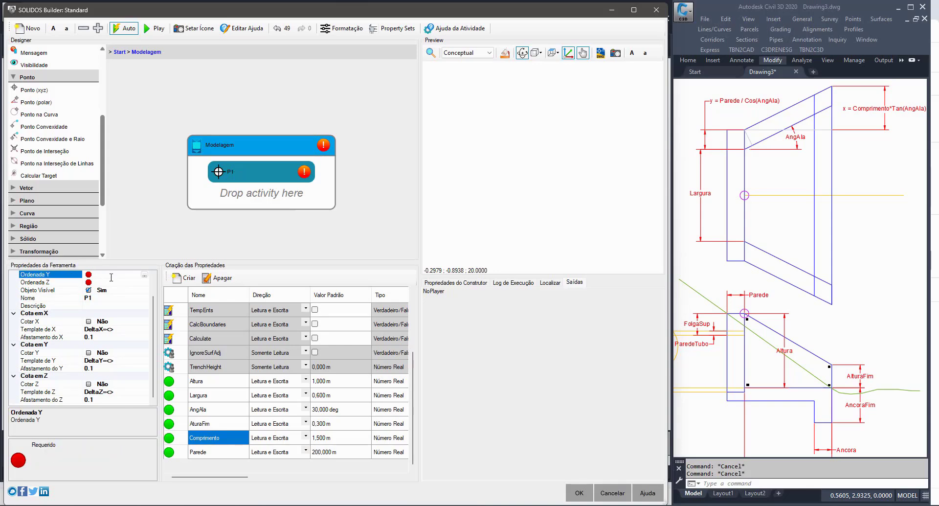
scroll(111, 276, up, 1)
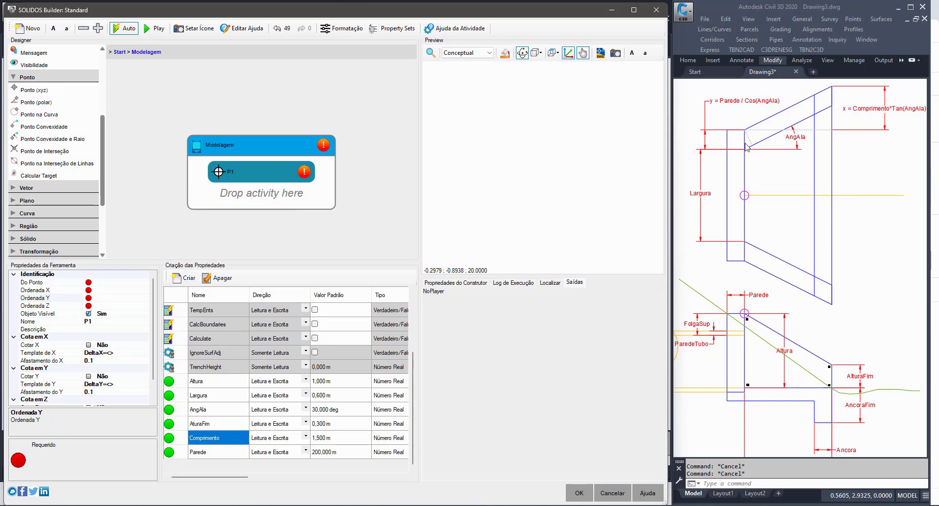
click(113, 298)
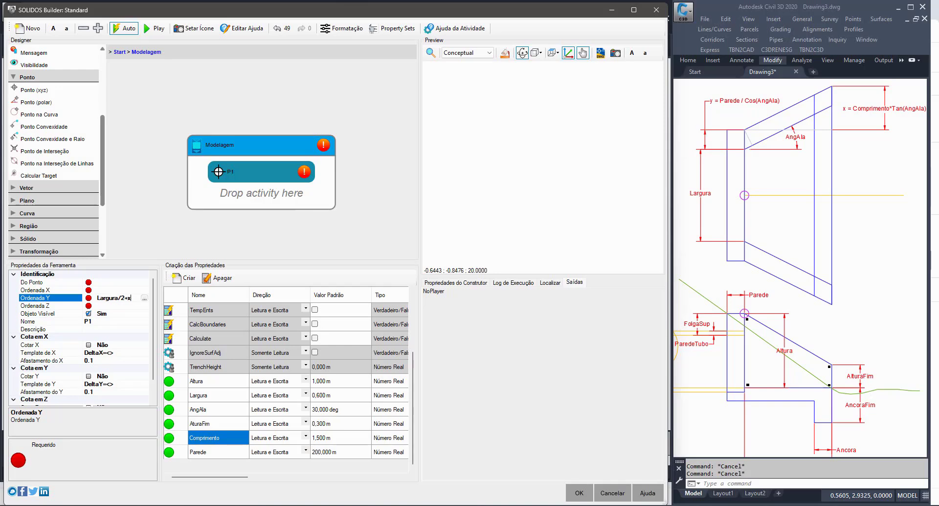
click(112, 289)
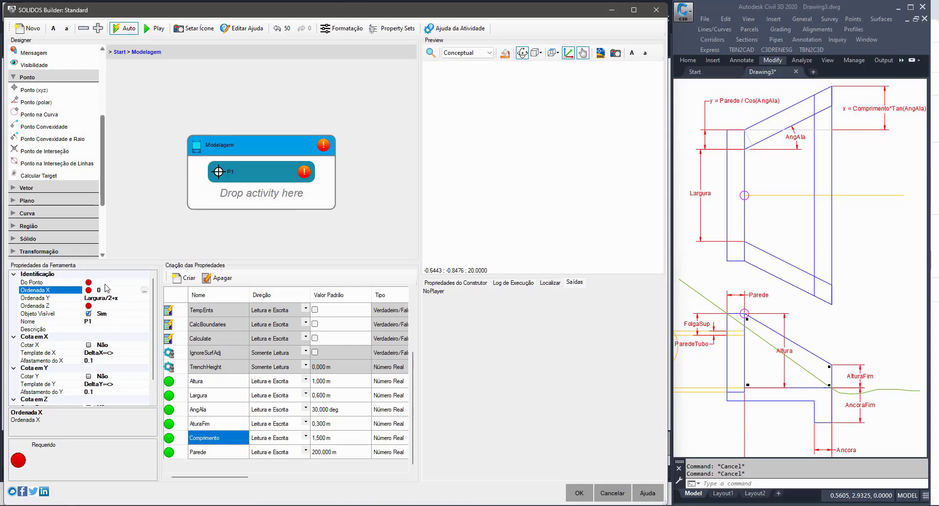
click(112, 282)
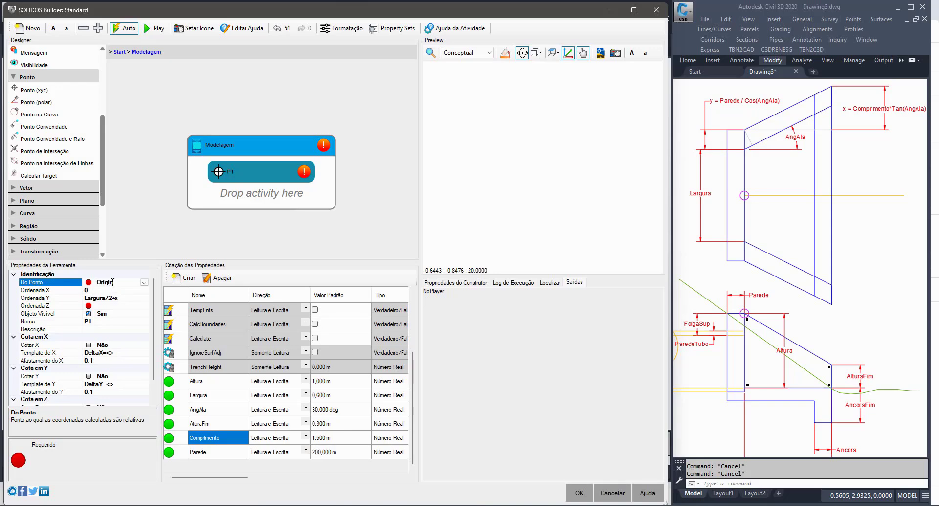
click(114, 305)
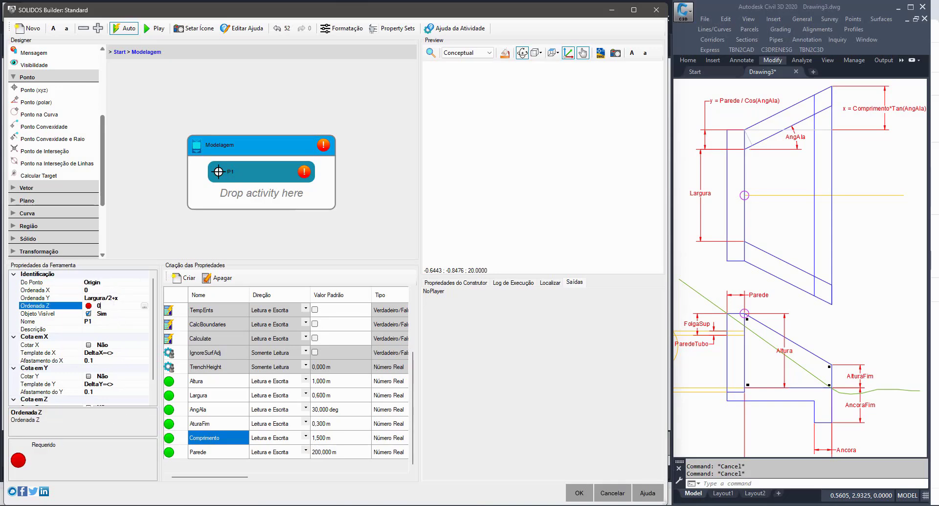
key(Return)
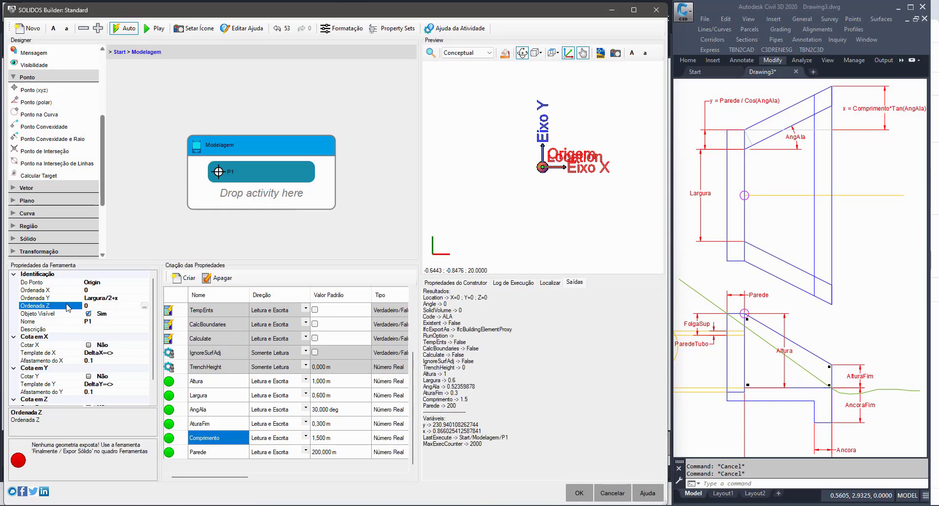
click(430, 53)
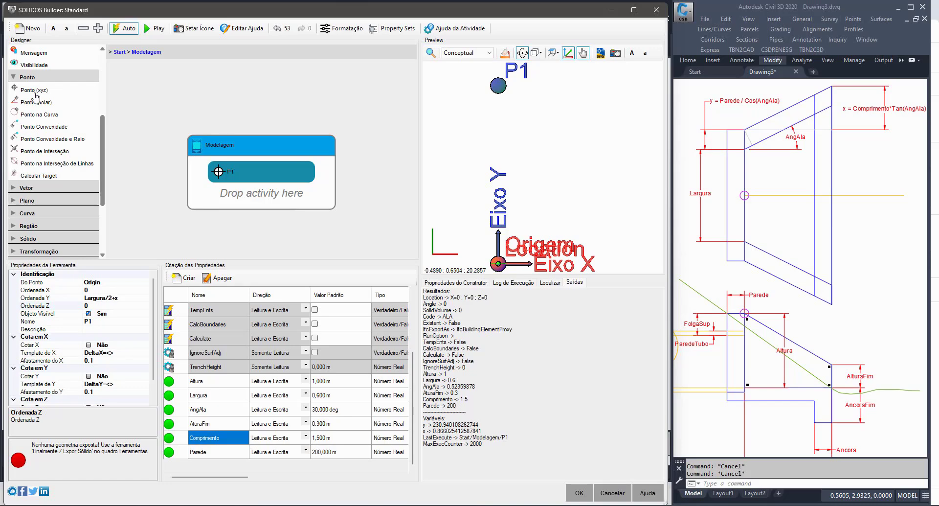
Step: Add a second XYZ point to Modelagem, relative to P1, with its X ordinate set to -Parede
drag(36, 90, 161, 150)
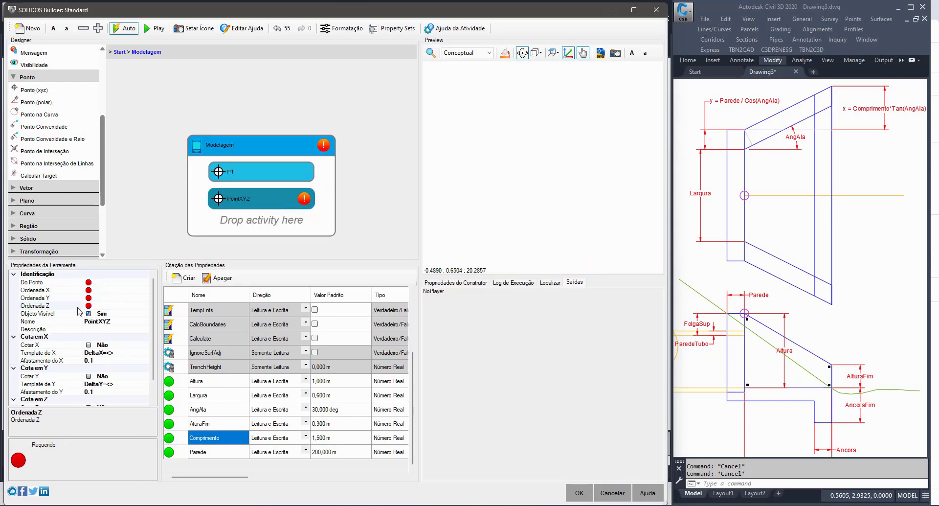
click(122, 282)
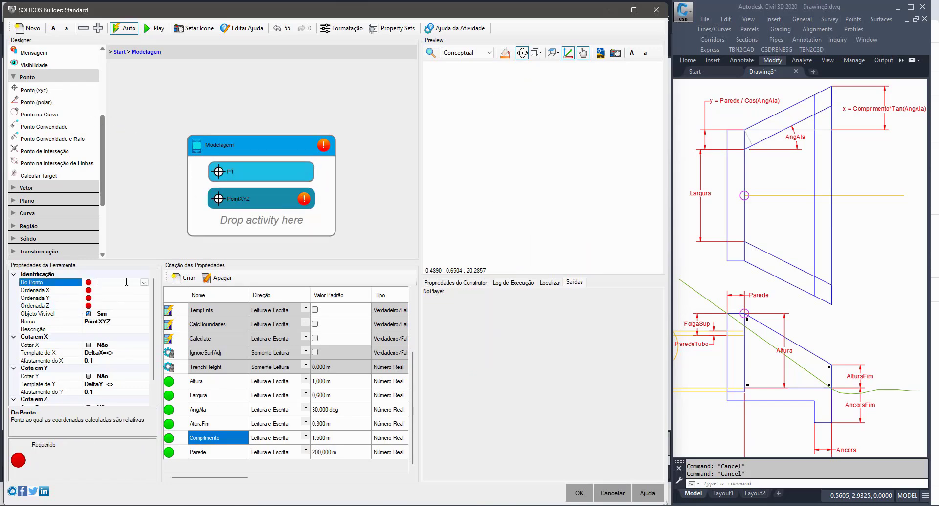
click(144, 282)
click(109, 297)
click(113, 291)
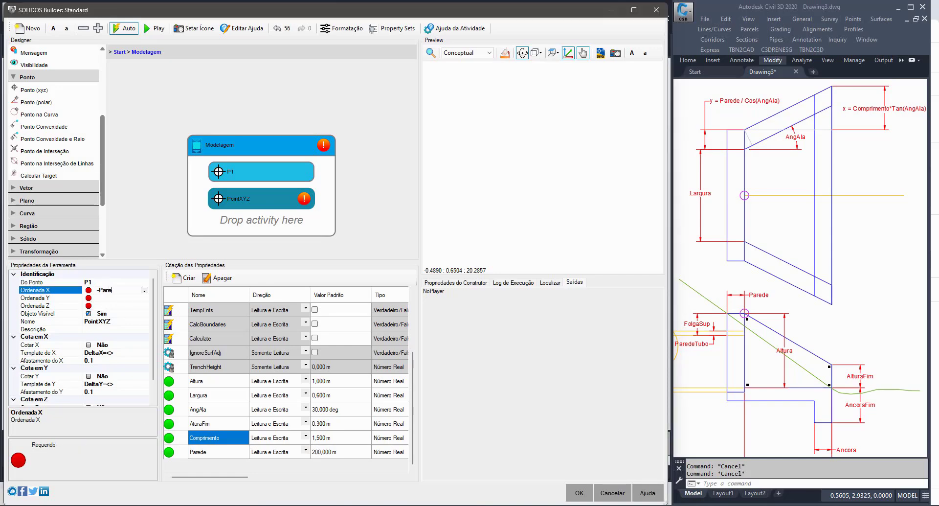
text(-Parede)
key(Return)
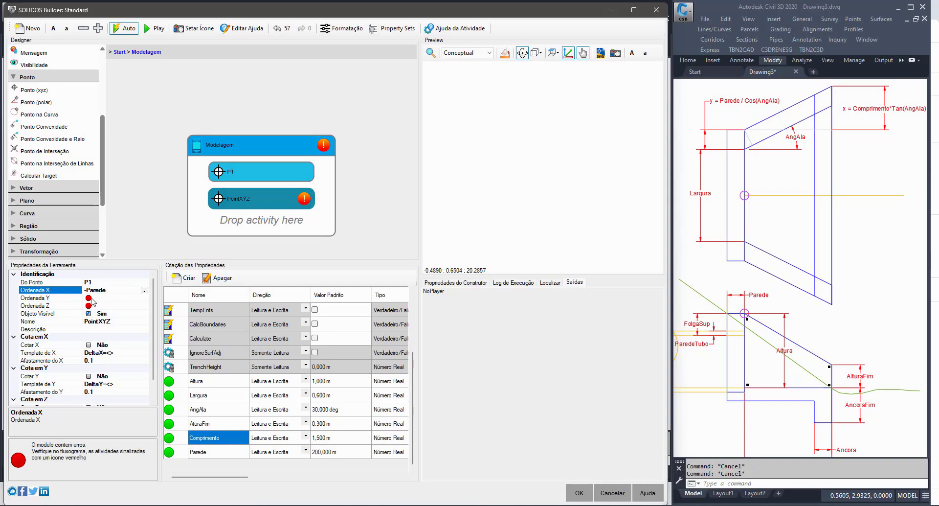
Step: Set the second point's Y and Z ordinates to 0 and name it P2
click(110, 297)
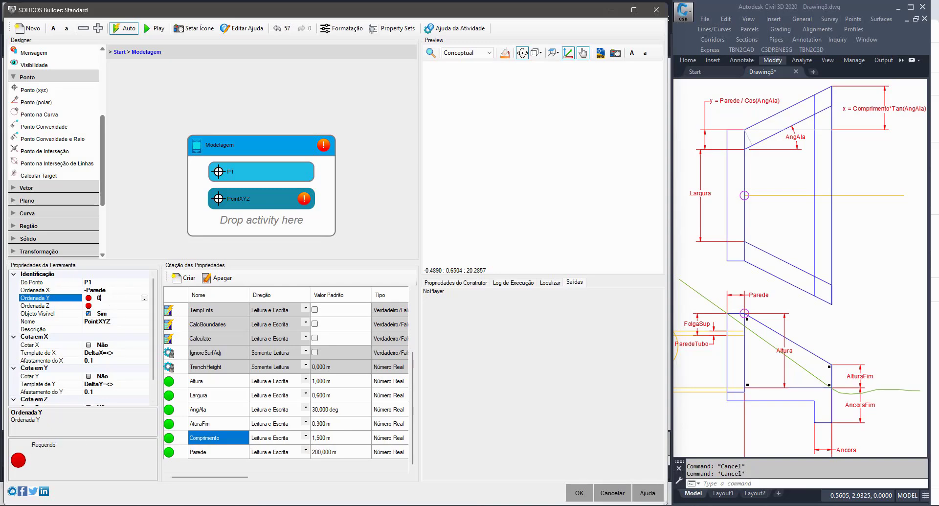
text(0)
click(105, 305)
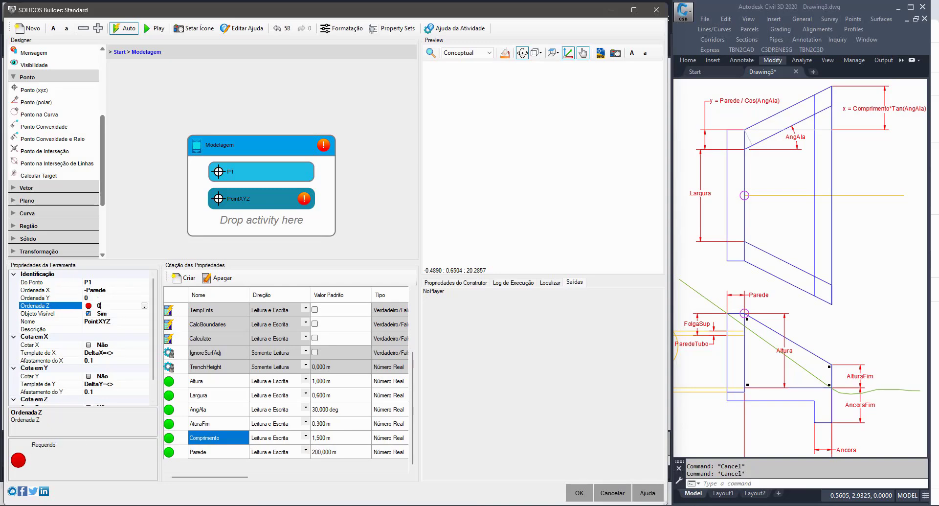
text(0)
click(122, 321)
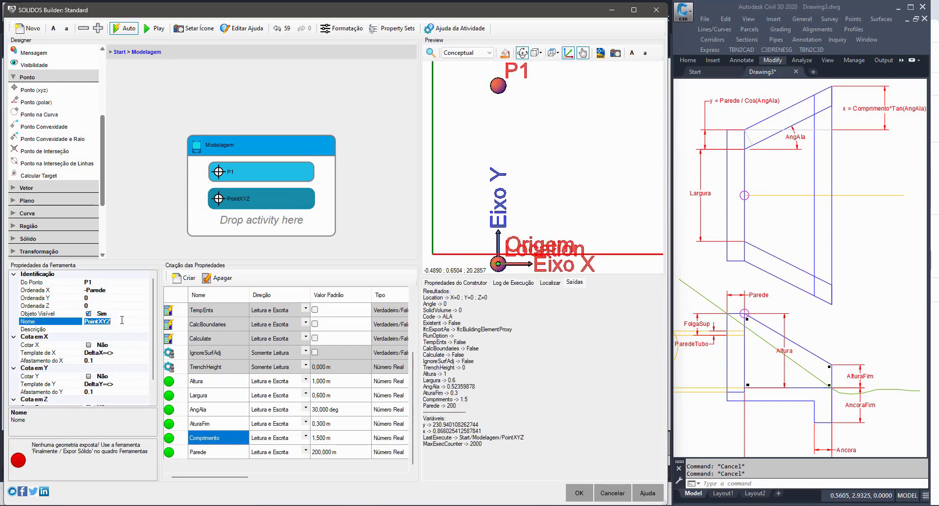
text(P2)
key(Return)
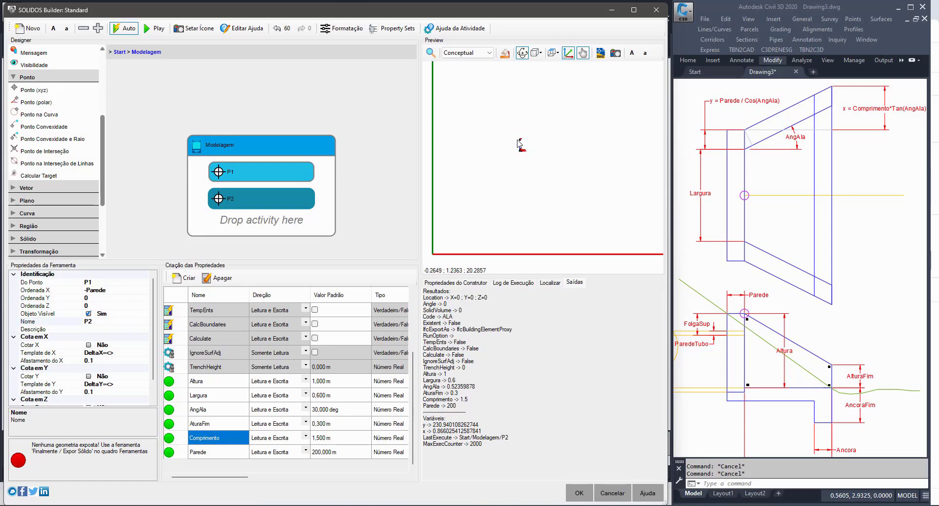
click(65, 313)
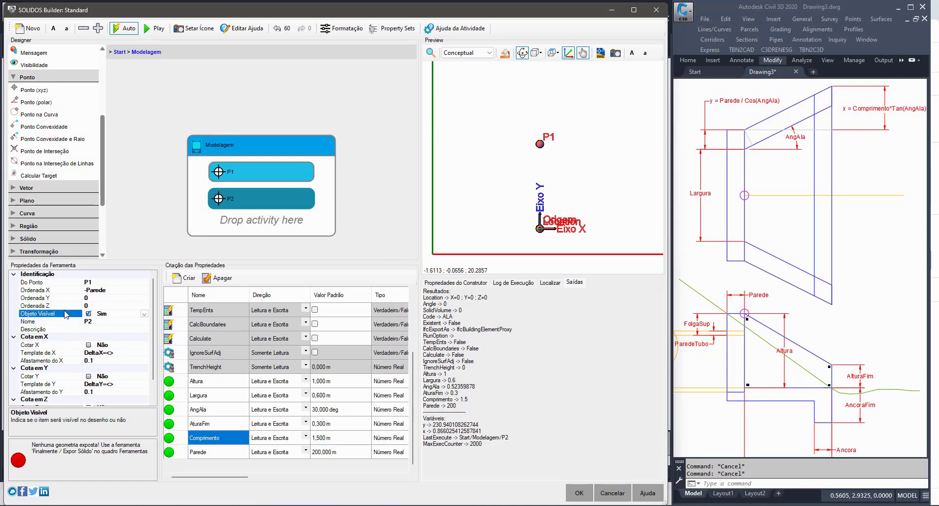
click(108, 298)
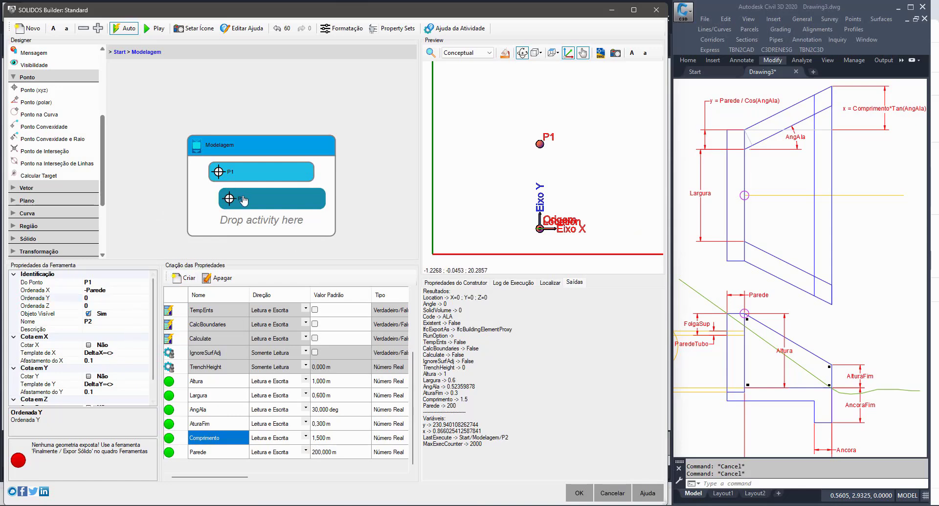
Step: Set the default value of the Parede property to 0,2 m and bring the points into view in the preview
click(99, 297)
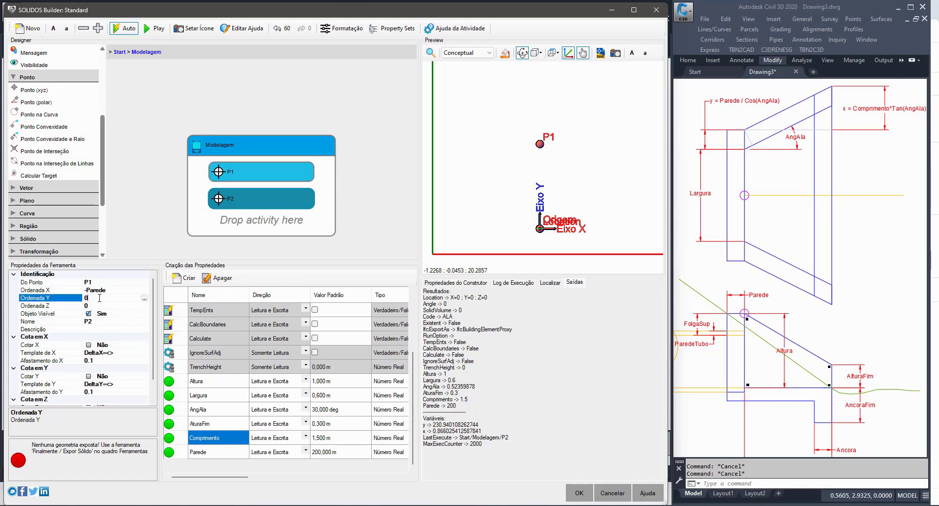
click(431, 53)
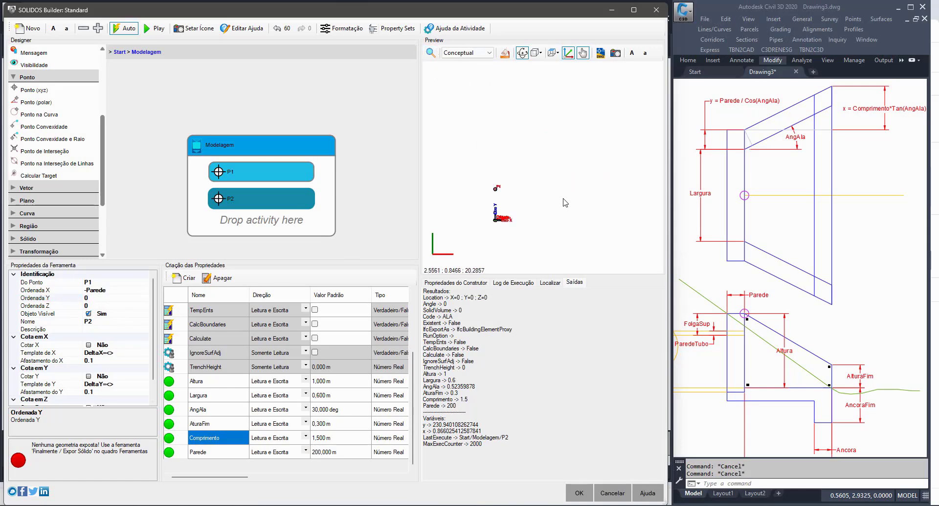
click(345, 455)
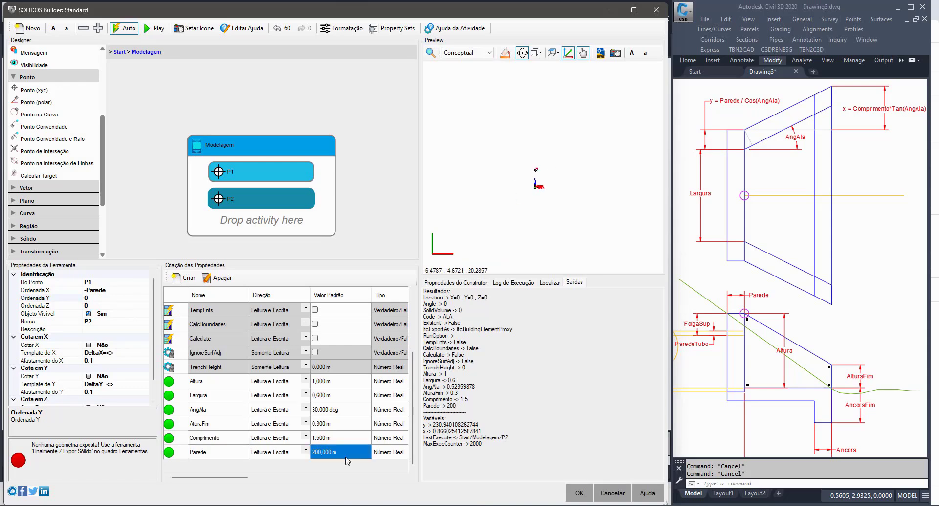
text(0,2)
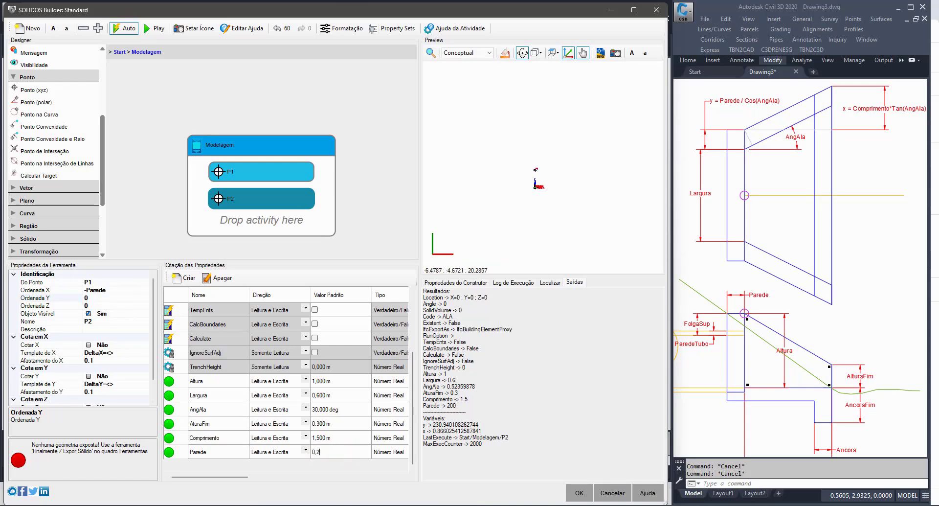
click(228, 446)
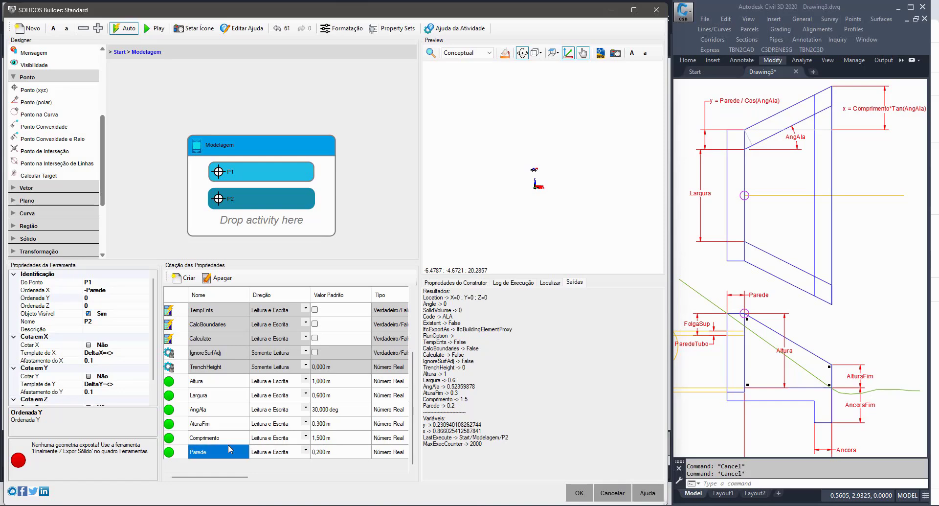
scroll(548, 148, up, 5)
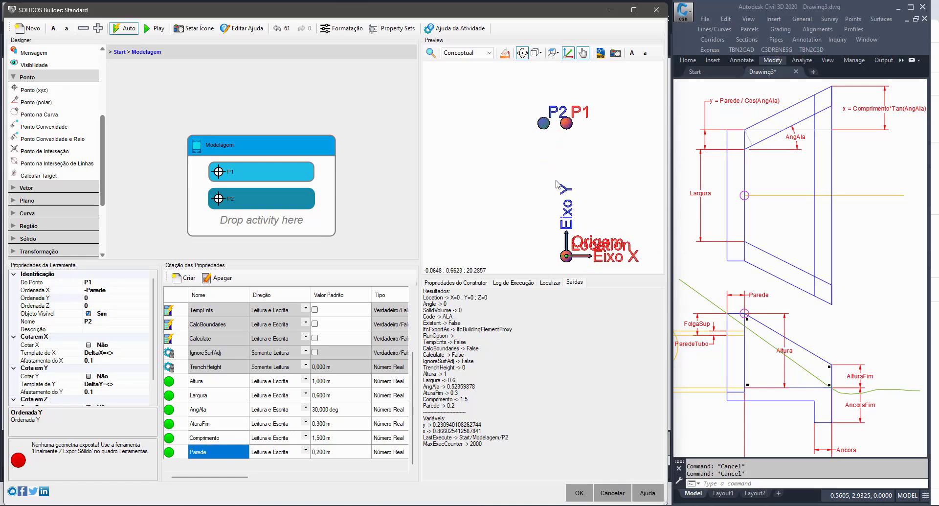
middle_drag(548, 145, 520, 149)
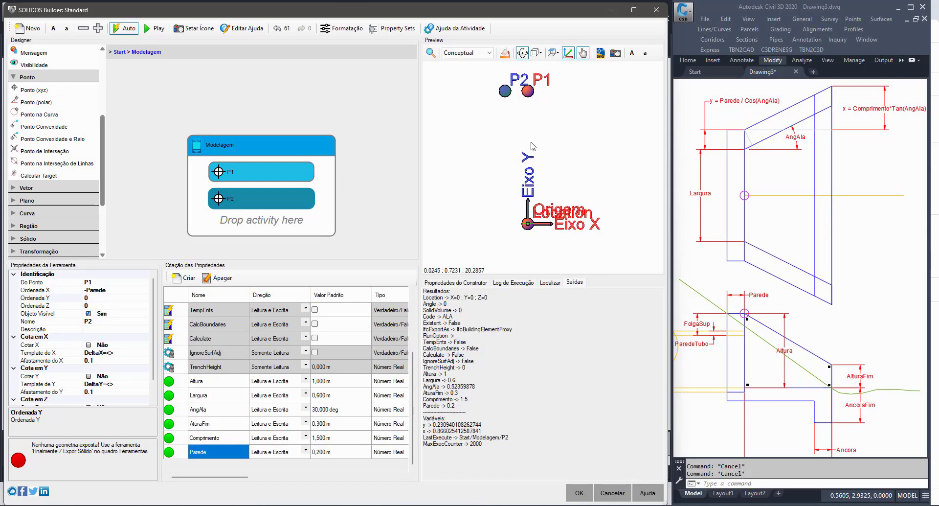
middle_drag(524, 223, 523, 116)
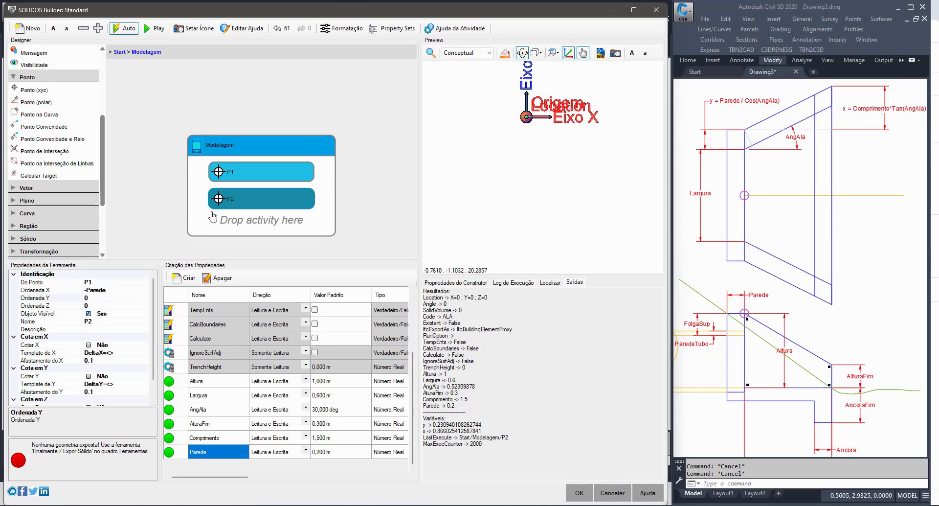
Step: Add a third XYZ point to Modelagem, relative to P2, with X ordinate 0 and Y ordinate -Largura-2*y
drag(32, 90, 167, 198)
click(118, 282)
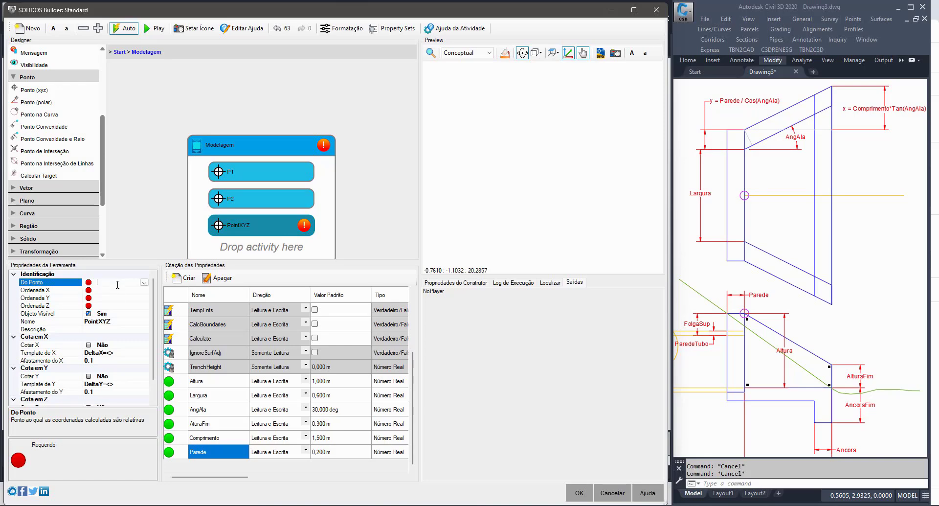
click(144, 282)
click(99, 305)
click(115, 290)
text(0)
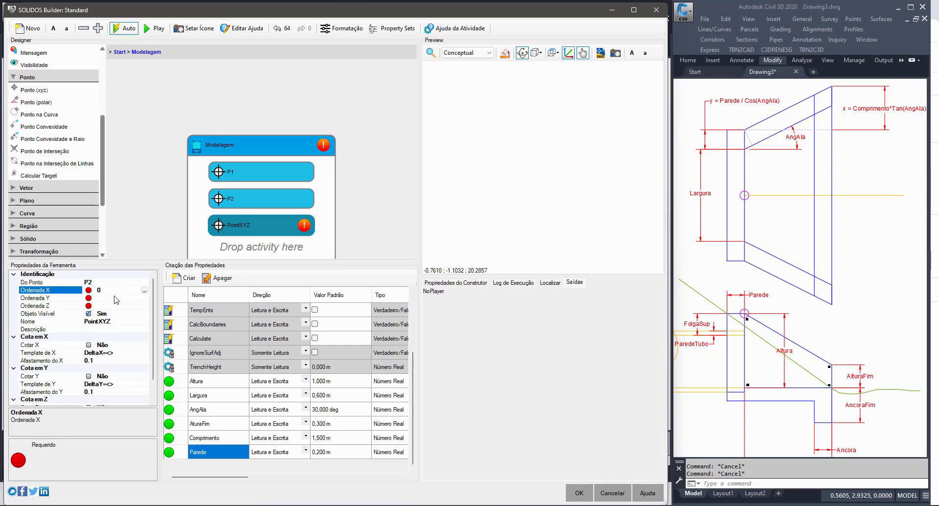
click(116, 298)
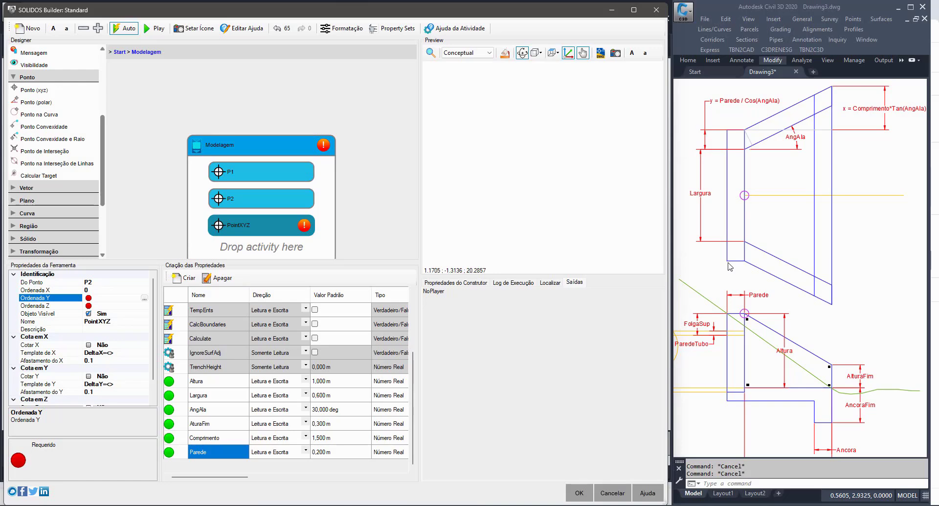
click(104, 296)
click(67, 300)
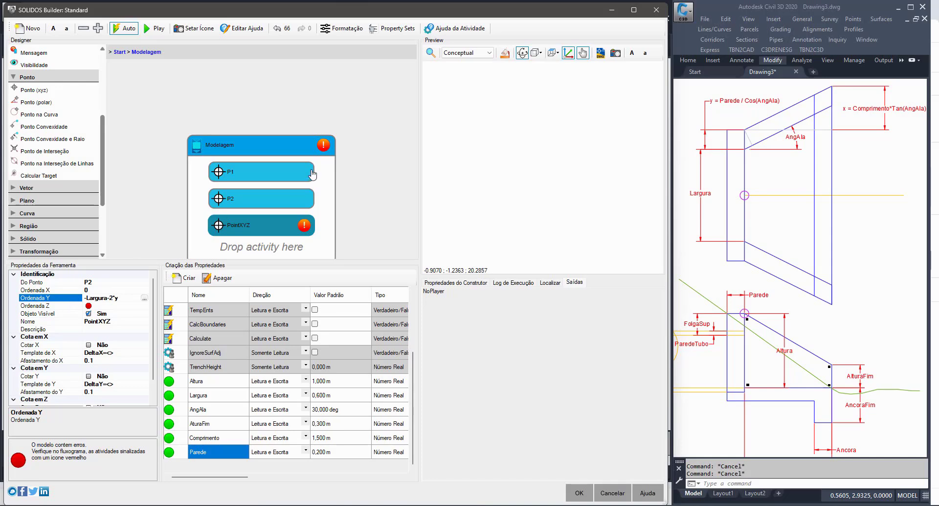
Step: Correct the Y ordinate of point P1 to Largura/2+y
click(279, 202)
click(285, 173)
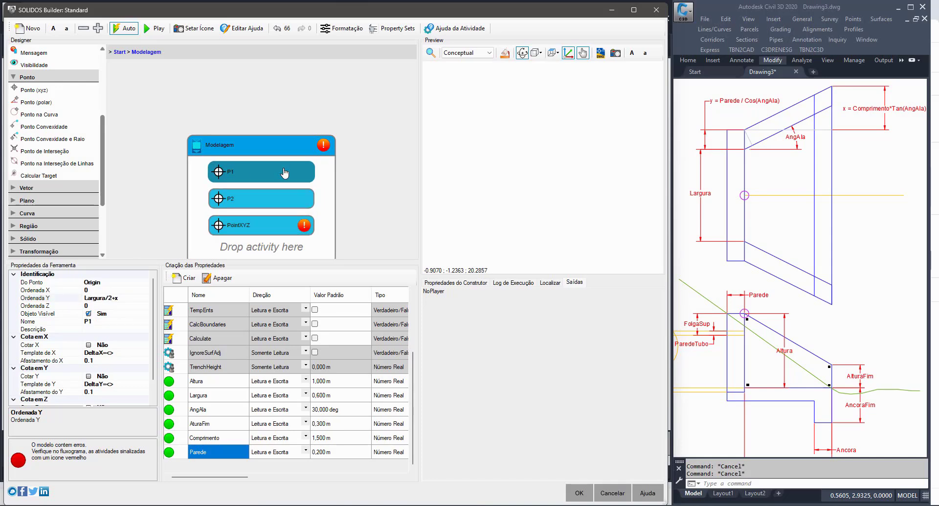
click(130, 298)
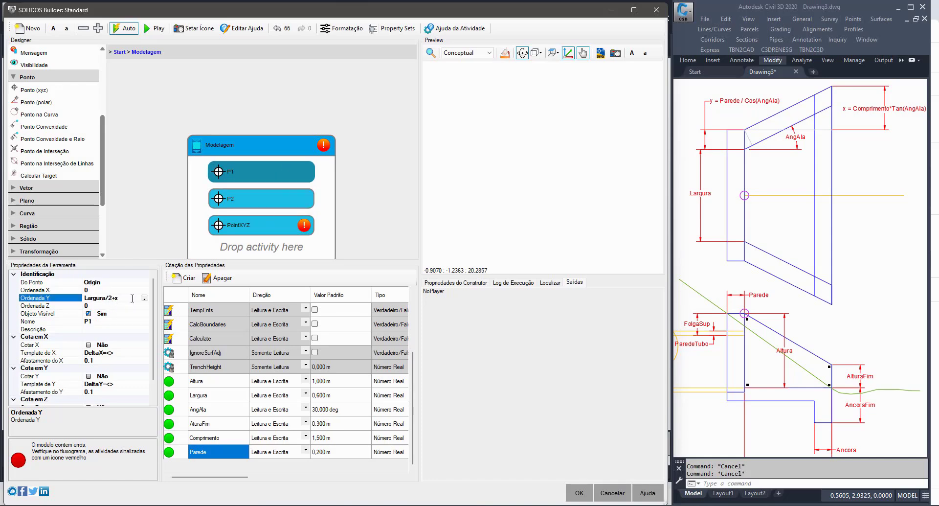
key(BackSpace)
text(y)
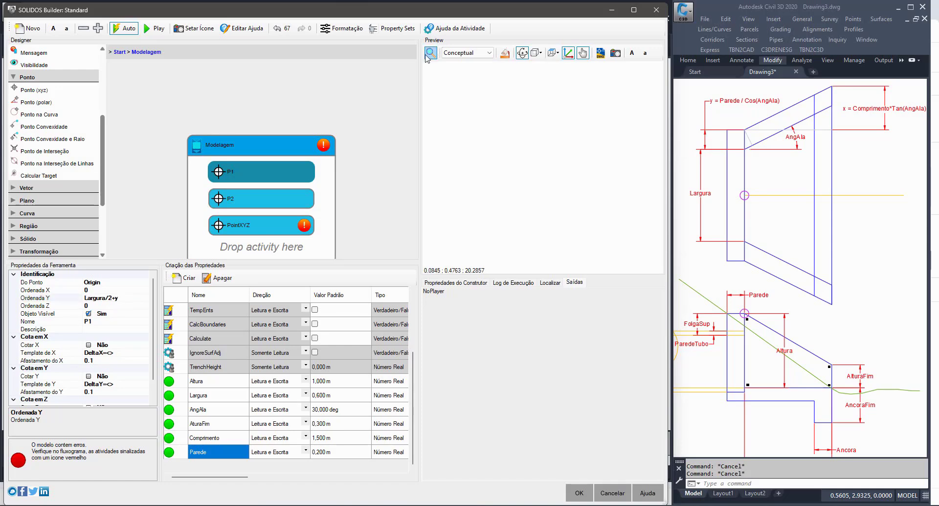
Step: Set the third point's Z ordinate to 0 and name it P3
click(250, 224)
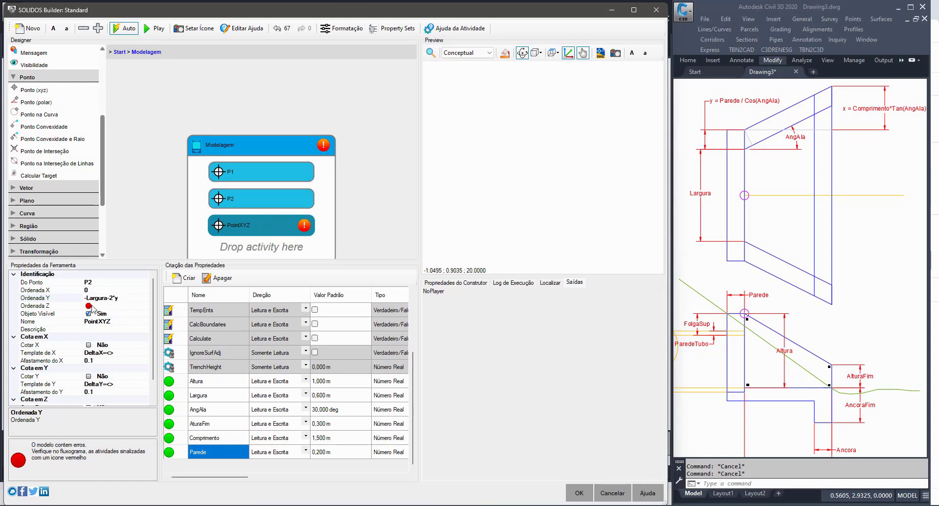
click(113, 306)
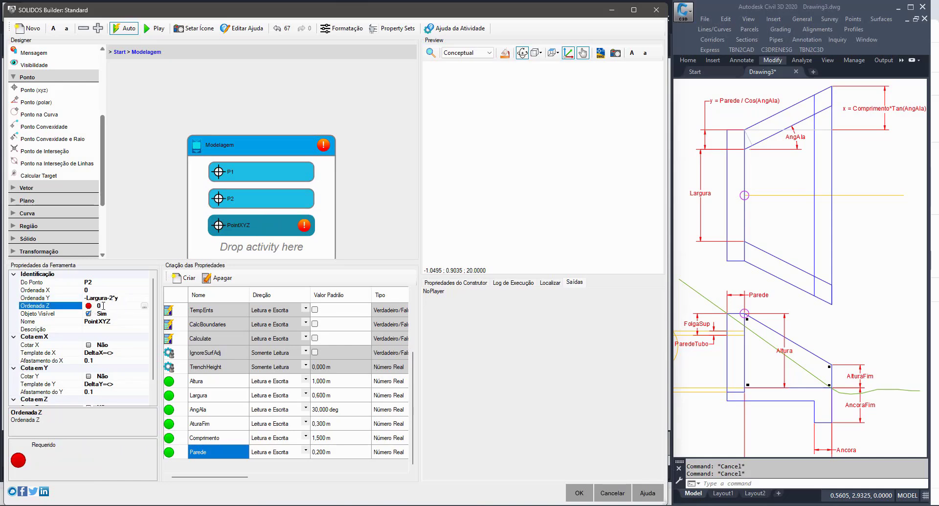
text(0)
click(68, 307)
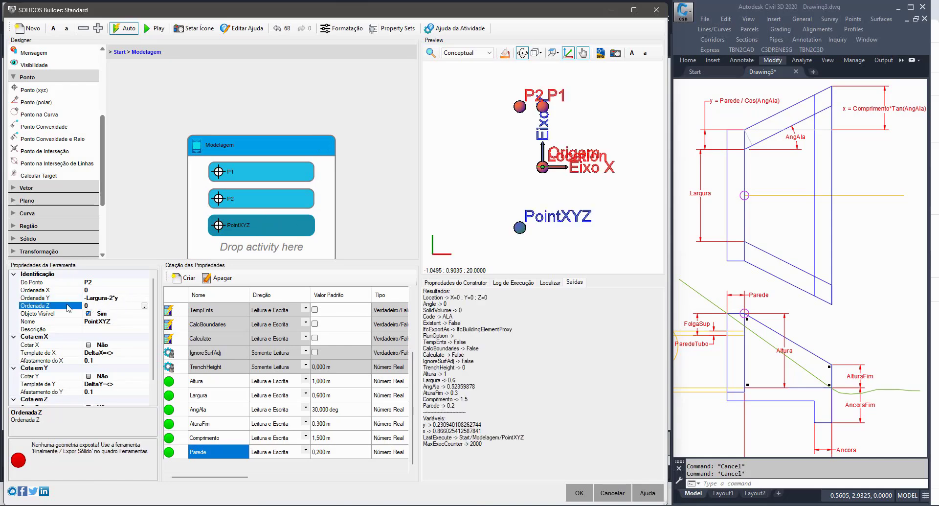
click(316, 240)
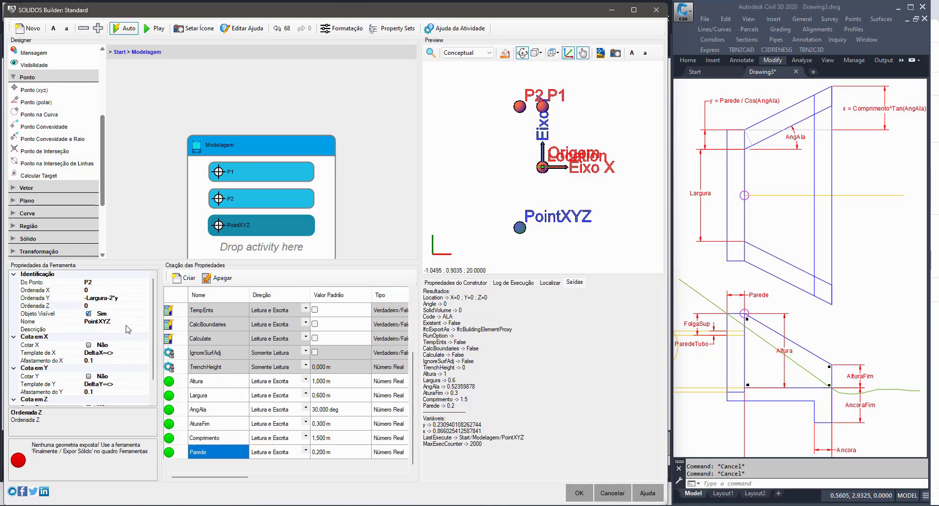
click(126, 323)
text(P)
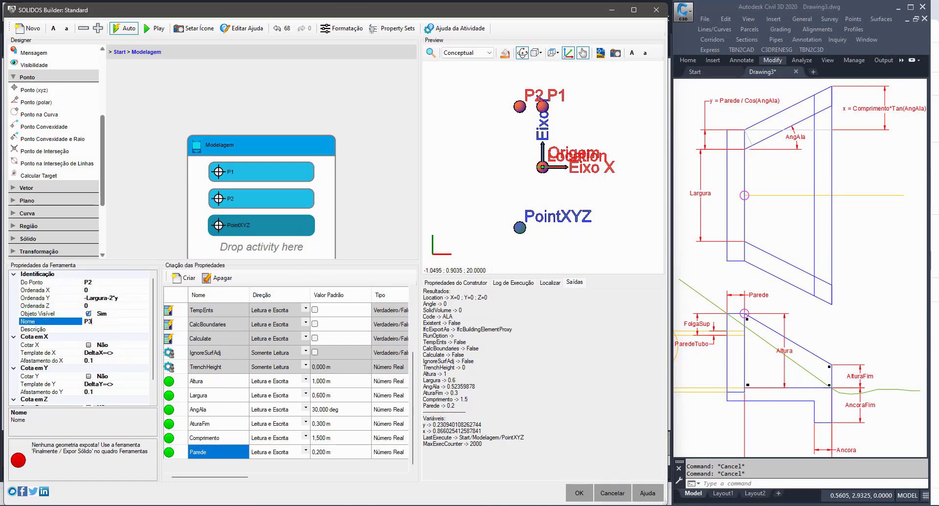
text(3)
key(Return)
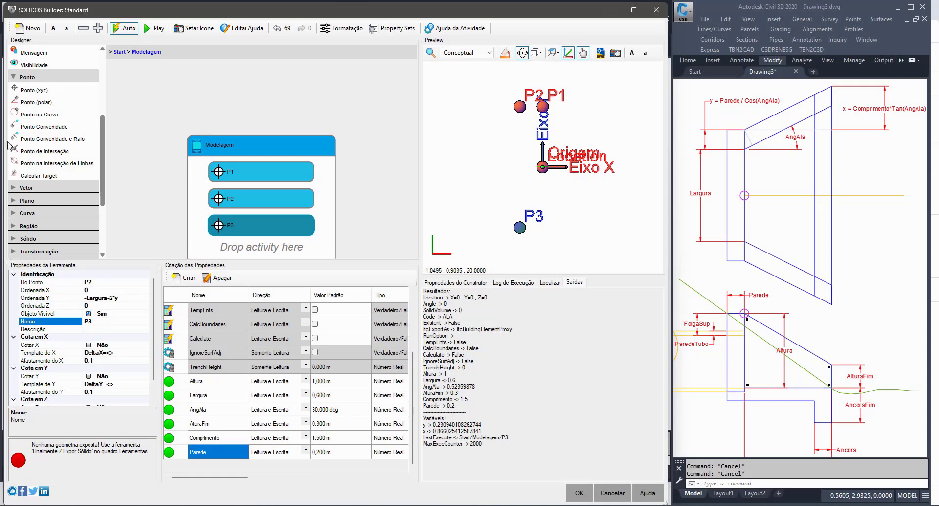
Step: Add a fourth XYZ point to Modelagem, relative to P3, with its X ordinate set to Parede
drag(58, 92, 220, 244)
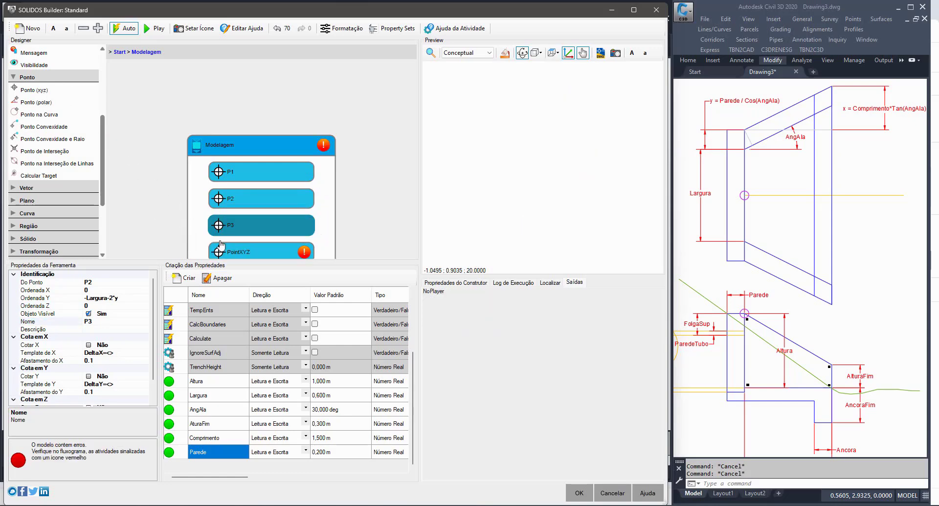
click(109, 282)
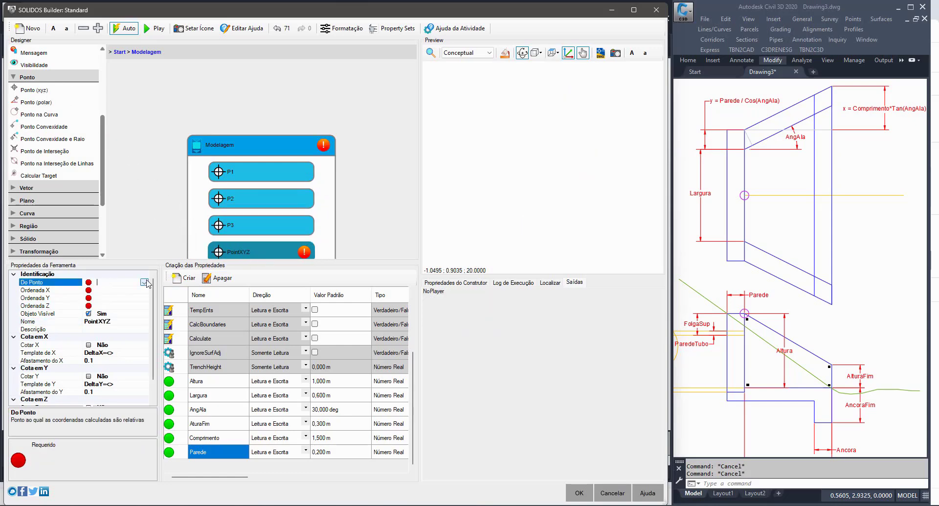
click(144, 282)
click(100, 313)
click(112, 297)
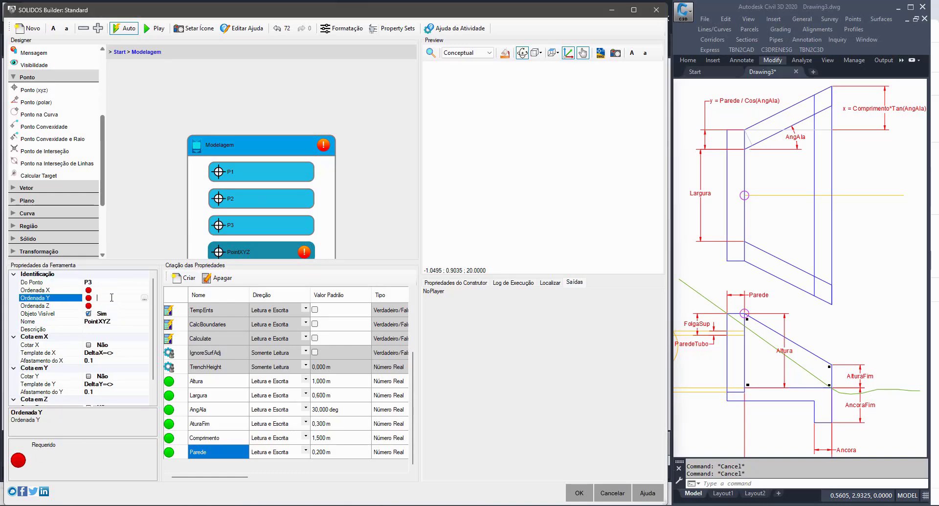
click(117, 290)
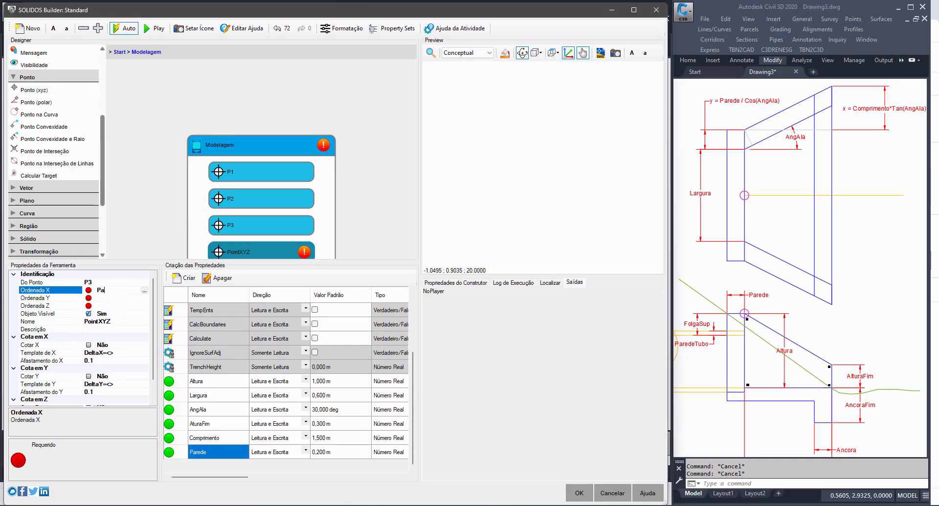
Step: Set the fourth point's Y and Z ordinates to 0 and name it P4
click(113, 298)
text(0)
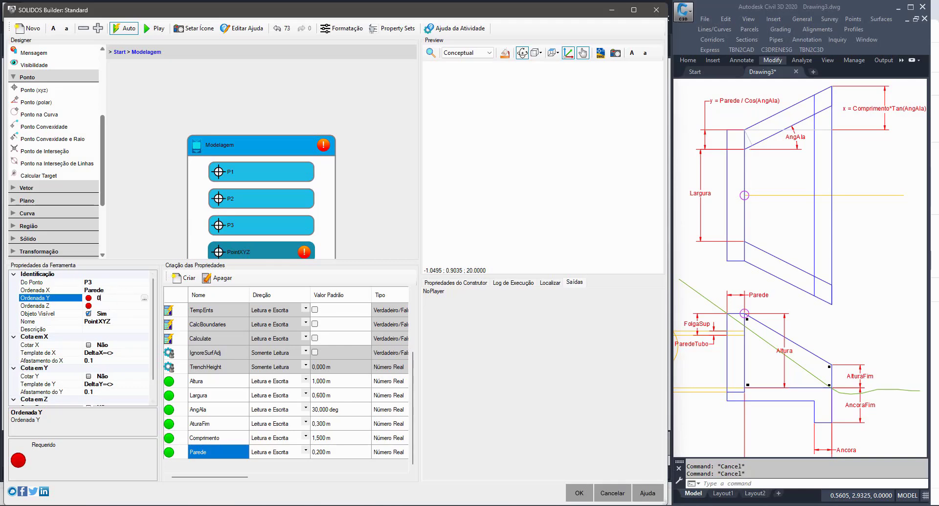
click(122, 306)
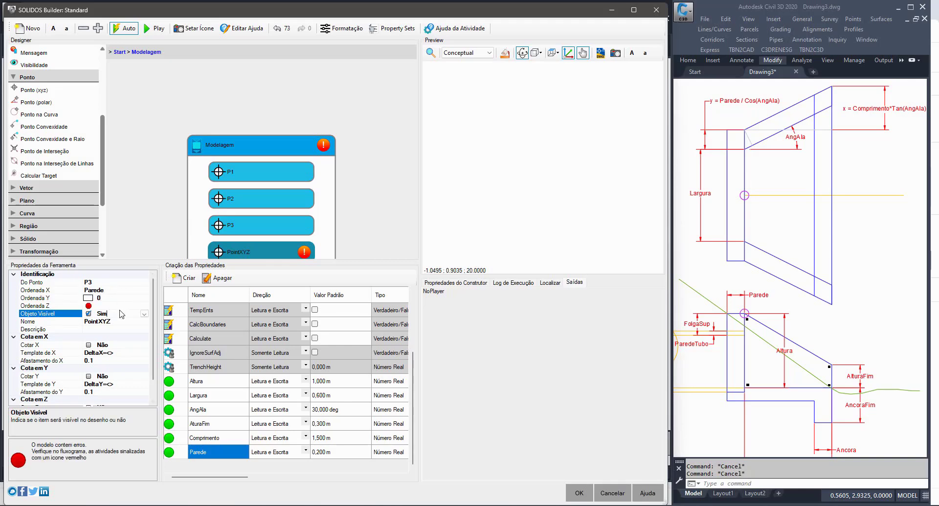
click(125, 323)
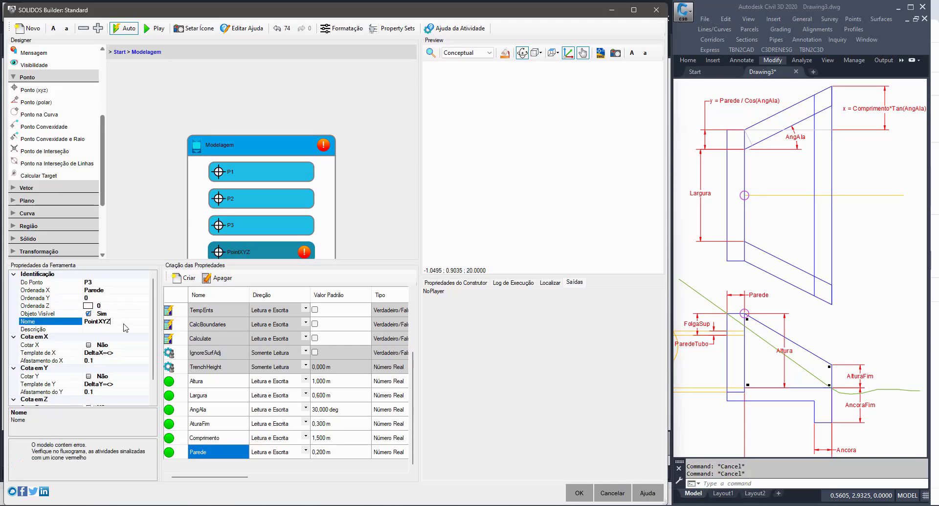
text(P4)
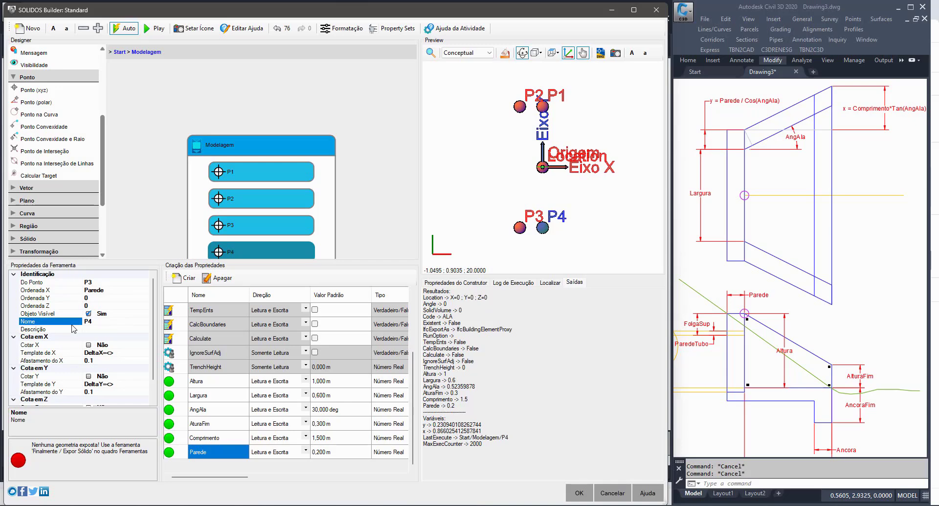
Step: Add a polyline activity to the Modelagem sequence after P4
ctrl+scroll(364, 123, down, 3)
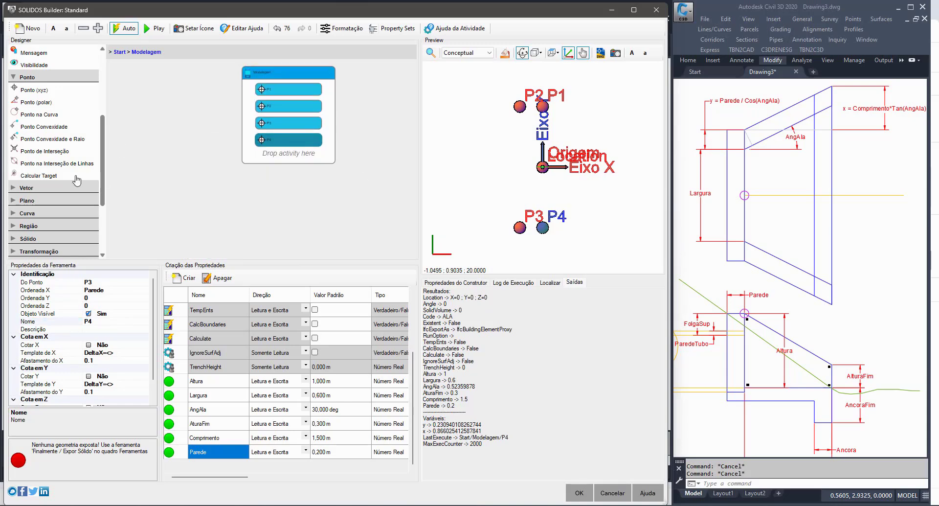
scroll(75, 201, down, 2)
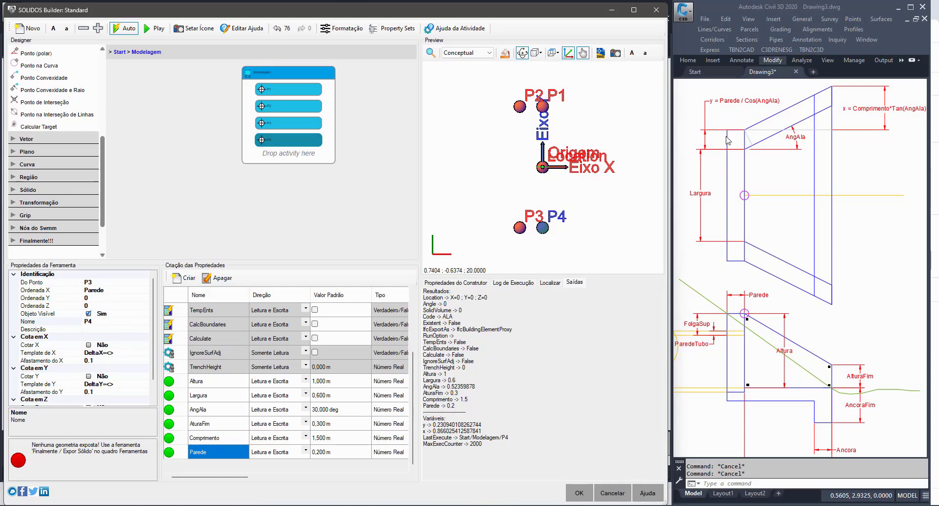
click(30, 165)
drag(26, 240, 289, 158)
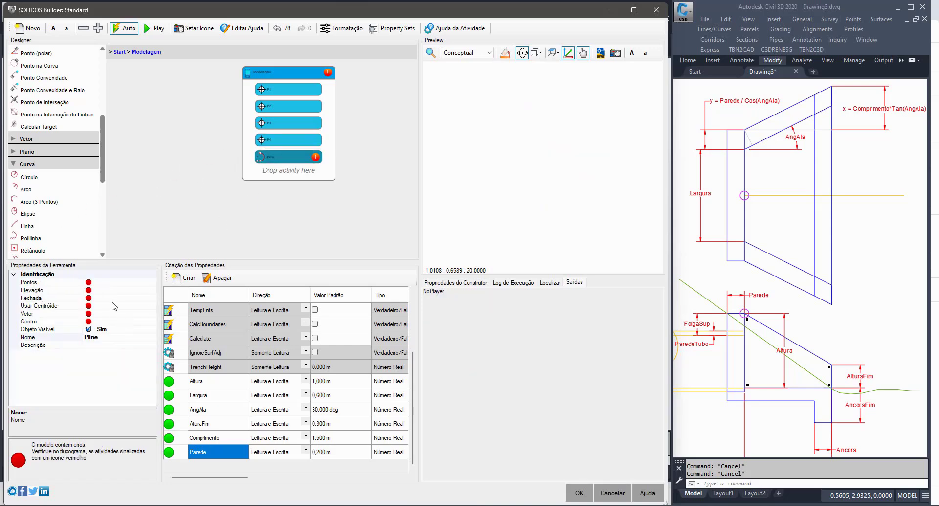
Step: Define the polyline's vertices with the points P1, P2, P3 and P4
click(131, 282)
click(153, 282)
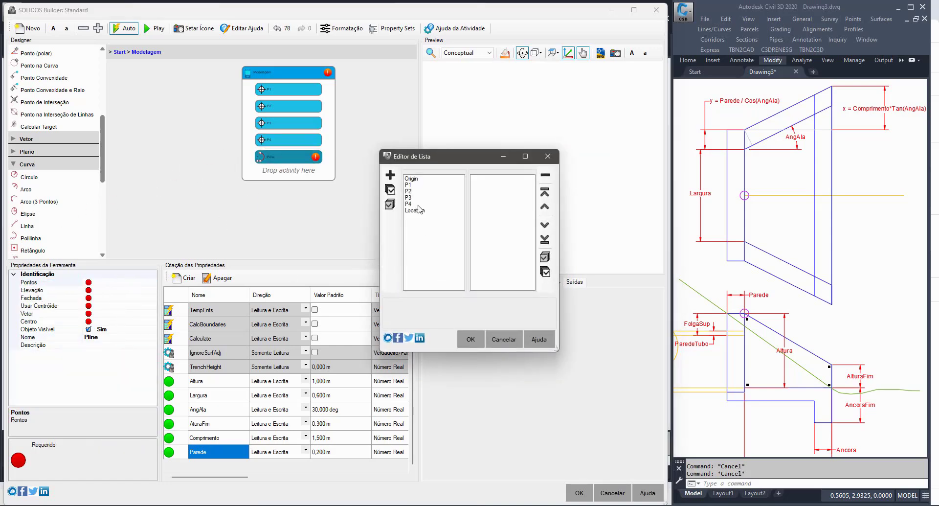
click(414, 186)
ctrl+click(415, 192)
ctrl+click(415, 198)
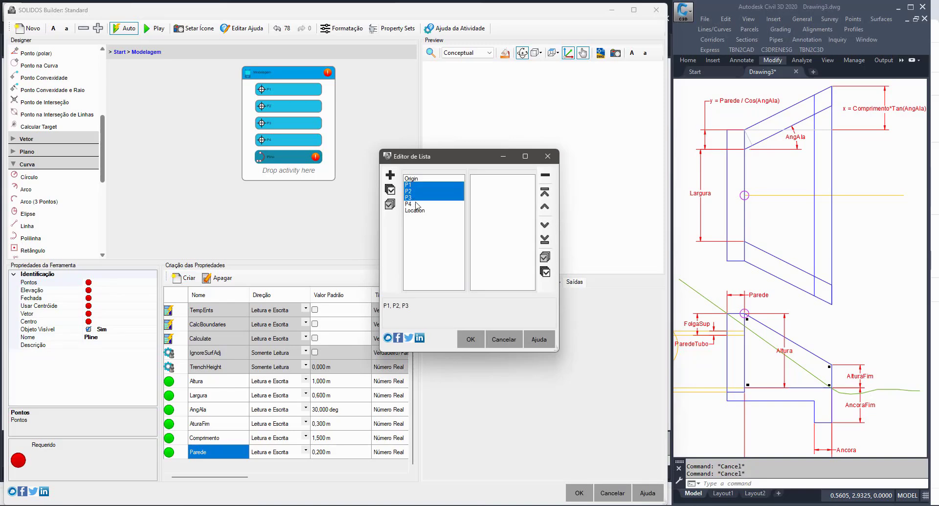
ctrl+click(412, 204)
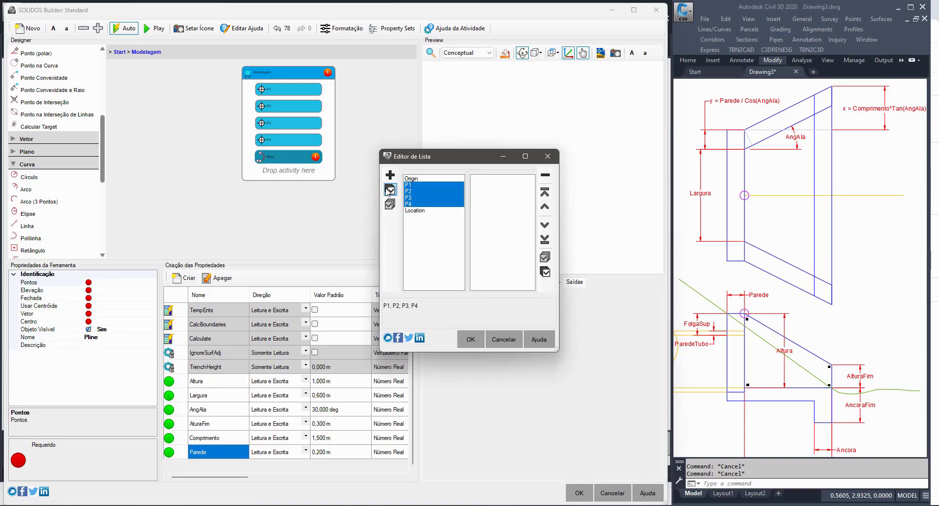
click(390, 174)
click(471, 339)
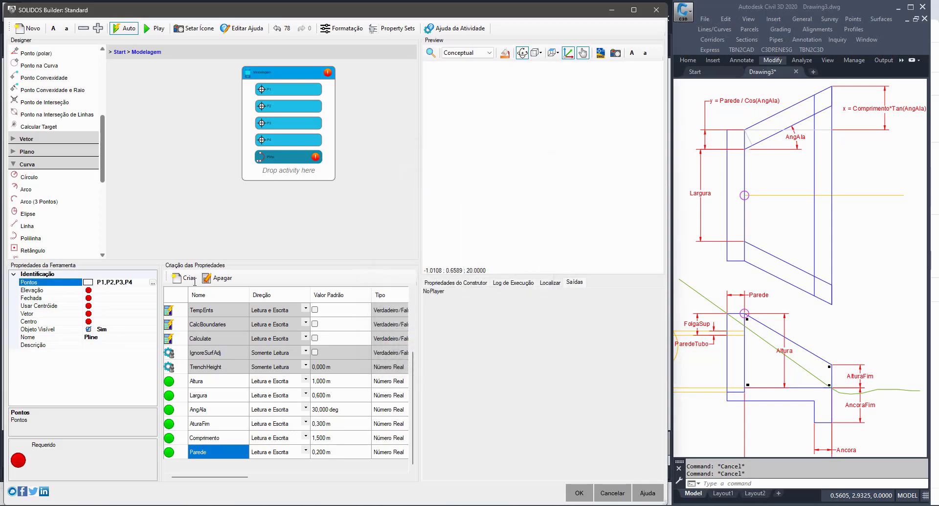
Step: Set the polyline's Elevação to 0, Fechada to True, Usar Centróide to False, Vetor to ZAxis and Centro to Origin
click(104, 290)
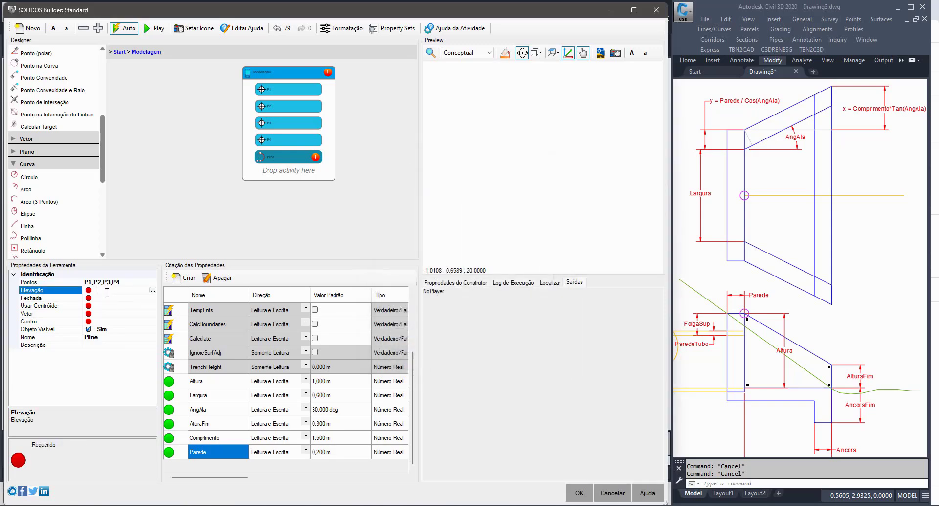
click(103, 299)
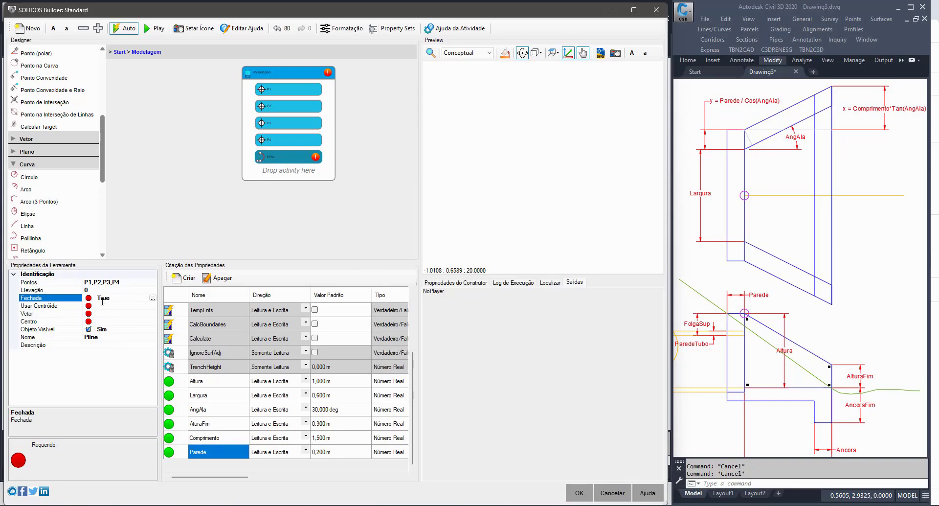
click(105, 305)
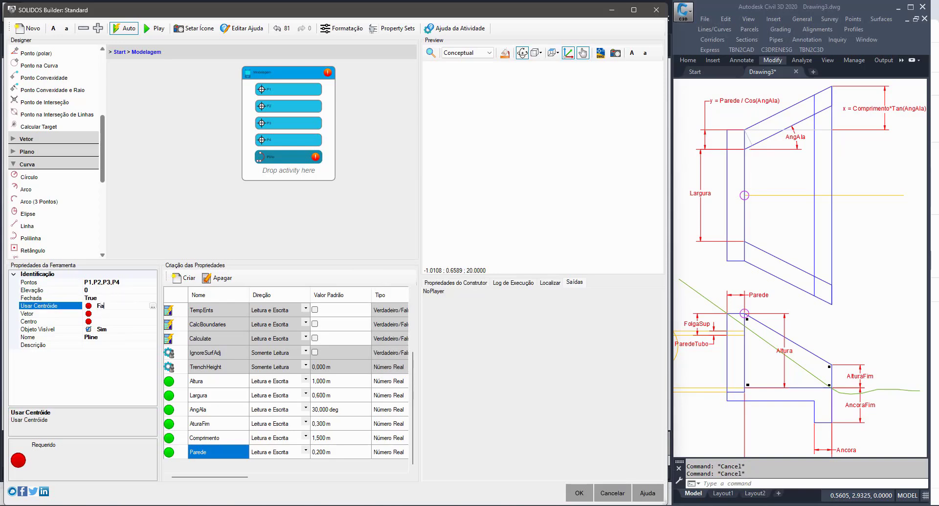
click(107, 313)
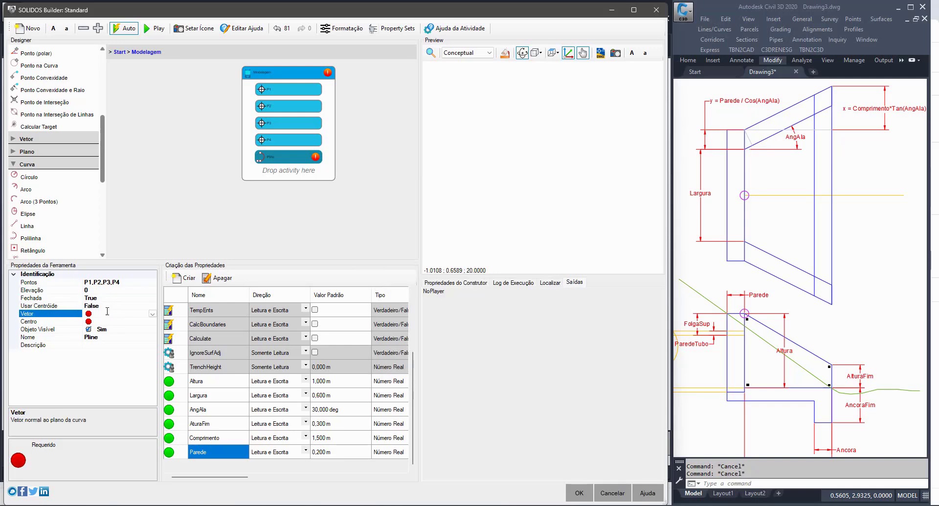
click(109, 321)
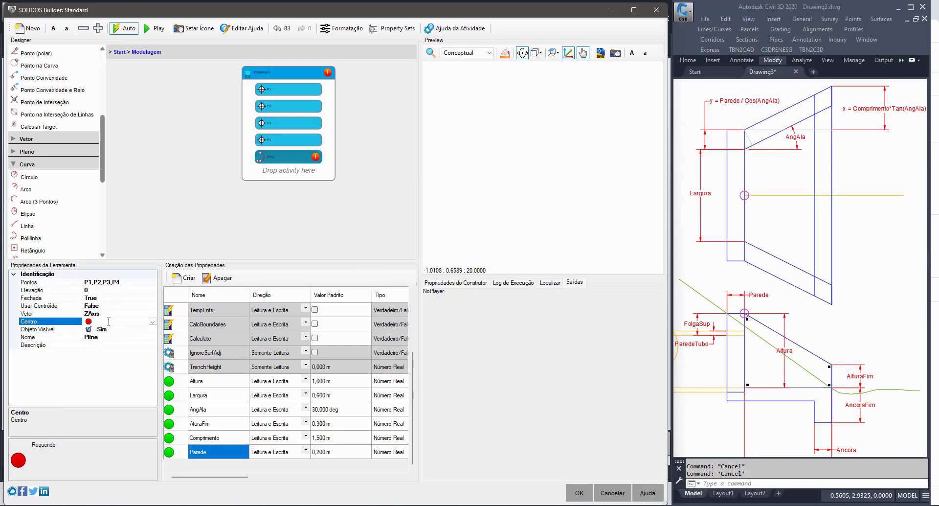
key(Return)
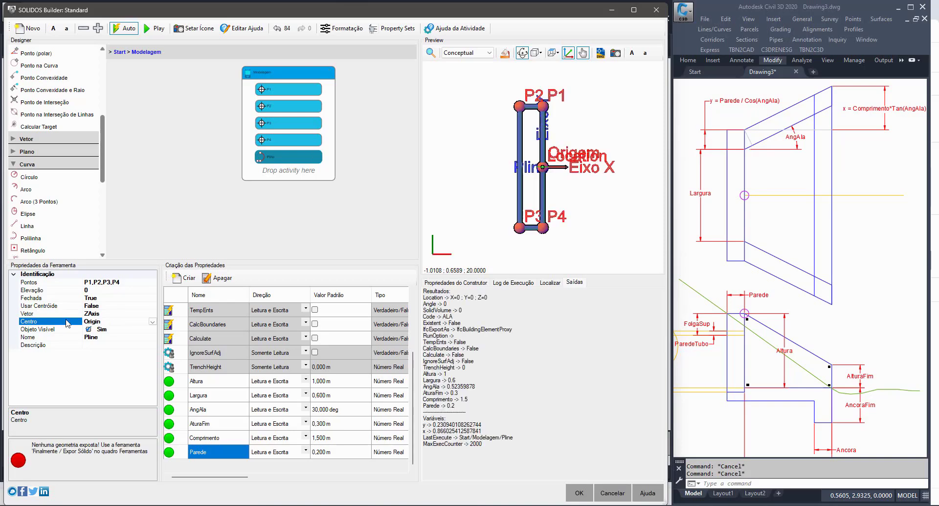
Step: Reduce the size of the point markers and label text in the preview
click(88, 29)
click(88, 29)
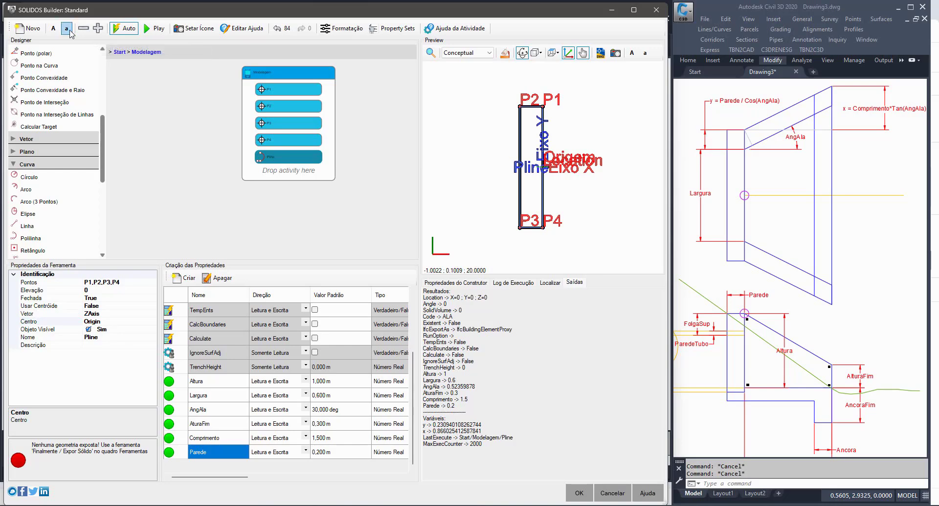
click(67, 30)
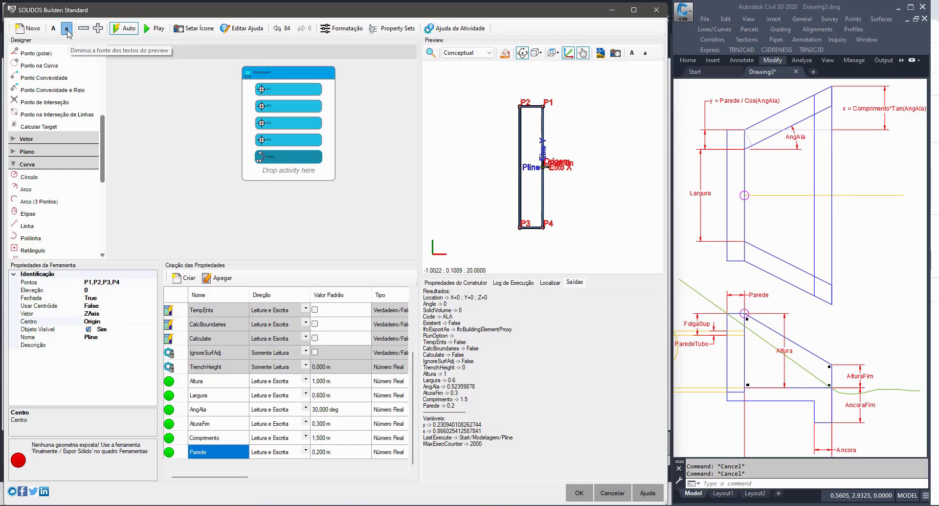
click(67, 30)
Step: Hide the Location point in the preview using the execution log's visibility setting
click(512, 282)
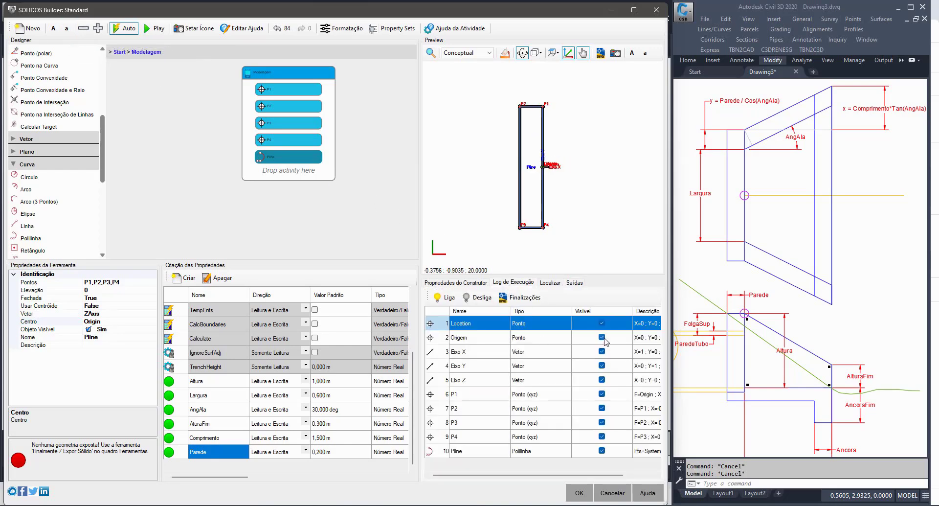
click(602, 322)
scroll(550, 145, up, 5)
scroll(550, 146, down, 3)
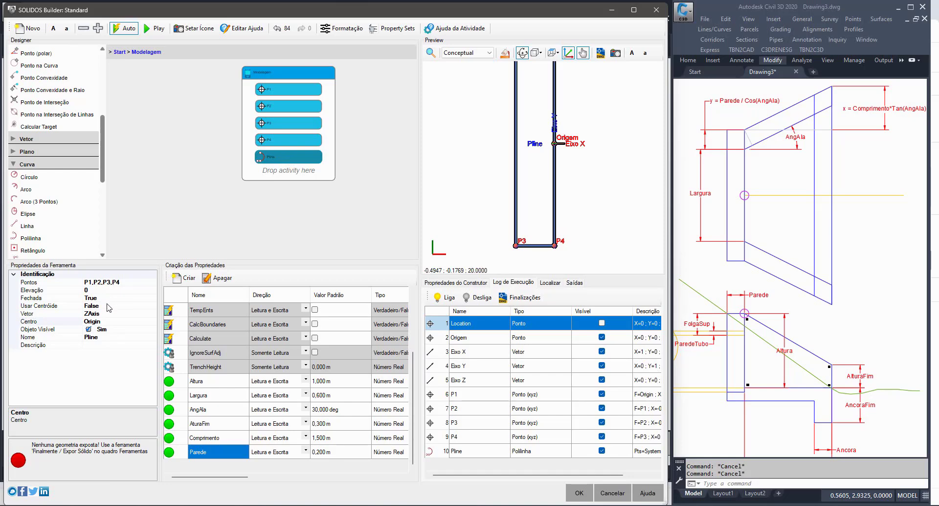
Step: Rename the polyline activity as PlineParedePrinc
click(110, 338)
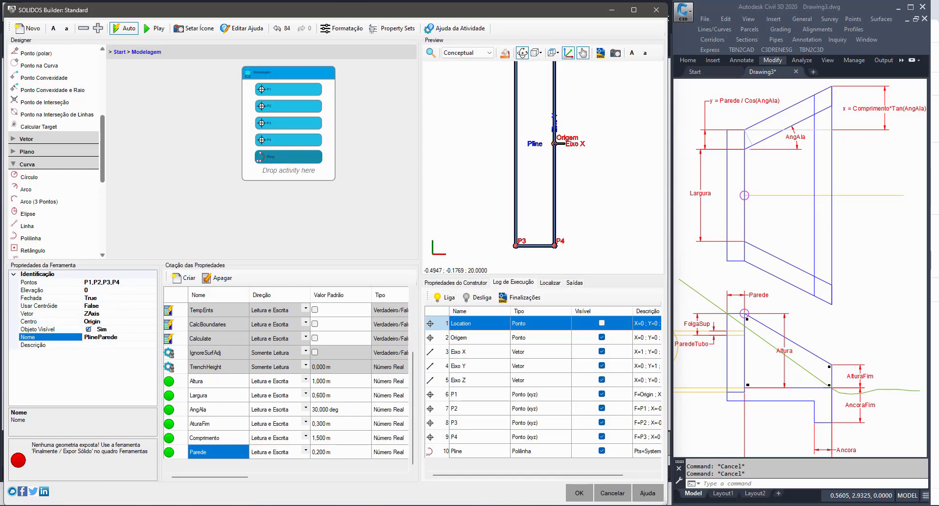
text(ParedePrinc)
key(Return)
Step: Switch to Civil 3D and examine the main wall's two vertical edges in the reference plan, leaving the lines unedited
click(728, 180)
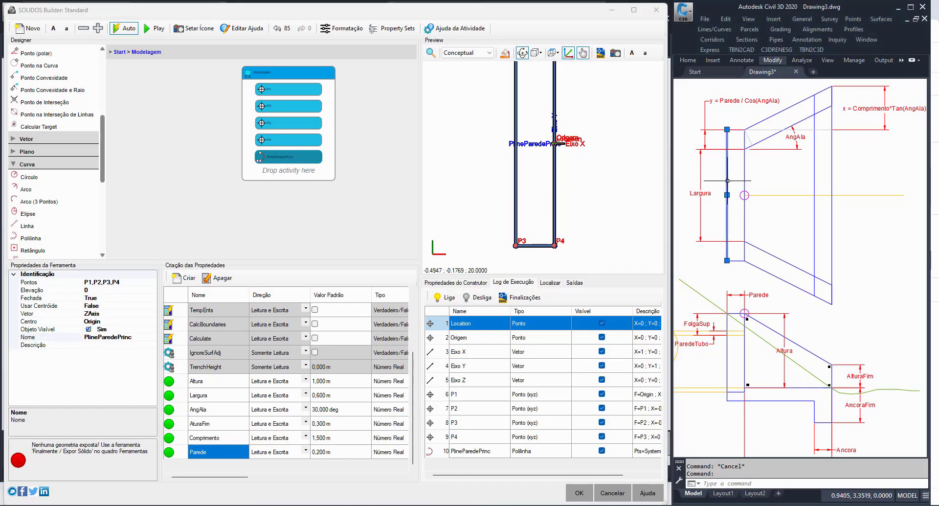
click(728, 195)
key(Escape)
key(Escape)
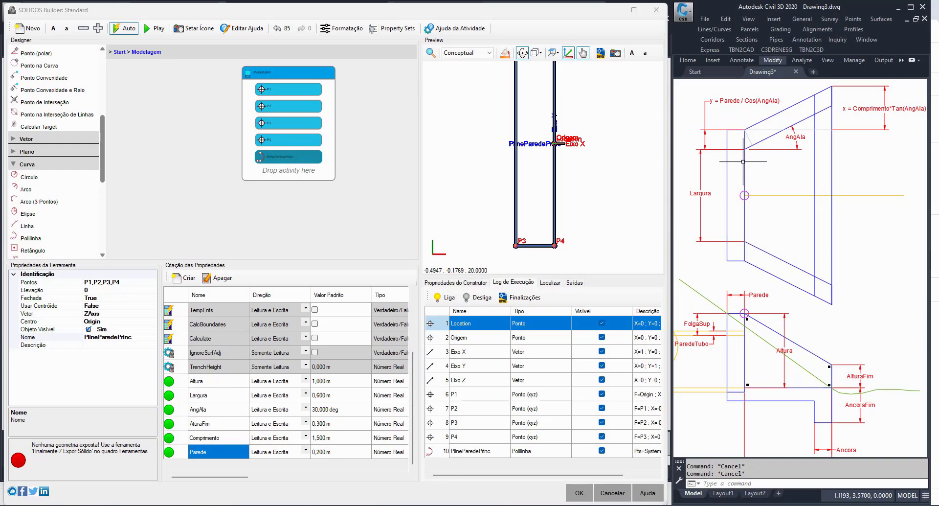
click(744, 174)
click(744, 194)
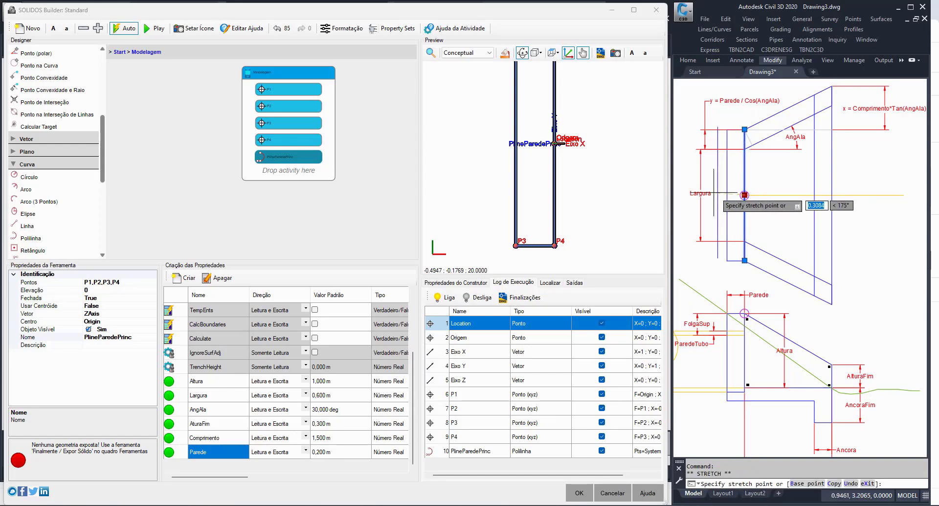
key(Escape)
key(Escape)
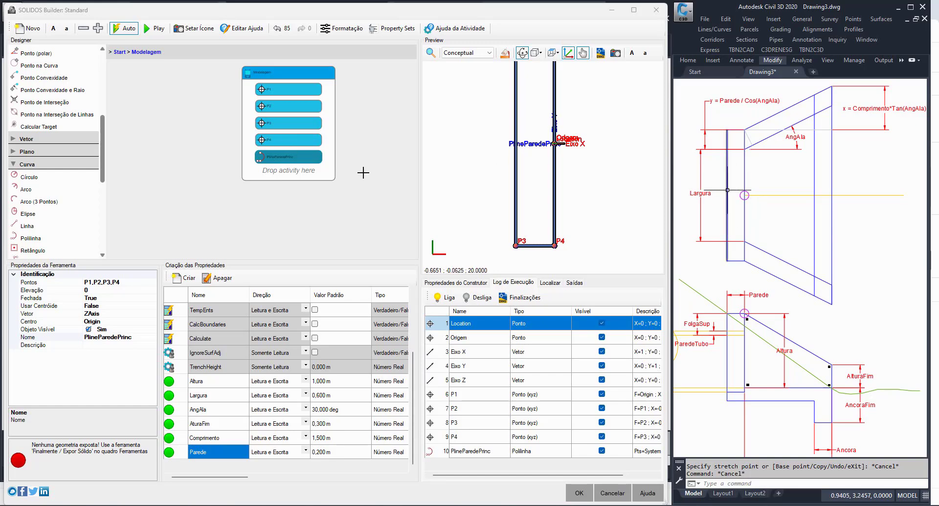
Step: Add a solid extrusion activity to the Modelagem sequence after the PlineParedePrinc polyline
scroll(35, 210, down, 5)
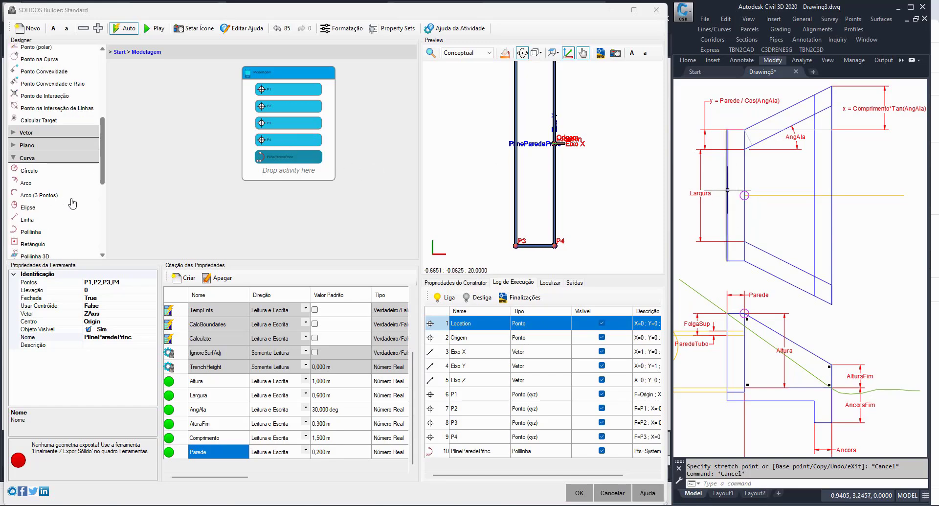
click(27, 153)
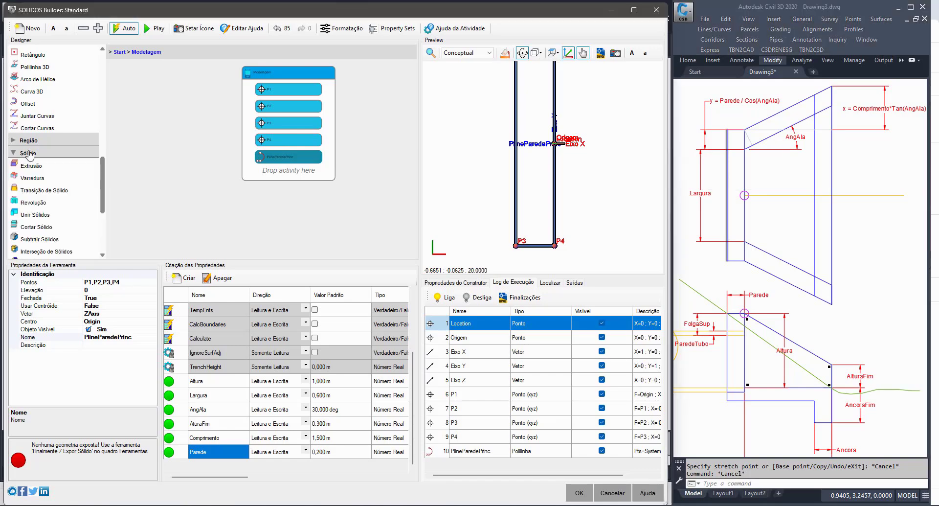
drag(29, 166, 284, 172)
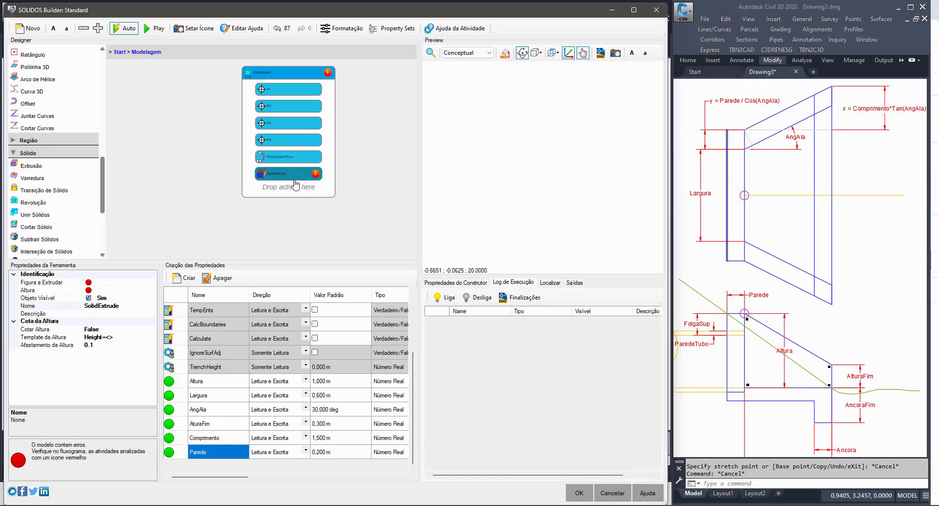
Step: Set the extrusion's figure to PlineParedePrinc and its height to the expression -Altura-AltPiso
click(138, 284)
click(153, 282)
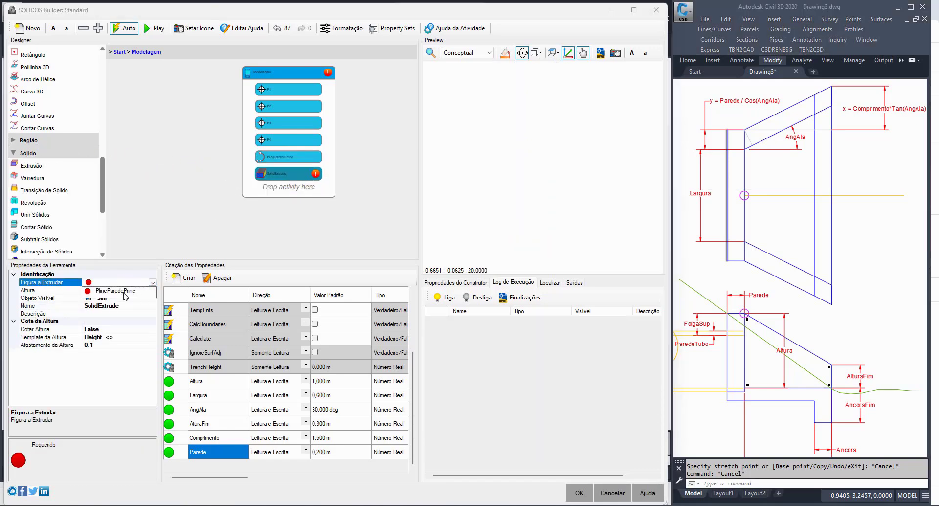
click(117, 288)
click(120, 291)
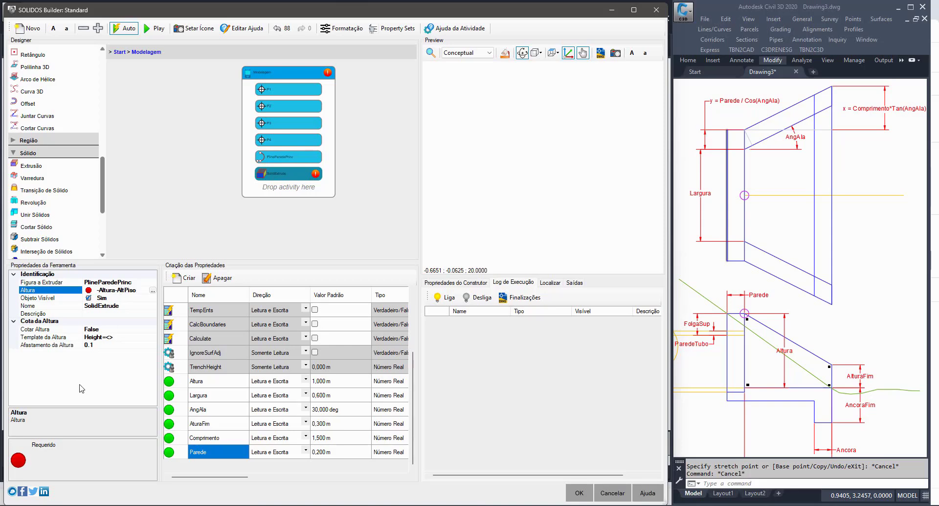
key(Return)
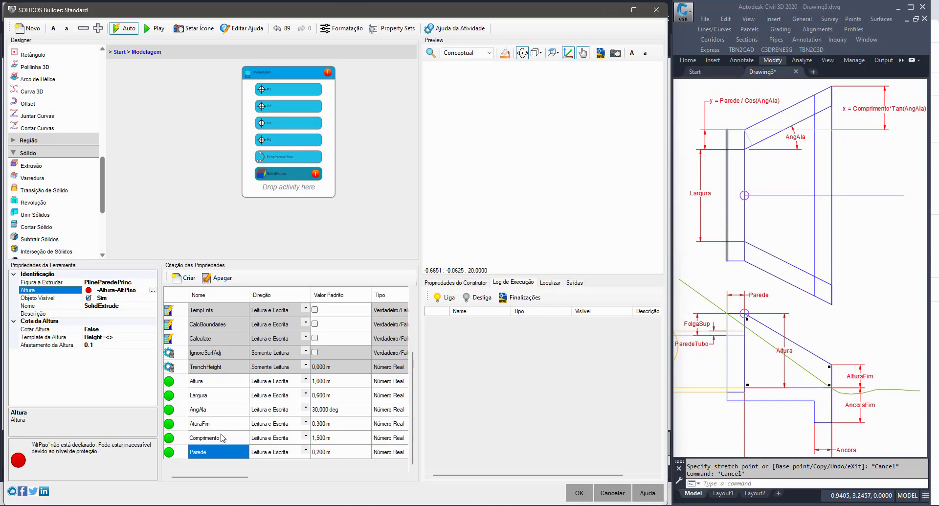
Step: Create a property named AltPiso with a default value of 0,2 m
click(184, 278)
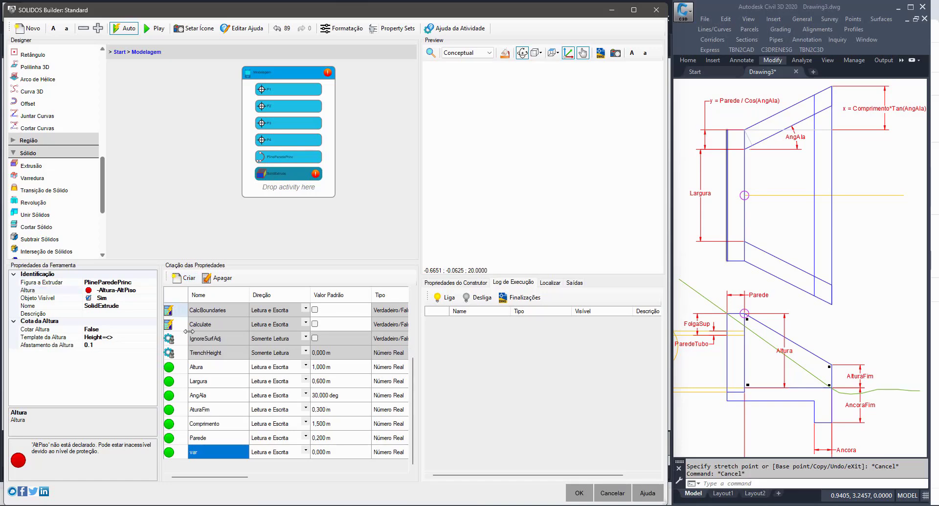
click(205, 451)
text(Al)
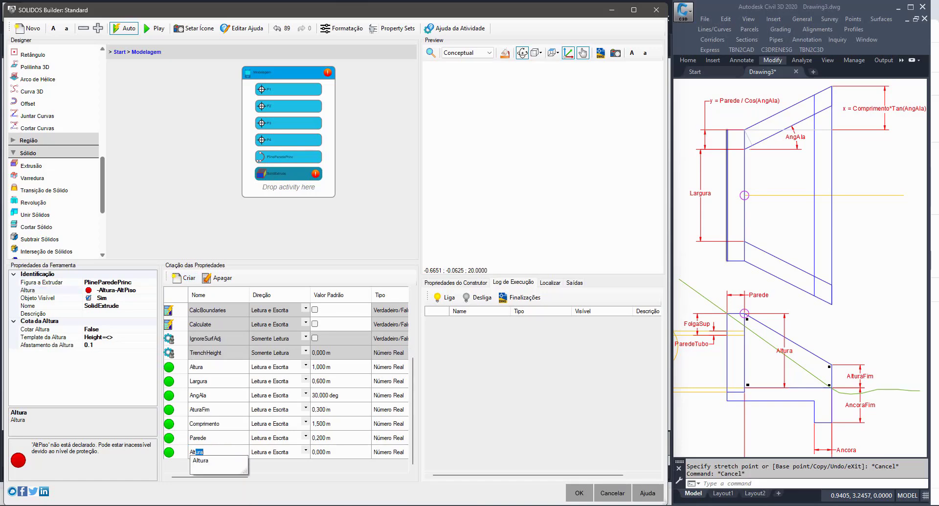
text(tPiso)
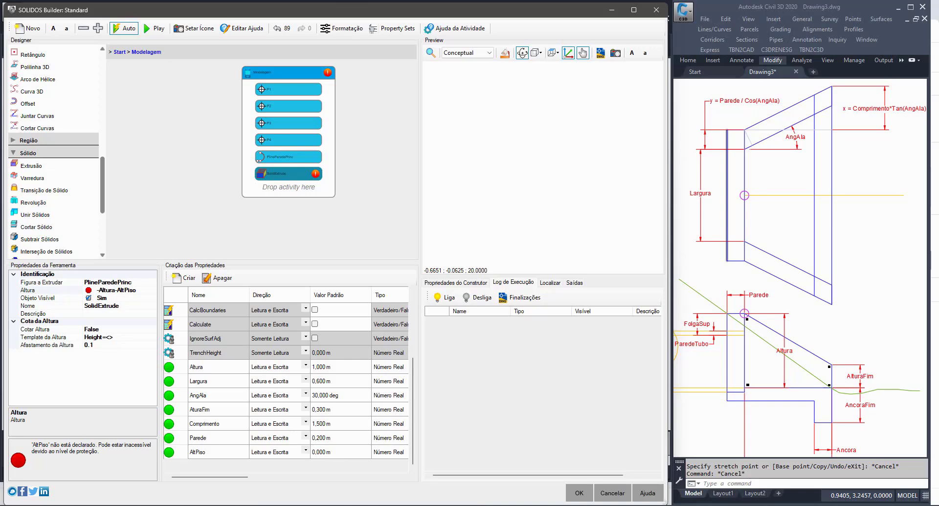
click(329, 453)
text(0,2)
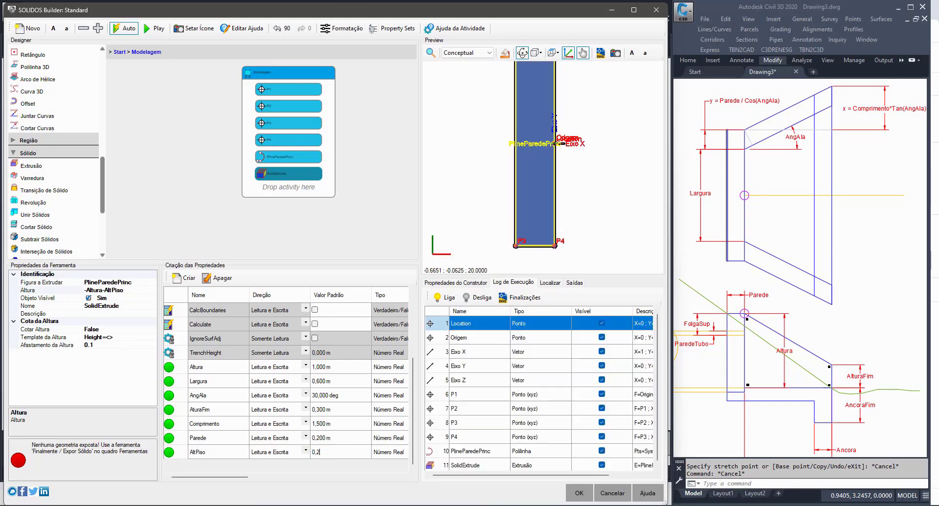
click(221, 452)
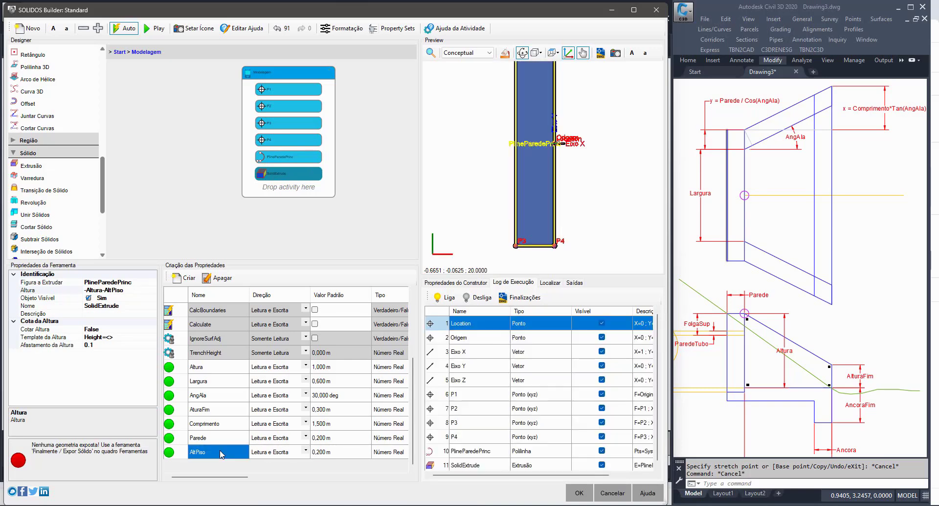
Step: Show the extruded wall in a 3D isometric preview with the XRay visual style
click(552, 54)
click(579, 141)
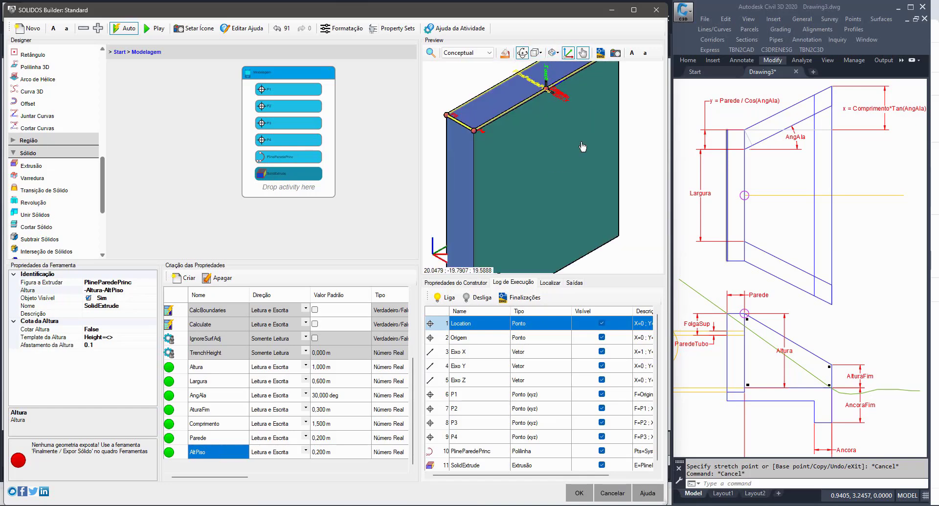
scroll(542, 123, up, 3)
click(467, 53)
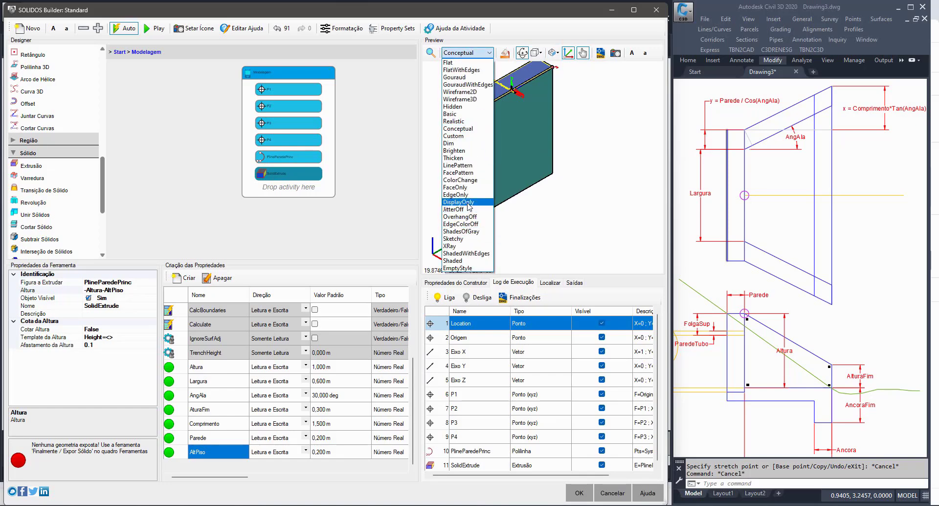
click(450, 246)
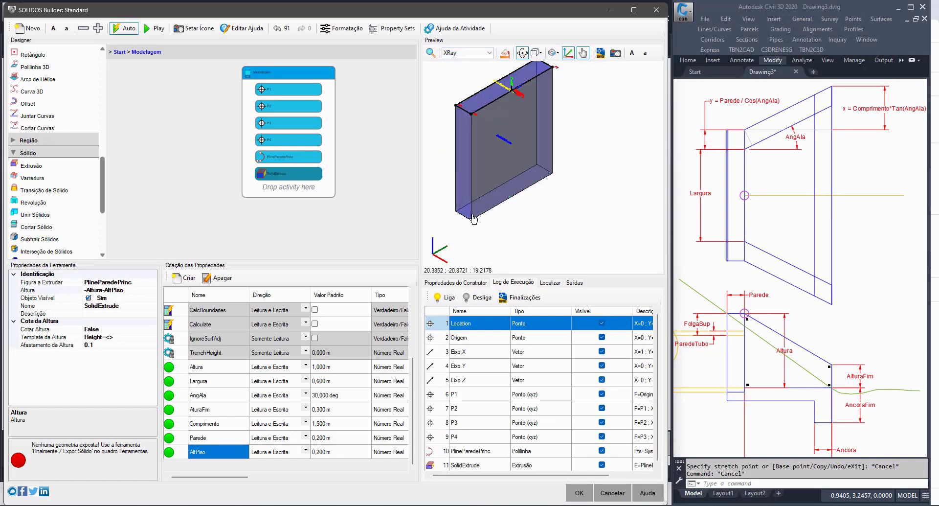
mouse_move(539, 211)
mouse_down()
mouse_move(566, 203)
mouse_move(553, 203)
mouse_up()
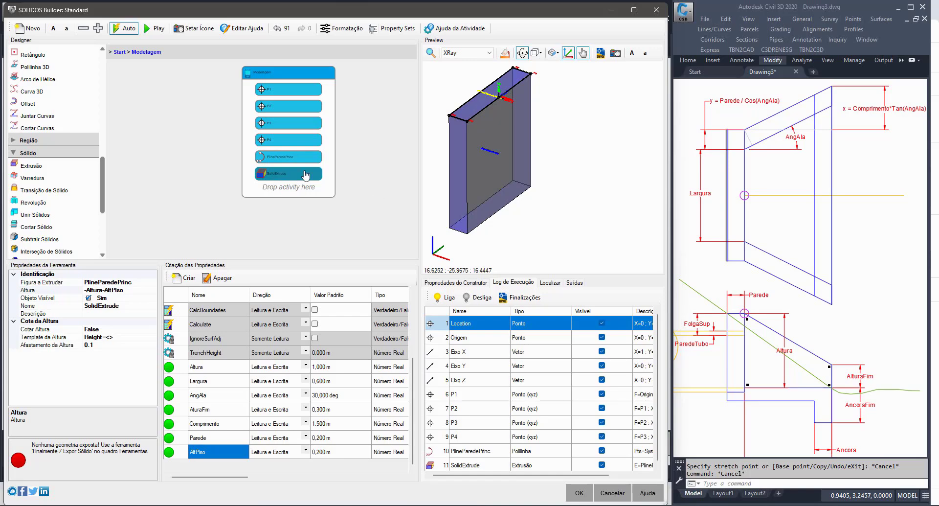
Step: Rename the wall's solid extrusion activity to SolParedePrinc
click(125, 304)
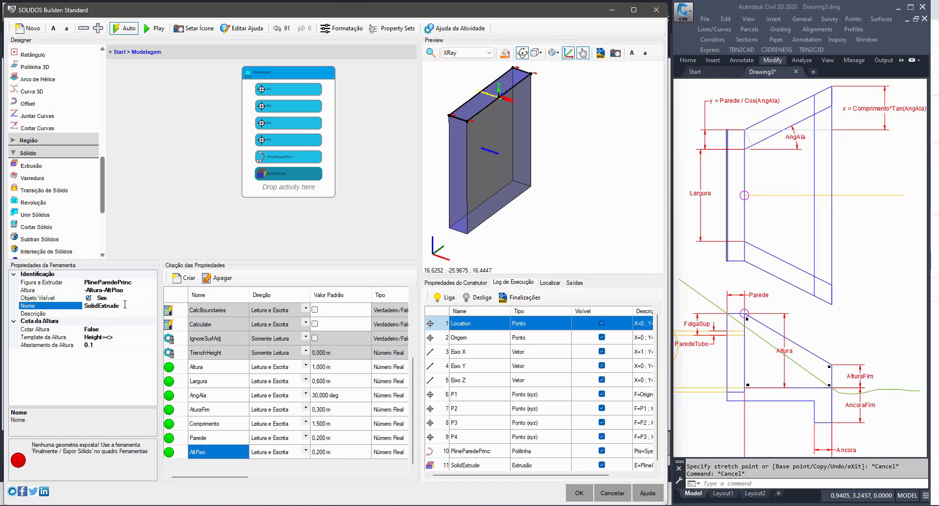
double_click(124, 304)
text(A)
Step: Show the model preview from the top view
click(556, 55)
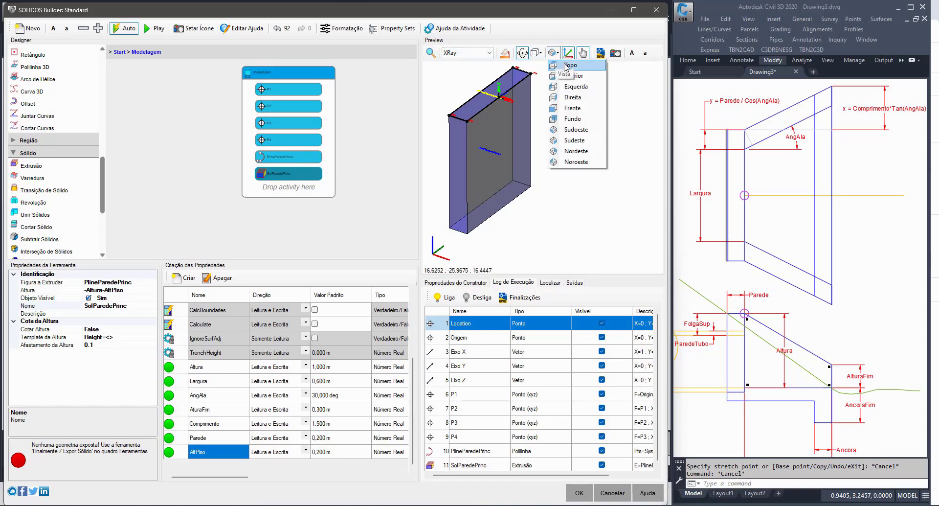
click(568, 70)
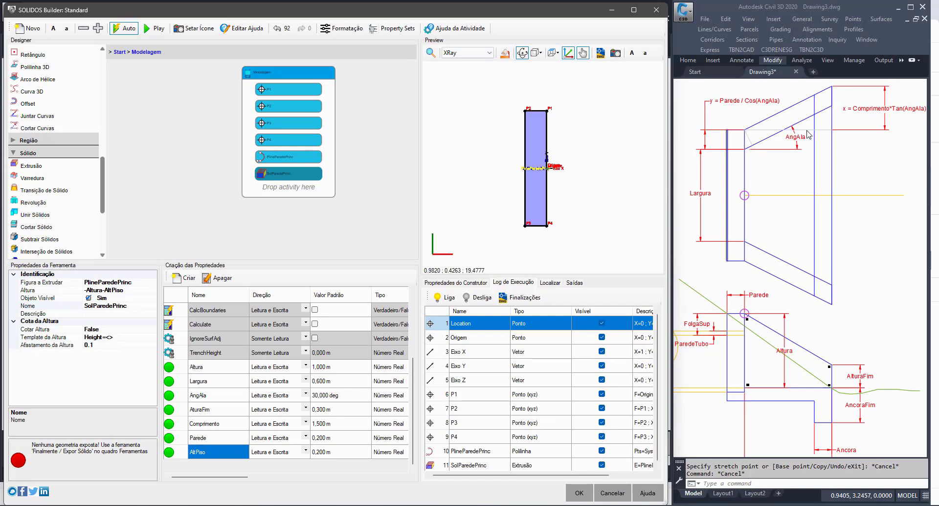
drag(594, 143, 565, 144)
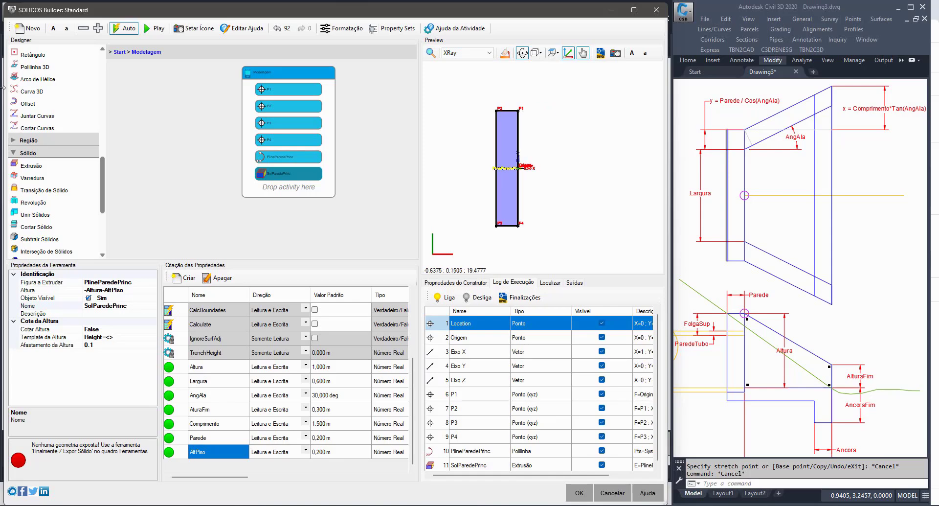
Step: Rename the Modelagem sequence to Modelagem Parede Prin
scroll(49, 130, up, 6)
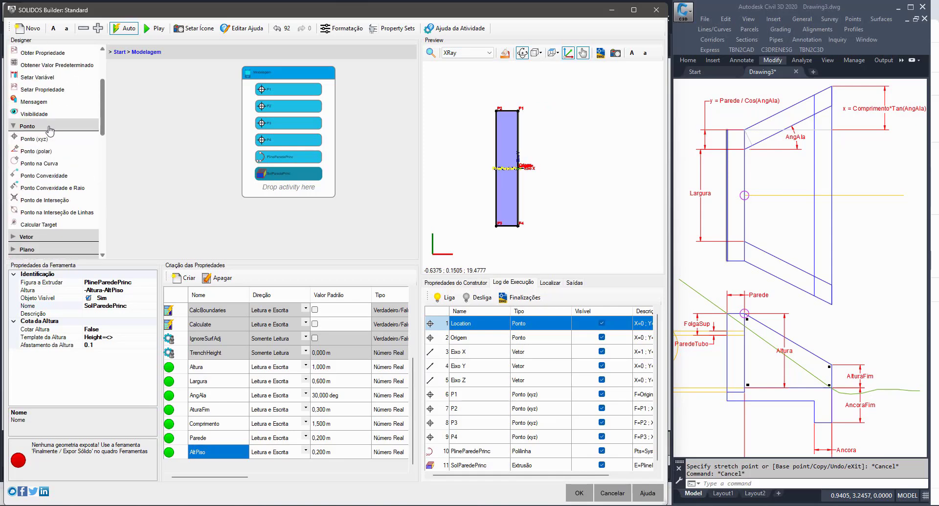
scroll(49, 129, up, 3)
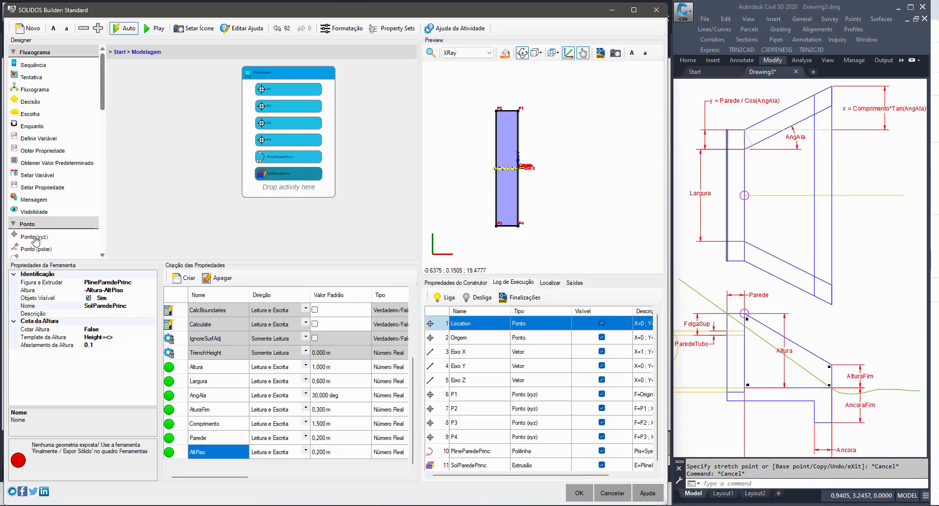
click(271, 80)
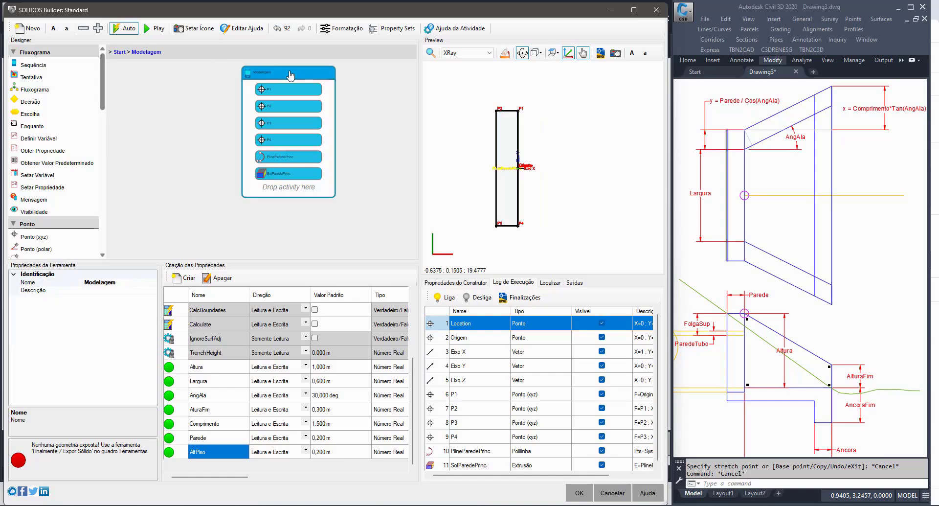
click(128, 281)
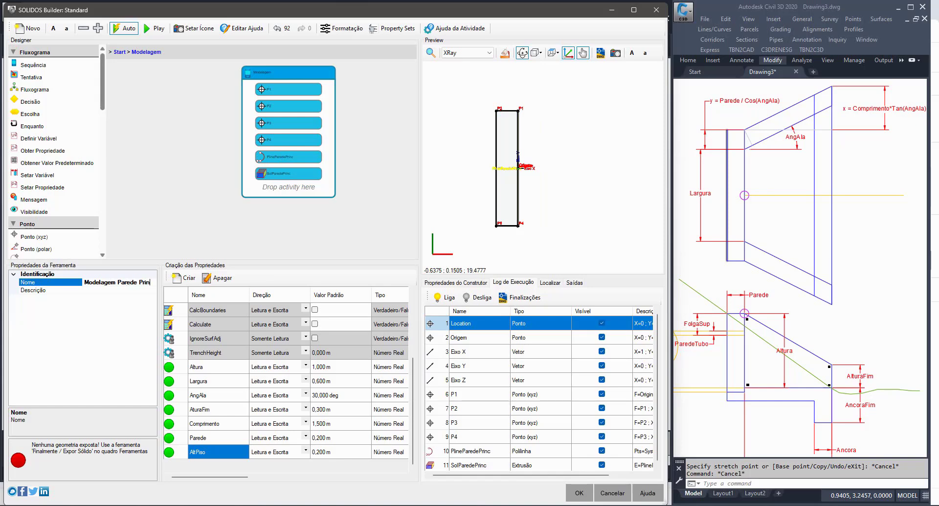
text(Parede Prin)
key(Return)
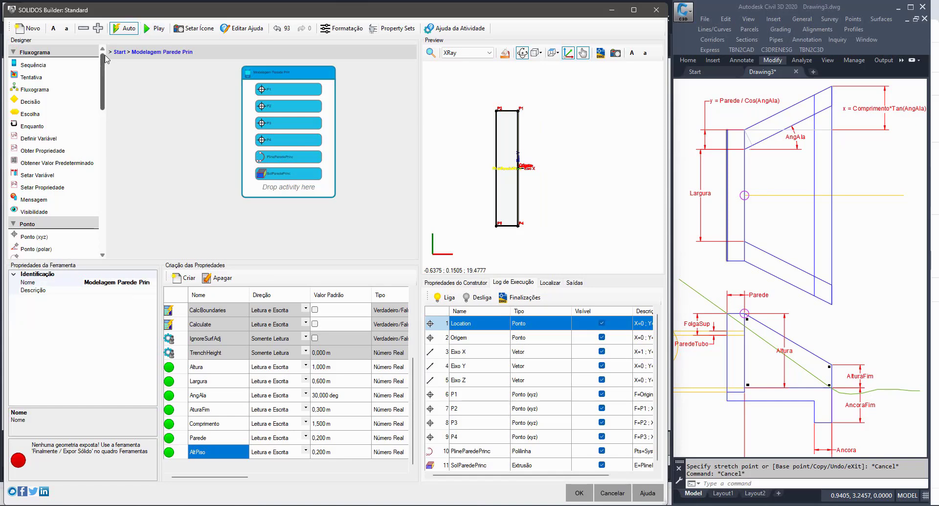
Step: Add a sequence connected below Modelagem Parede Prin in the Start flowchart and name it Piso
click(119, 52)
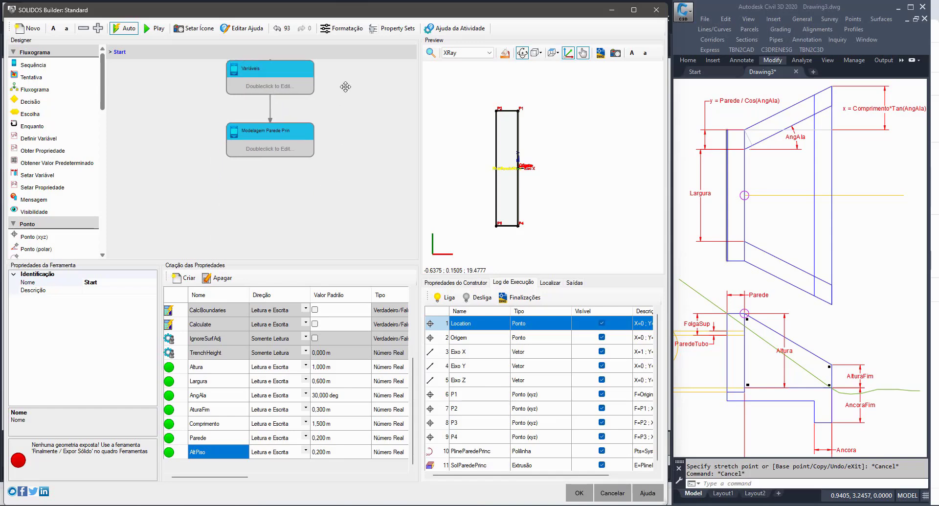
drag(34, 65, 184, 185)
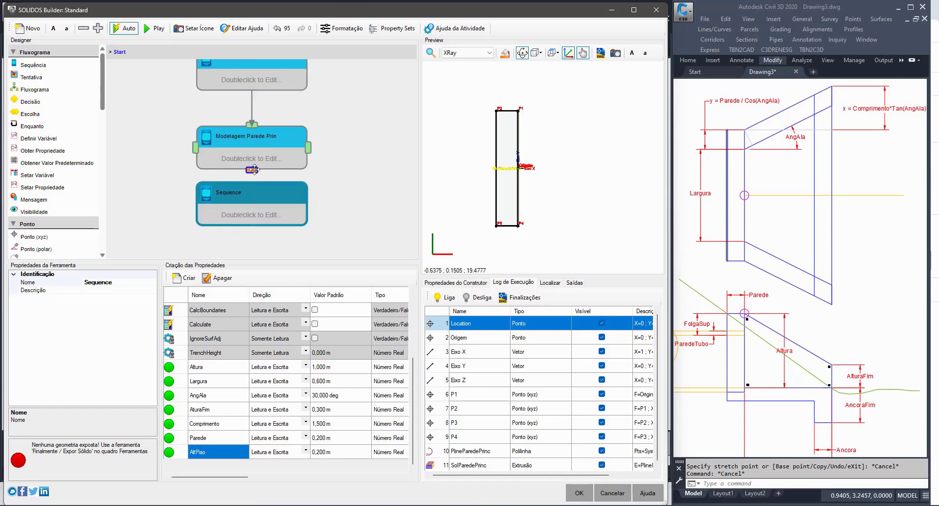
click(122, 282)
double_click(121, 282)
text(P)
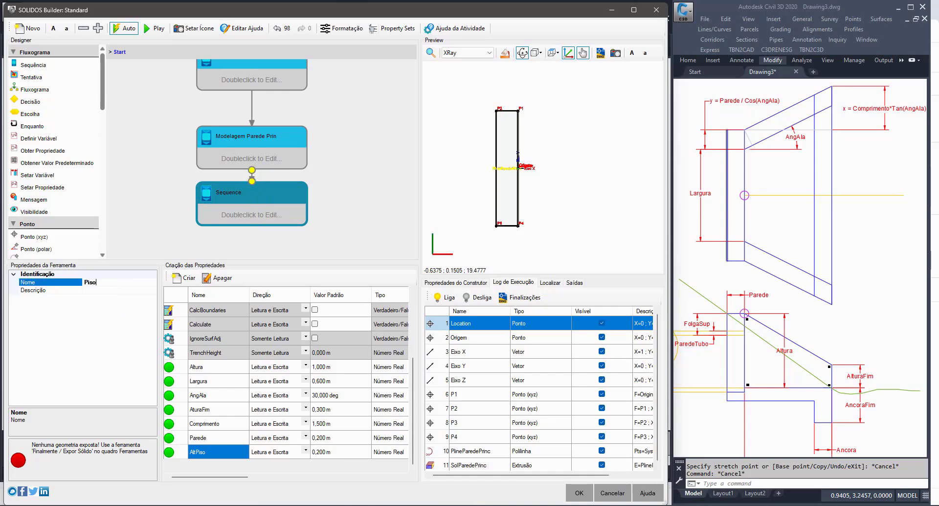
text(iso)
key(Return)
Step: Open the Piso sequence and add an XYZ point activity to it
double_click(203, 198)
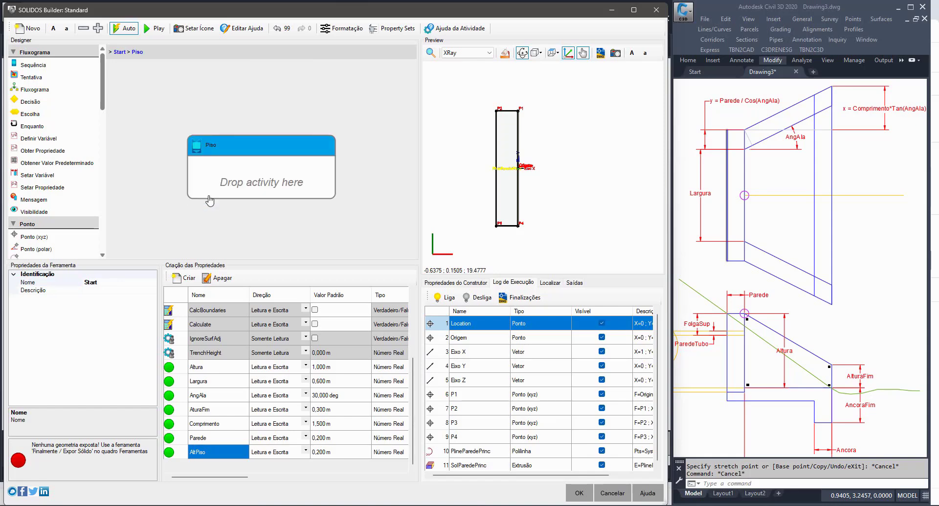
scroll(49, 192, down, 3)
drag(34, 187, 218, 172)
click(223, 174)
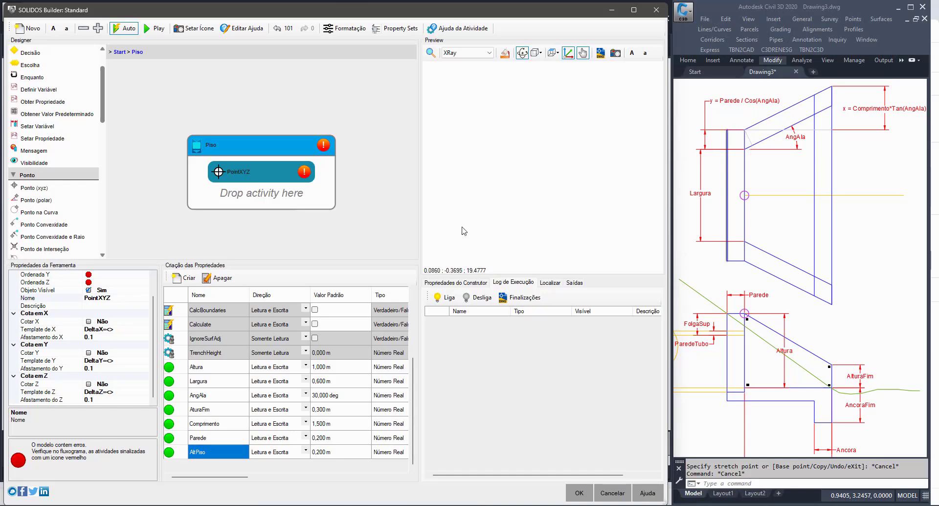
Step: Base the new point on P1 with X ordinate Comprimento, Y ordinate x and Z ordinate 0
scroll(107, 280, up, 1)
click(114, 282)
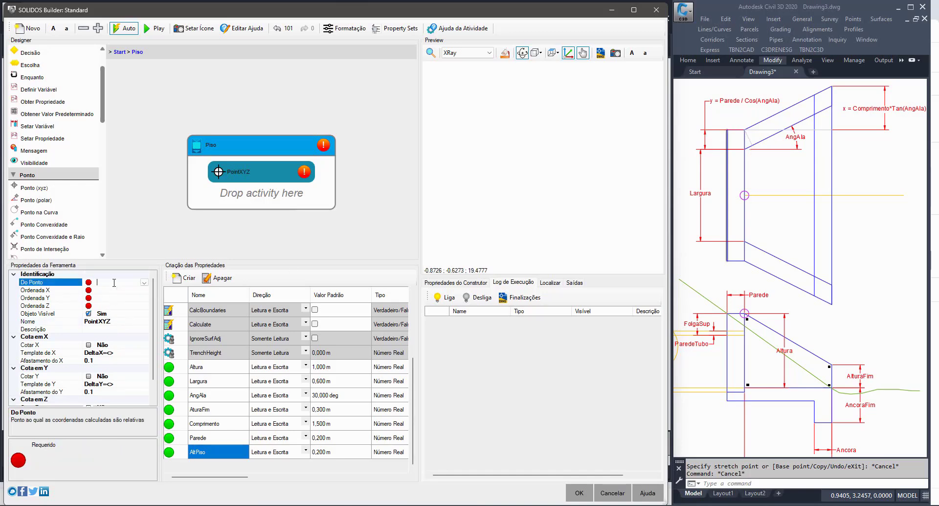
click(144, 282)
click(105, 298)
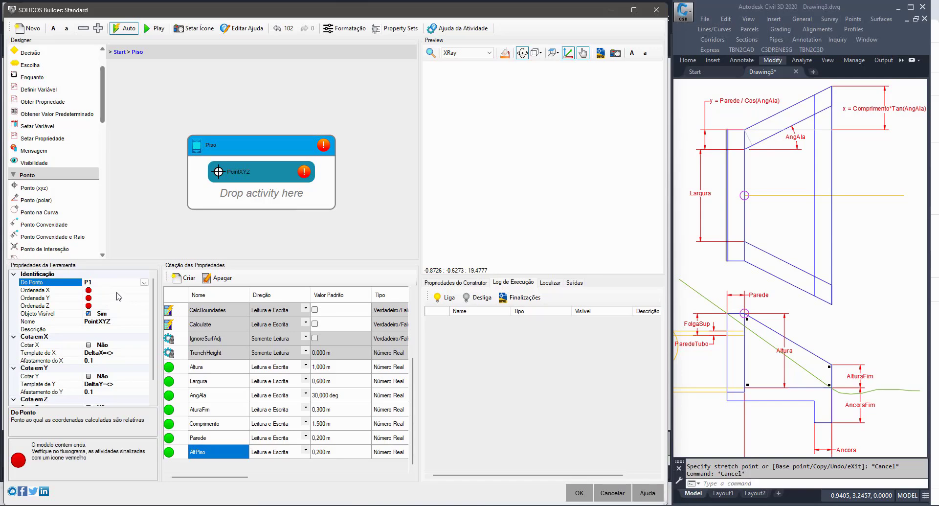
click(118, 290)
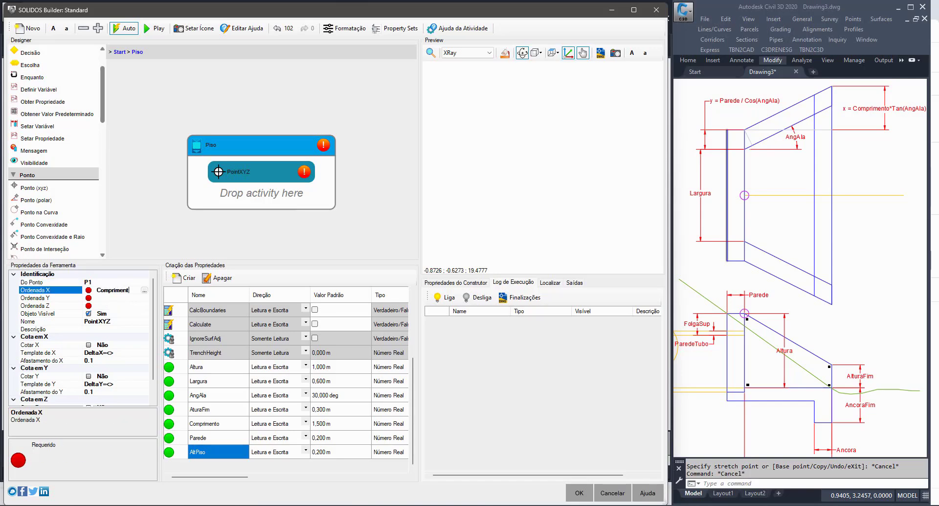
click(111, 298)
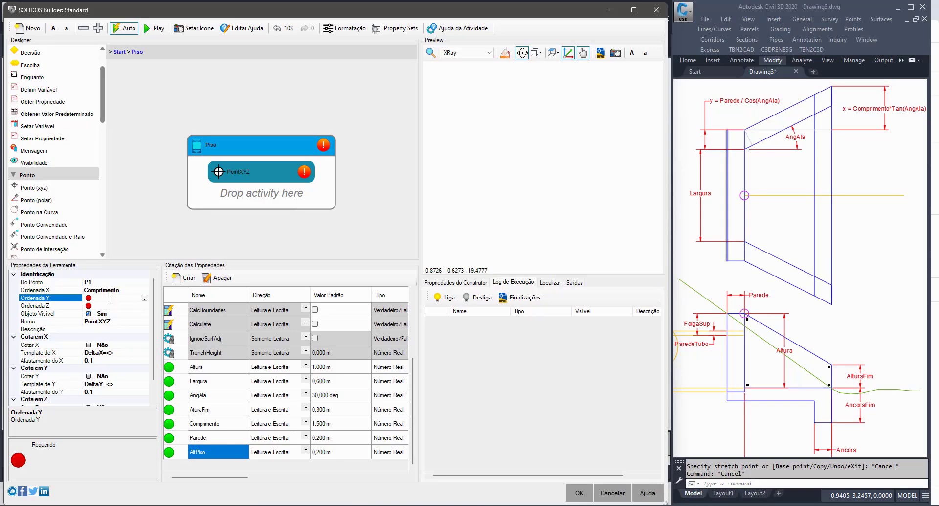
click(108, 306)
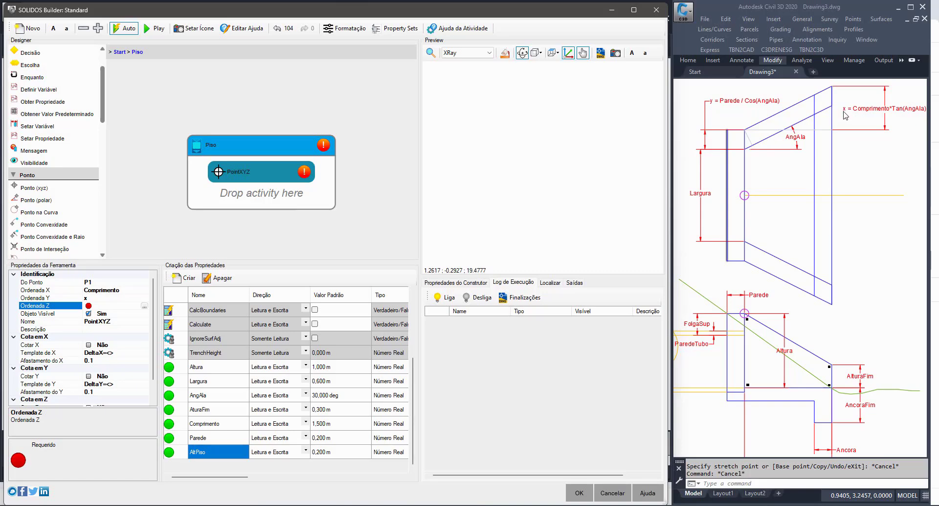
click(107, 304)
text(0)
key(Return)
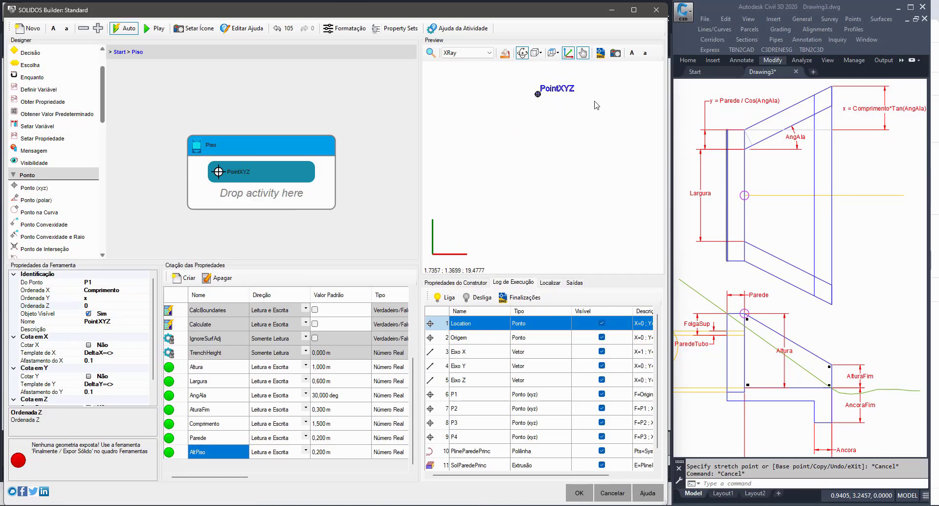
Step: Name the point P5 and set its Z ordinate to -Altura
click(119, 328)
click(118, 322)
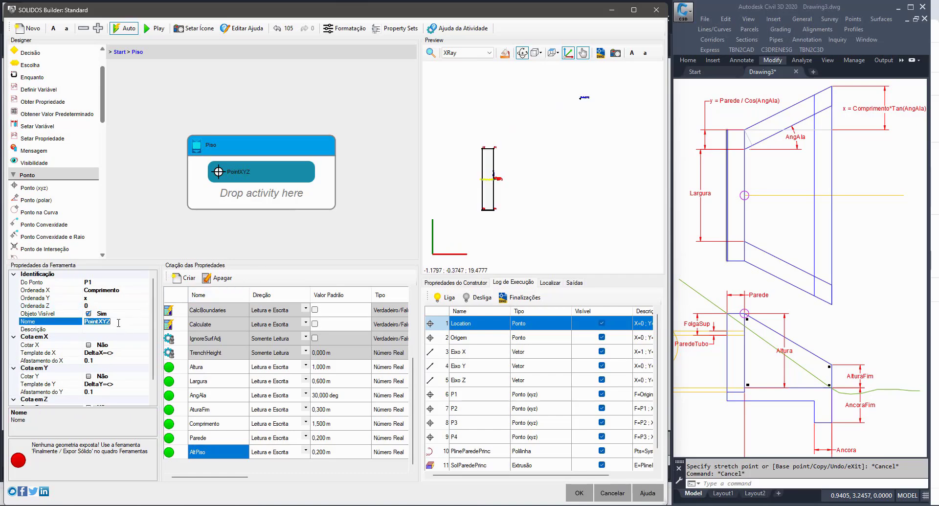
text(P5)
key(Return)
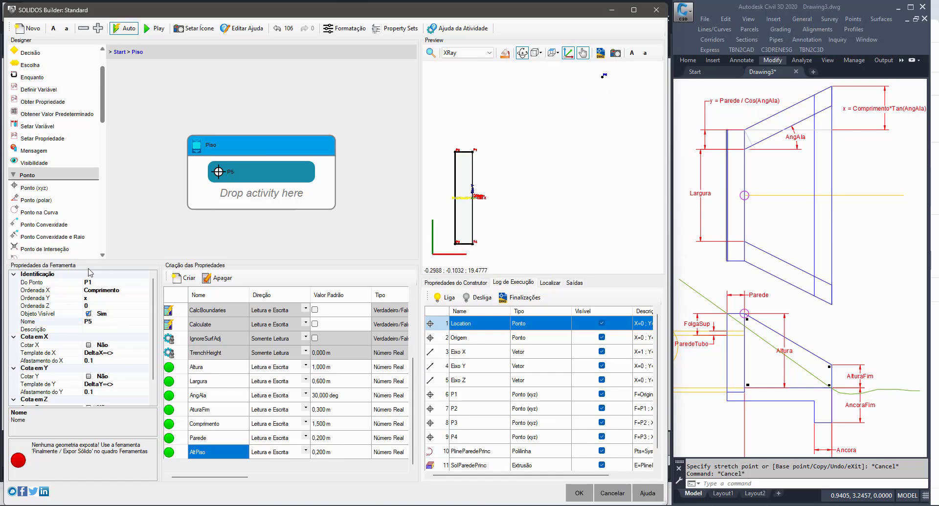
click(110, 307)
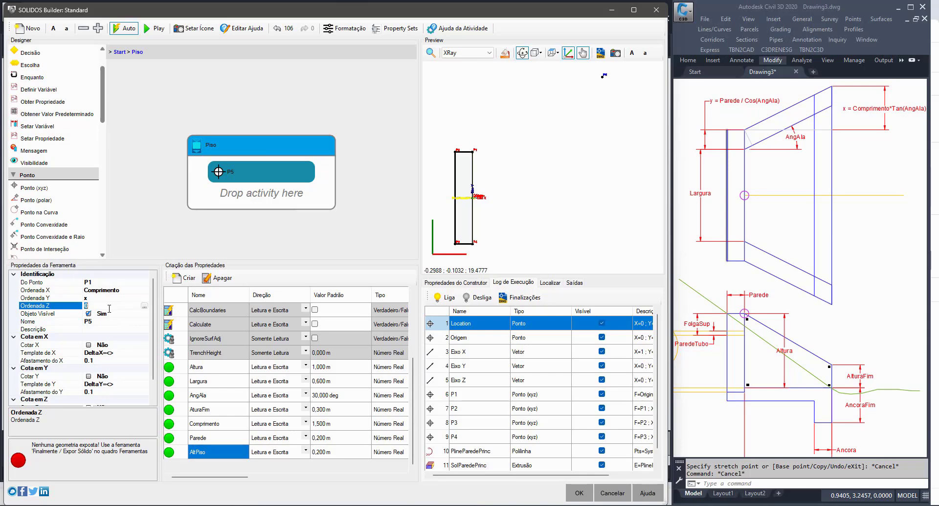
text(-Altura)
key(Return)
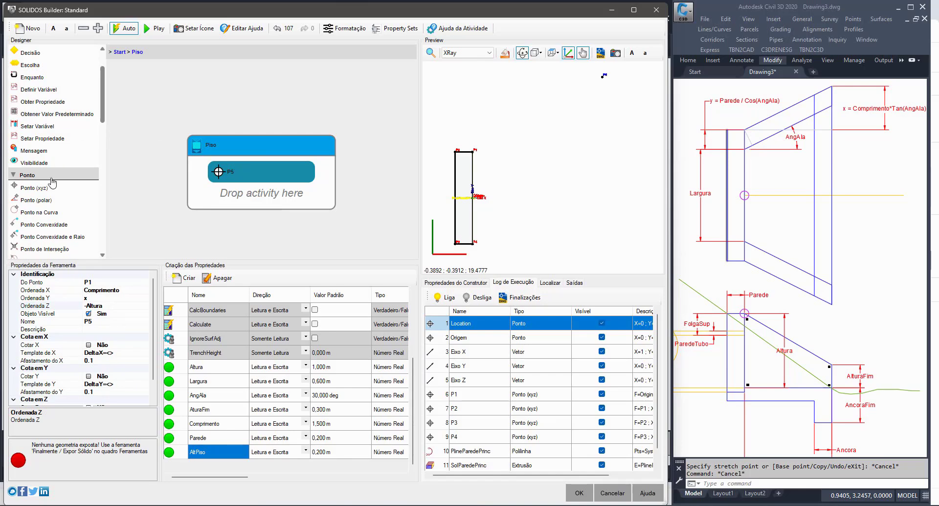
Step: Add a second XYZ point below P5 in the Piso sequence, based on point P4
drag(36, 190, 197, 197)
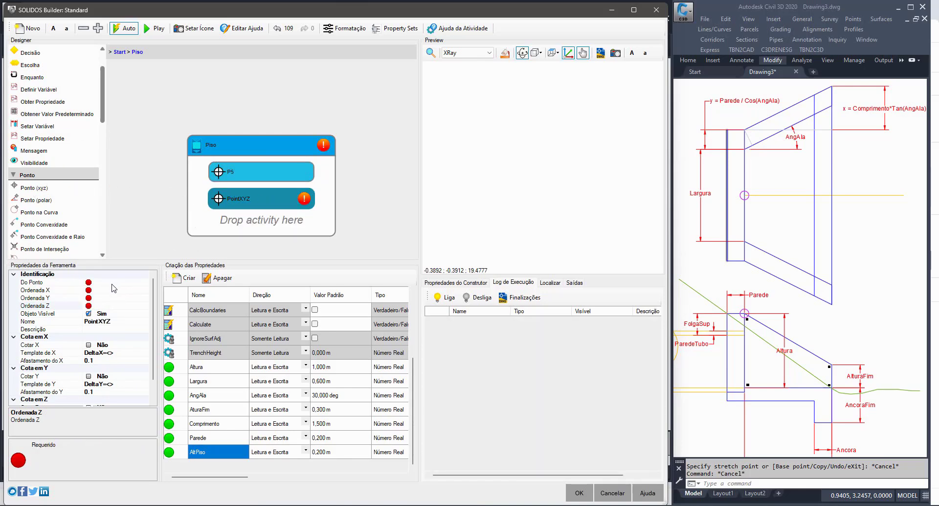
click(122, 282)
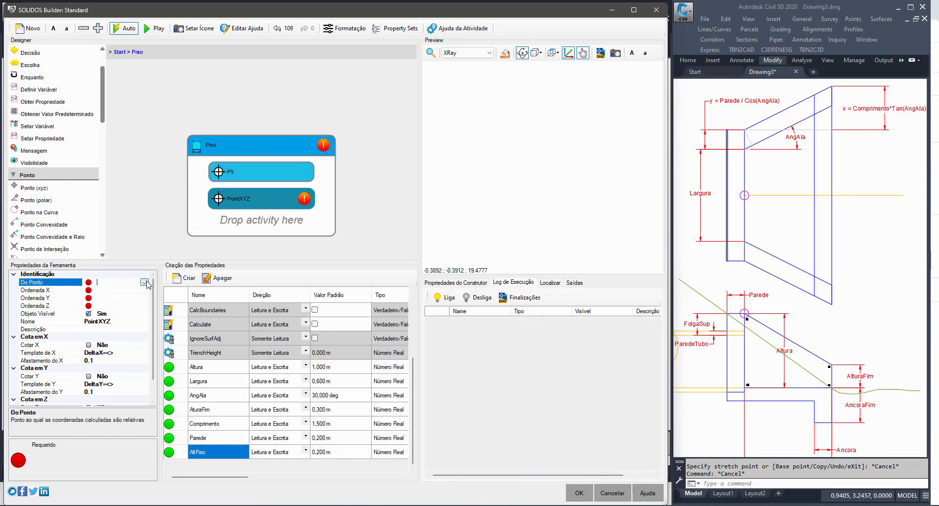
click(144, 282)
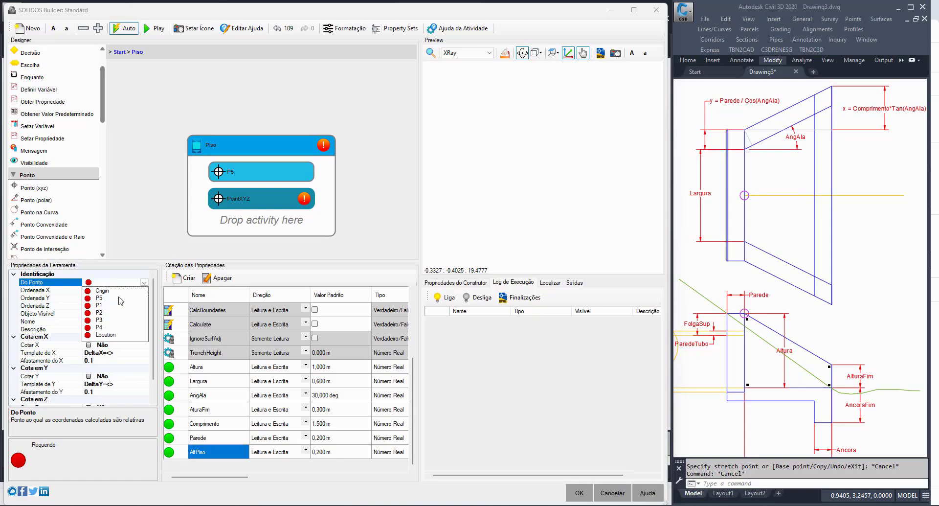
click(101, 328)
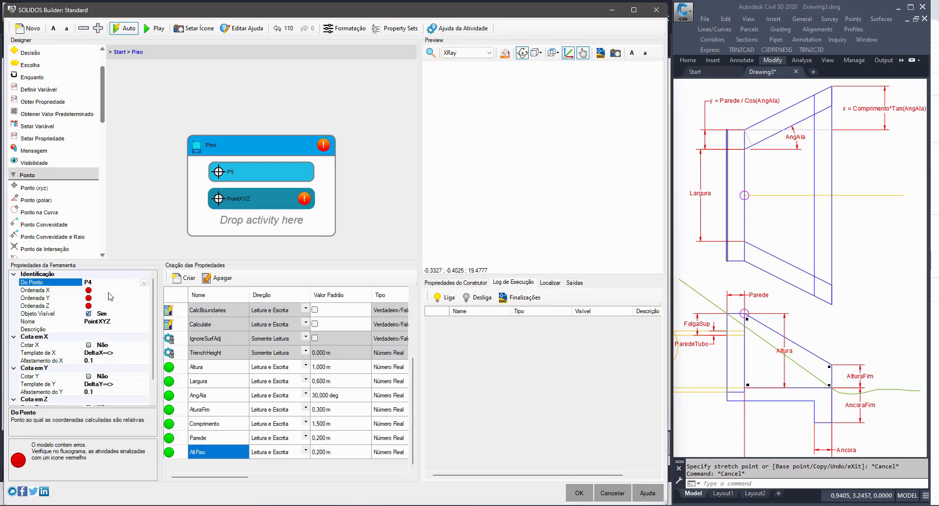
Step: Set the second point's ordinates to X Comprimento, Y -x and Z -Altura, and name it P6
click(119, 291)
text(Co)
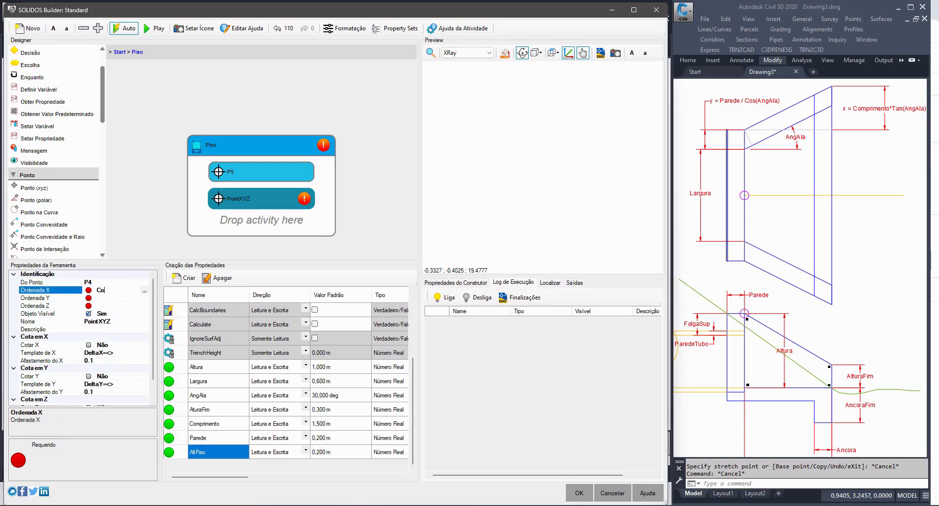
text(mprimento)
click(116, 297)
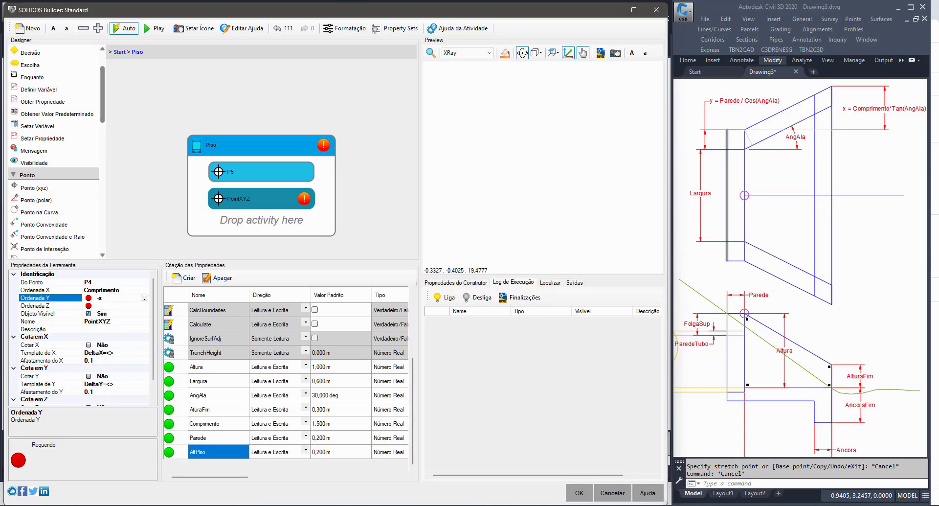
click(110, 306)
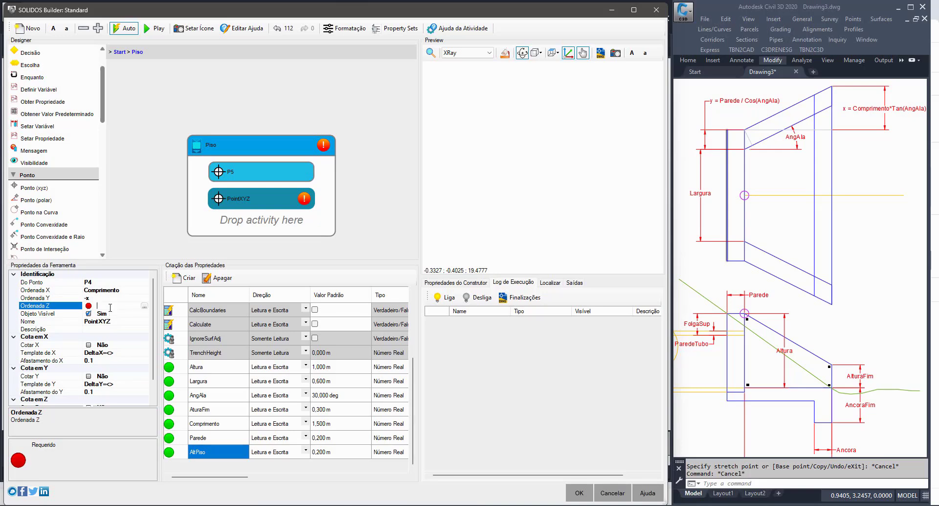
text(-Altura)
click(115, 322)
text(P6)
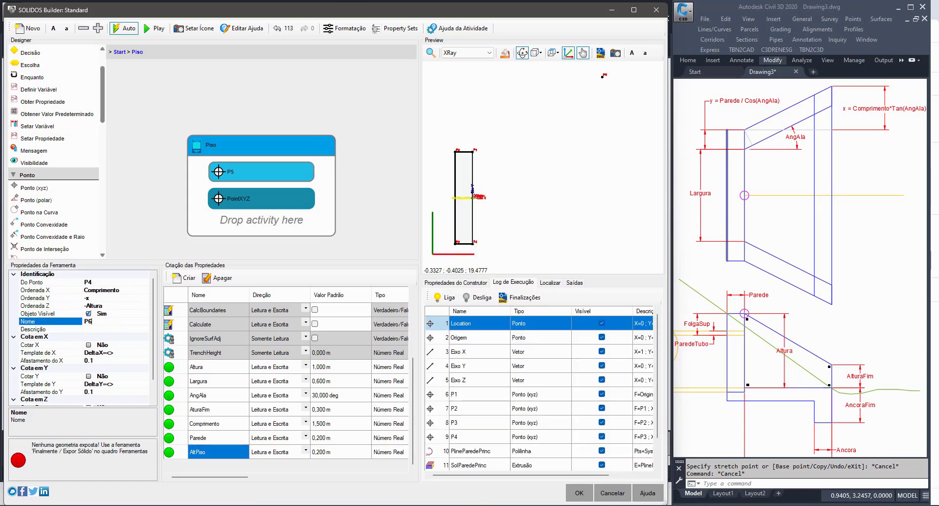
click(73, 323)
Step: Examine where P5 and P6 lie relative to the main wall in the top view preview
click(430, 53)
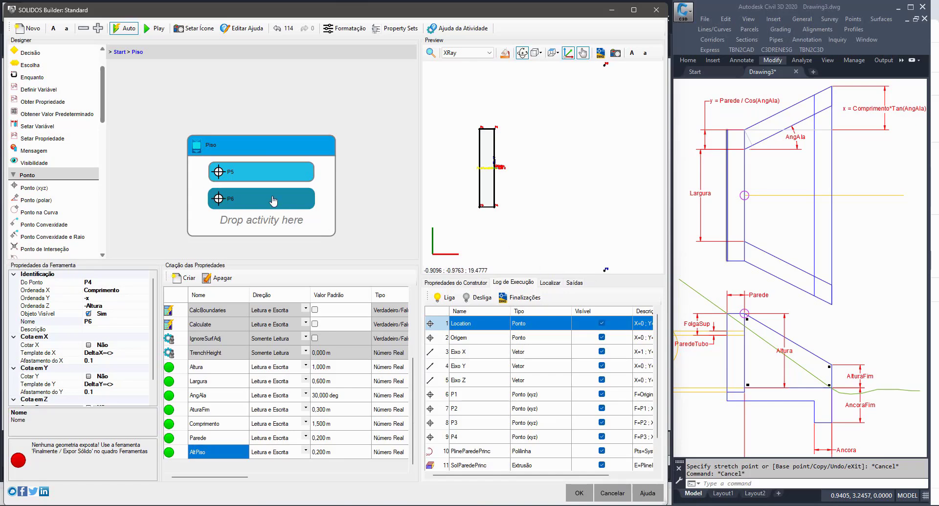
click(69, 299)
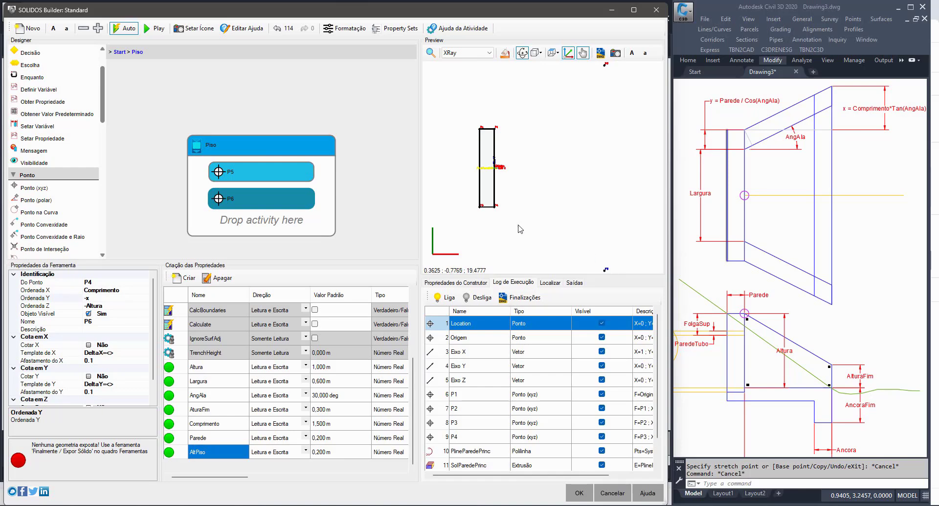
scroll(503, 221, up, 5)
scroll(497, 135, down, 6)
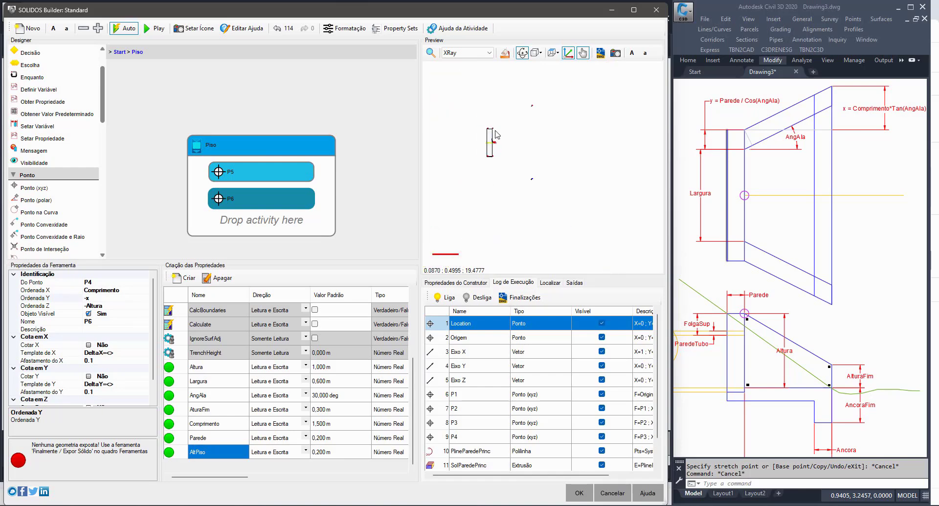
Step: Inspect the main wall's P3 and P4 corners and their offset to the P5 and P6 points in the top view preview
scroll(540, 127, down, 3)
scroll(536, 182, up, 5)
scroll(521, 88, up, 5)
scroll(615, 192, down, 7)
scroll(577, 184, up, 5)
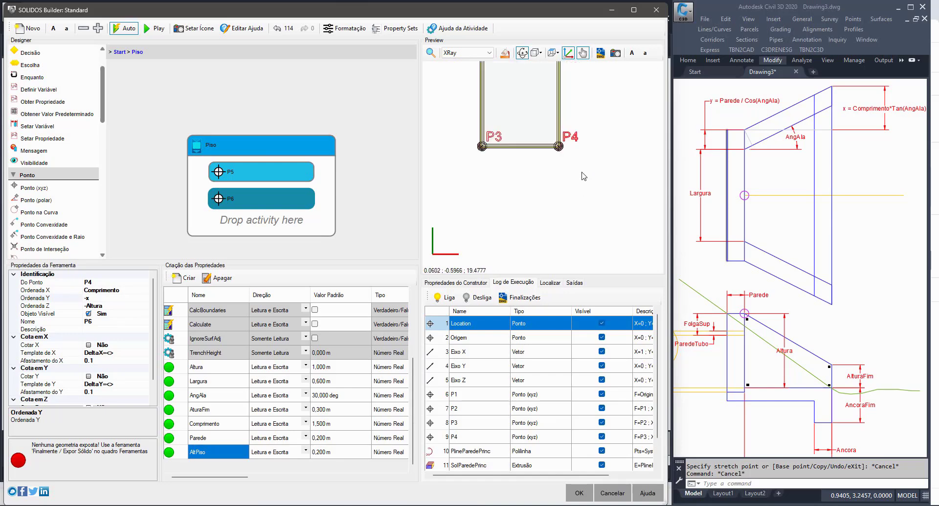
scroll(582, 184, down, 5)
scroll(583, 185, up, 2)
scroll(568, 185, down, 2)
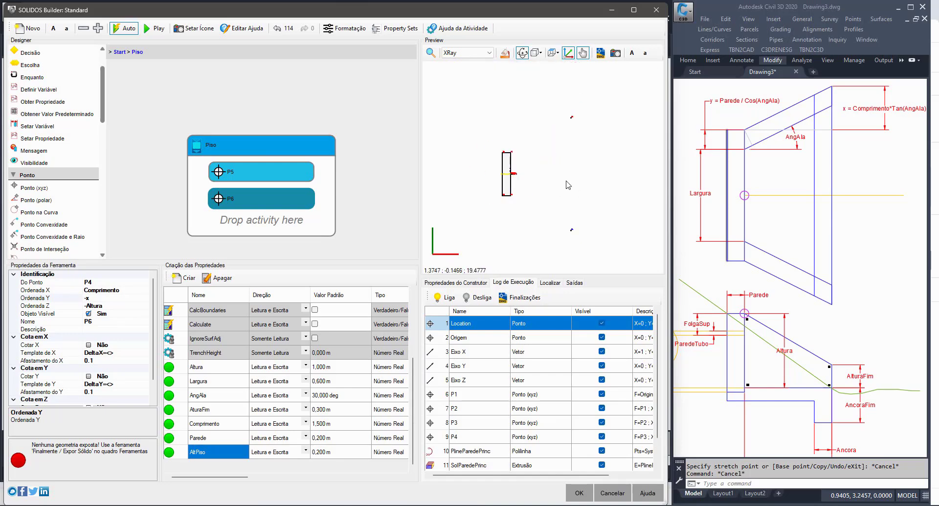
Step: Add a polyline below P6 in the Piso sequence and set its points to P1, P5, P6, P4 in that order
scroll(71, 185, down, 5)
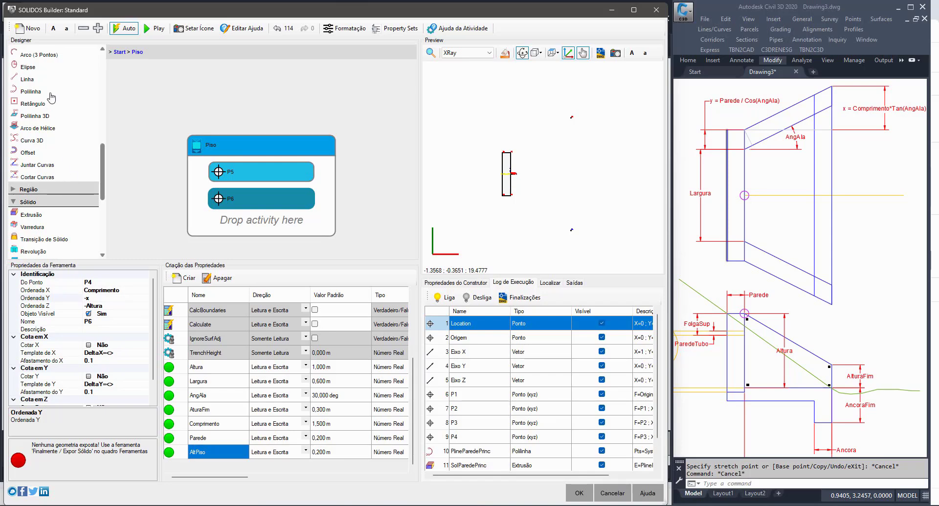
drag(31, 92, 186, 207)
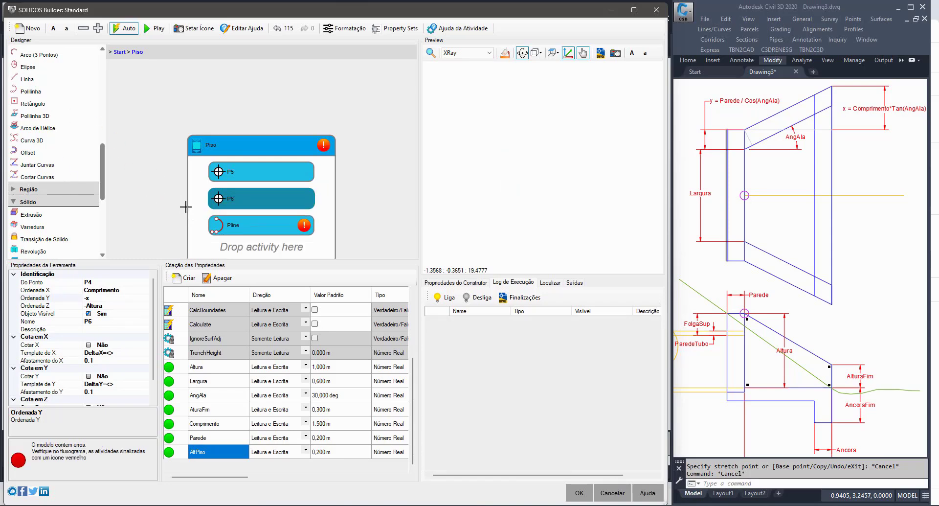
click(251, 227)
click(125, 283)
click(152, 282)
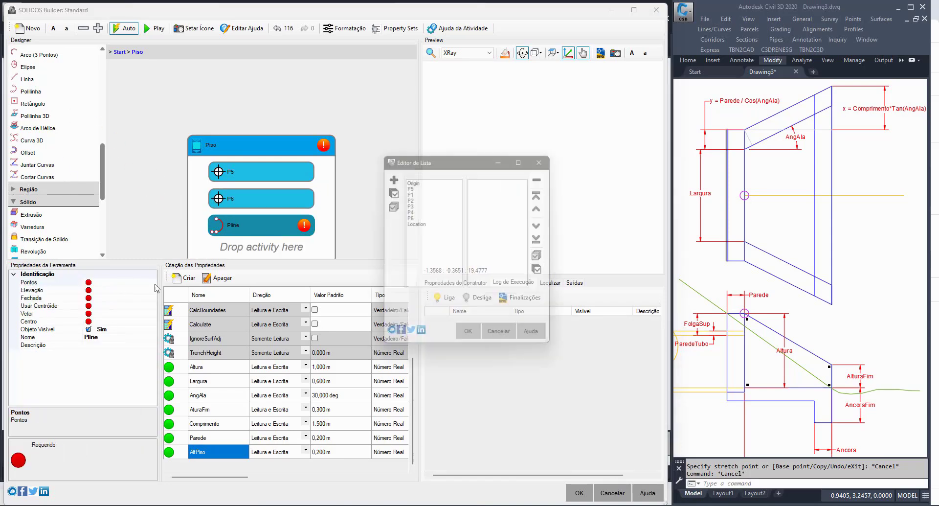
click(412, 192)
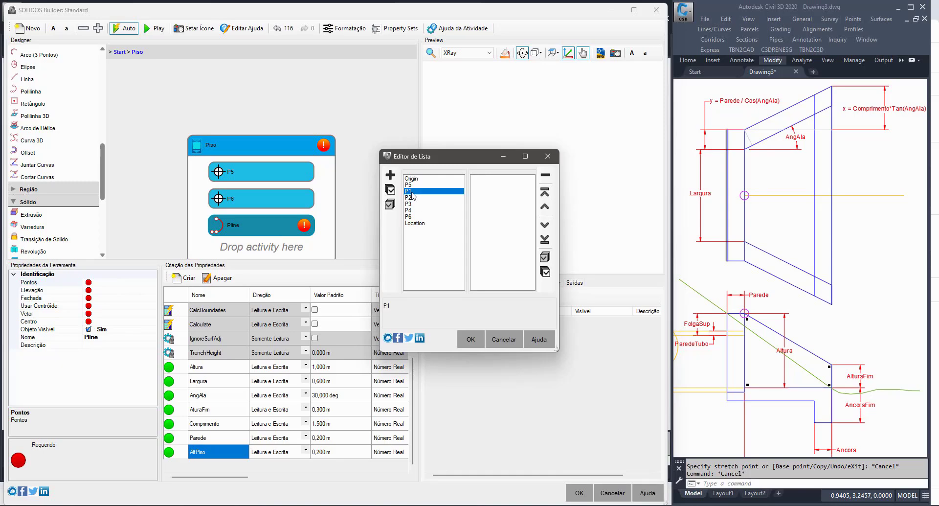
ctrl+click(409, 185)
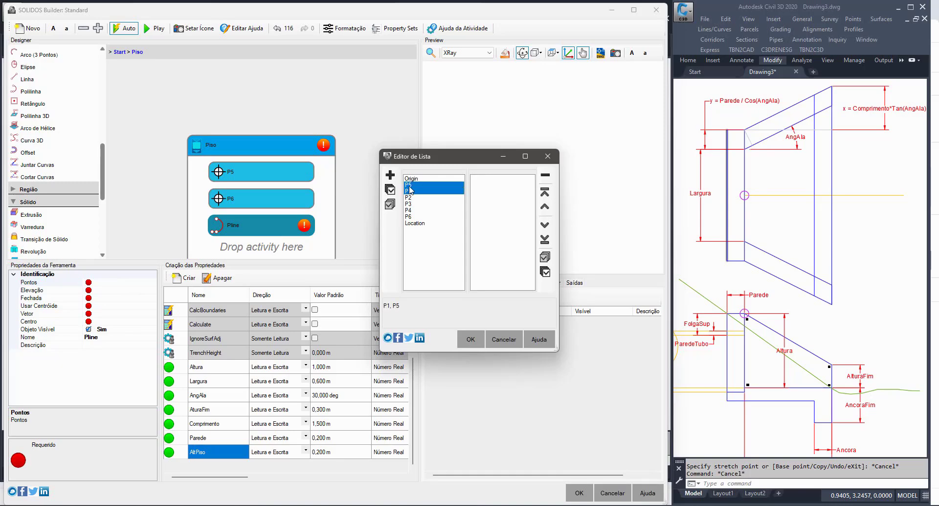
ctrl+click(410, 217)
ctrl+click(411, 210)
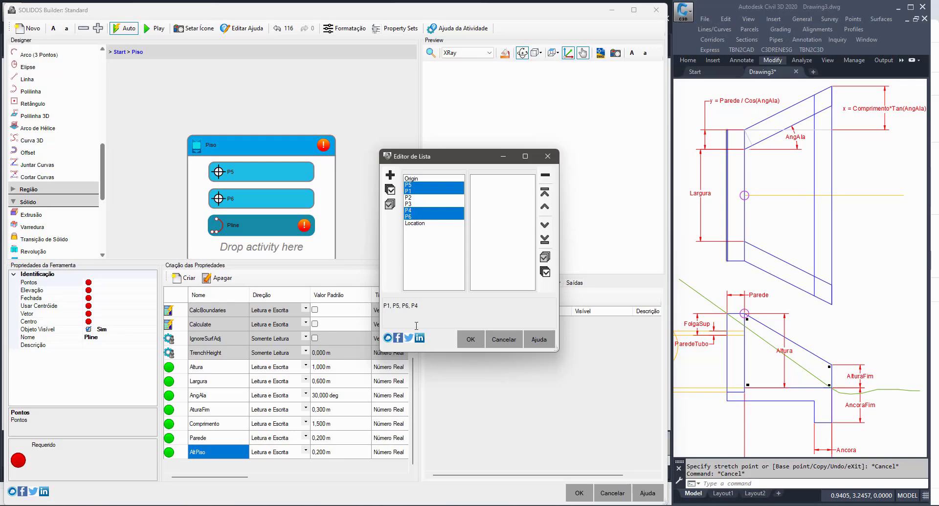
drag(384, 306, 428, 307)
click(389, 175)
click(468, 337)
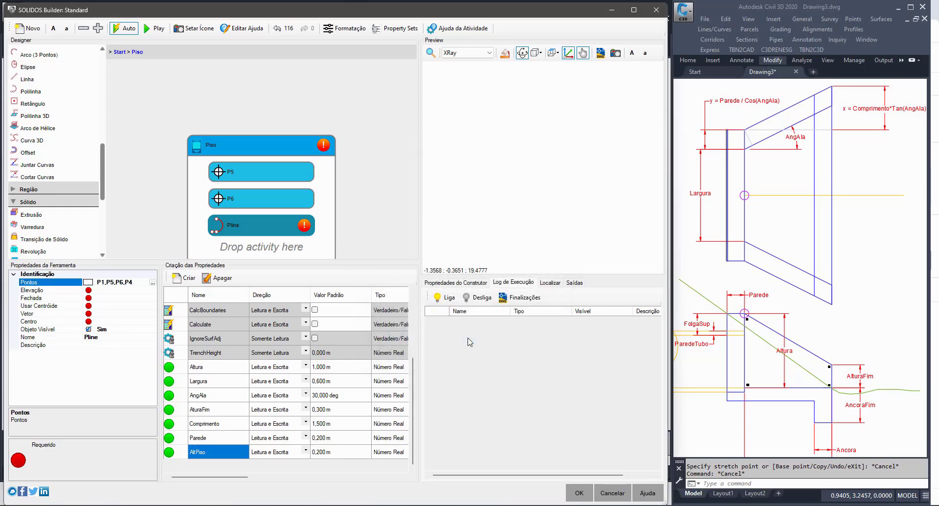
Step: Set the floor polyline's elevation to -Altura, Fechada to True and Usar Centróide to False
click(113, 298)
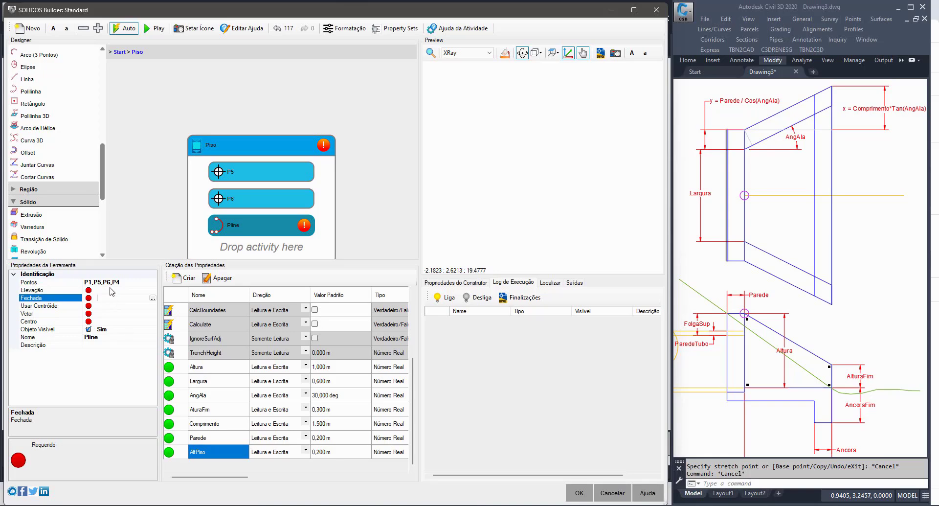
click(111, 288)
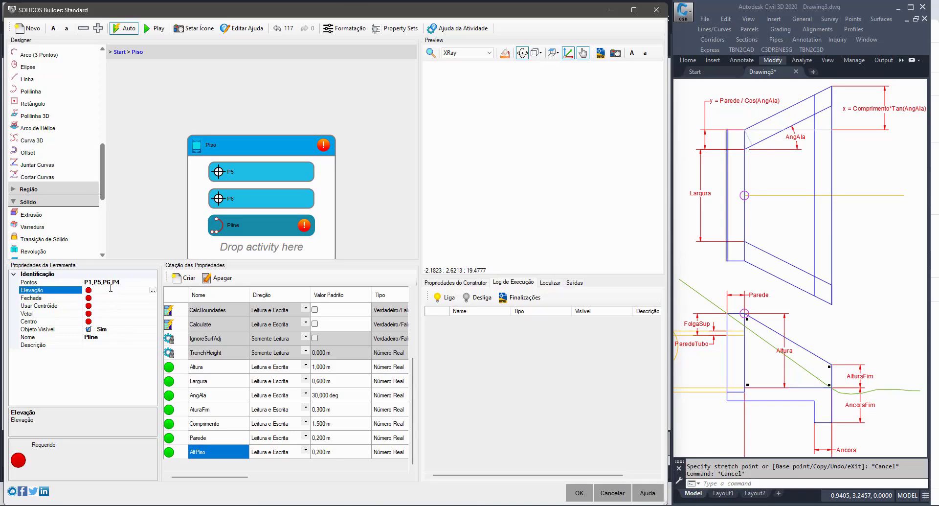
text(-Altura)
click(108, 299)
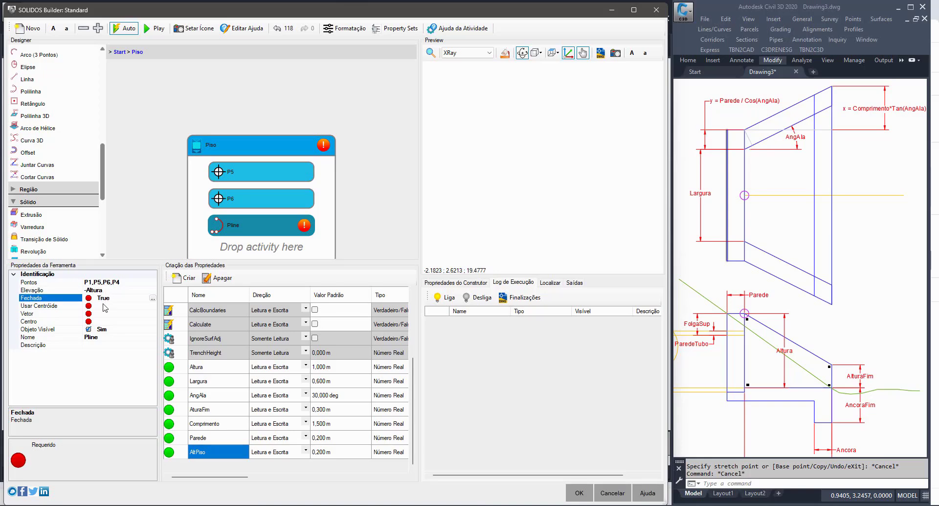
click(106, 306)
text(False)
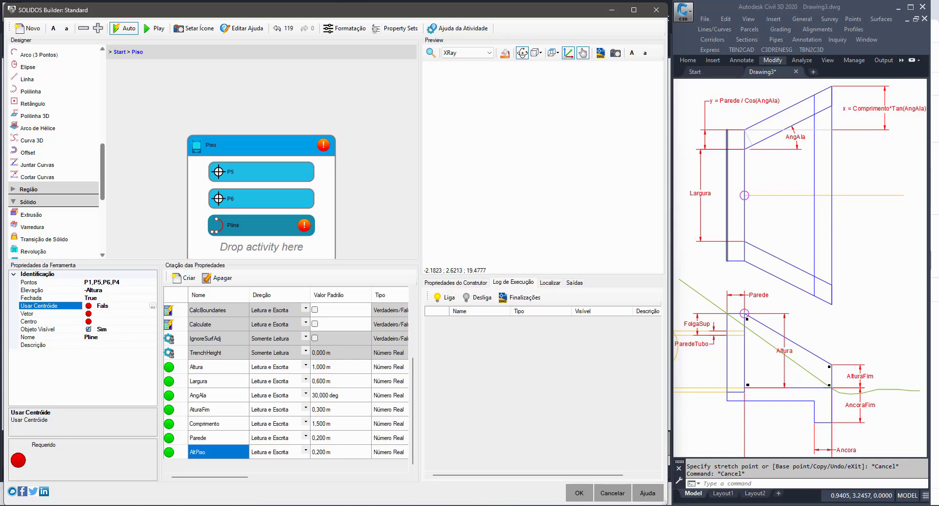
Step: Set the floor polyline's centre to Origin and its normal vector to ZAxis
click(112, 313)
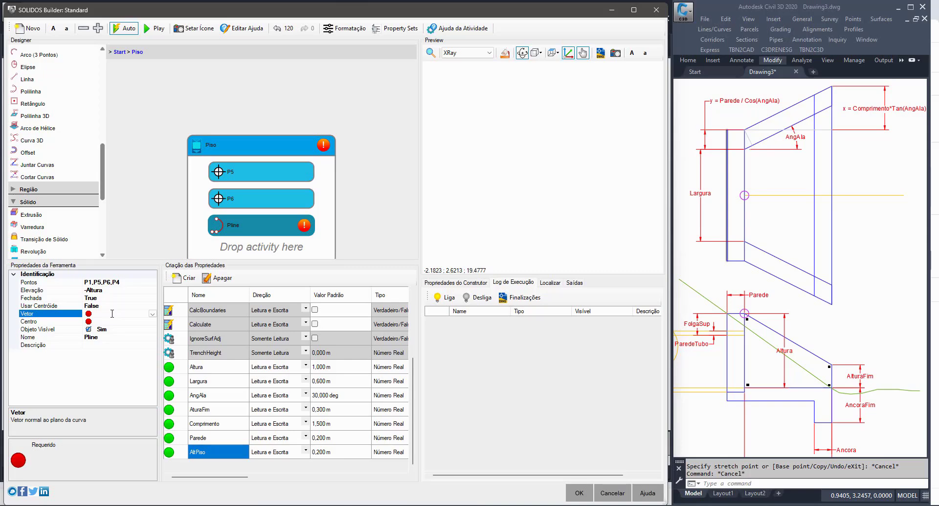
click(109, 321)
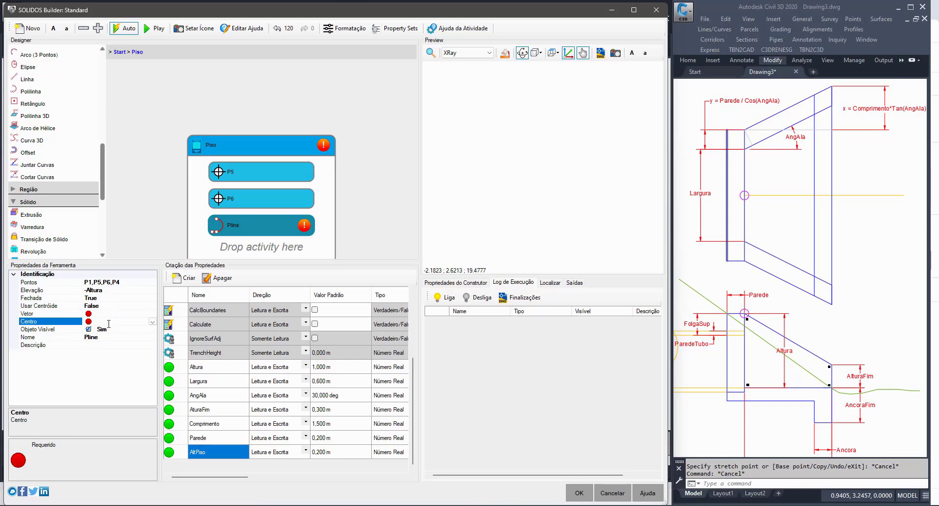
text(Origin)
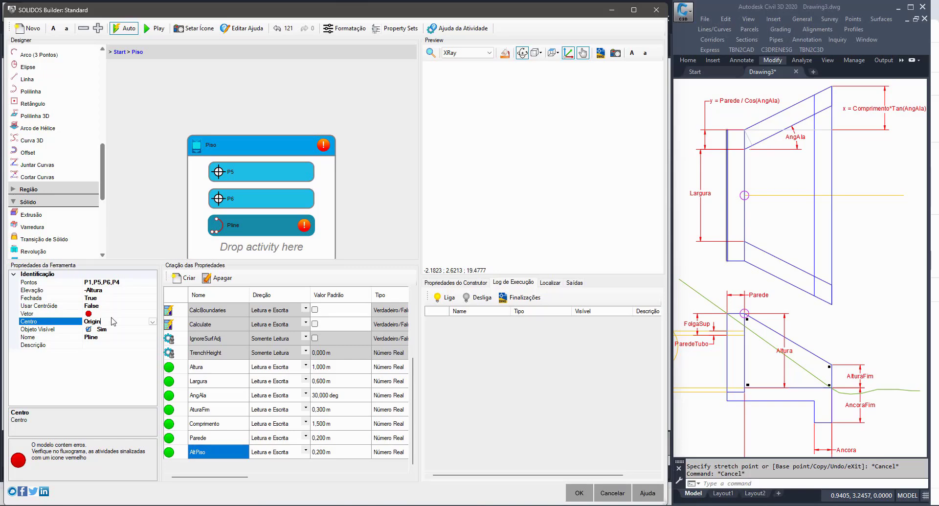
click(117, 313)
text(ZAxis)
click(117, 306)
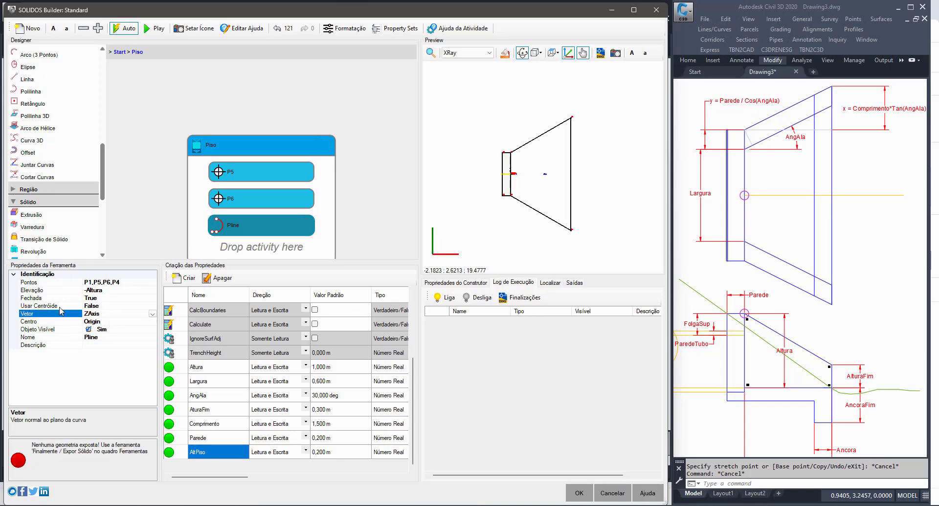
Step: Check the floor outline against the wall in 3D and rename the polyline PlinePiso
drag(560, 197, 526, 197)
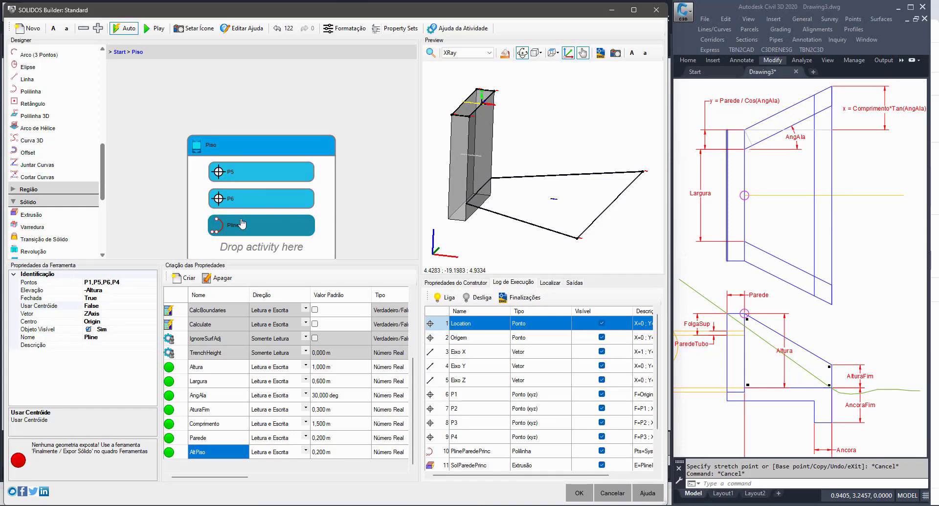
click(113, 337)
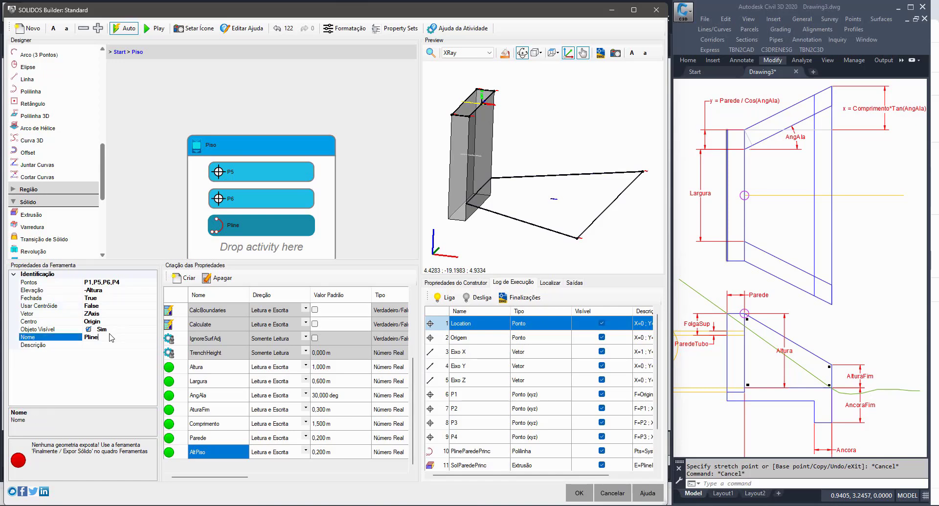
text(Piso)
key(Return)
Step: Add an extrusion below PlinePiso in the Piso sequence, using PlinePiso as the figure to extrude, and name it SolPiso
drag(35, 220, 205, 247)
click(108, 283)
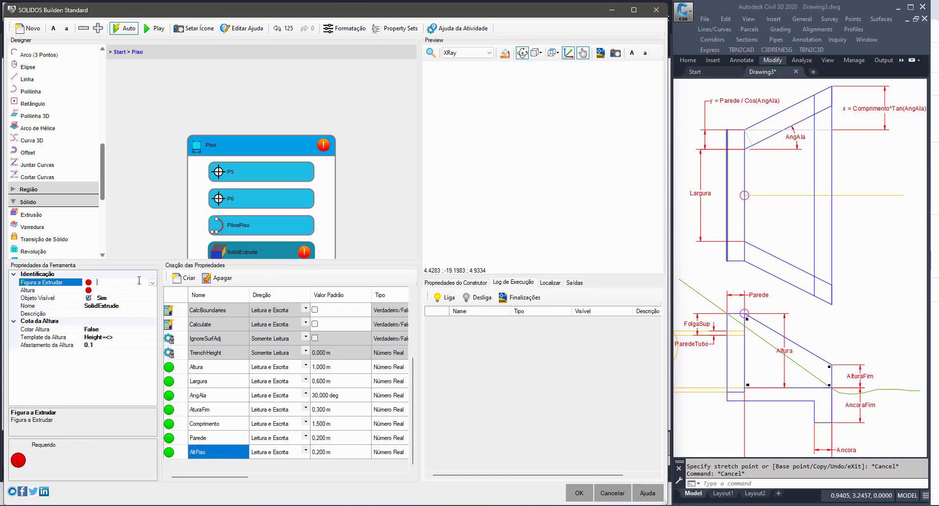
click(153, 282)
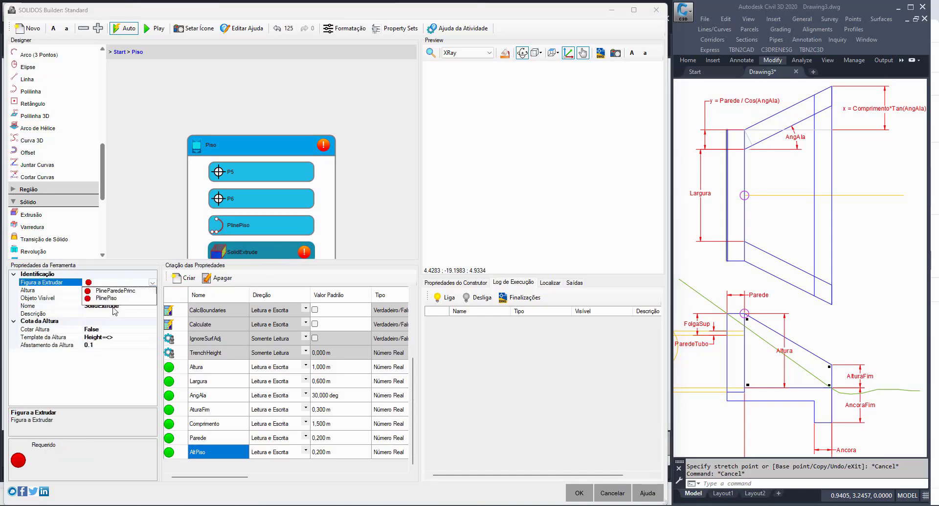
click(109, 298)
click(108, 306)
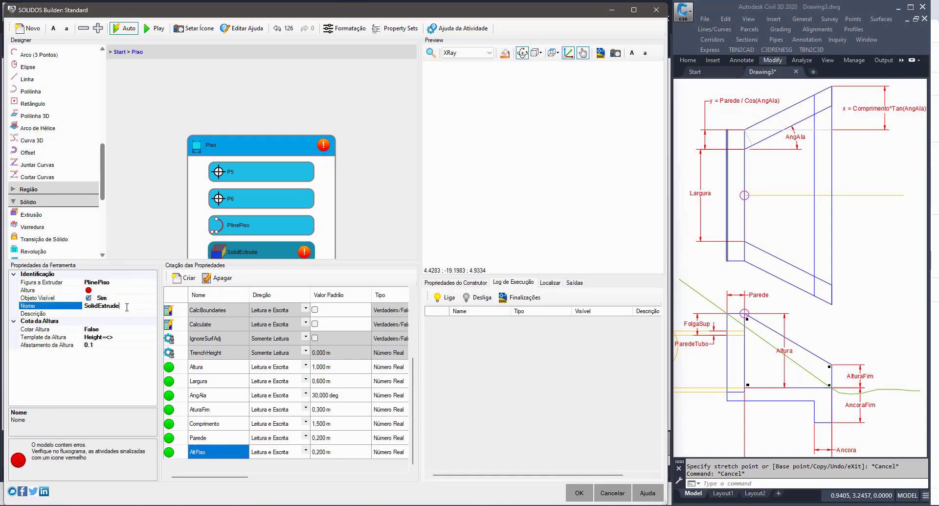
click(109, 306)
text(SolPiso)
key(Return)
Step: Set SolPiso's extrusion height to -AltPiso and check the floor slab in the 3D preview
click(113, 289)
text(-Alt)
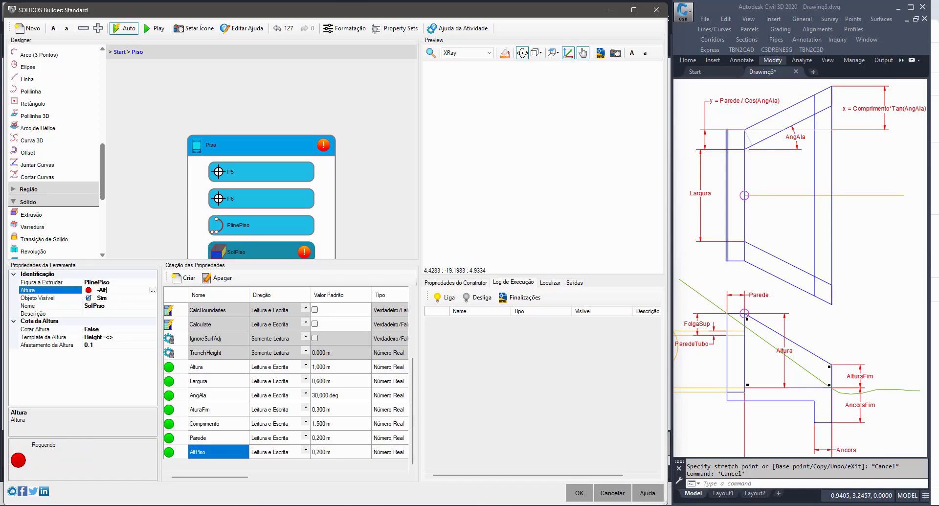
text(u)
key(BackSpace)
text(Piso)
key(Return)
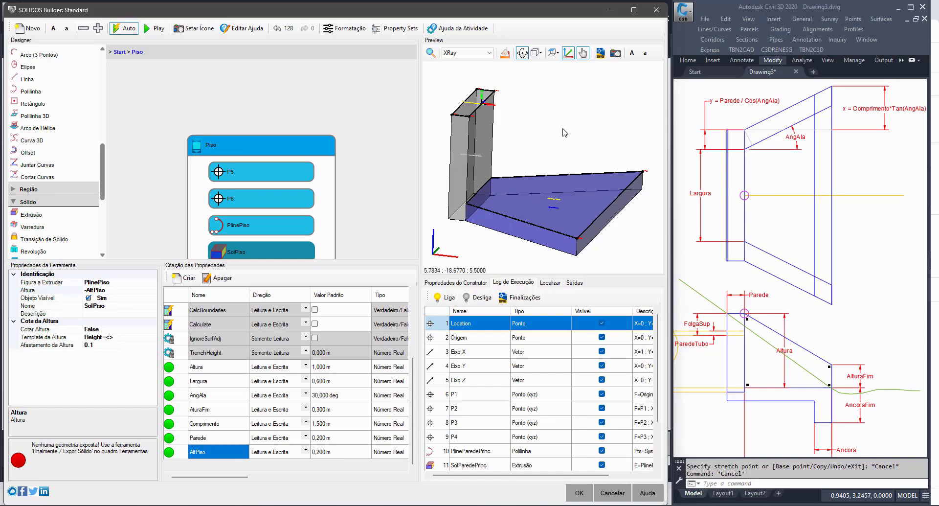
drag(624, 133, 602, 153)
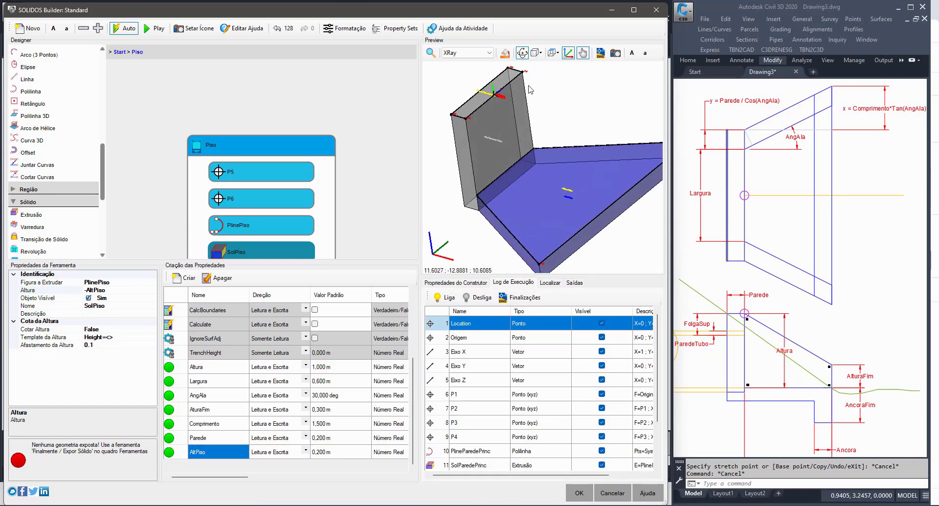
drag(621, 183, 492, 185)
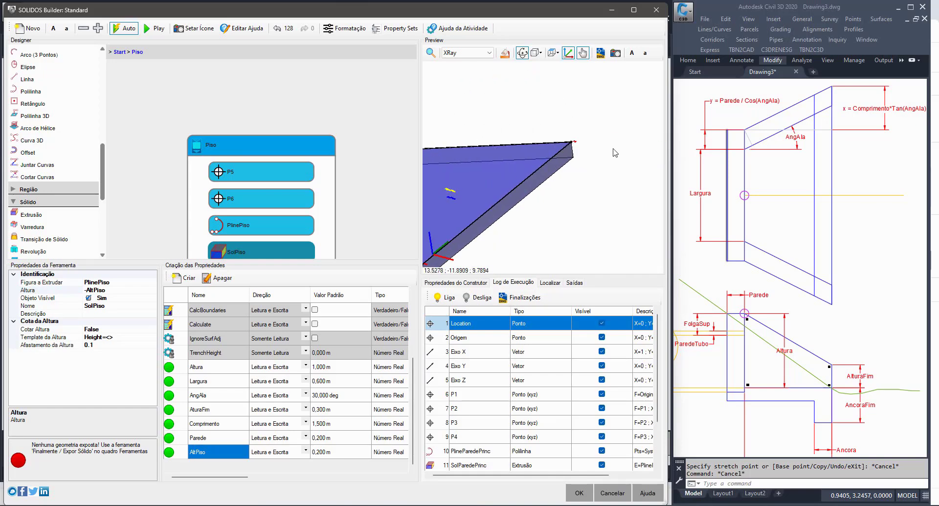
drag(522, 236, 629, 207)
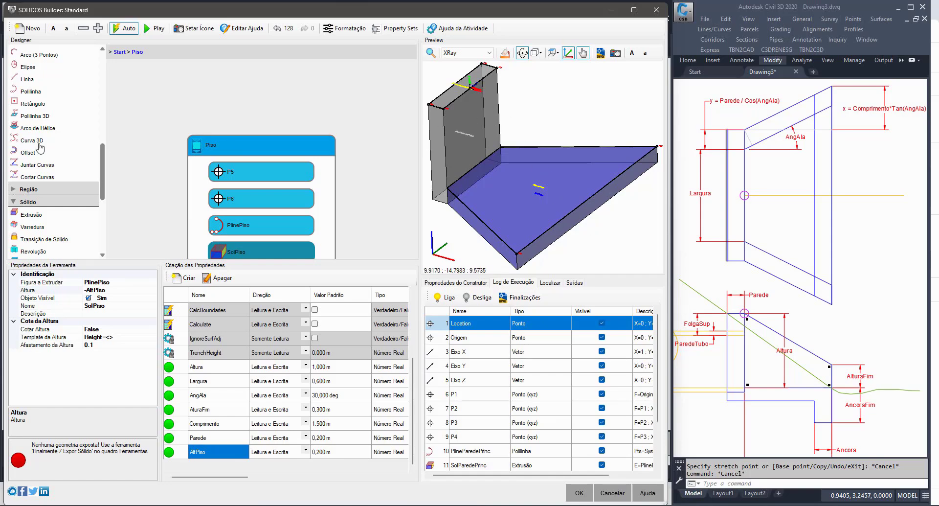
Step: Return to the Start flowchart and move the main wall and Piso sequence blocks up to tighten their spacing
scroll(39, 151, up, 2)
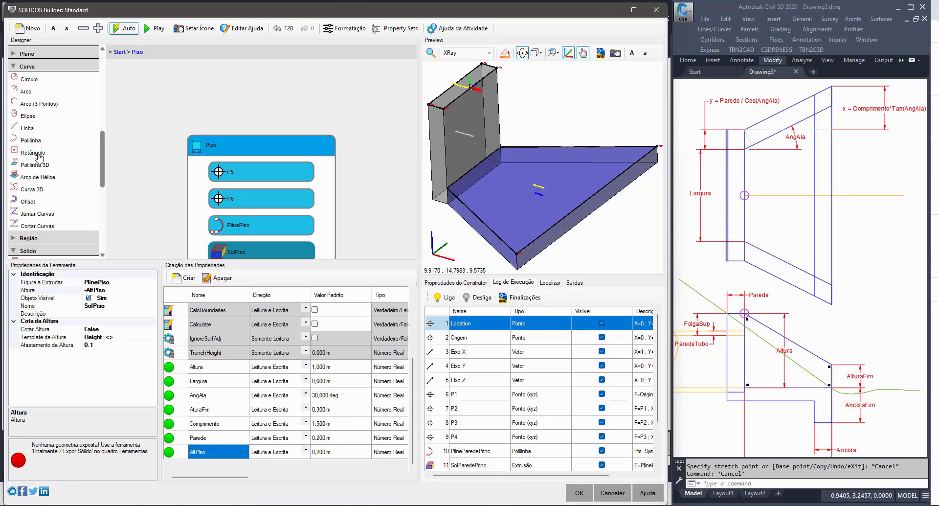
ctrl+scroll(196, 163, down, 3)
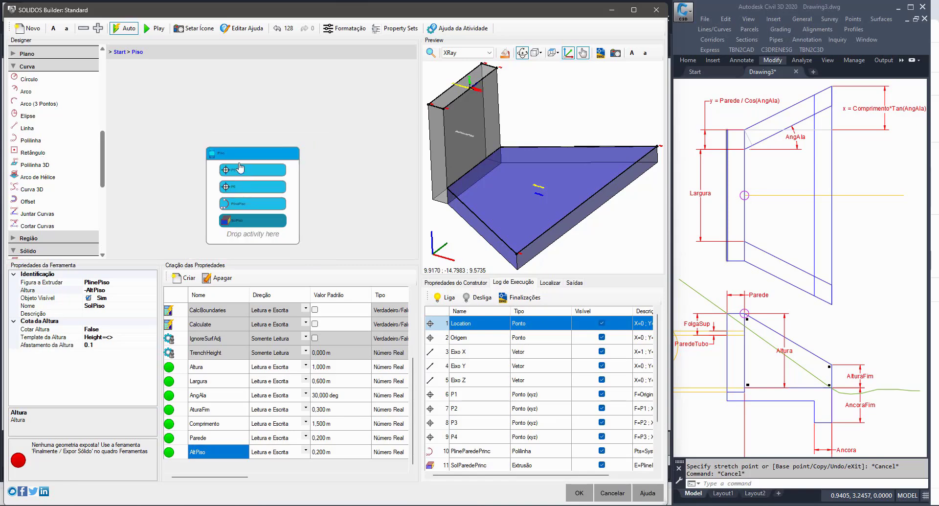
click(120, 53)
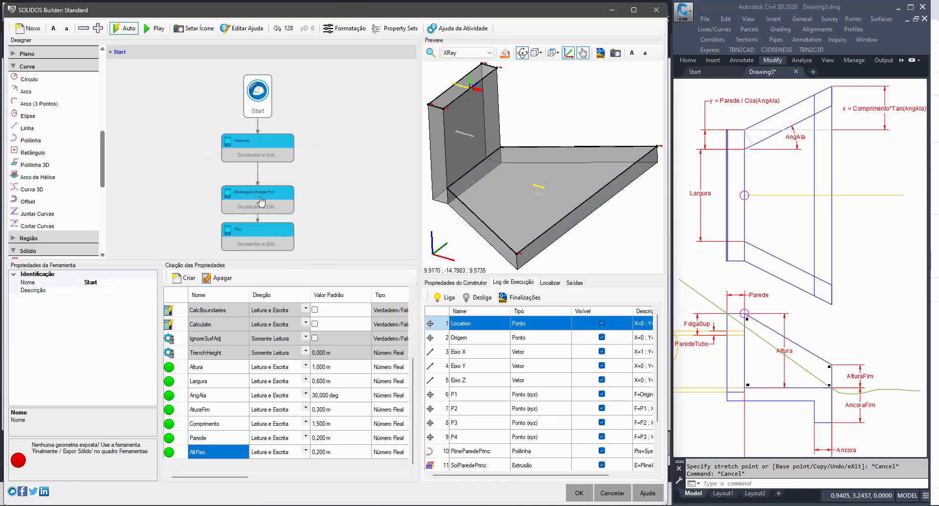
drag(274, 198, 274, 184)
drag(267, 234, 271, 216)
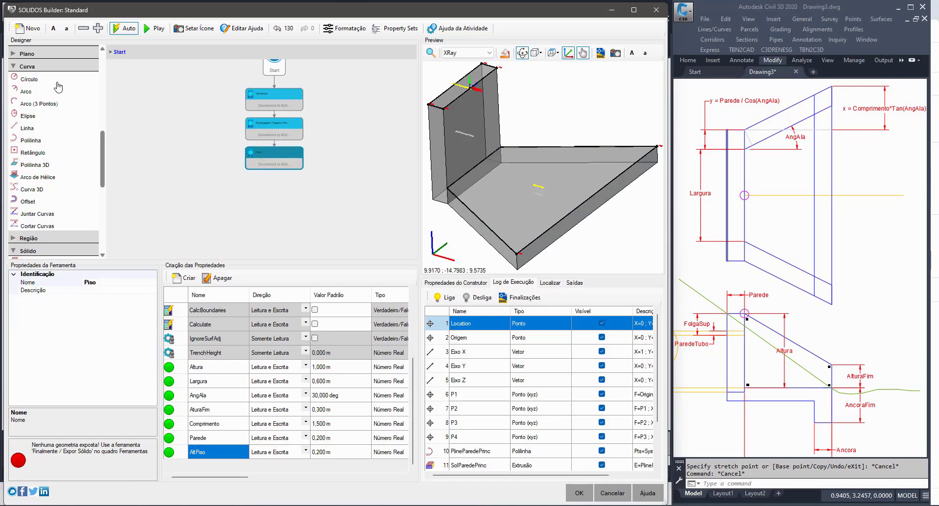
Step: Add a new sequence connected below Piso in the Start flowchart and open it for editing
scroll(58, 87, up, 10)
drag(35, 65, 241, 180)
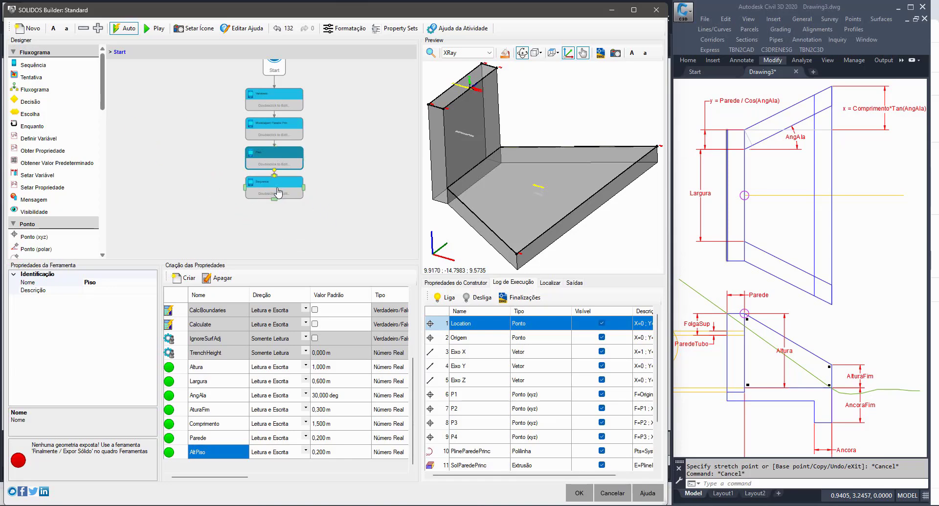
double_click(277, 191)
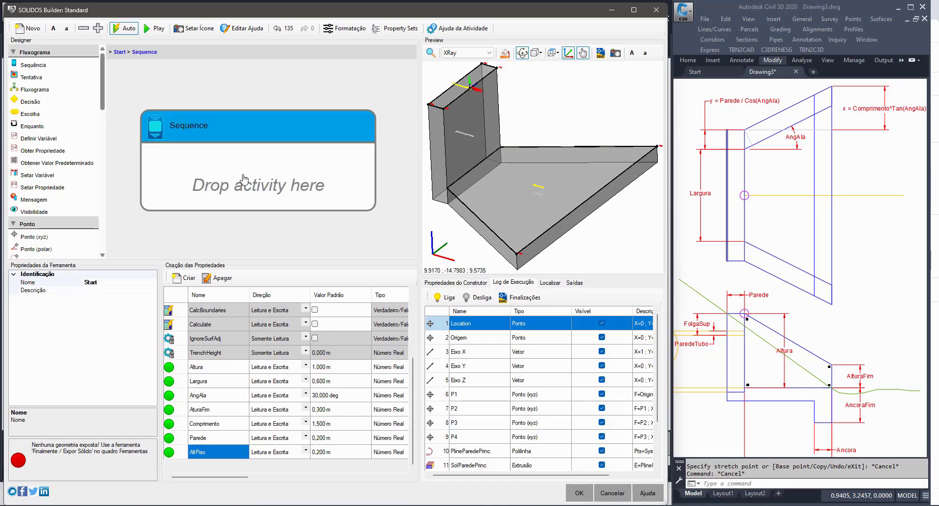
scroll(548, 187, up, 5)
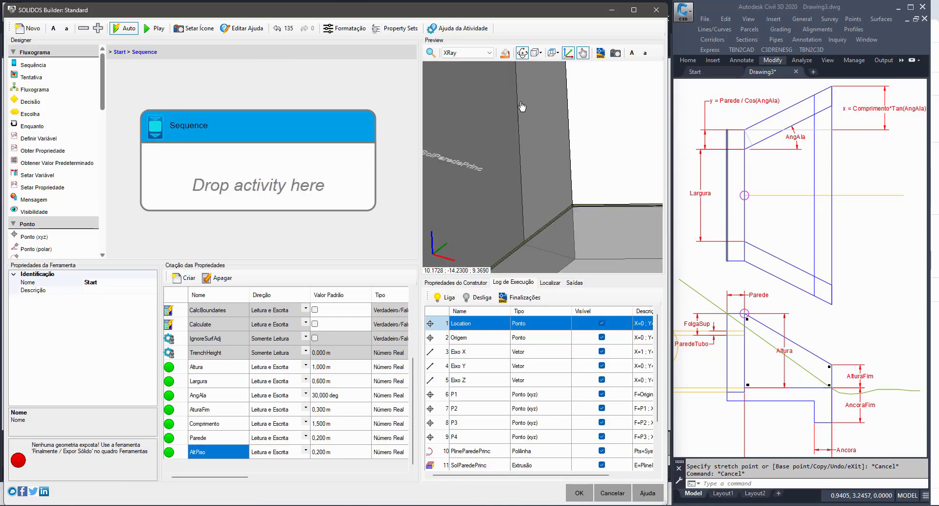
scroll(547, 187, down, 4)
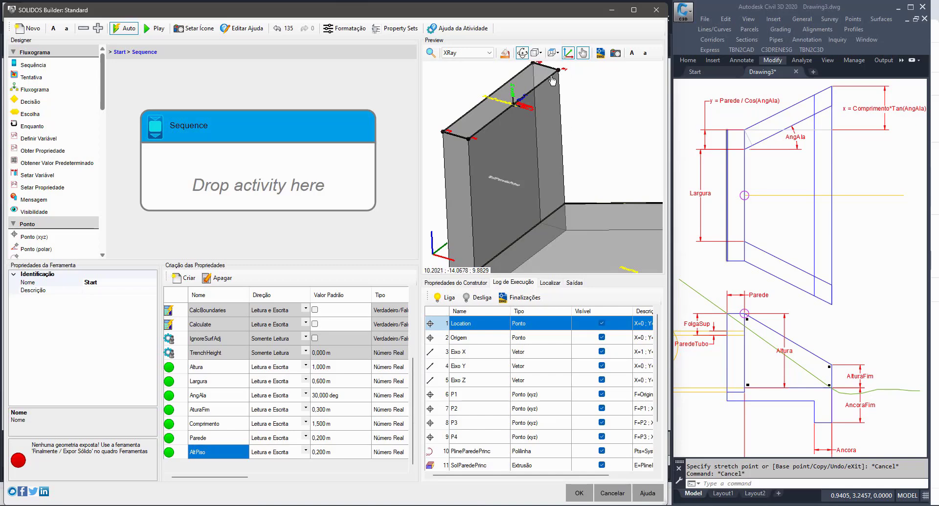
Step: Check the wall-end width dimension in the plan drawing and add a rectangle to the empty sequence
click(735, 106)
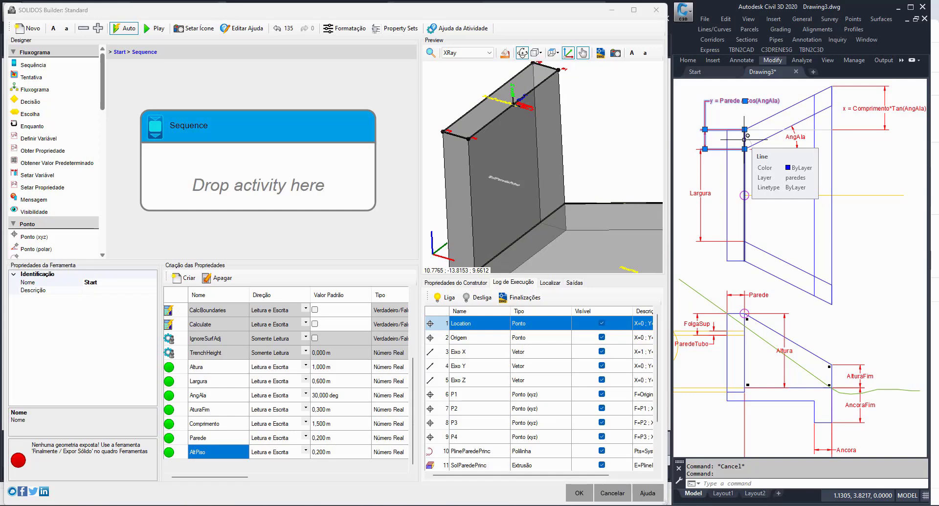
click(190, 156)
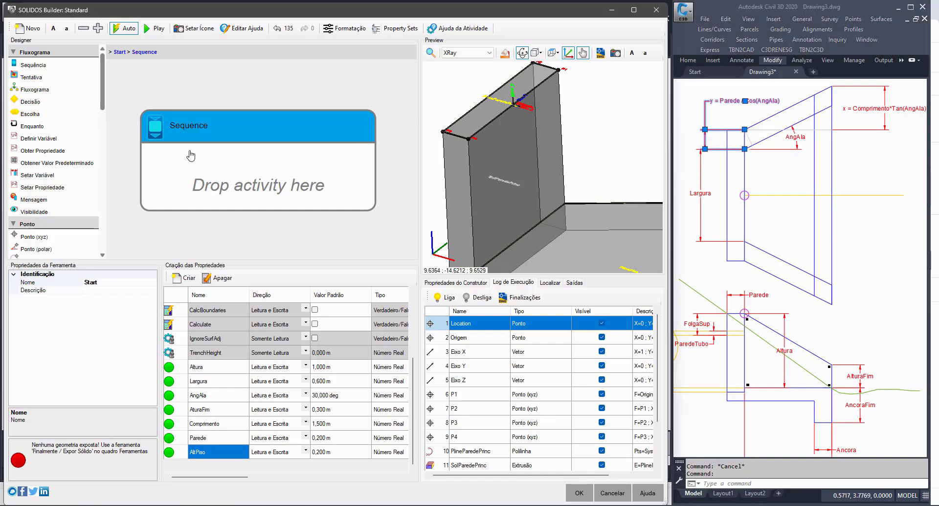
click(207, 182)
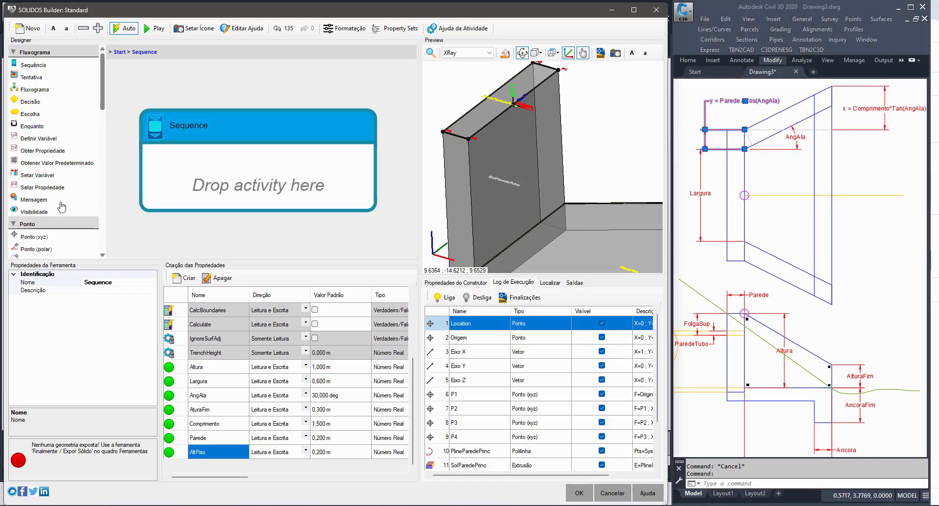
scroll(62, 208, down, 5)
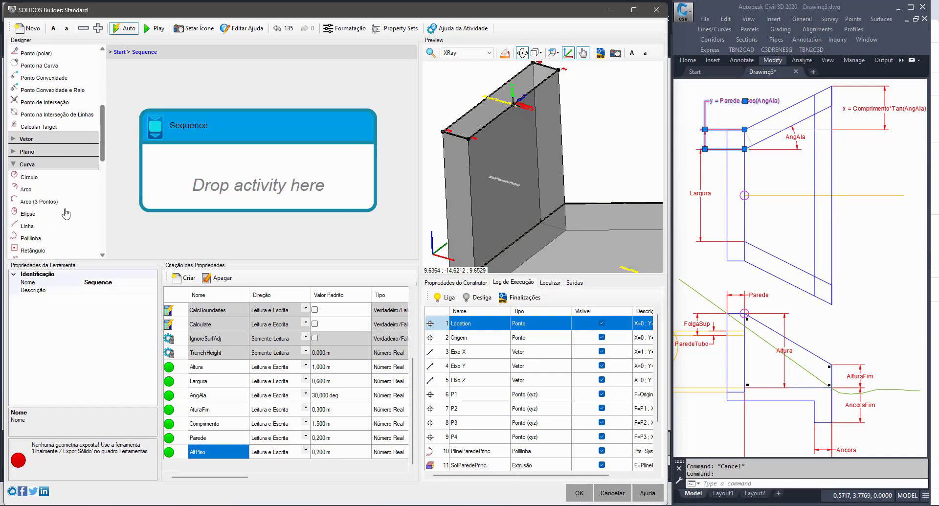
scroll(66, 214, down, 1)
drag(33, 202, 223, 205)
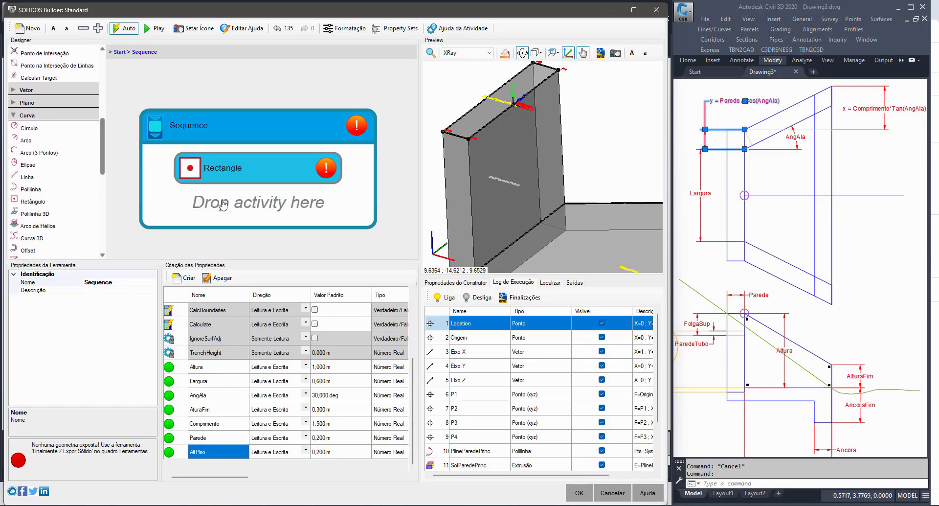
Step: Set the rectangle's rotation to 0, width to y, height to Altura and normal vector to XAxis
click(282, 178)
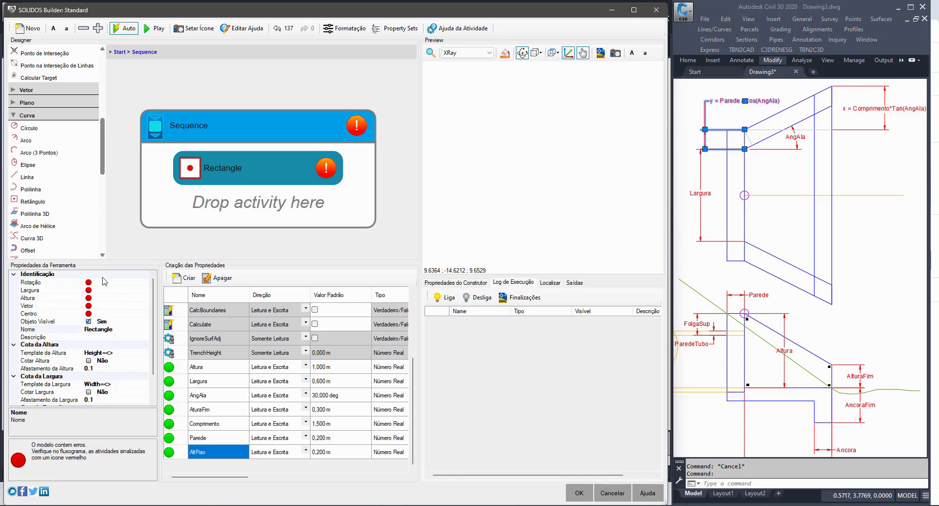
click(107, 282)
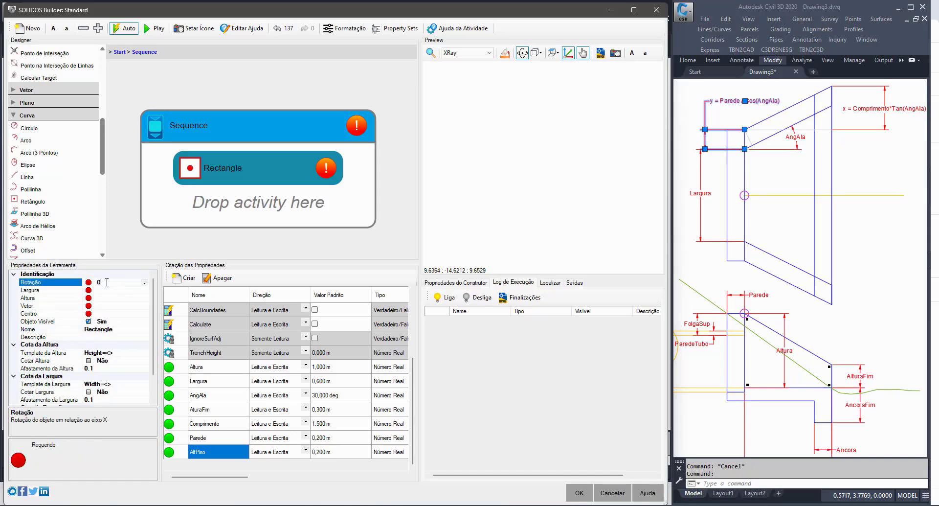
click(108, 289)
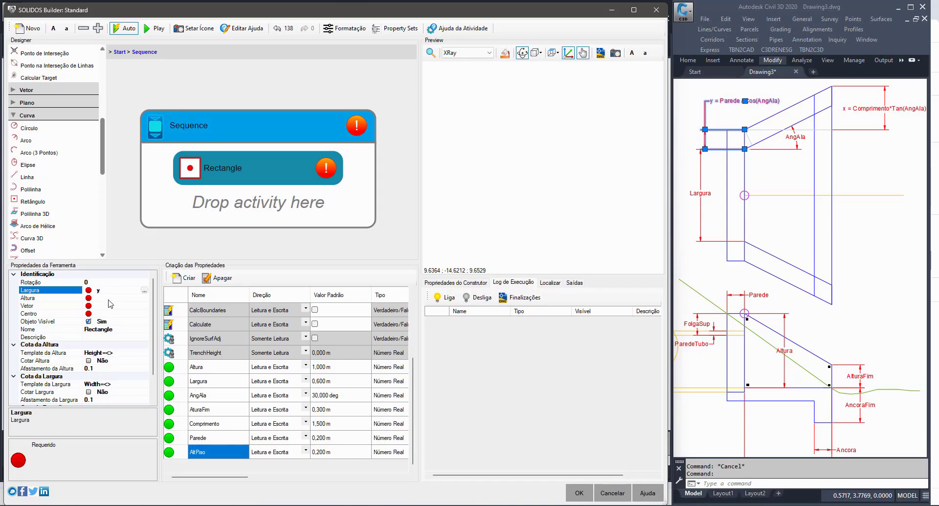
click(110, 298)
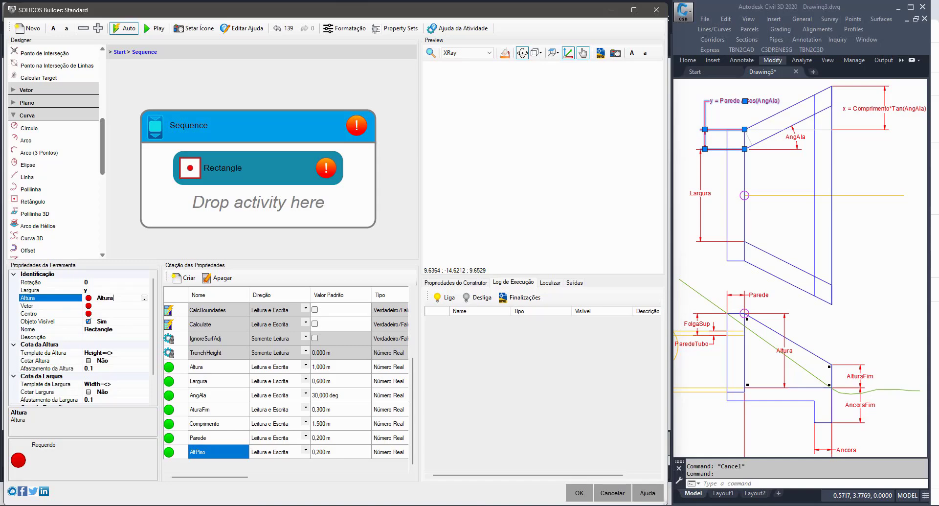
click(107, 307)
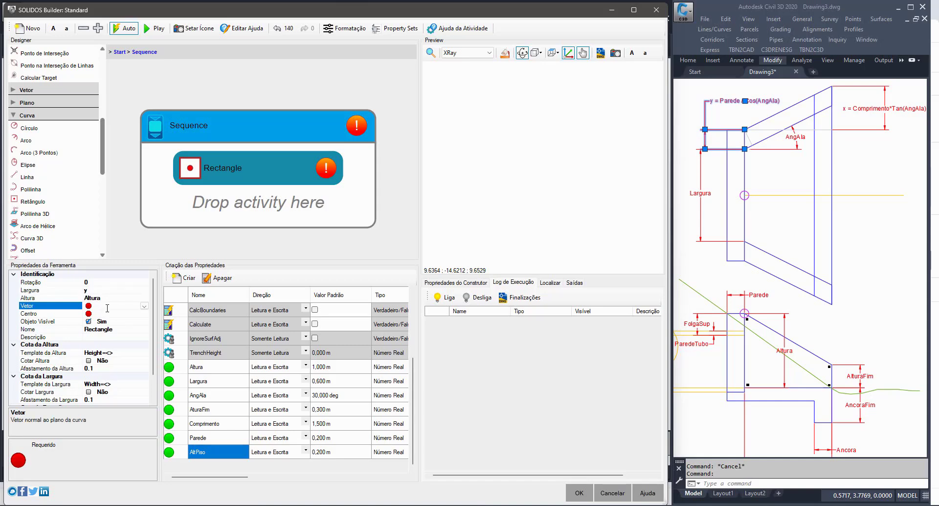
key(Return)
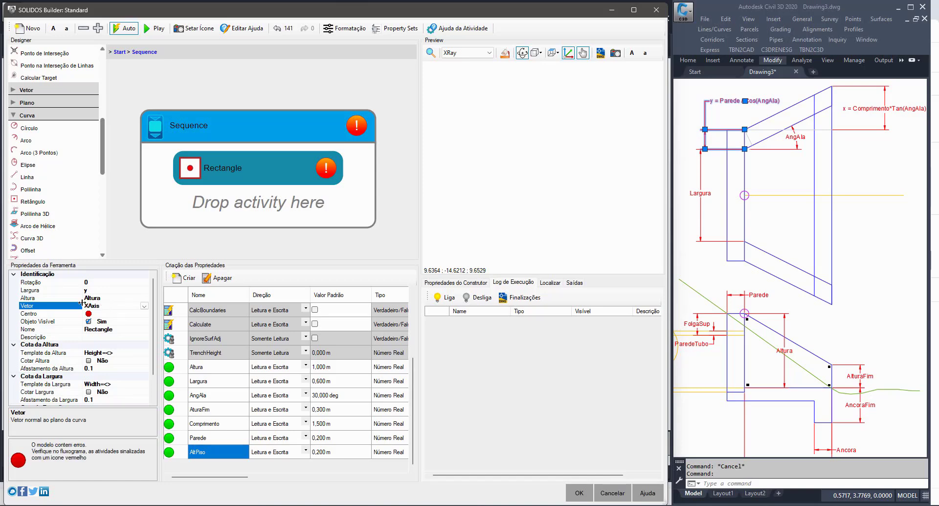
Step: Set the rectangle's centre to P1 and check its placement against the main wall in the 3D preview
click(780, 181)
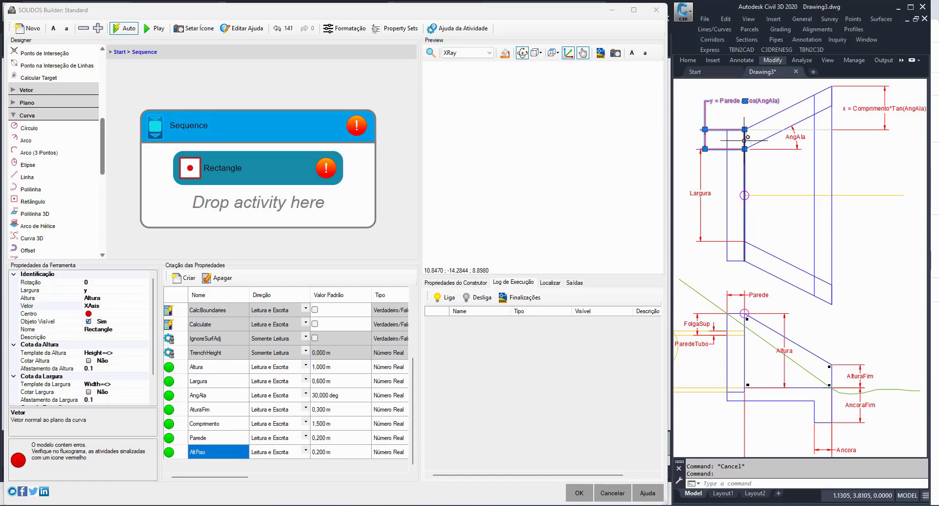
key(Escape)
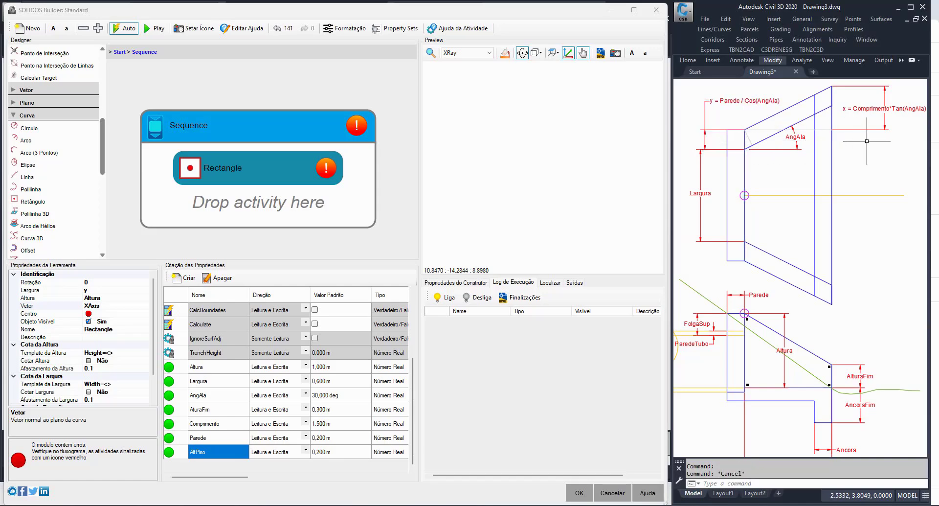
click(125, 313)
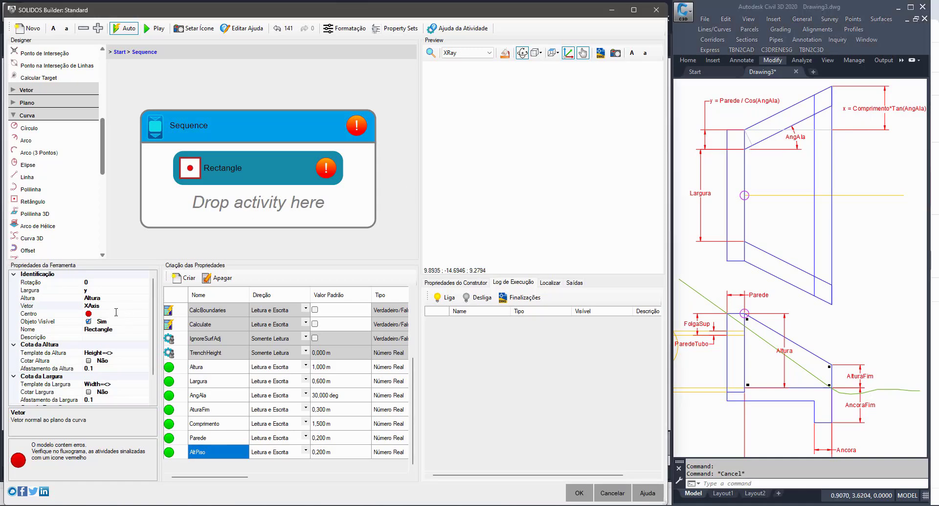
click(145, 314)
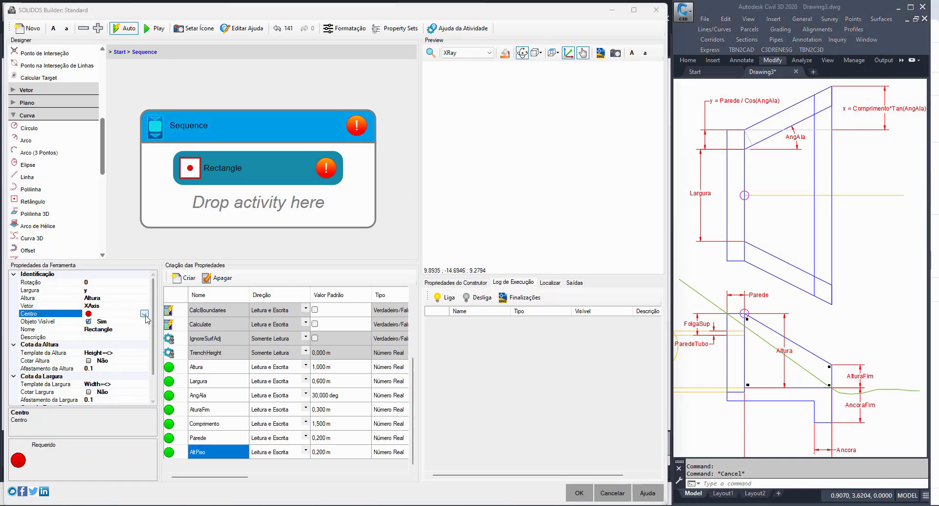
click(100, 335)
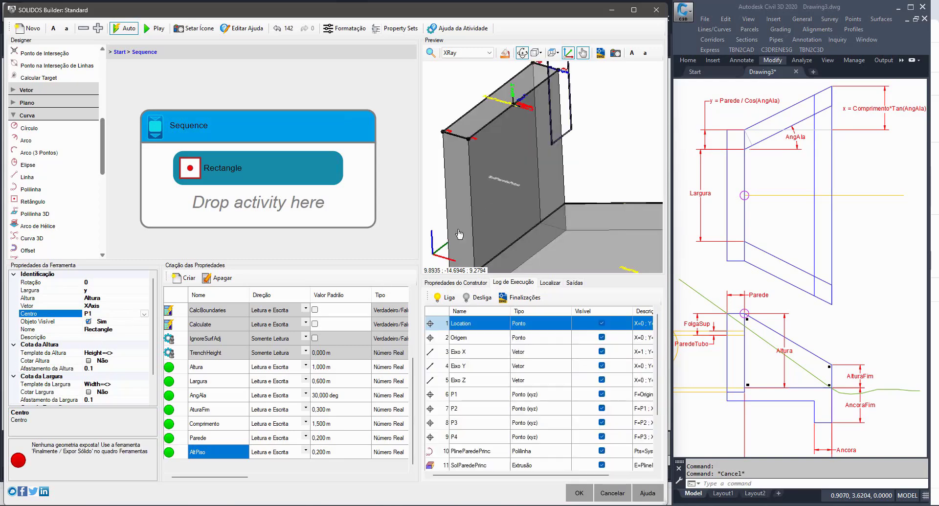
scroll(601, 128, down, 3)
mouse_move(602, 128)
middle_down()
mouse_move(586, 172)
mouse_move(594, 140)
middle_up()
scroll(576, 170, up, 4)
scroll(553, 135, down, 3)
scroll(553, 137, down, 2)
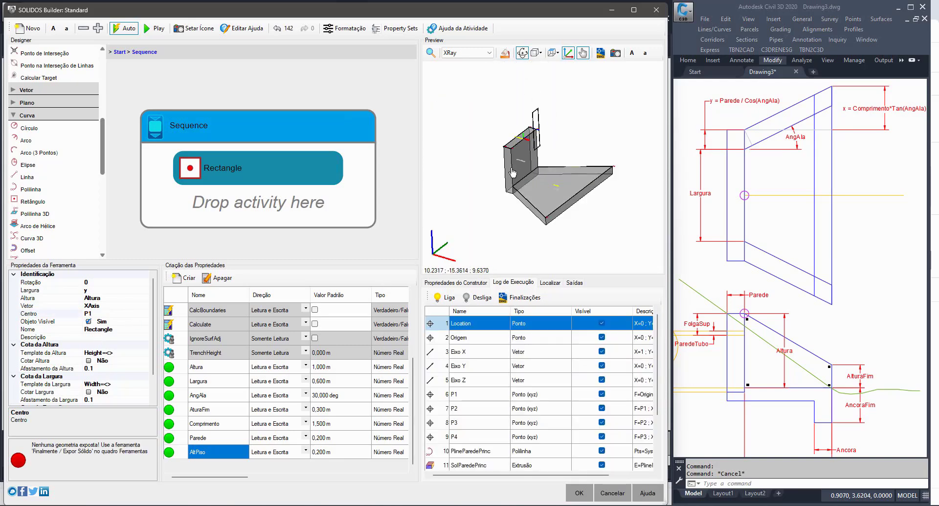
scroll(583, 170, up, 4)
middle_drag(582, 171, 558, 178)
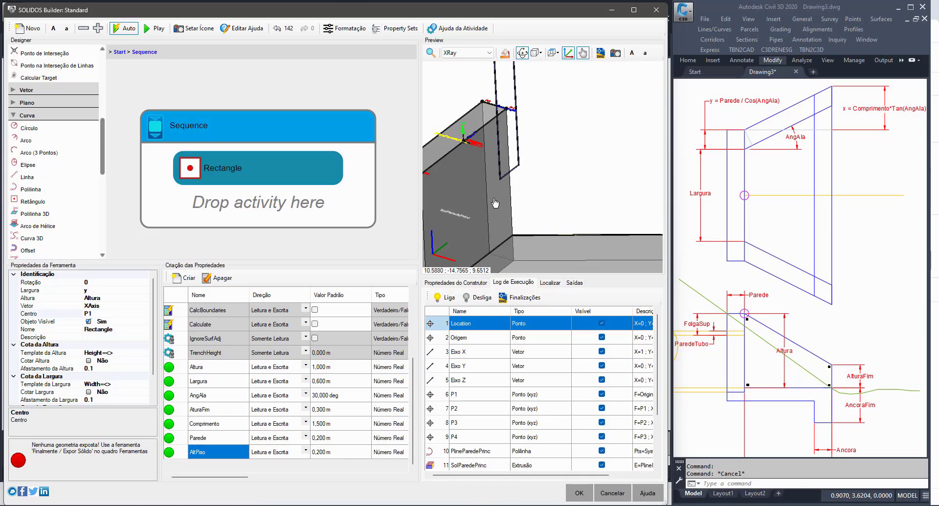
Step: Add an XYZ point above the rectangle in the sequence, with P1 as its reference point
scroll(39, 136, up, 6)
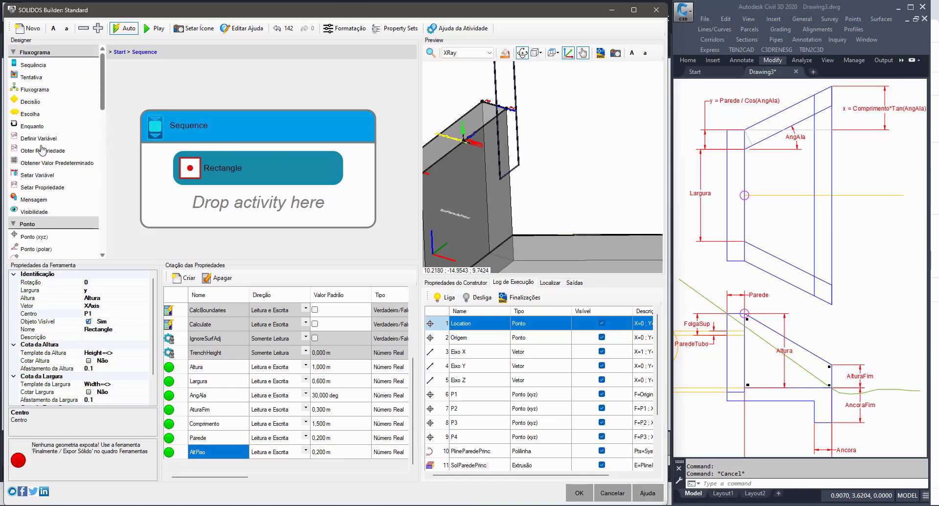
drag(30, 236, 211, 142)
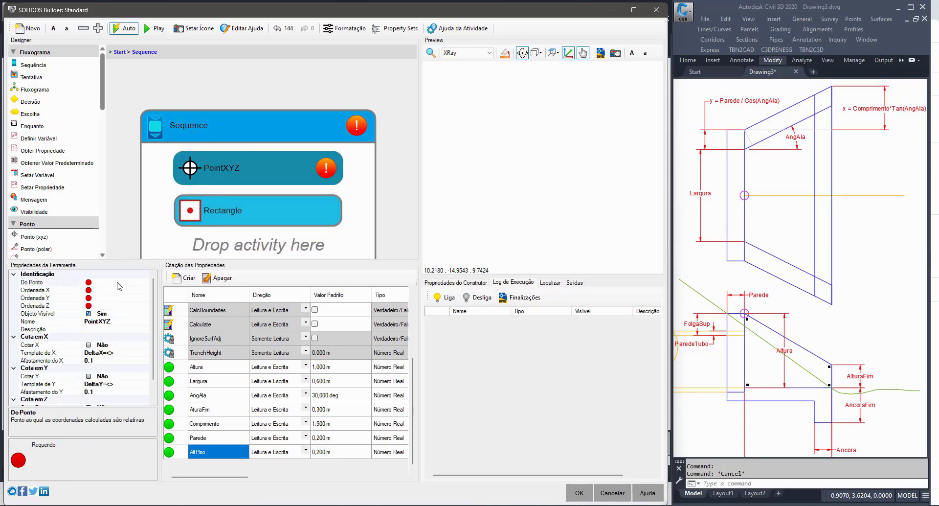
click(143, 283)
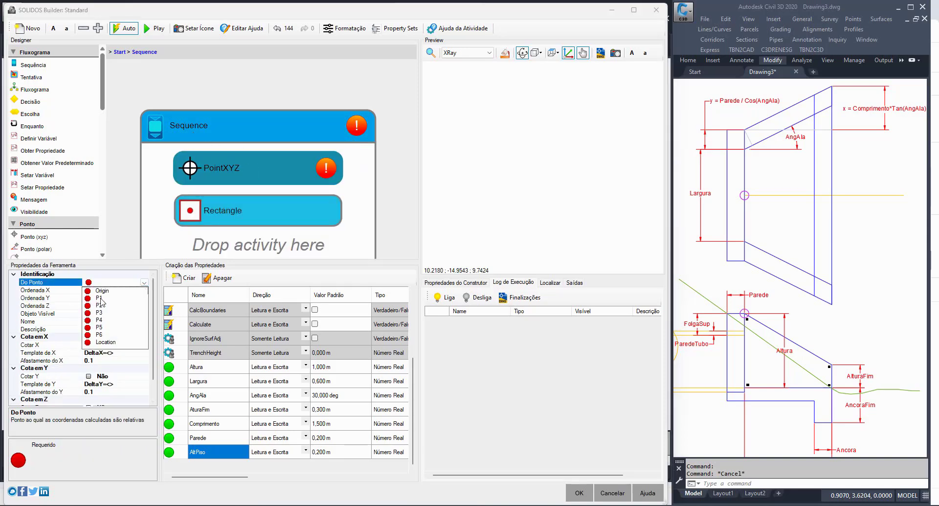
click(100, 298)
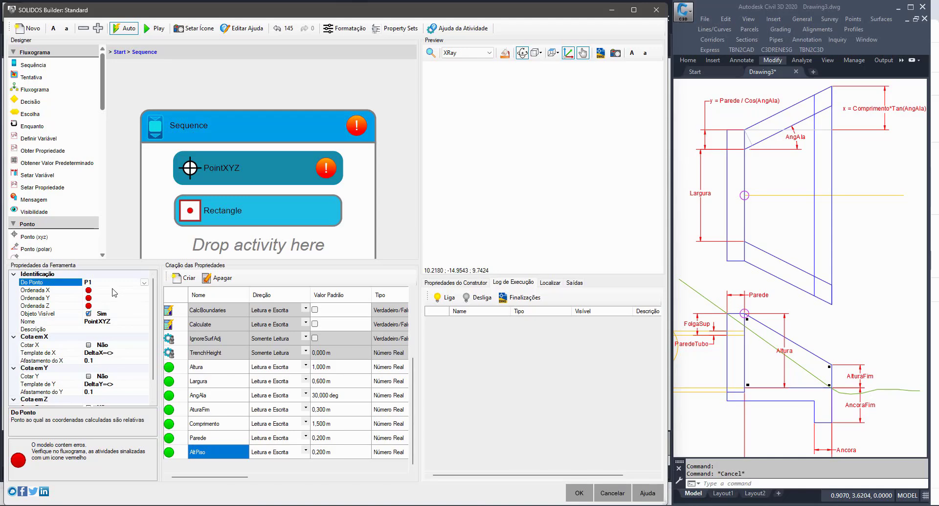
Step: Set the new point's X offset to 0, Y offset to -y/2 and Z offset to -Altura/2
click(112, 290)
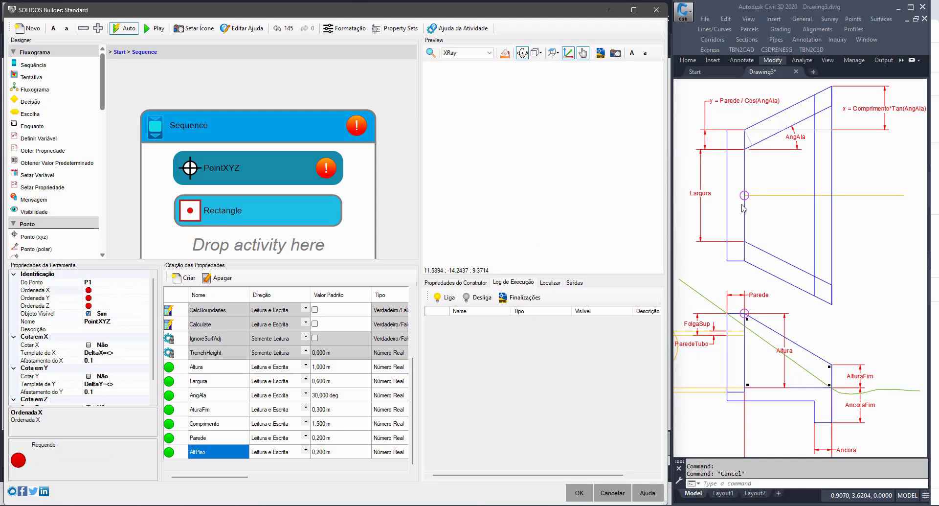
click(124, 291)
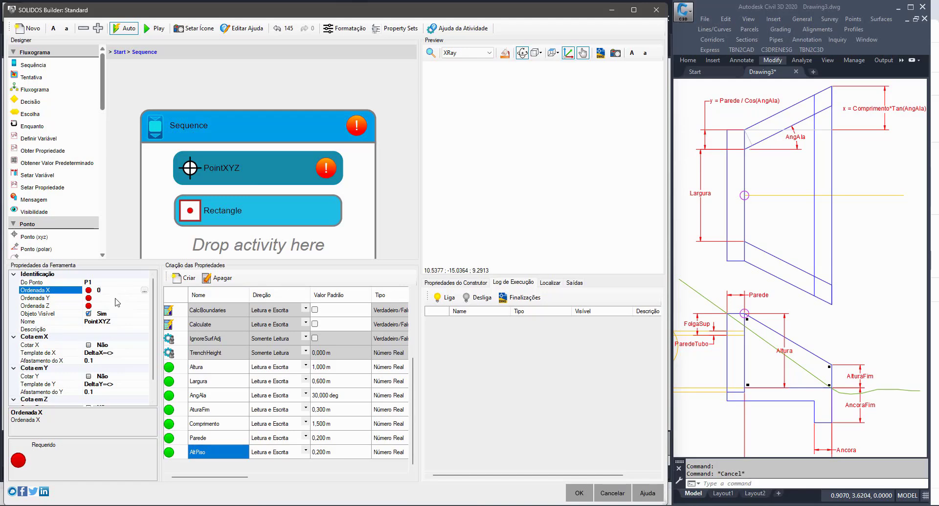
text(0)
click(115, 298)
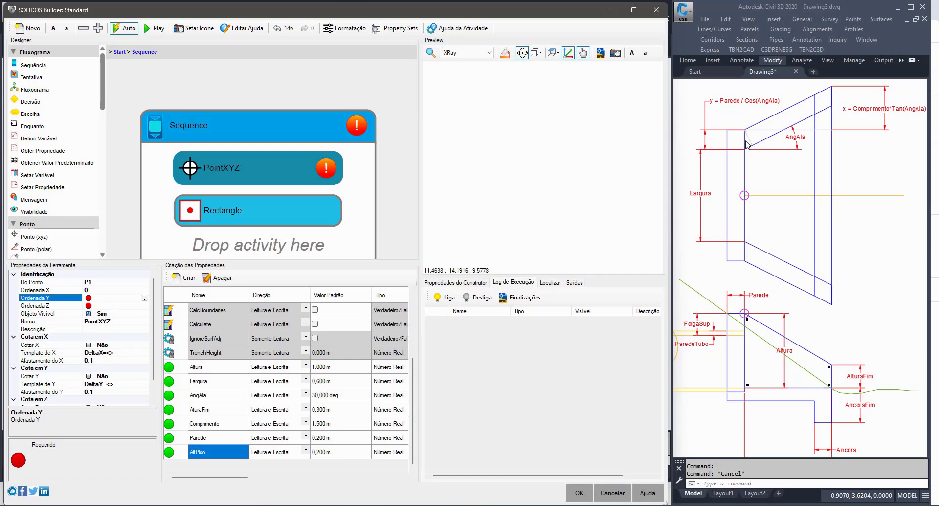
click(99, 305)
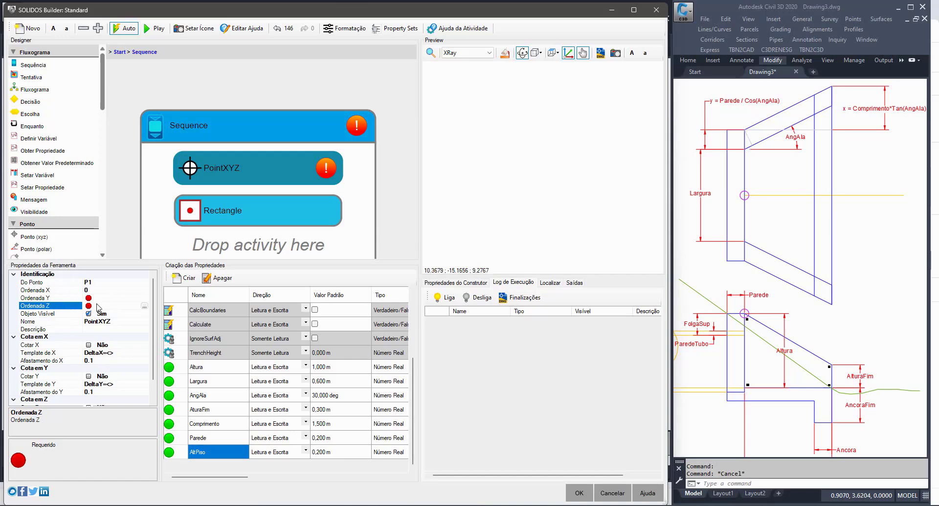
click(110, 299)
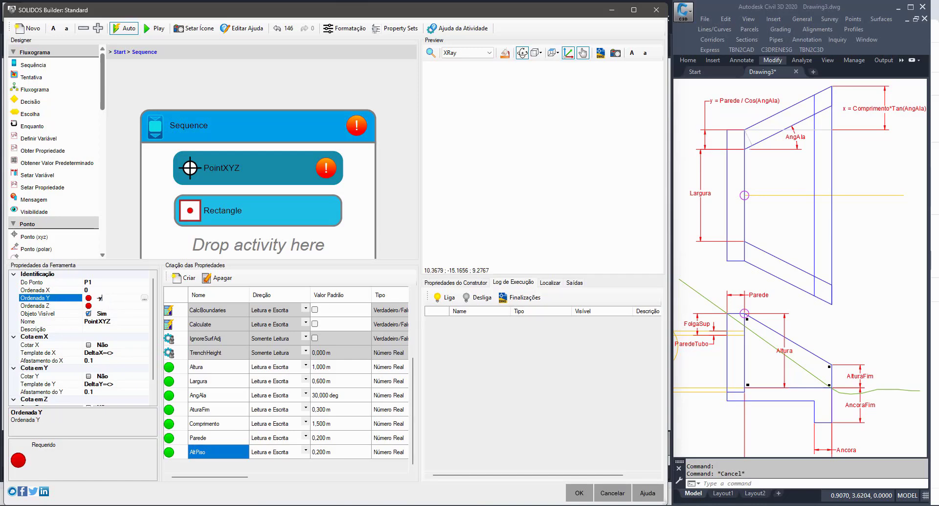
click(111, 306)
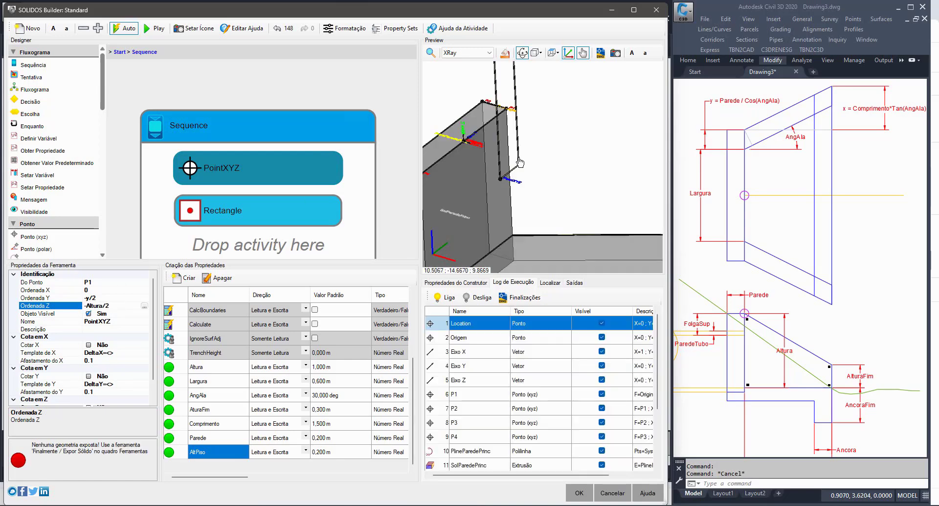
Step: Inspect the new point's position in the 3D preview and rename it P7
middle_drag(547, 172, 510, 218)
scroll(525, 136, up, 6)
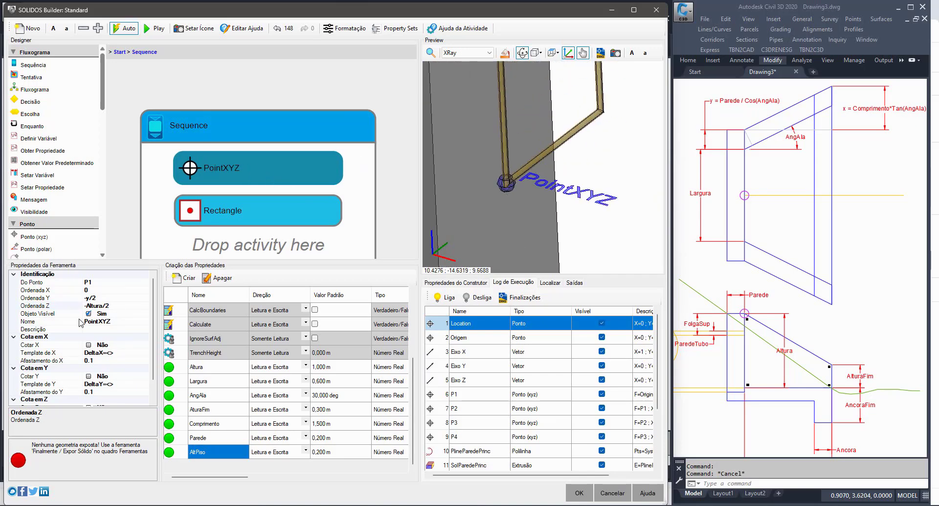
click(119, 322)
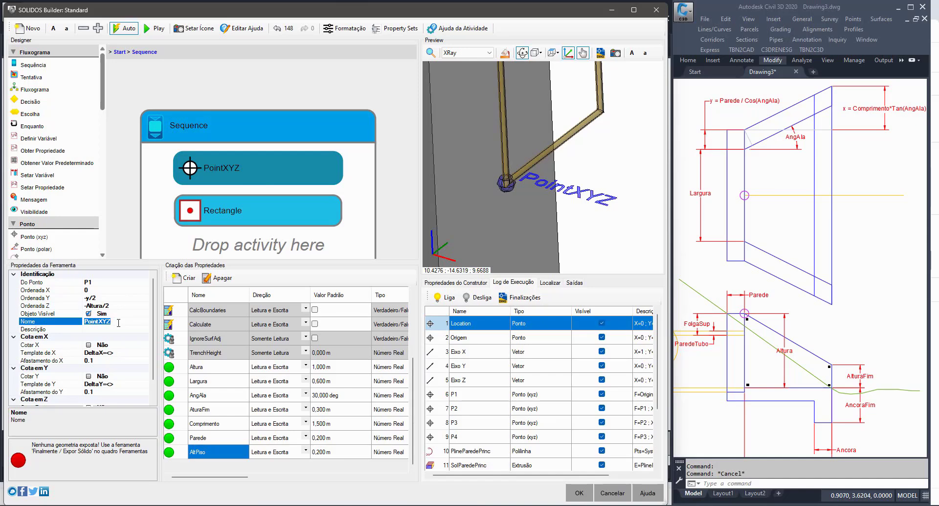
text(P7)
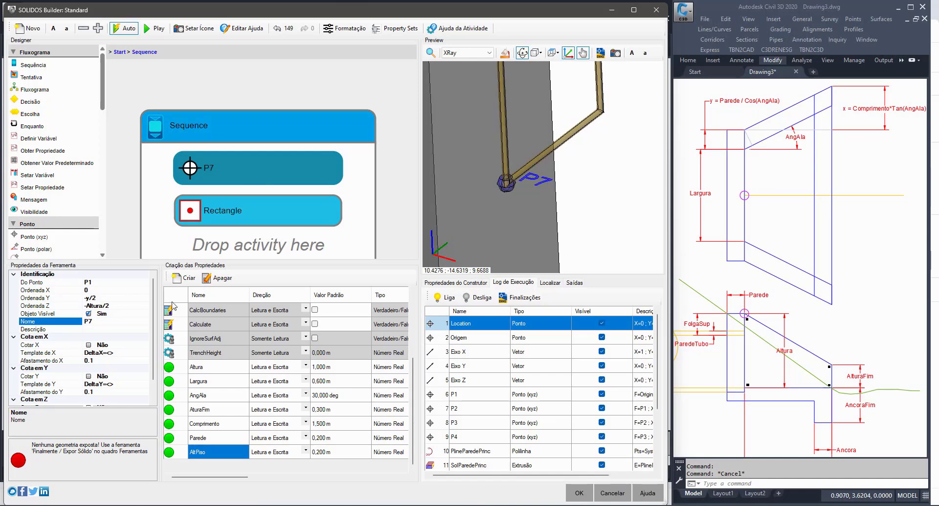
Step: Set the rectangle's centre to P7 and check its placement against the main wall in the 3D preview
click(297, 222)
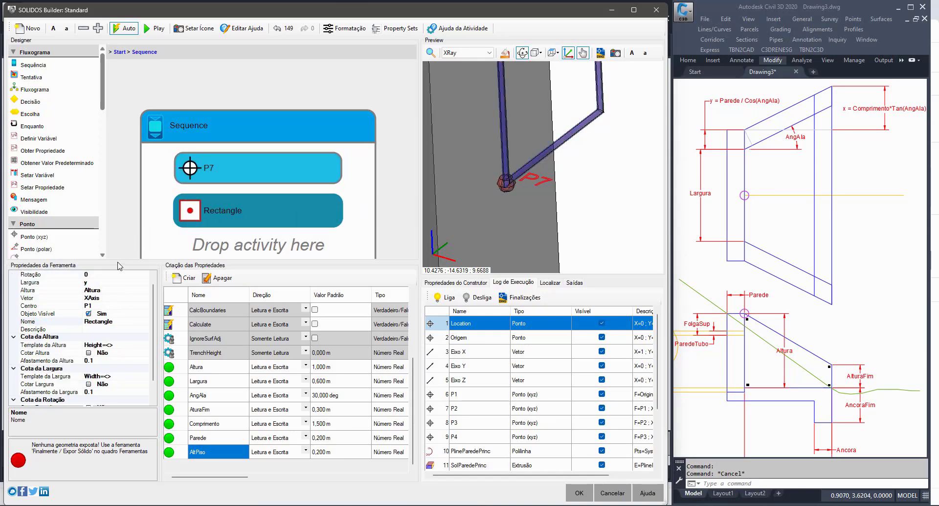
scroll(122, 303, up, 1)
scroll(118, 386, down, 2)
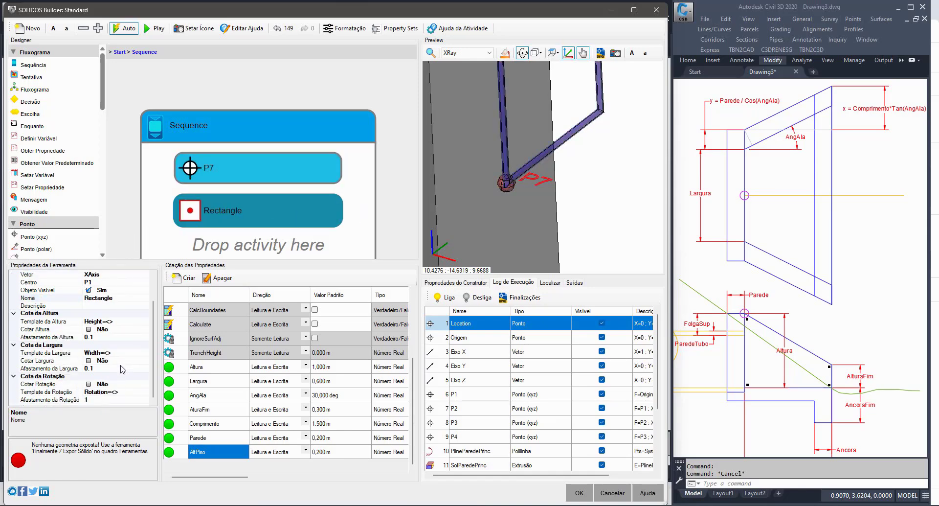
scroll(120, 343, up, 2)
click(114, 313)
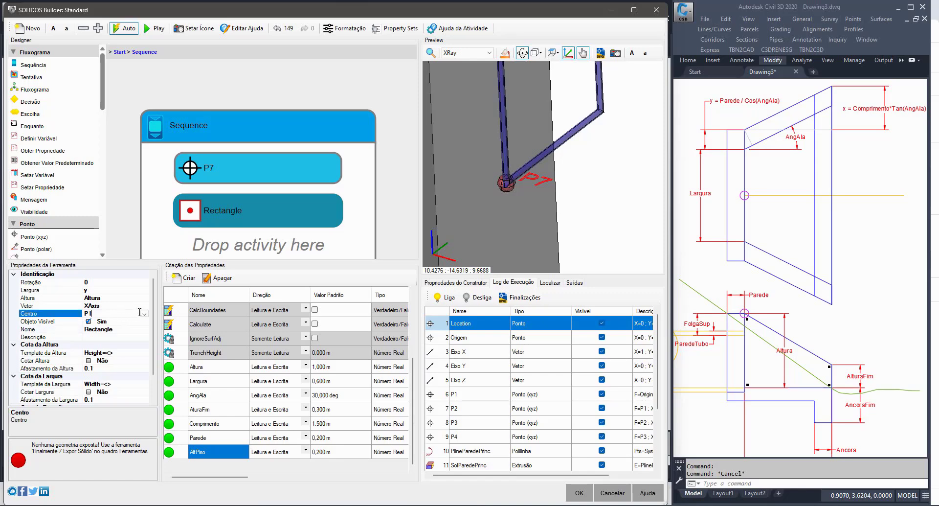
click(145, 313)
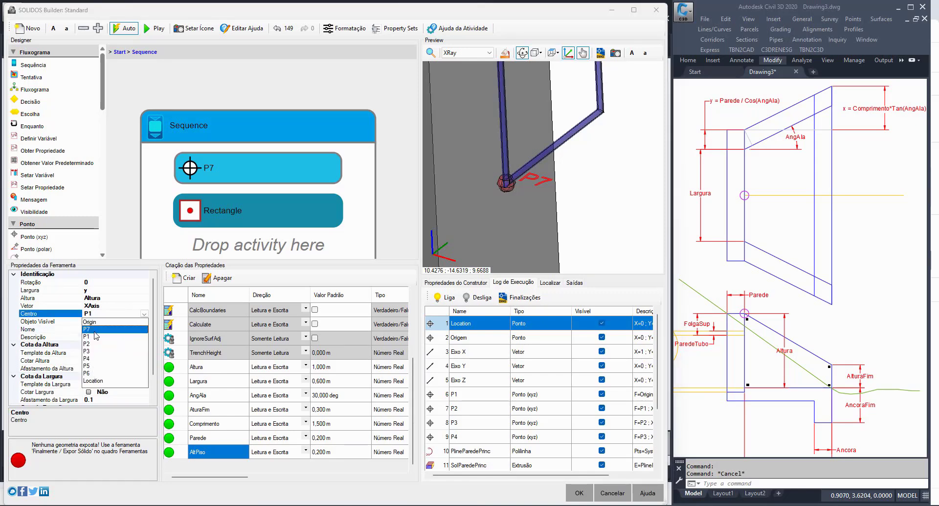
click(93, 328)
drag(525, 161, 582, 179)
scroll(581, 180, down, 5)
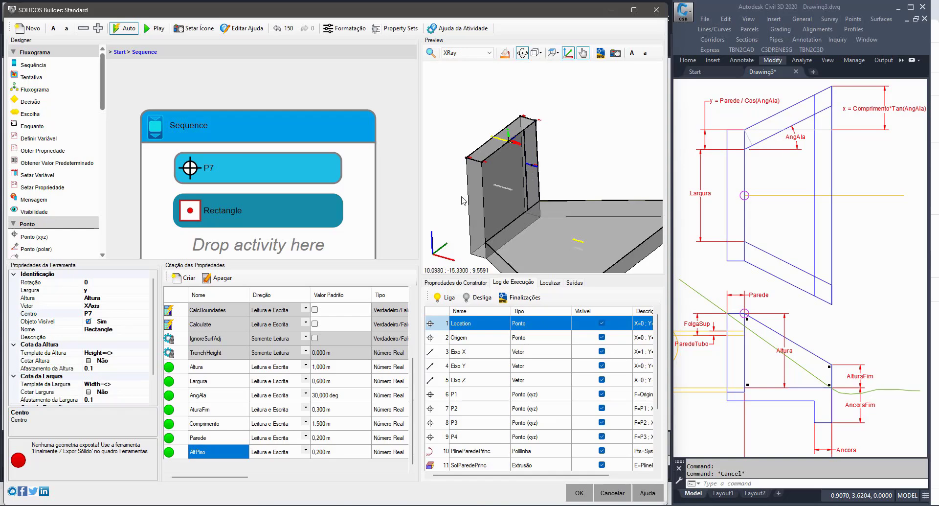
Step: Duplicate point P7 within the sequence and rename the copy P8
click(288, 175)
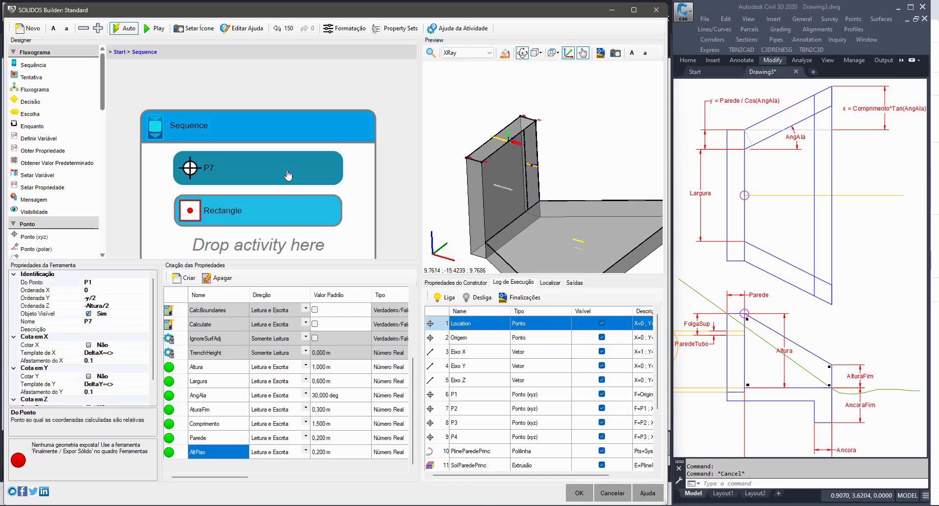
key(ctrl+v)
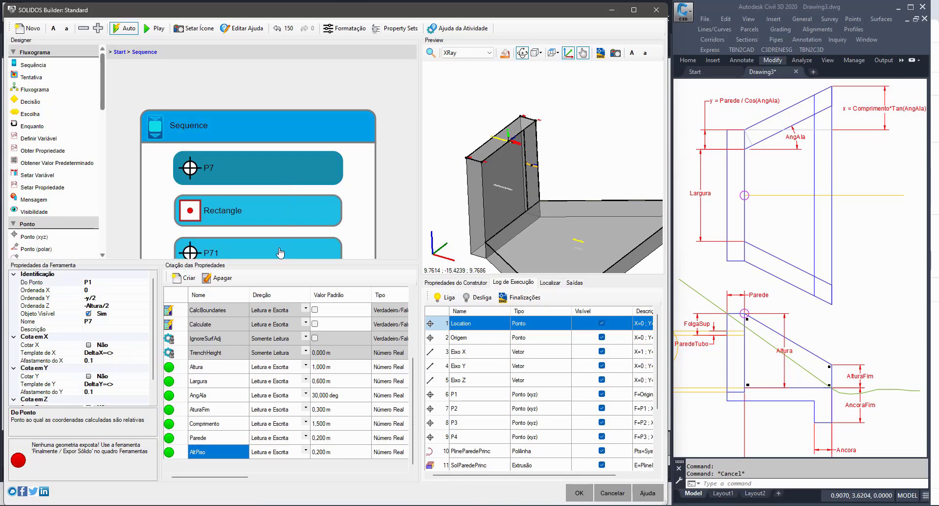
click(240, 246)
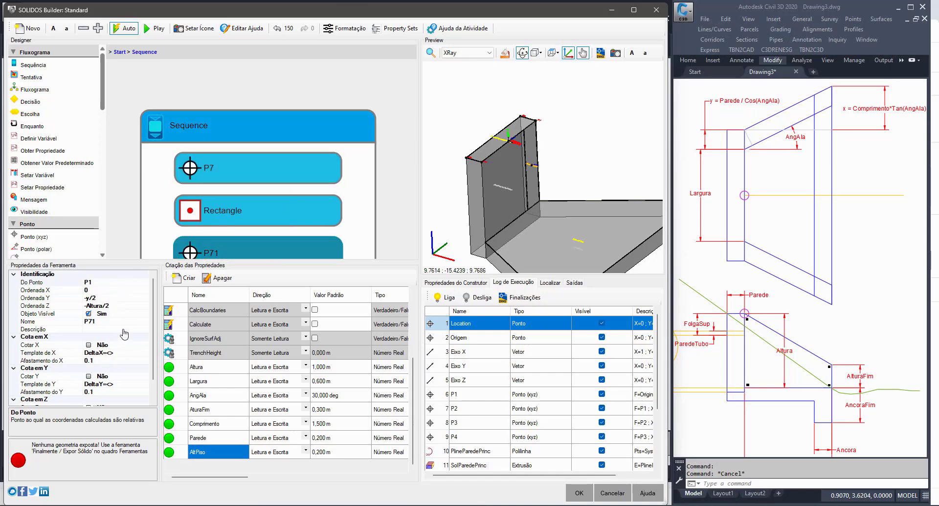
click(108, 319)
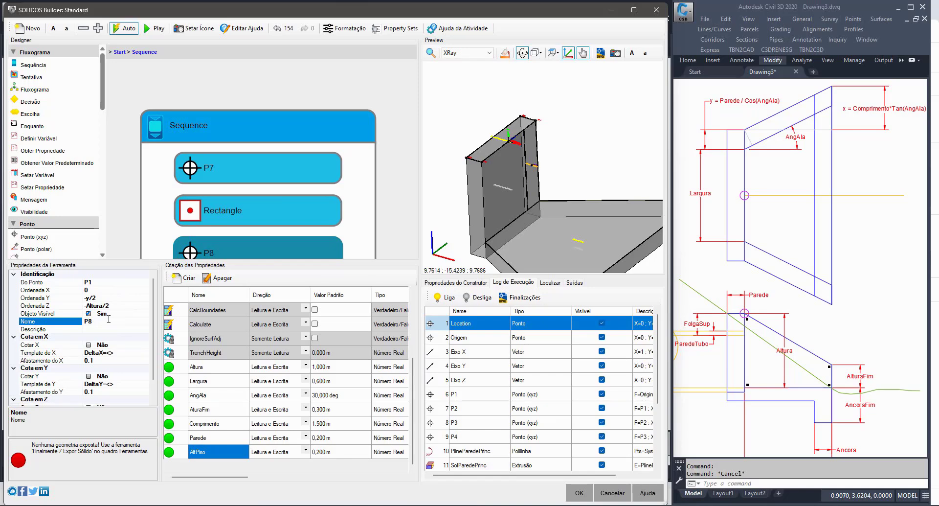
click(517, 246)
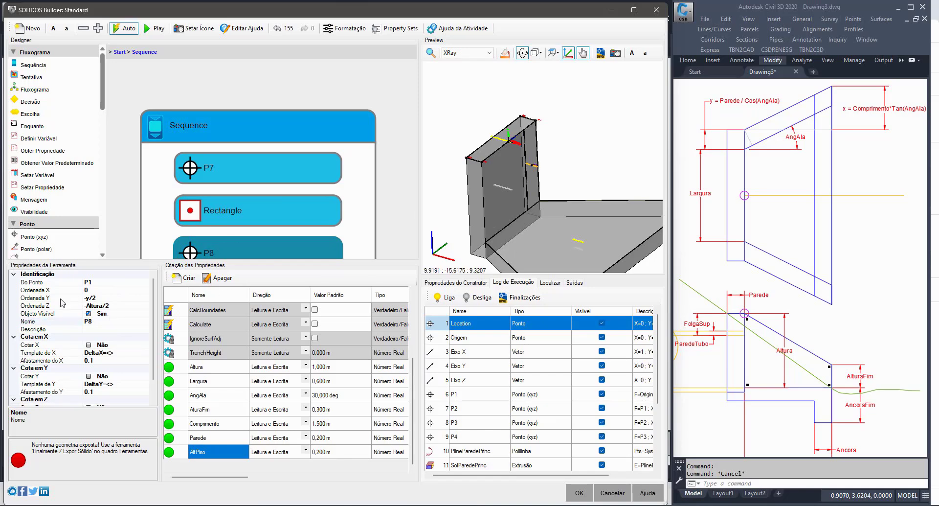
Step: Set P8's reference point to P4, the main wall's opposite corner, and its Y offset to y/2
scroll(498, 180, up, 6)
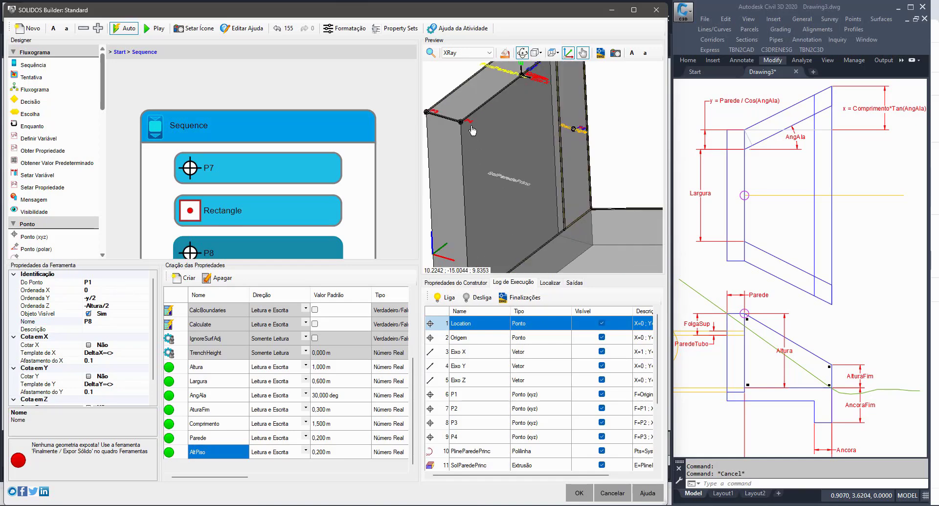
drag(465, 120, 497, 129)
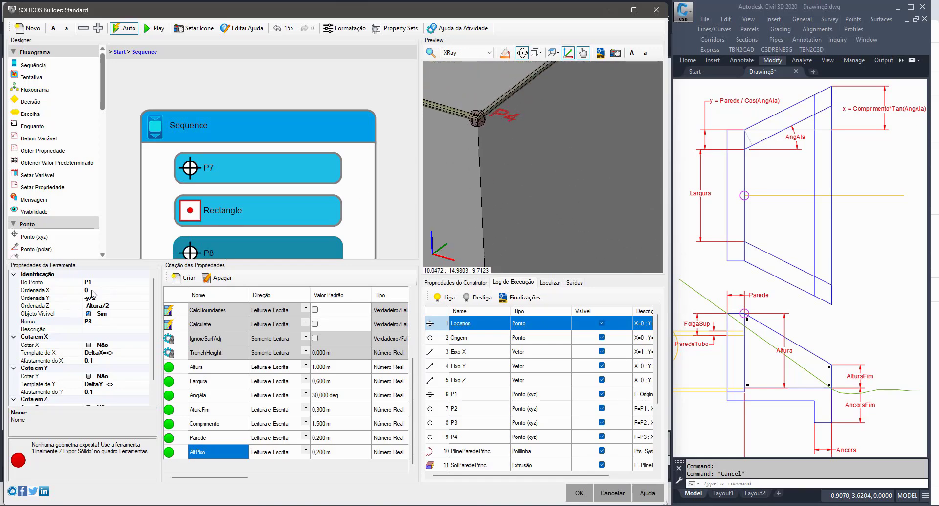
click(121, 281)
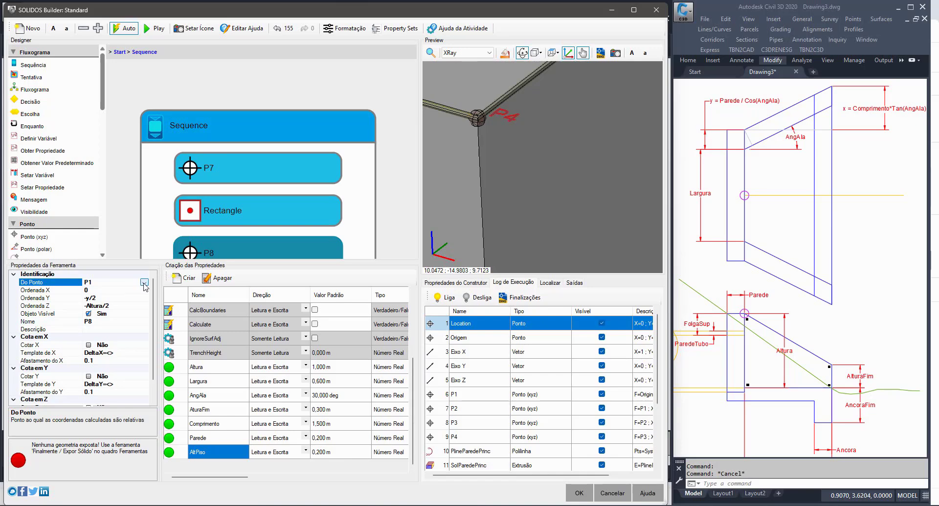
click(144, 282)
click(90, 331)
scroll(516, 133, down, 3)
scroll(486, 200, up, 4)
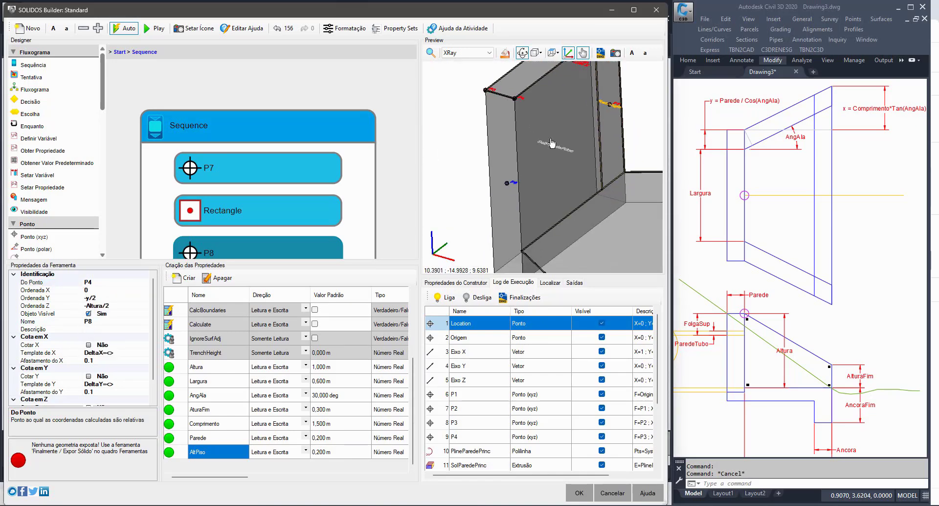
click(109, 299)
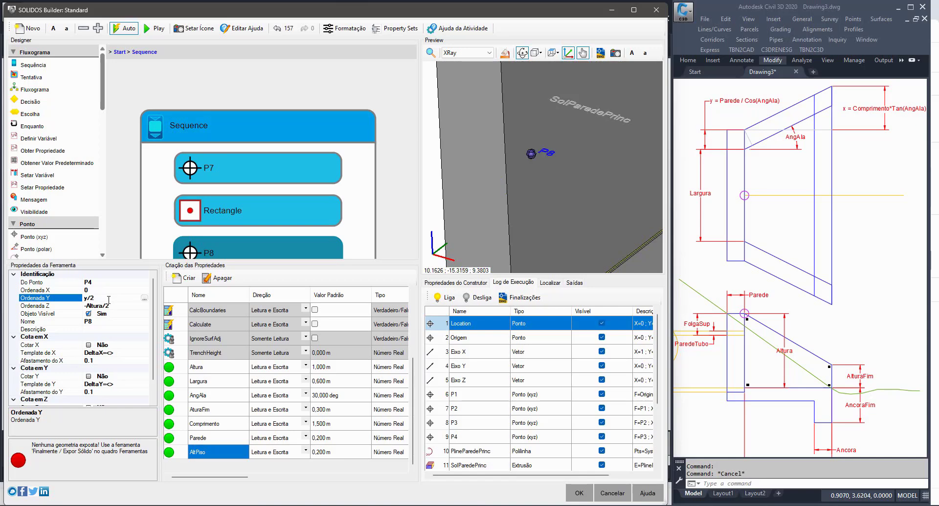
scroll(511, 191, down, 4)
Step: Duplicate the rectangle after P8 and set the copy's centre to P8
click(269, 208)
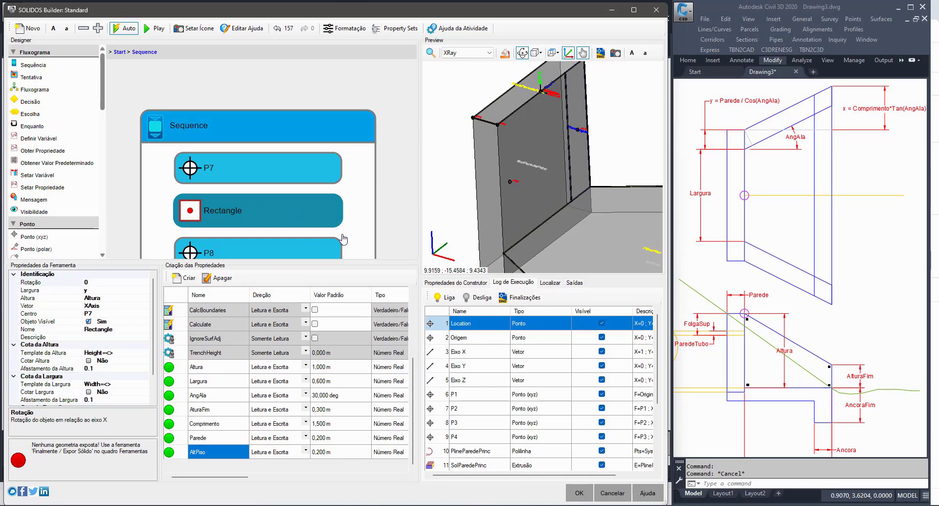
key(ctrl+c)
key(ctrl+v)
click(303, 208)
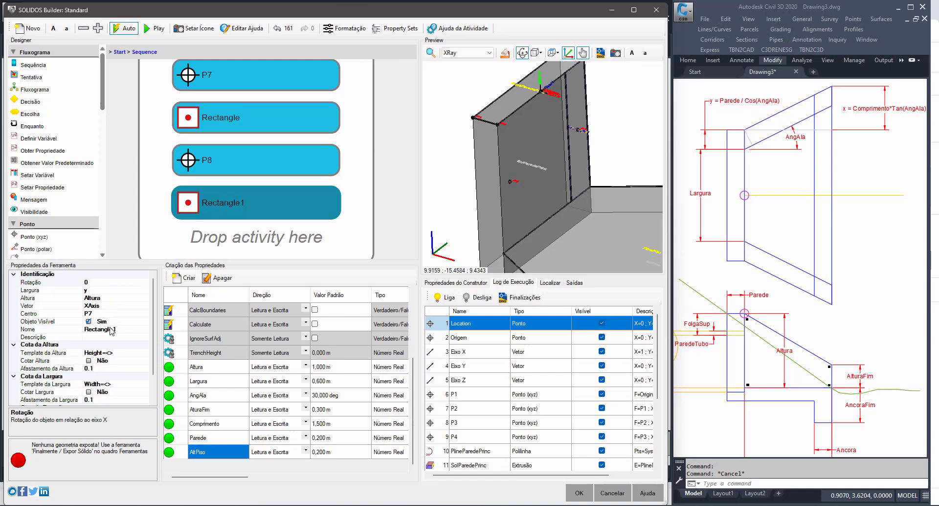
click(119, 315)
click(145, 313)
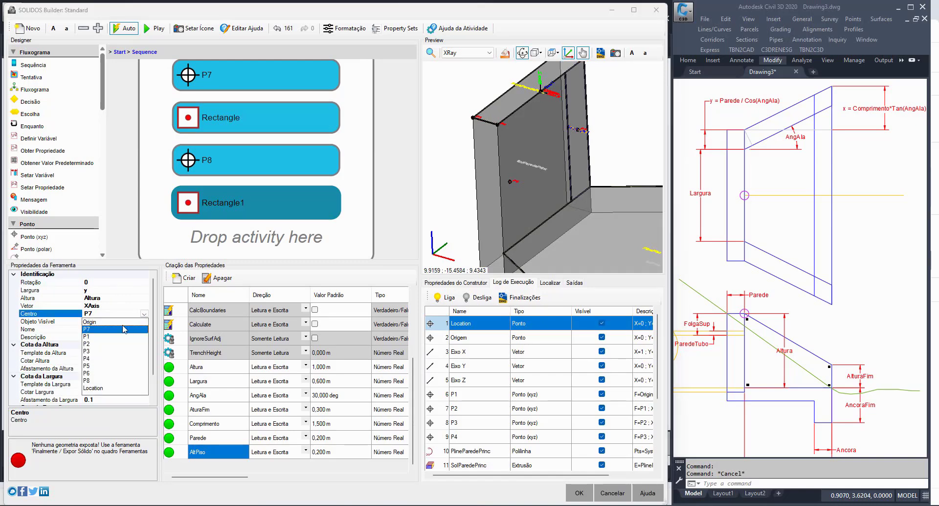
click(88, 381)
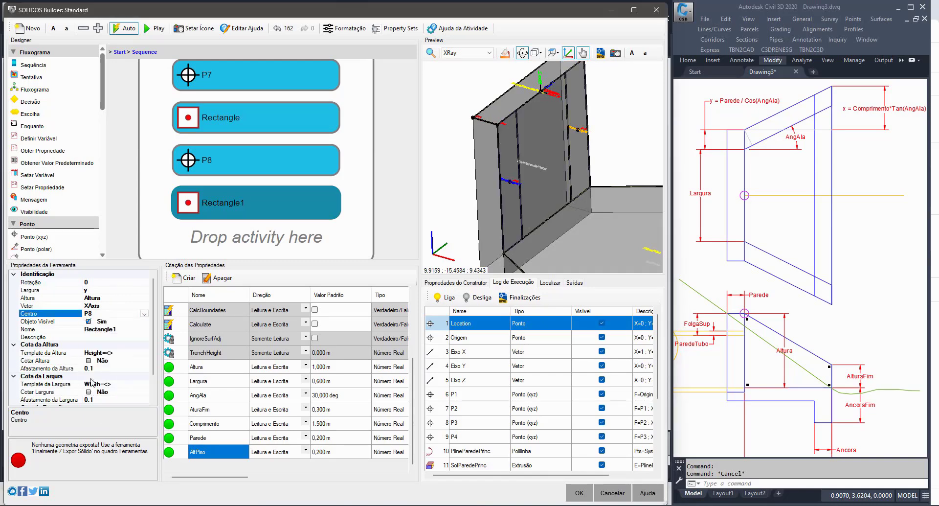
scroll(489, 158, down, 3)
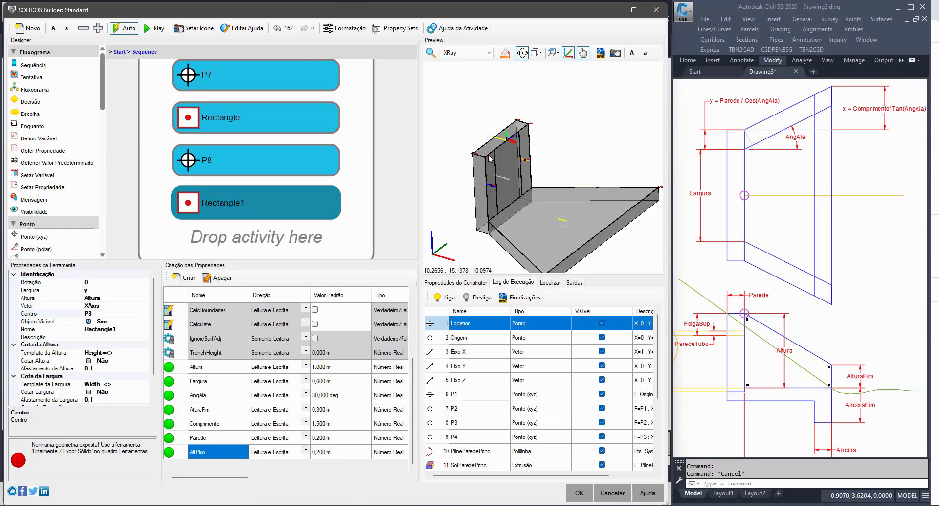
middle_drag(491, 192, 482, 158)
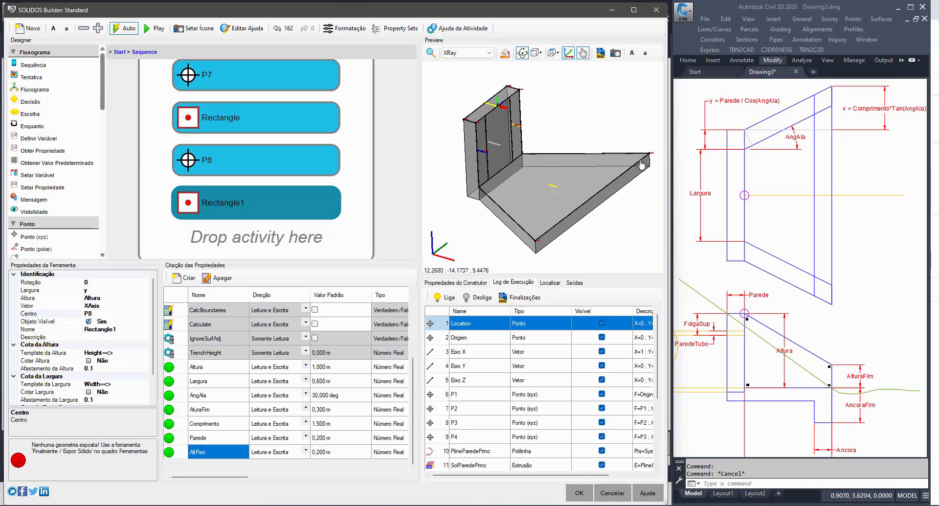
Step: Add an XYZ point at the end of the sequence, with the floor's outer corner P6 as its reference point
scroll(641, 164, up, 5)
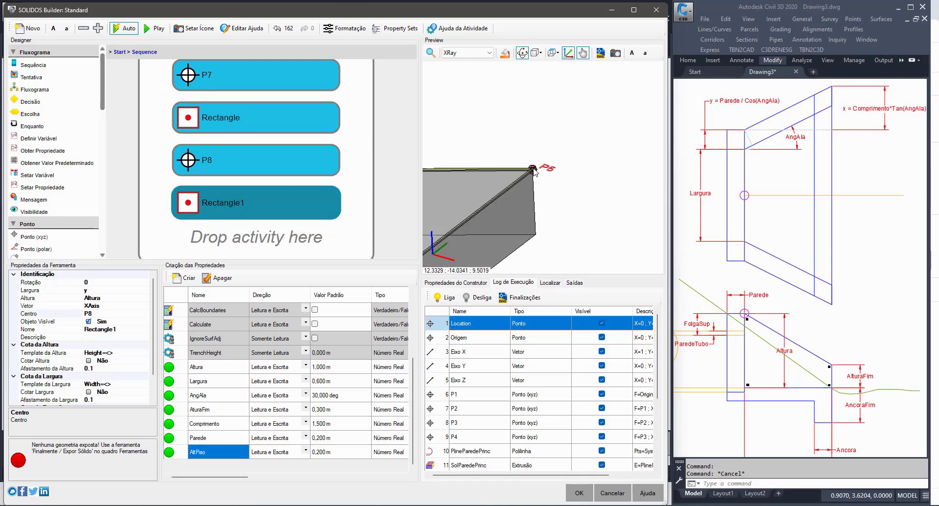
ctrl+scroll(315, 149, down, 3)
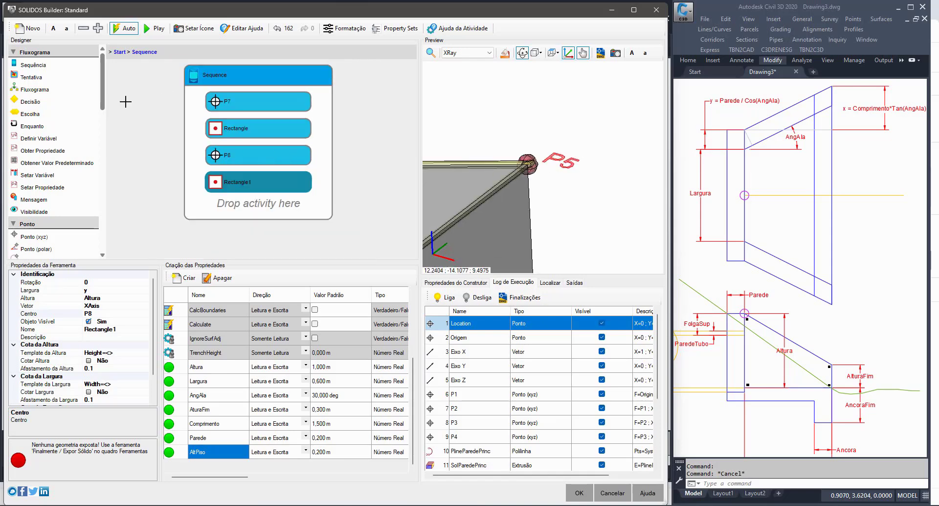
scroll(81, 105, down, 3)
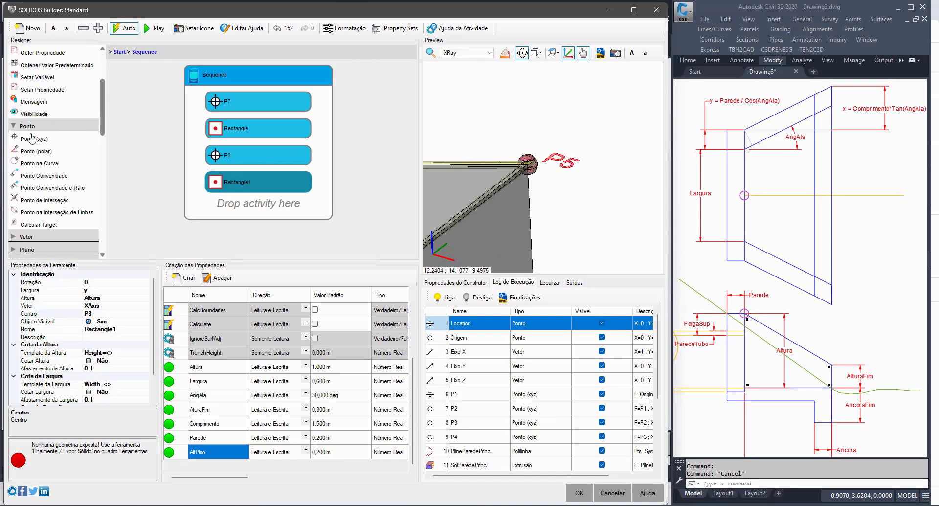
drag(27, 143, 241, 215)
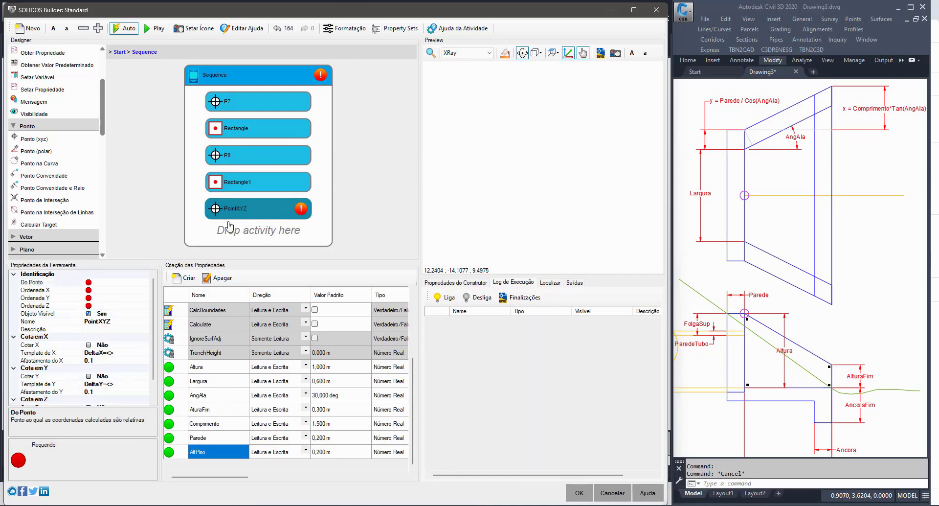
click(123, 282)
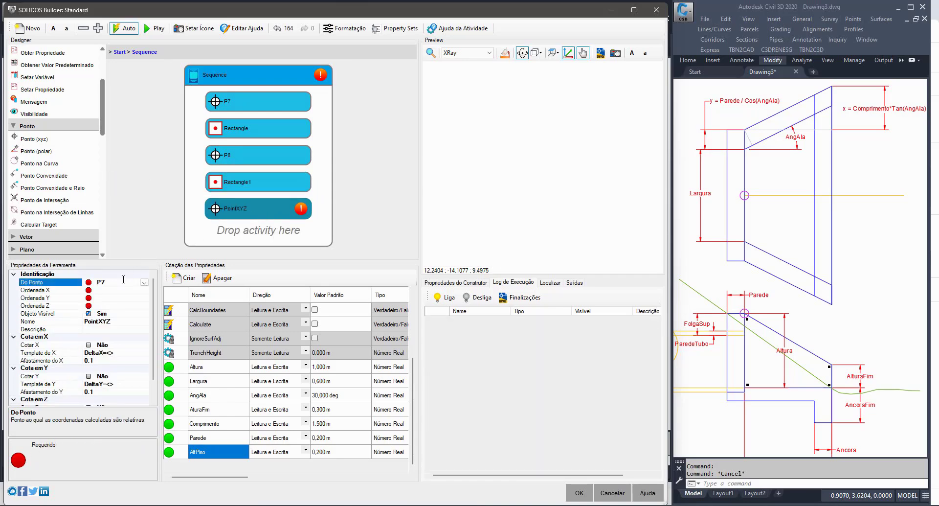
key(Return)
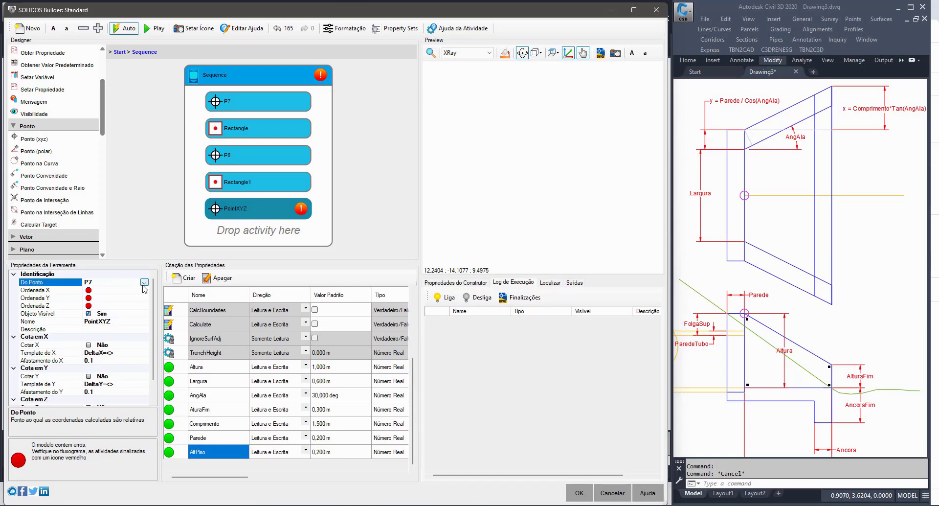
click(144, 283)
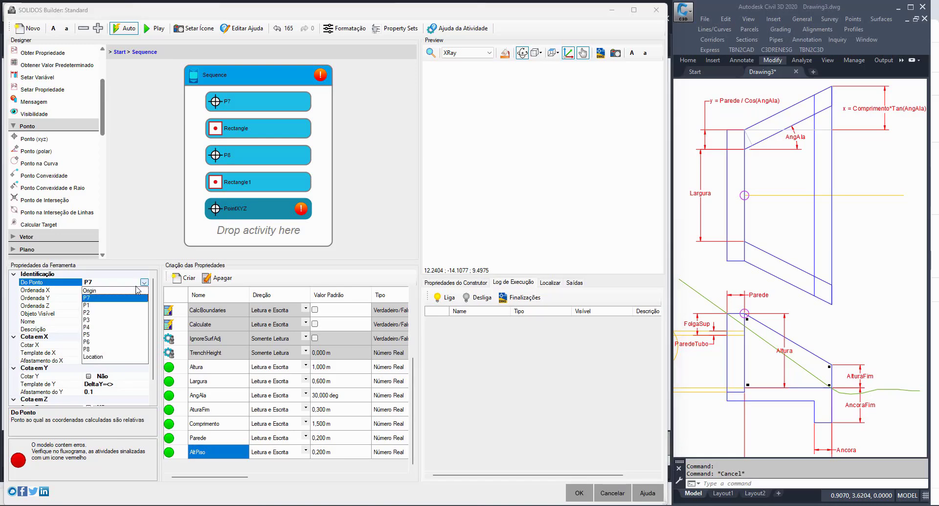
click(97, 341)
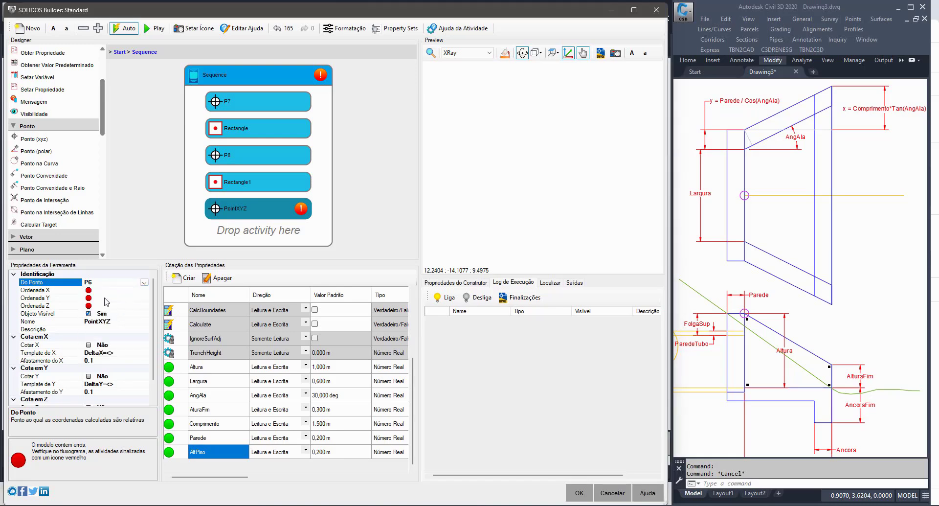
Step: Name the new point P9 and set its X offset to 0 and Y offset to -y/2
click(120, 321)
text(P9)
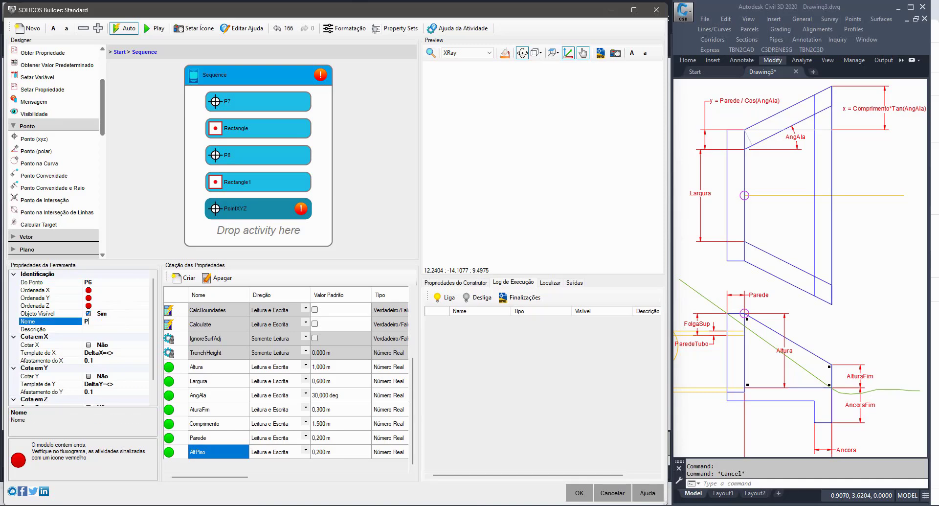
click(107, 288)
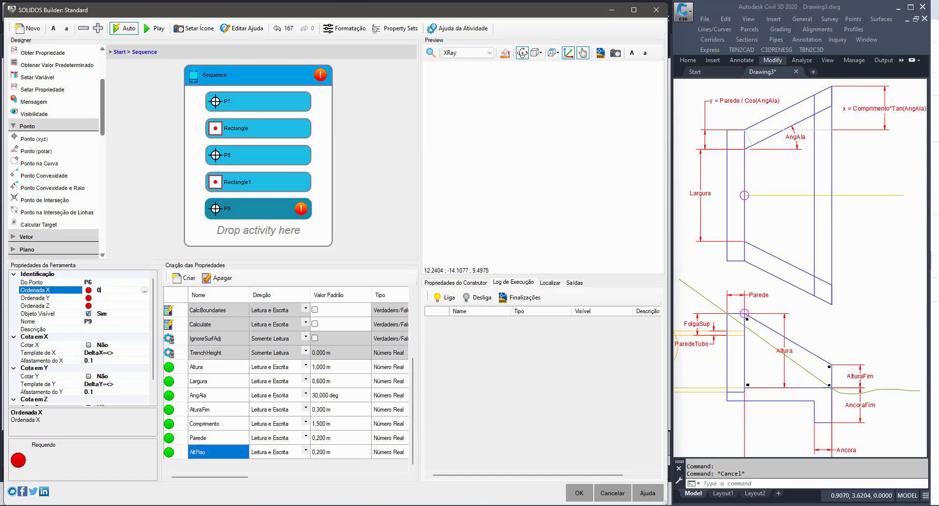
click(112, 298)
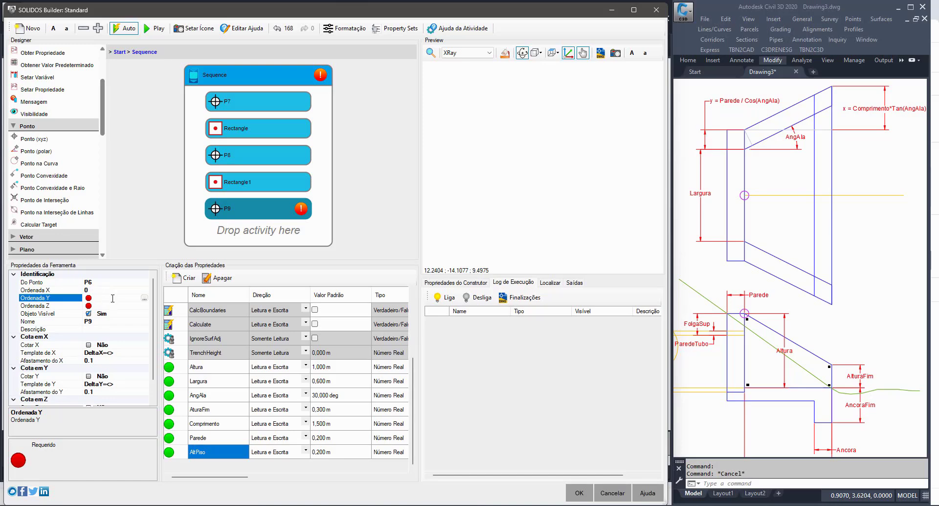
text(-y/2)
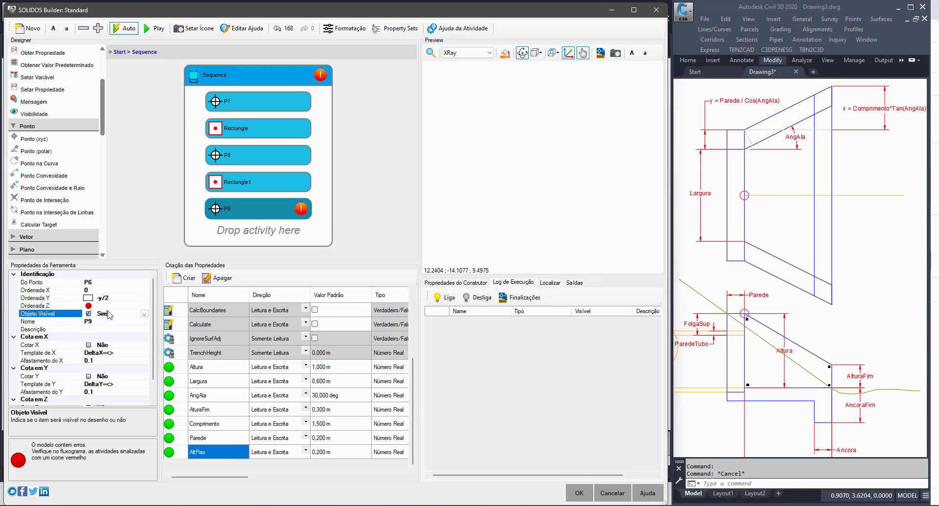
Step: Check the wing's end-height dimension in the reference drawing and try to set P9's Z offset to AltFim/2
click(119, 306)
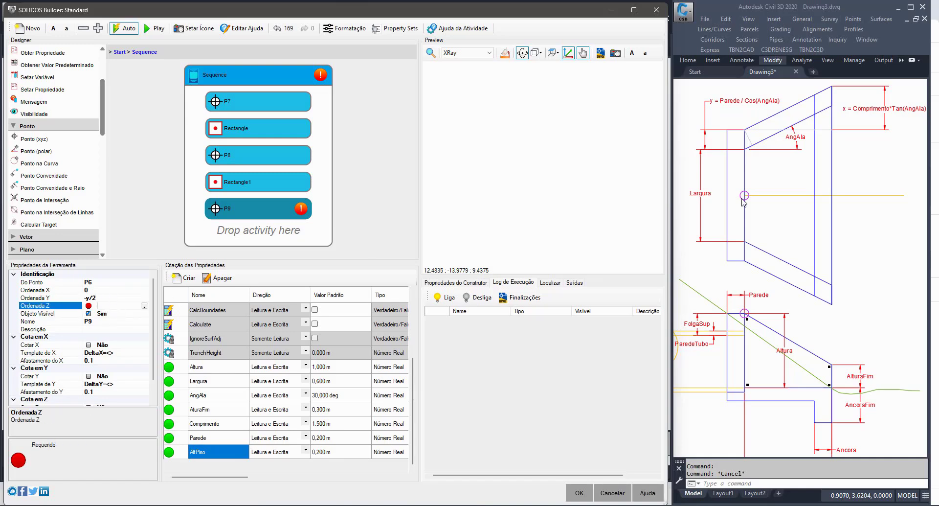
click(852, 376)
click(853, 377)
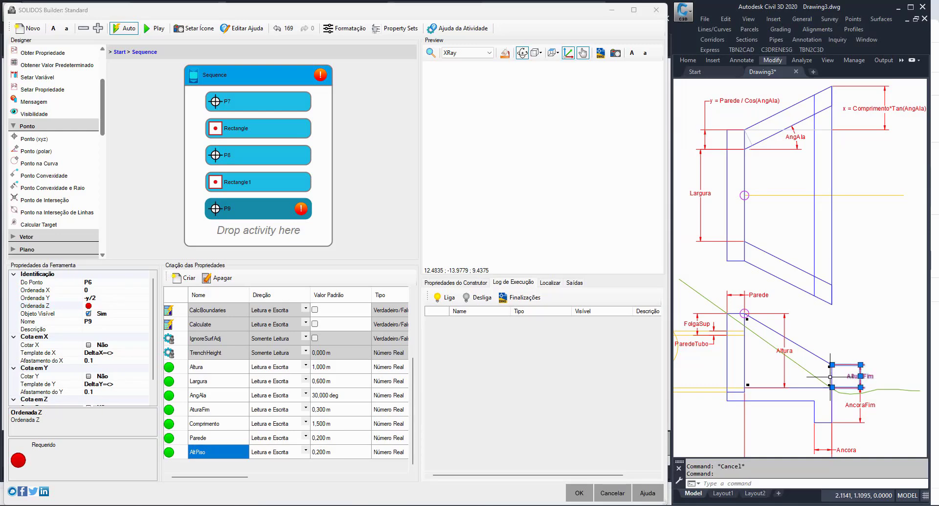
click(112, 305)
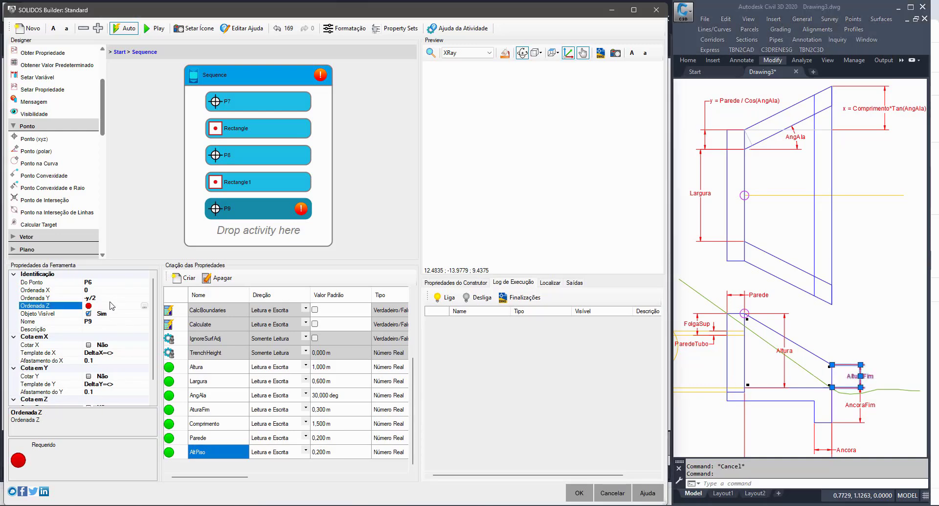
text(AltFim/2)
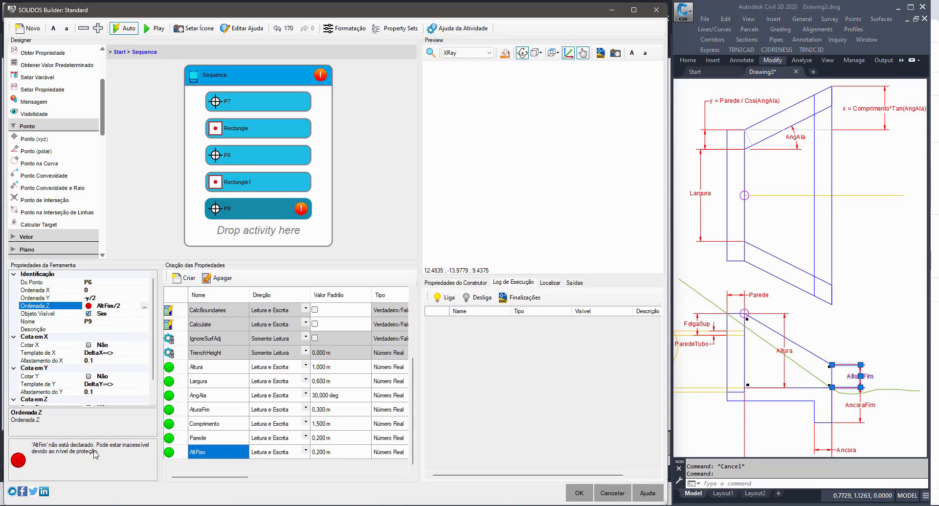
drag(103, 451, 47, 445)
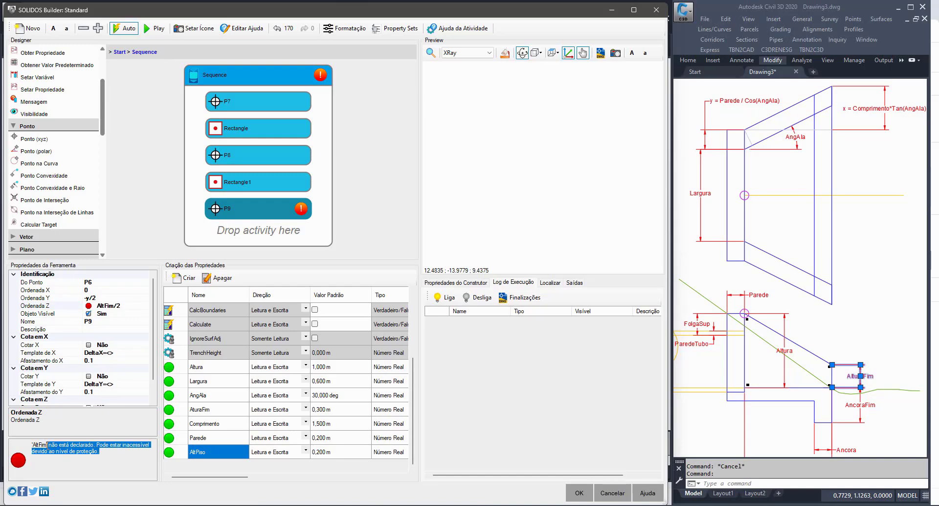
click(183, 277)
click(209, 453)
text(AltPiso)
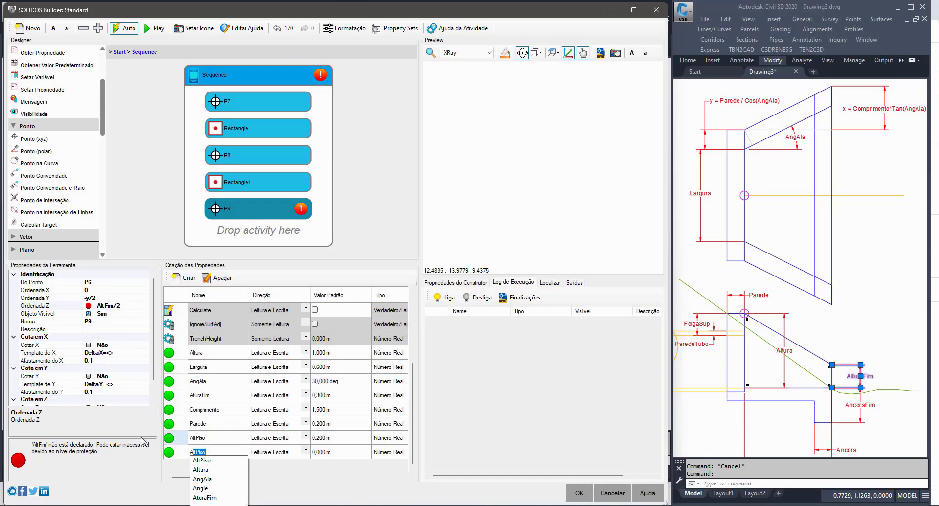
click(222, 397)
click(178, 456)
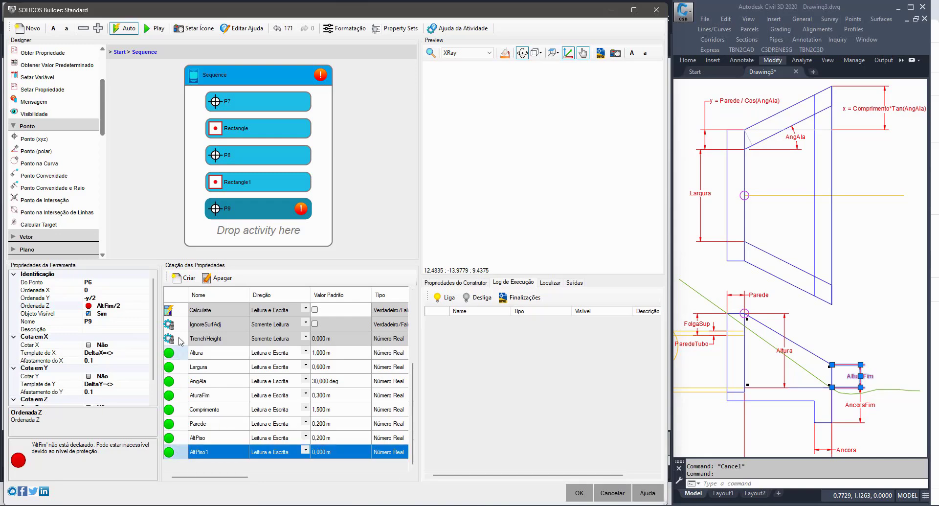
click(218, 277)
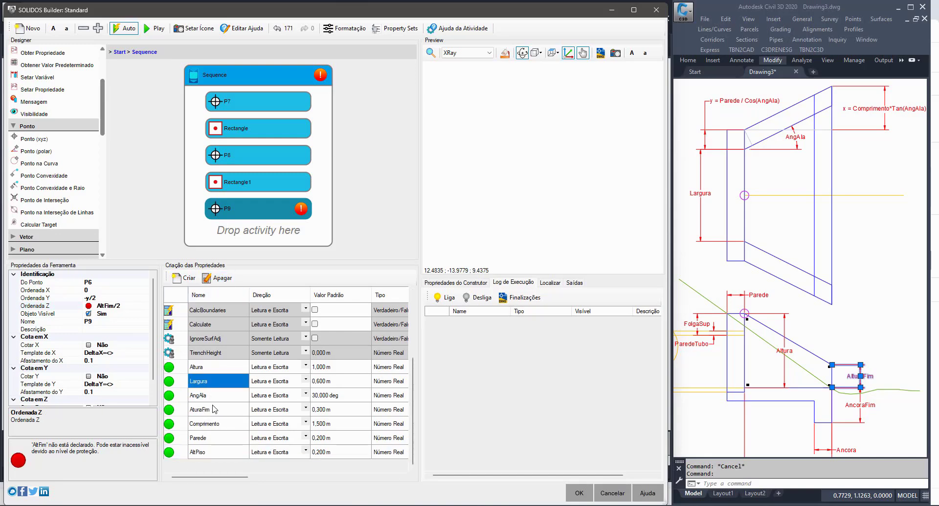
click(218, 425)
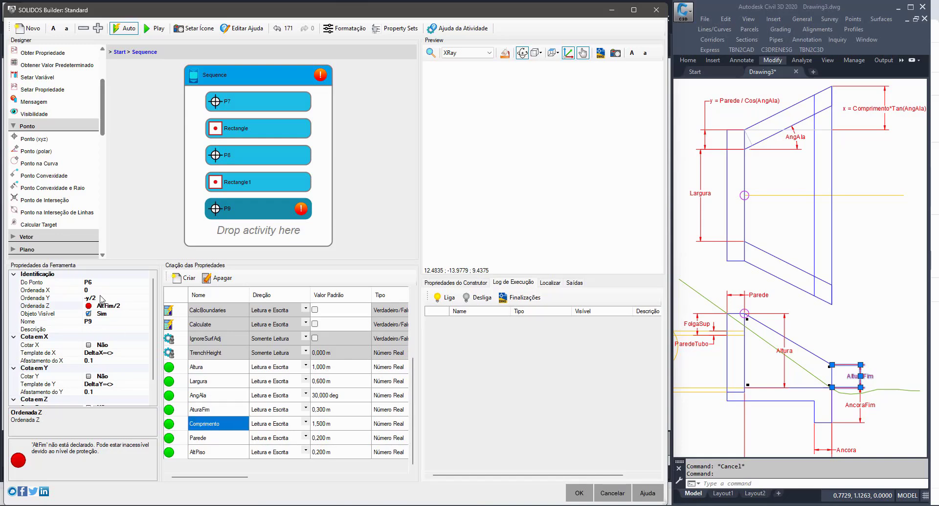
Step: Correct point P9's Z ordinate to AturaFim/2
click(118, 304)
double_click(105, 305)
text(AturaFim)
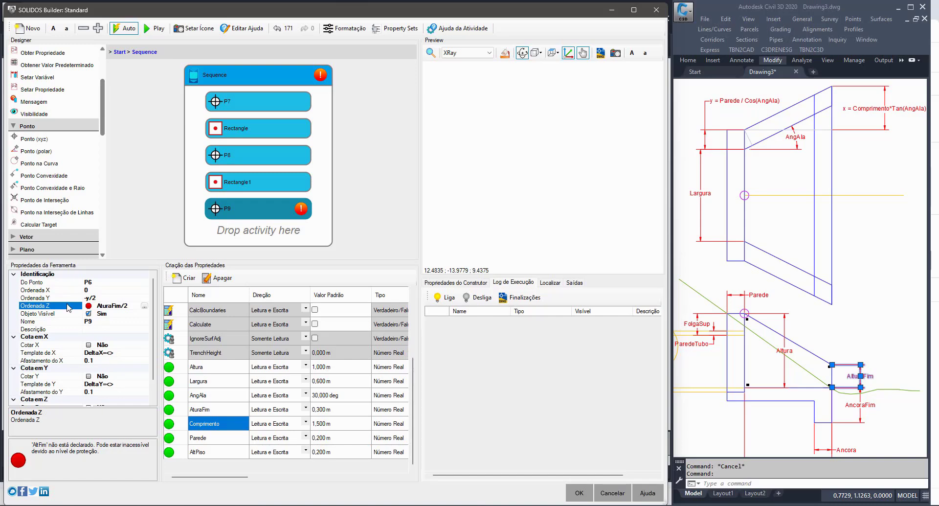
key(Return)
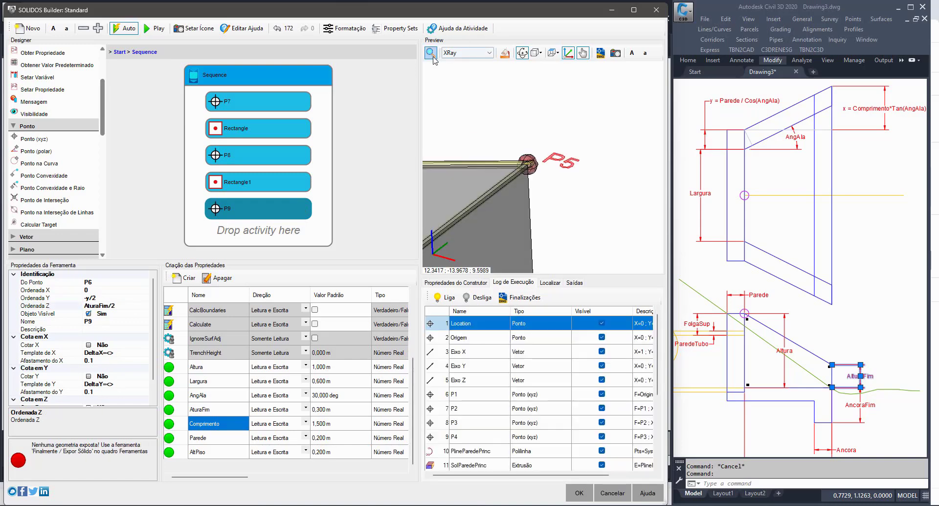
Step: Reopen the Sequence group and change point P9's reference point to P5
click(431, 52)
click(542, 194)
drag(543, 194, 615, 215)
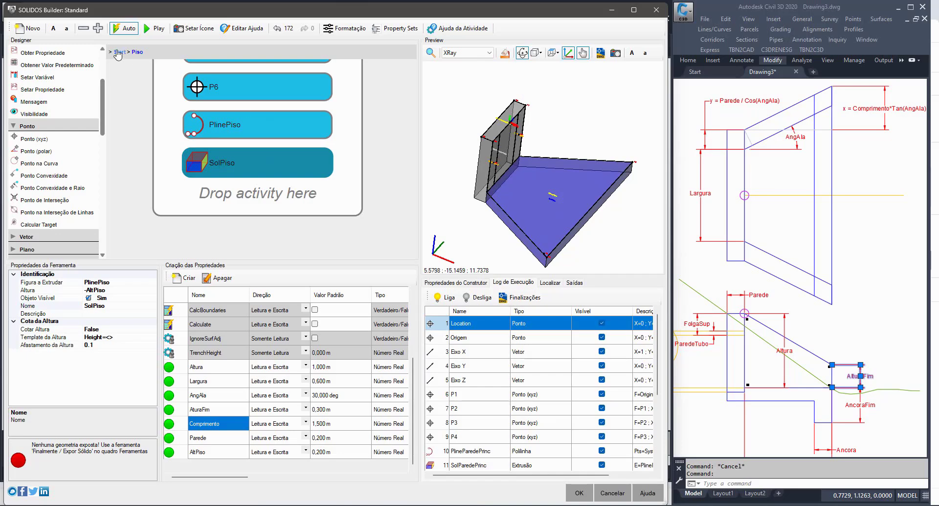
click(118, 53)
double_click(234, 238)
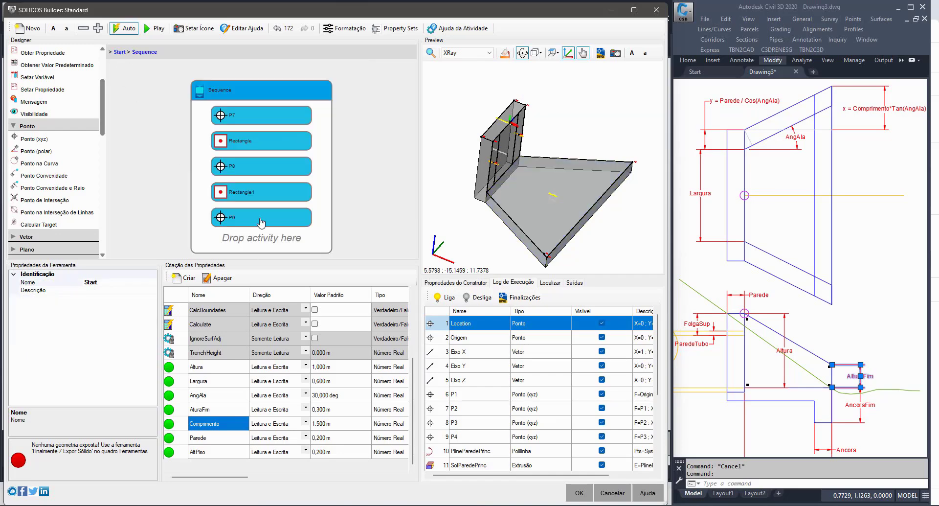
click(262, 222)
scroll(116, 342, up, 1)
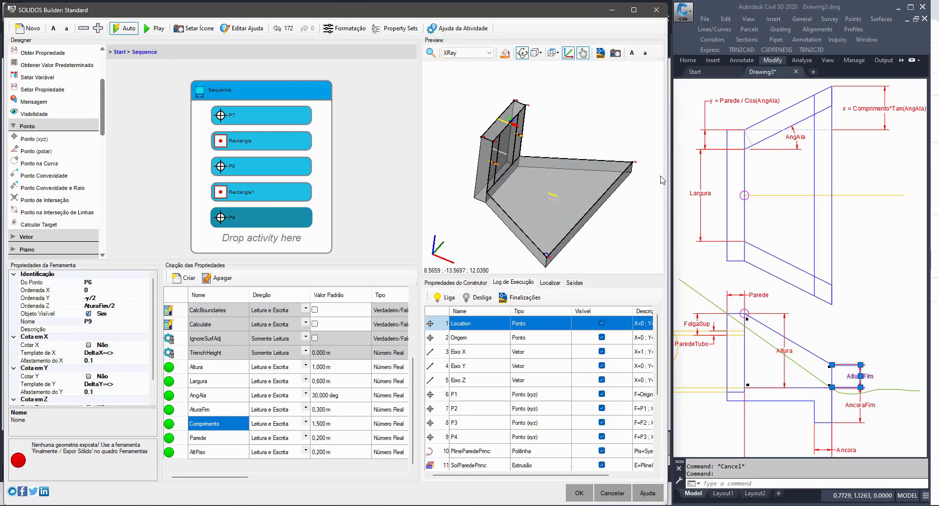
scroll(640, 174, up, 5)
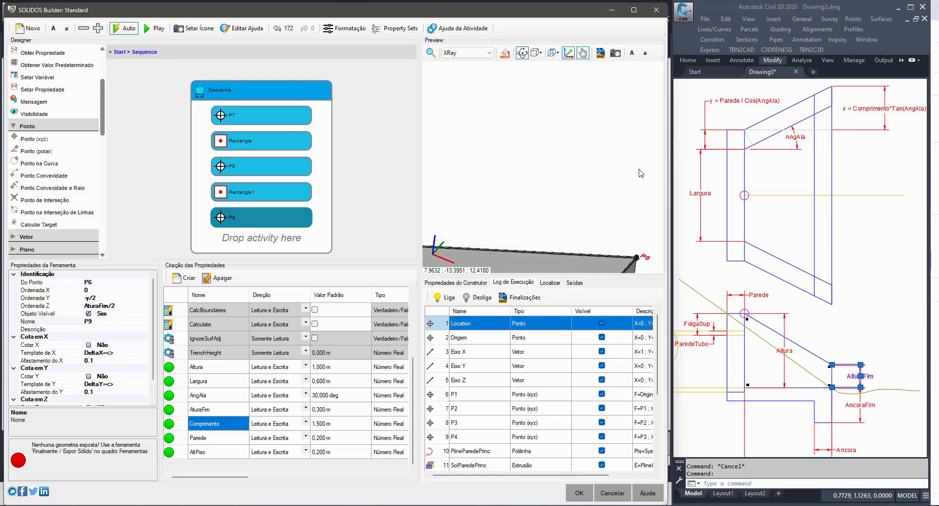
click(122, 280)
click(143, 282)
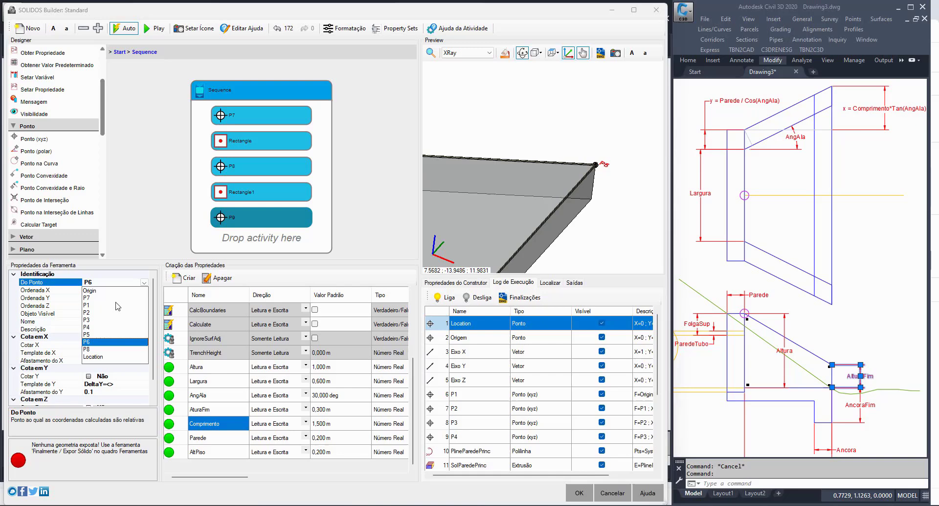
click(88, 335)
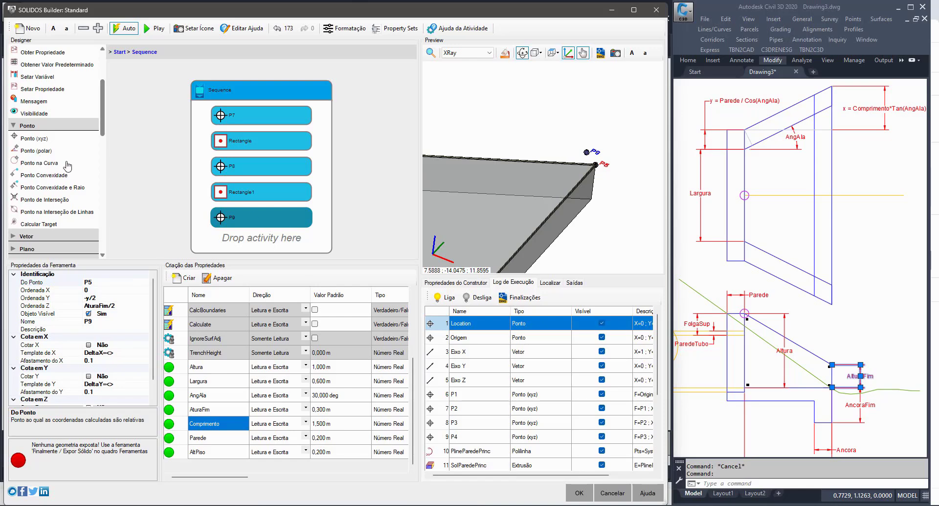
Step: Add a rectangle after P9 in the sequence with rotation 0, width y and height AlturaFim
scroll(49, 161, down, 5)
drag(32, 153, 259, 235)
click(119, 282)
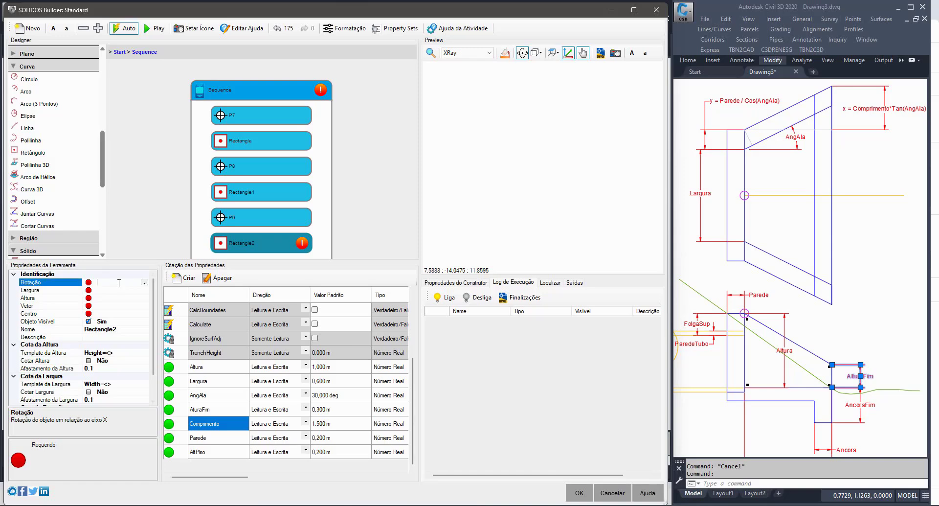
text(0)
click(110, 290)
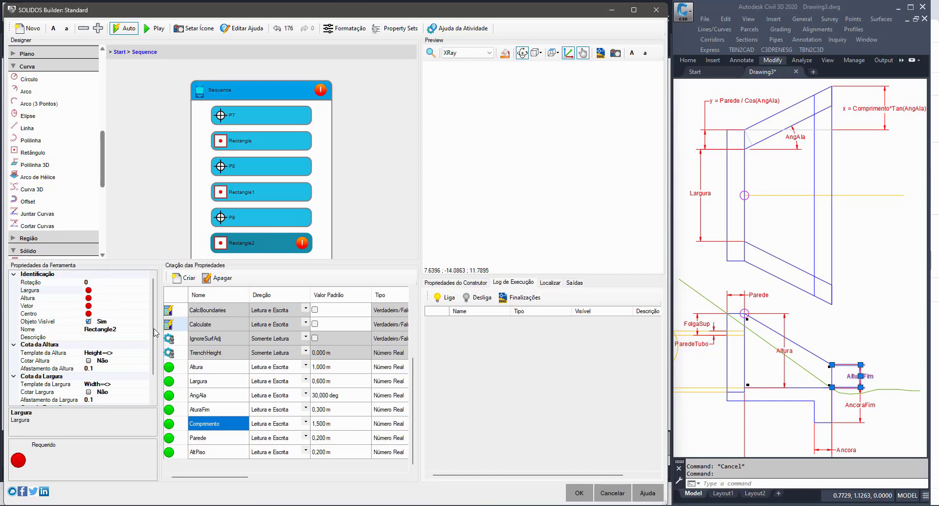
click(105, 290)
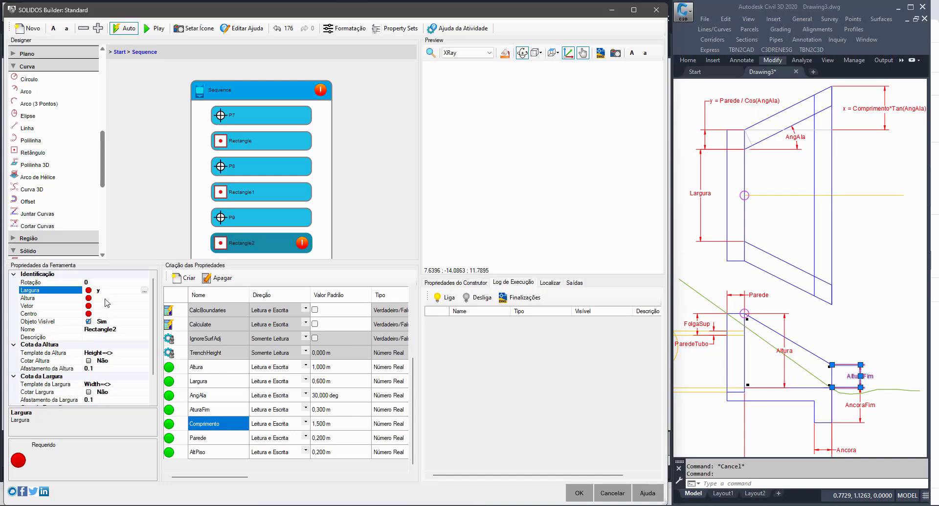
click(105, 298)
text(AlturaFim)
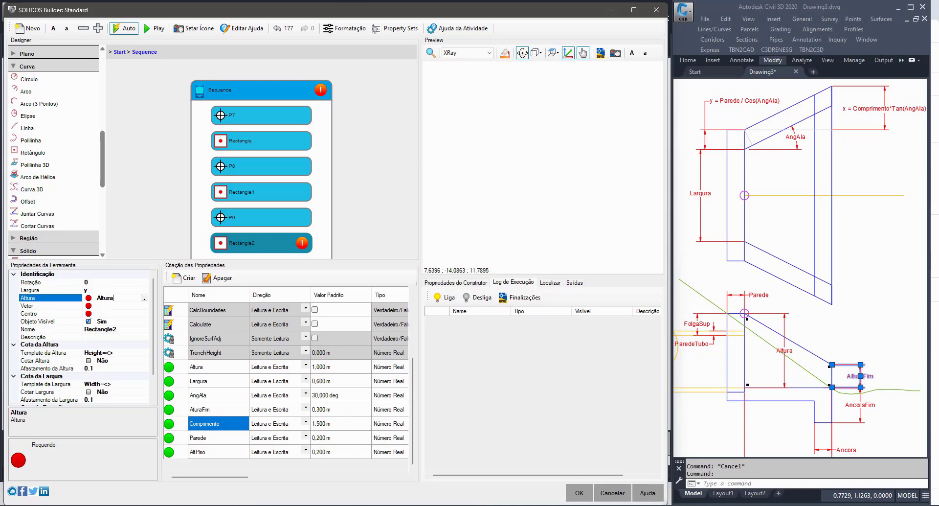
Step: Set the new rectangle's normal vector to XAxis and its centre to P9
click(104, 305)
text(XAxis)
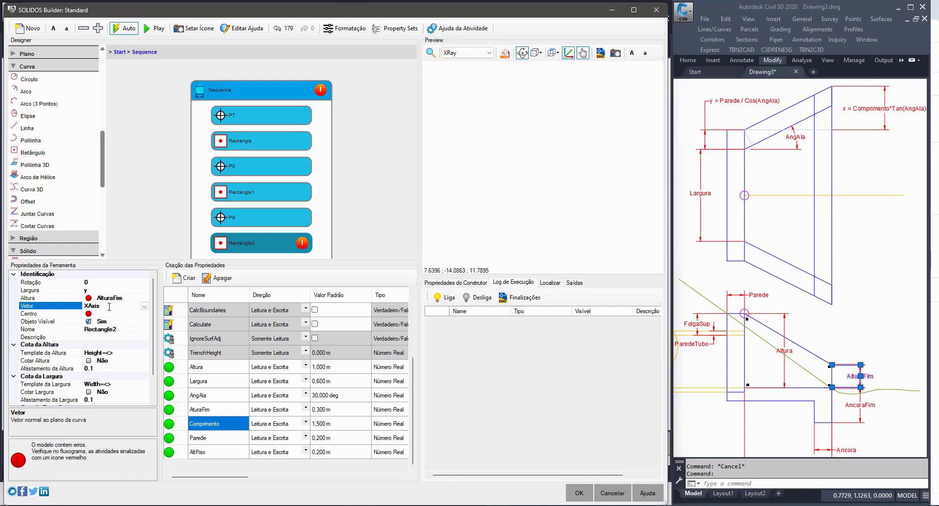
click(111, 313)
text(Origin)
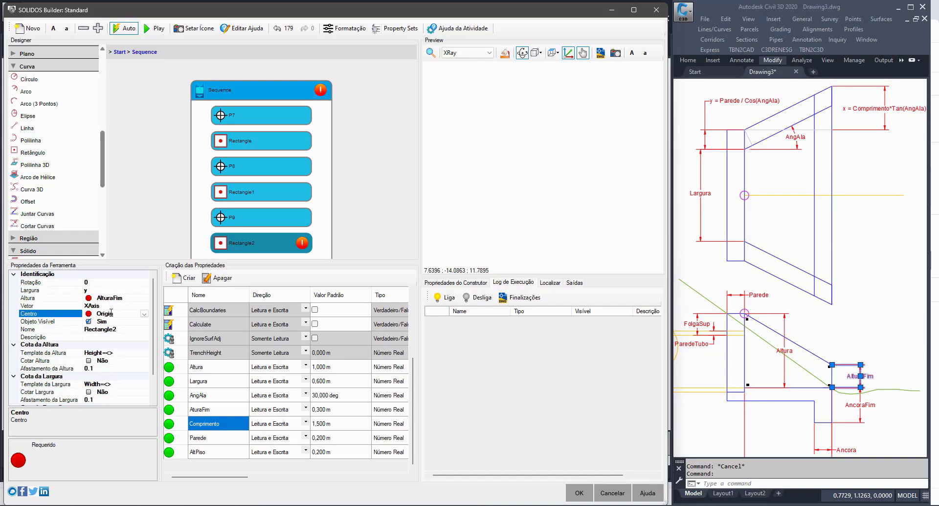
key(Return)
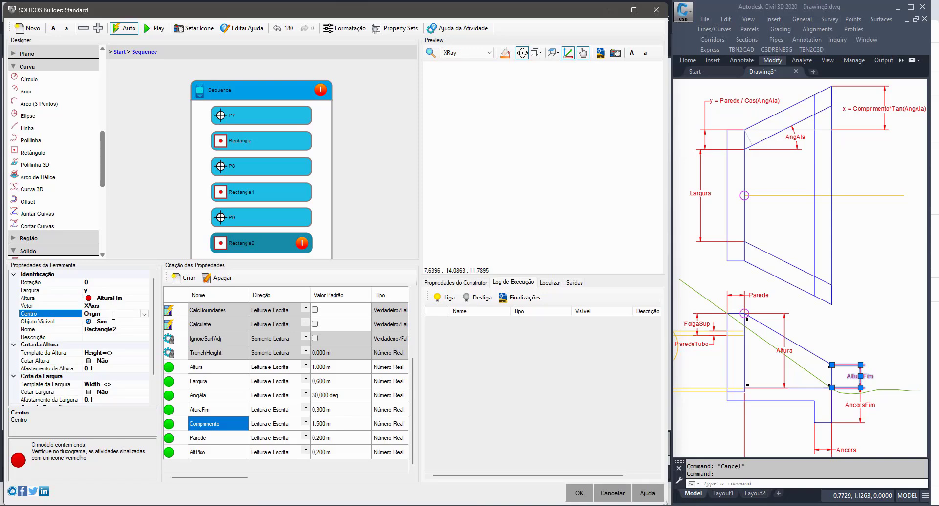
click(144, 314)
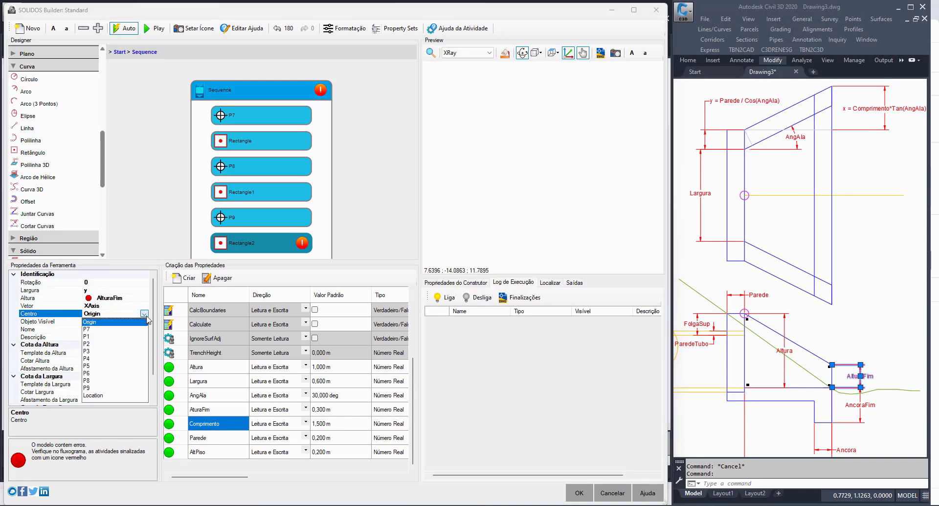
click(90, 388)
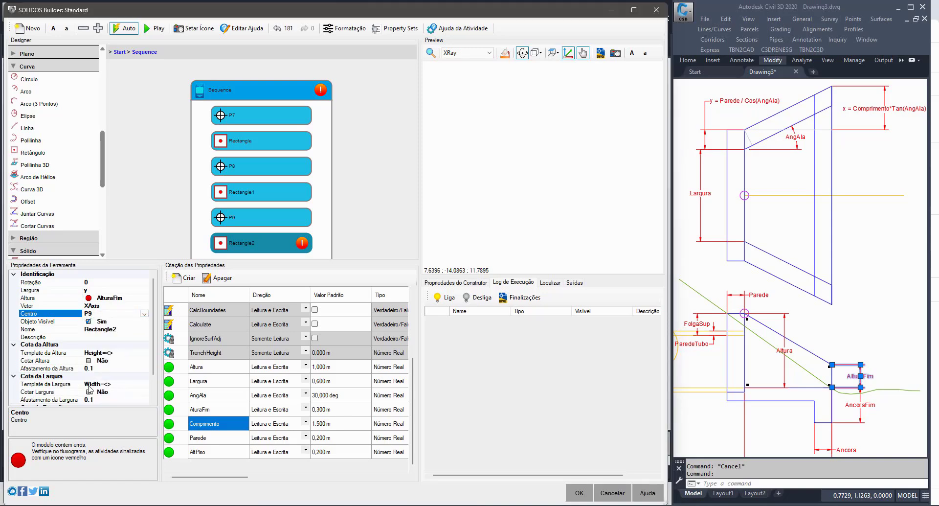
Step: Rename the misspelled AturaFim property to AlturaFim so it matches the rectangle's height reference
click(126, 300)
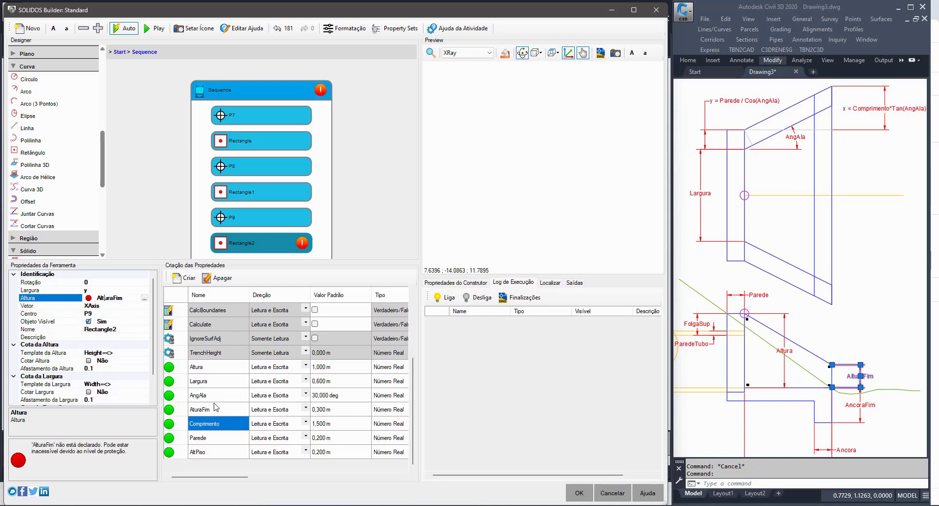
click(214, 409)
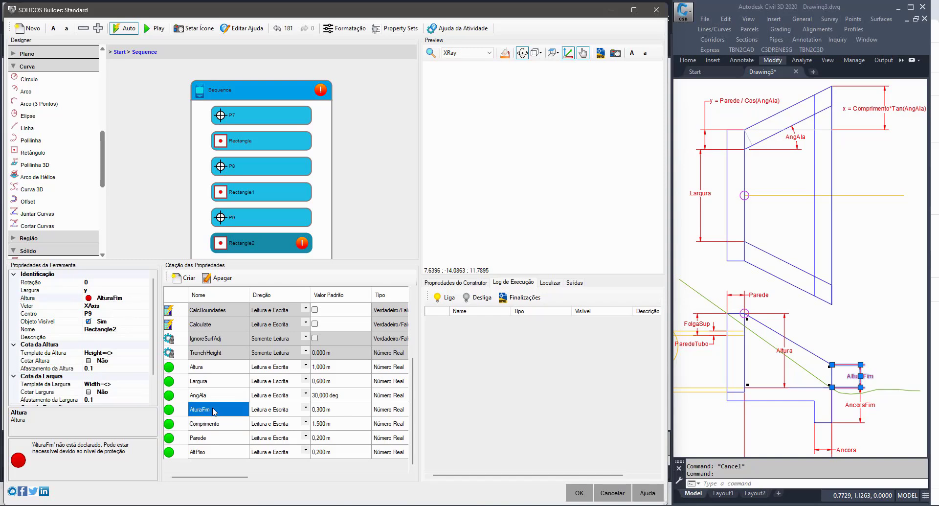
click(203, 409)
click(191, 408)
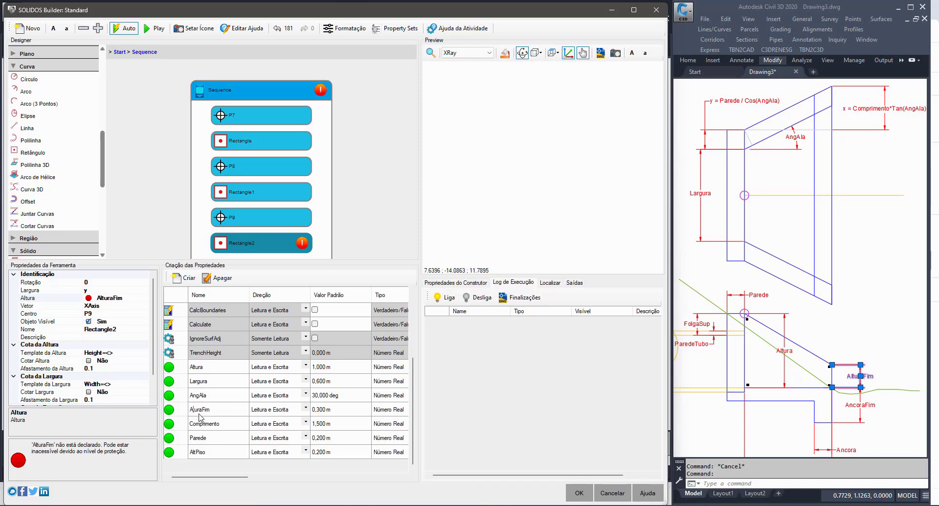
key(Return)
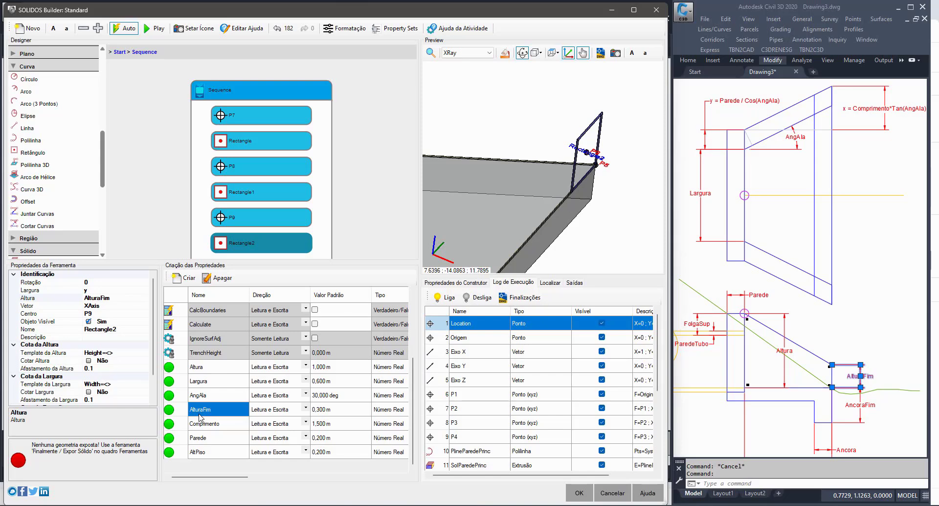
Step: Rename the first rectangle, centred on P7, as RetMaiorEsq
middle_drag(571, 190, 600, 118)
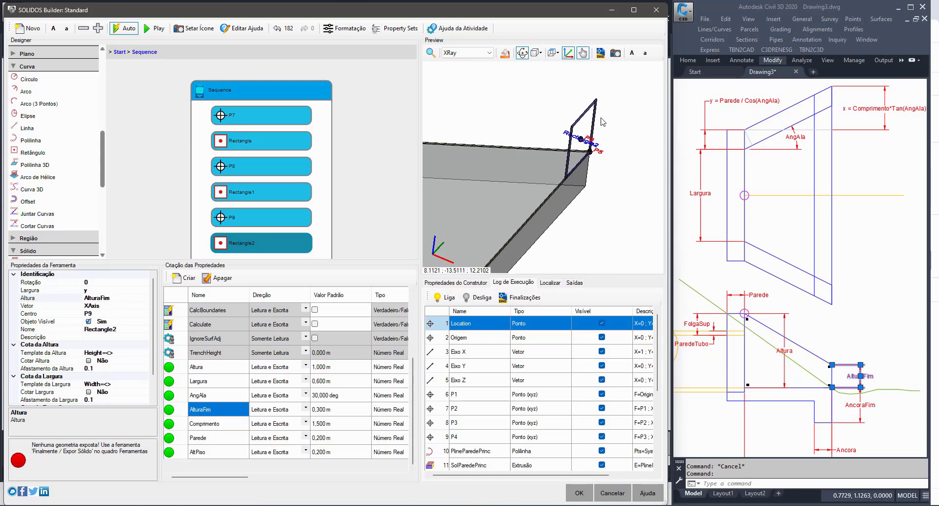
scroll(582, 147, down, 3)
scroll(582, 148, down, 5)
middle_drag(559, 201, 604, 214)
drag(602, 120, 565, 127)
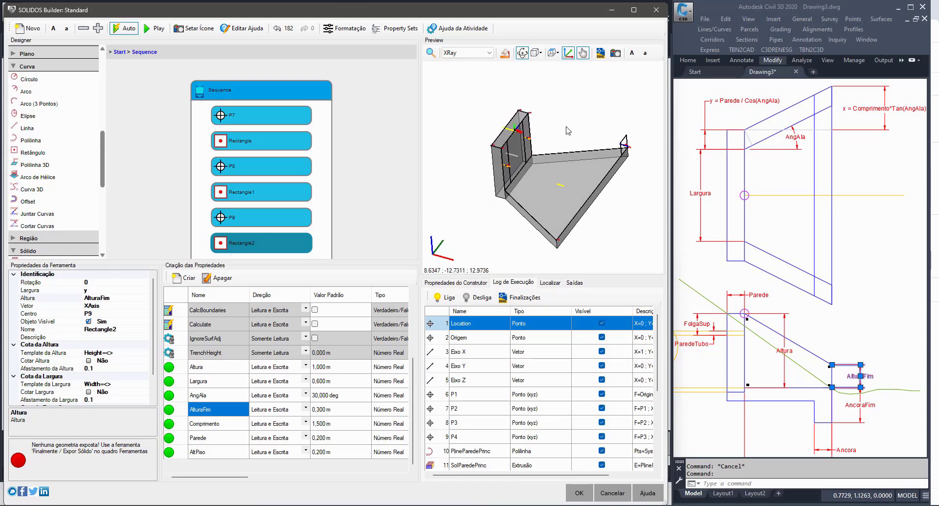
middle_drag(606, 198, 590, 203)
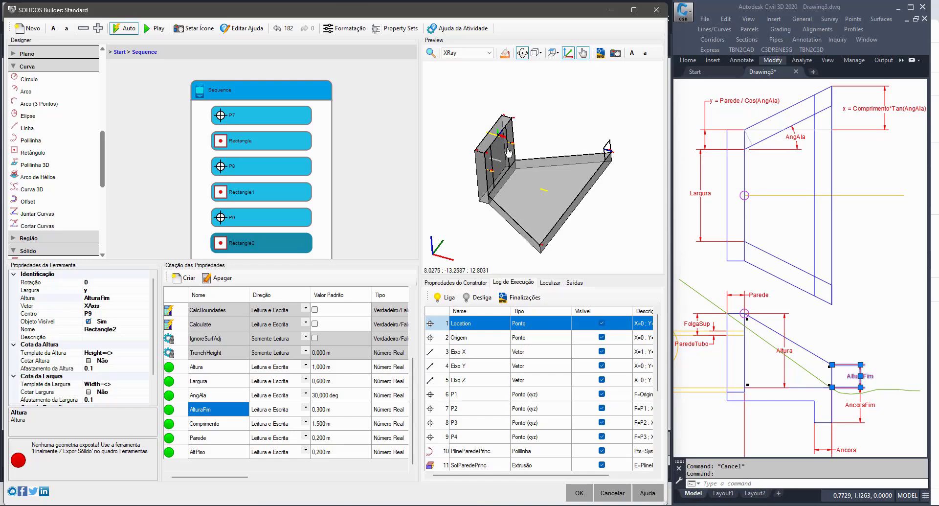
click(276, 144)
scroll(495, 145, up, 2)
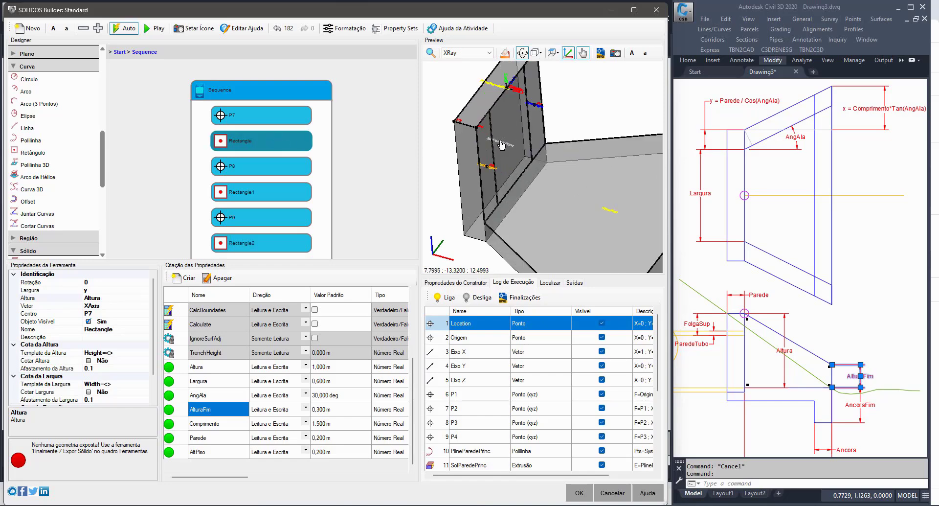
click(119, 331)
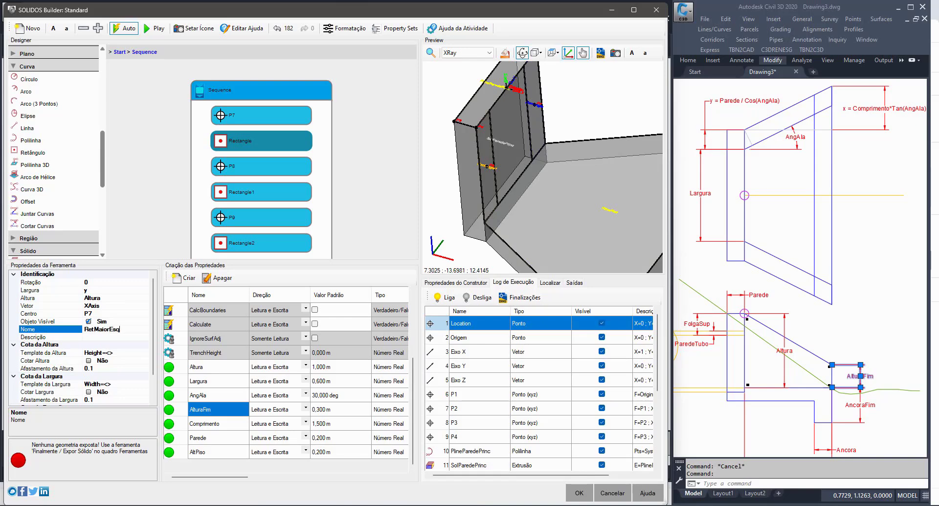
Step: Rename the small rectangle centred on P9 as RetMenorEsq
drag(576, 168, 472, 163)
click(656, 106)
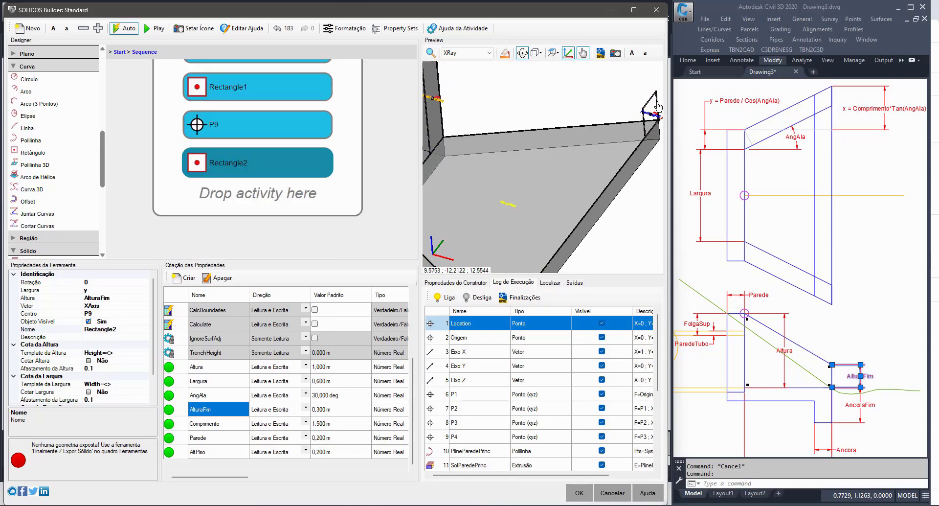
click(128, 329)
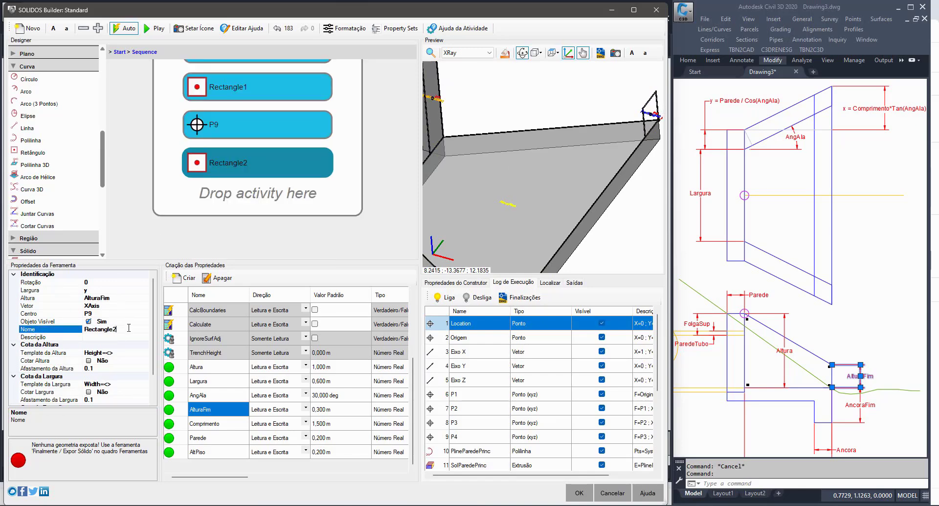
drag(128, 329, 99, 329)
text(tMenorEsq)
key(Return)
Step: Append a solid loft to the sequence, with RetMaiorEsq as the initial section and RetMenorEsq as the final section
scroll(67, 166, down, 5)
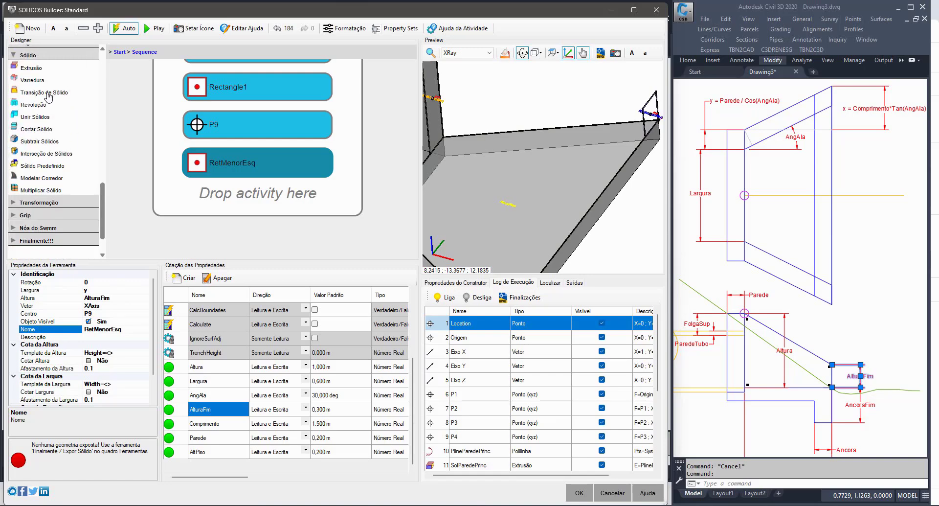
drag(47, 93, 171, 196)
click(271, 208)
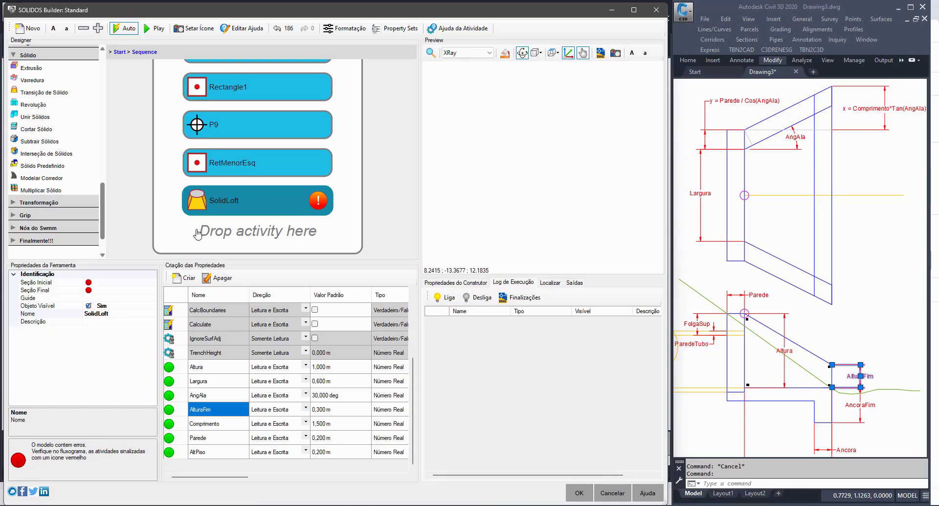
click(137, 282)
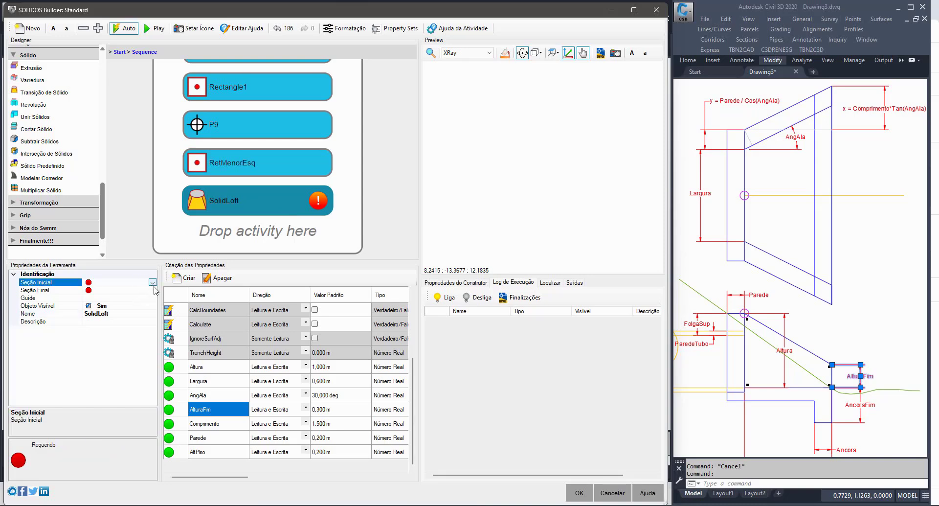
click(153, 282)
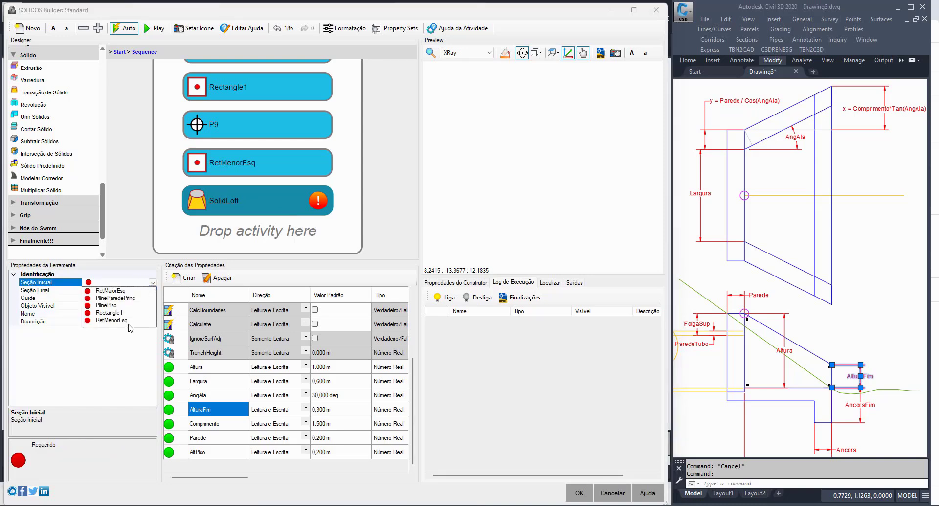
click(122, 290)
click(142, 290)
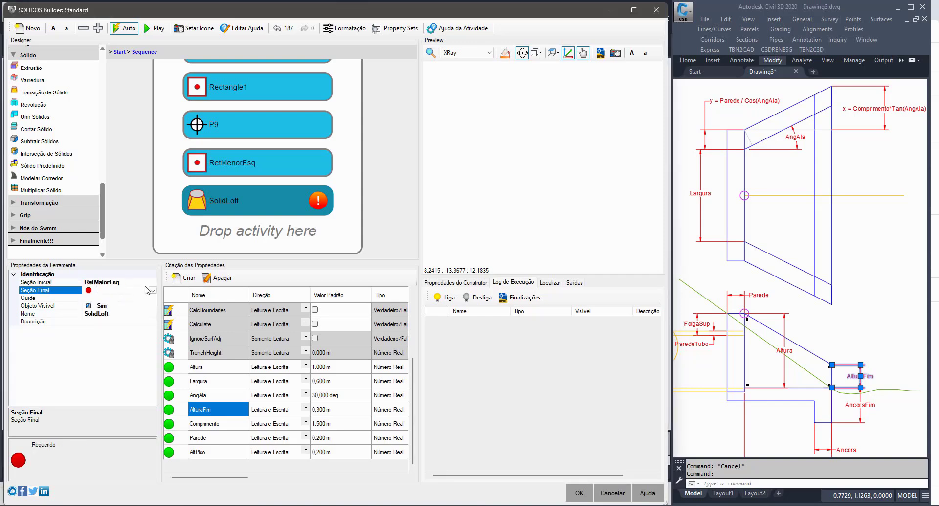
click(153, 292)
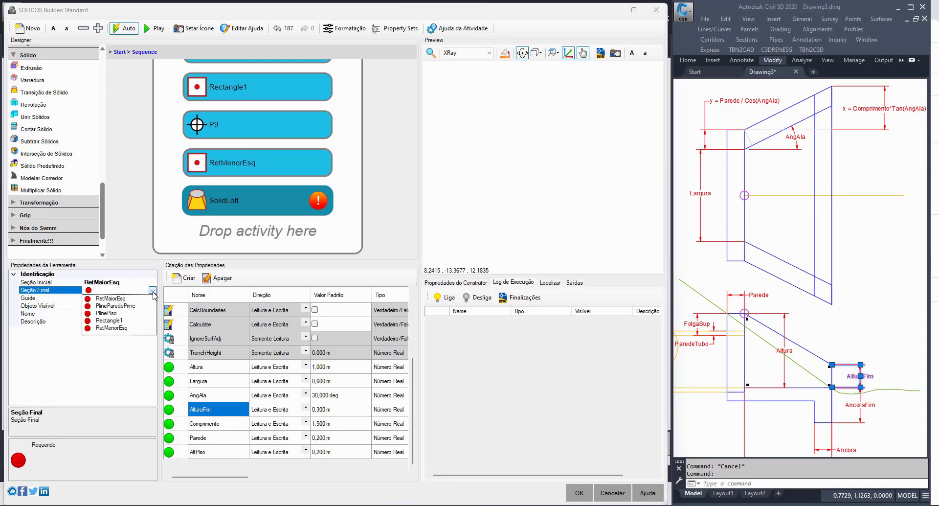
click(113, 331)
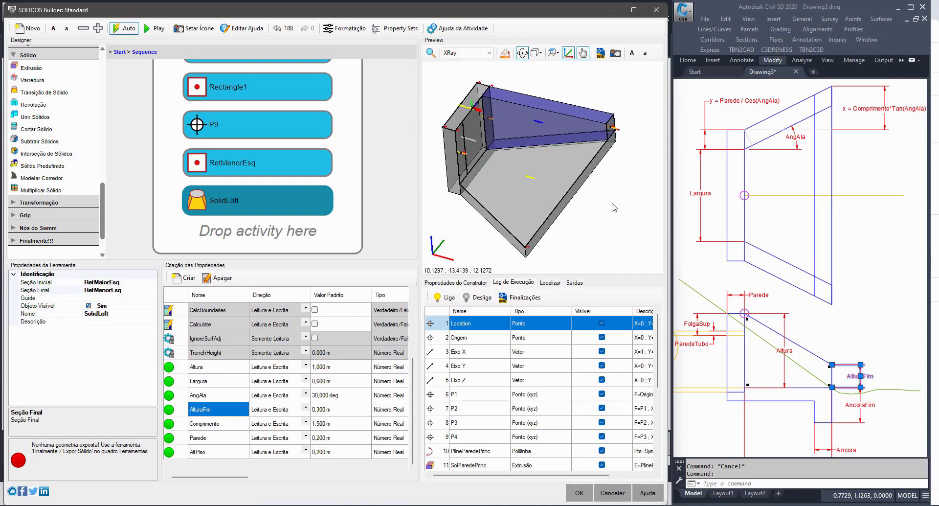
drag(615, 208, 613, 207)
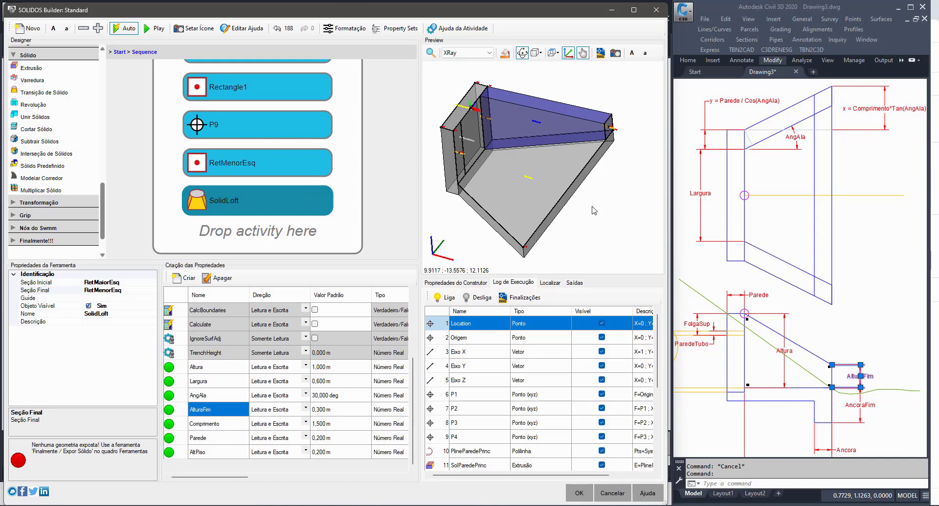
Step: Rename Rectangle1, centred on P8, as RetMaiorDir
ctrl+scroll(288, 184, down, 4)
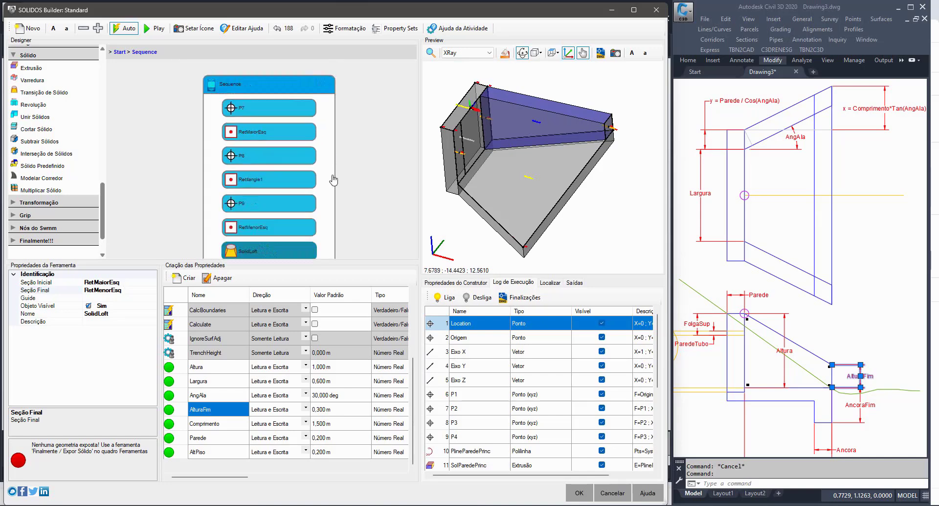
middle_drag(333, 180, 335, 166)
click(286, 146)
click(286, 168)
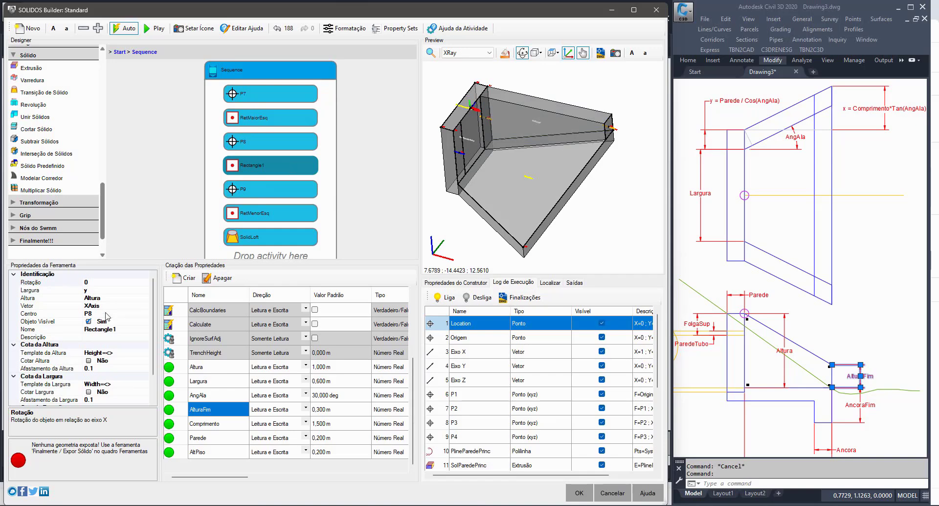
click(118, 330)
text(T)
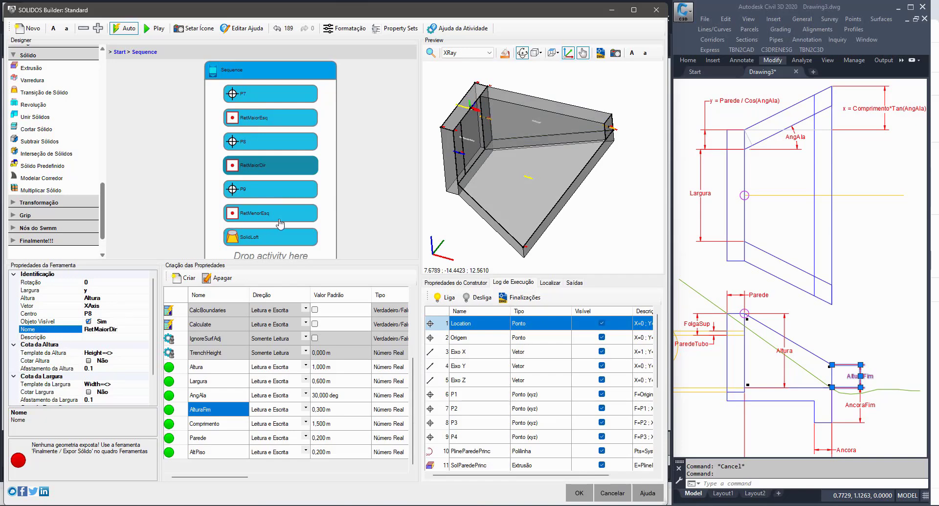
Step: Duplicate the P9 point and the RetMenorEsq rectangle together at the end of the sequence
click(288, 198)
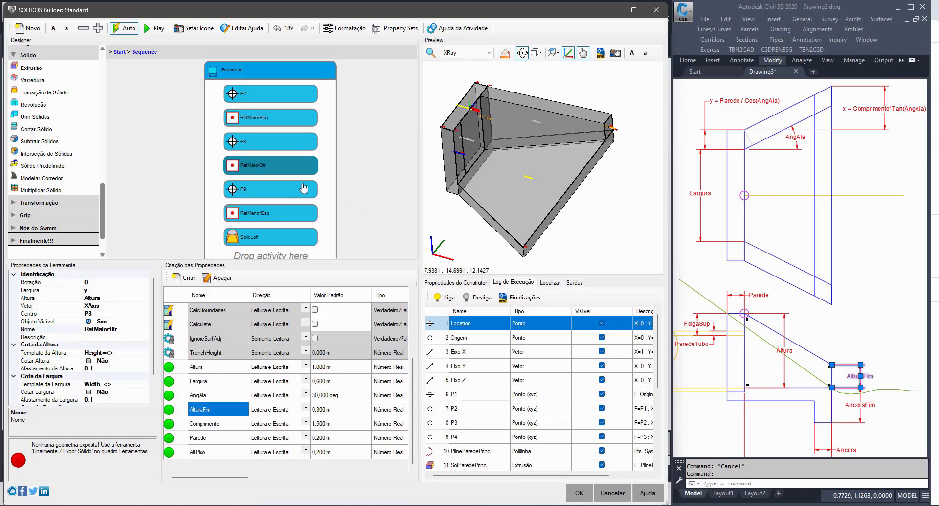
click(268, 189)
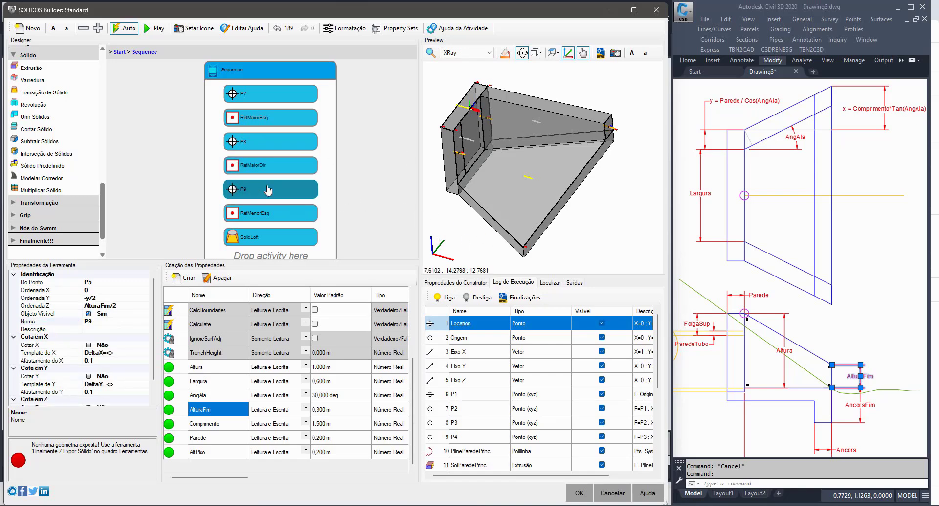
click(283, 223)
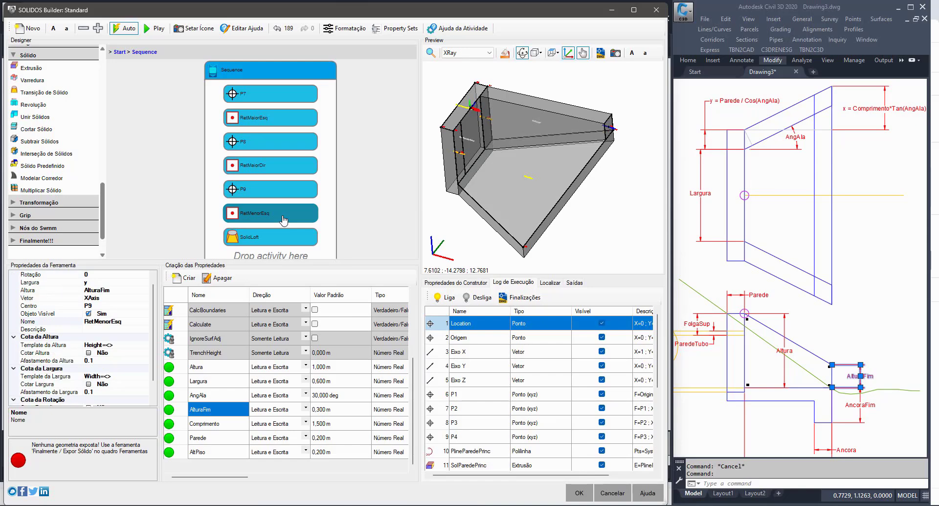
click(294, 191)
ctrl+click(283, 219)
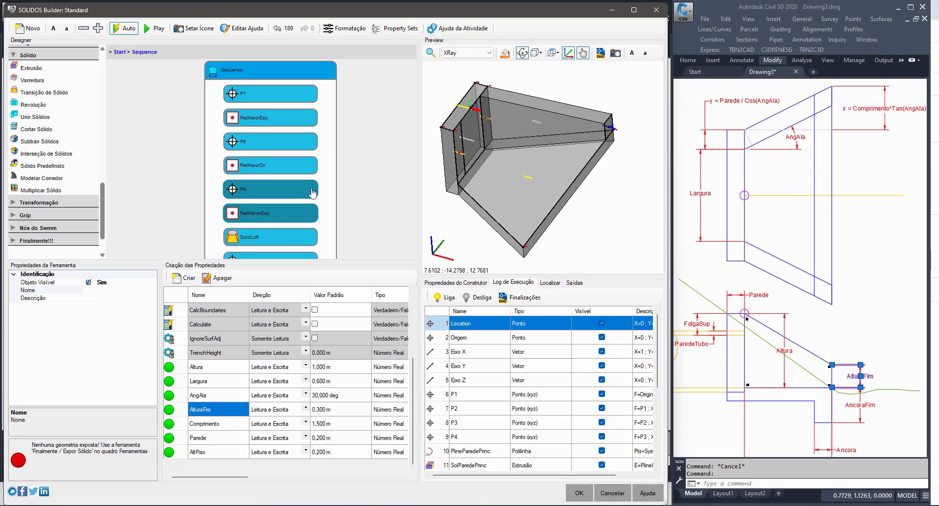
key(ctrl+v)
Step: Rename the copied point as P10
click(285, 155)
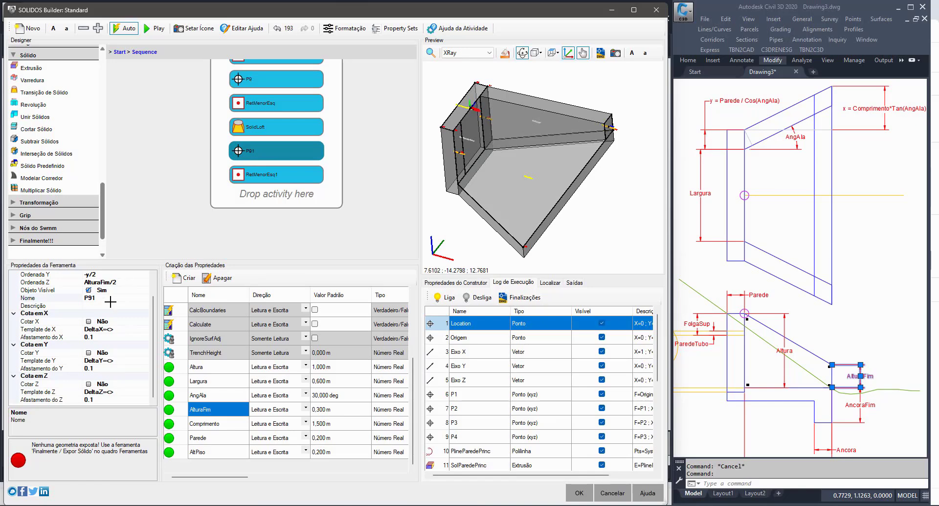
scroll(106, 300, up, 1)
click(107, 299)
click(106, 321)
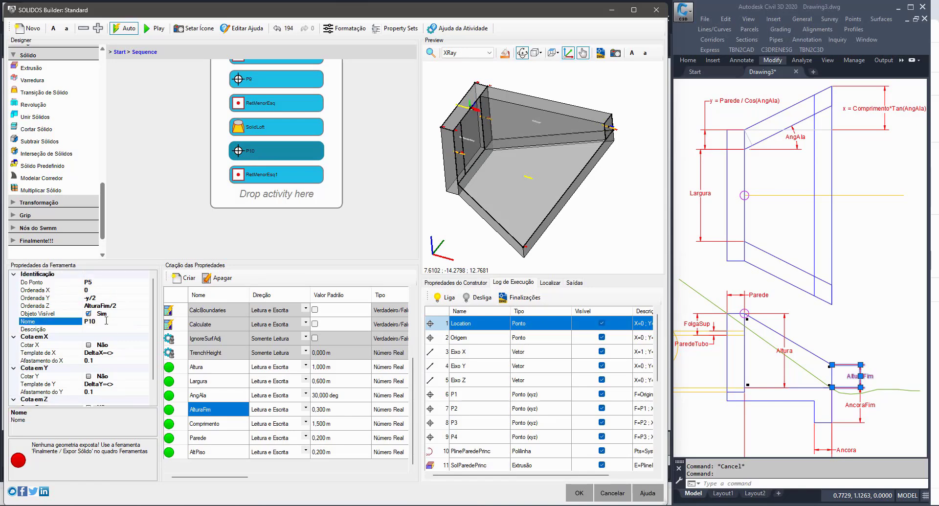
Step: Set P10's Y ordinate to y/2 and its reference point to P6
click(99, 298)
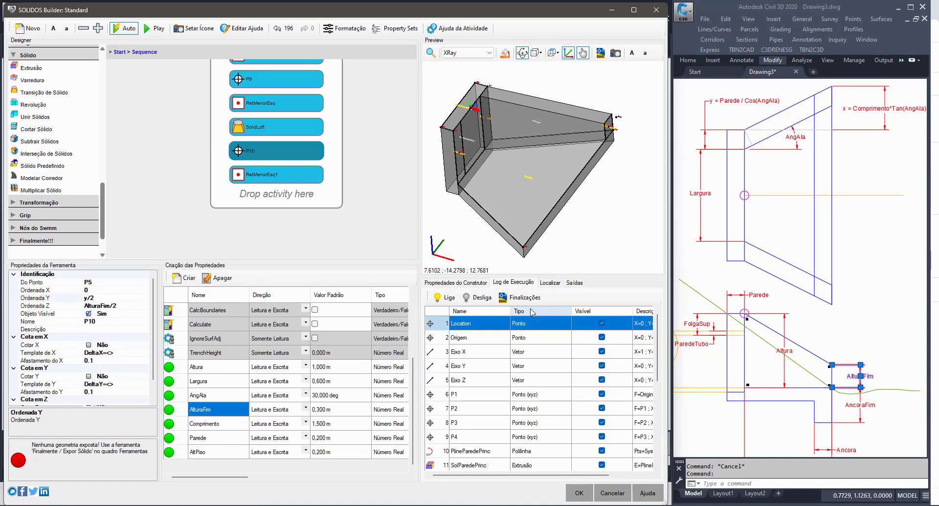
scroll(537, 206, up, 5)
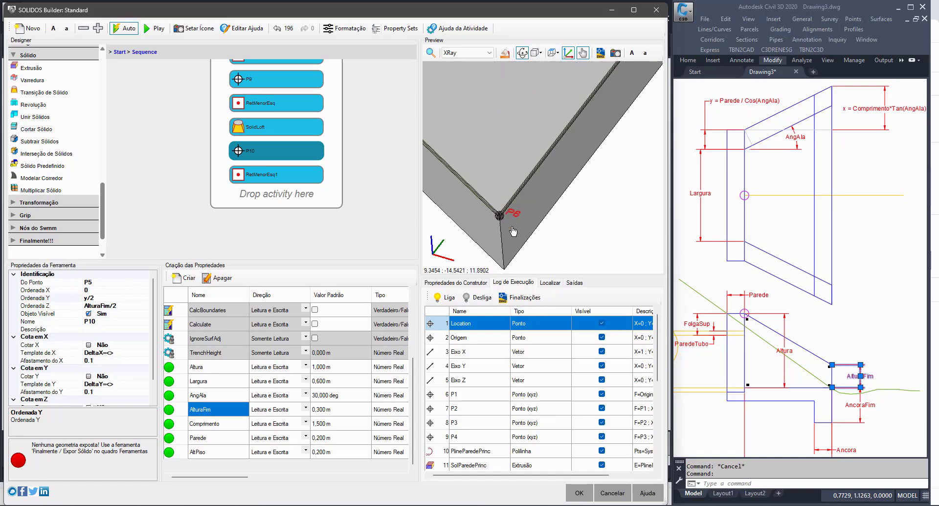
click(109, 280)
click(143, 282)
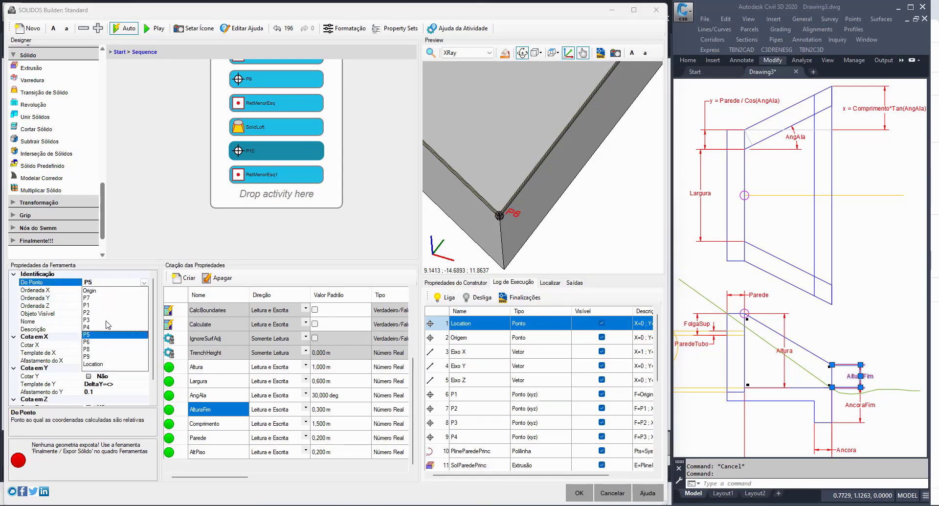
click(91, 341)
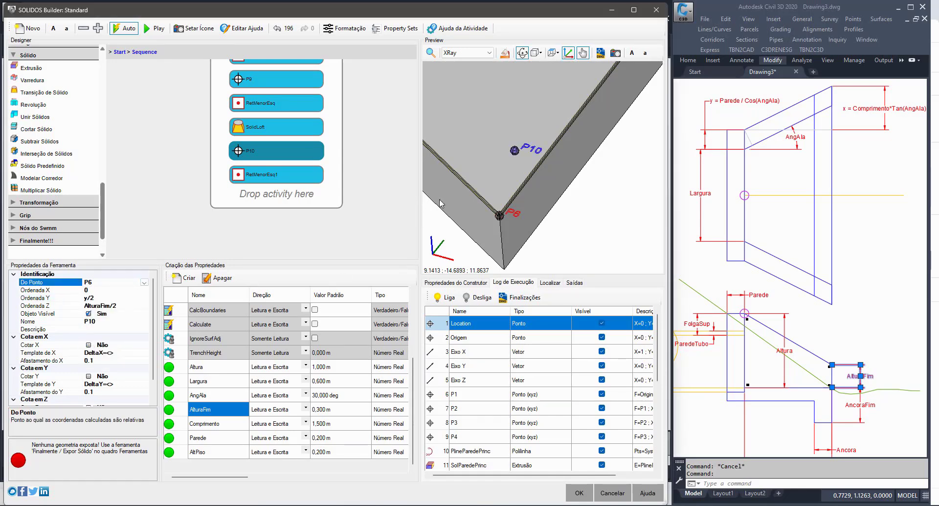
Step: Rename the copied small rectangle as RetMenorDir and set its centre to P10
click(297, 175)
click(118, 330)
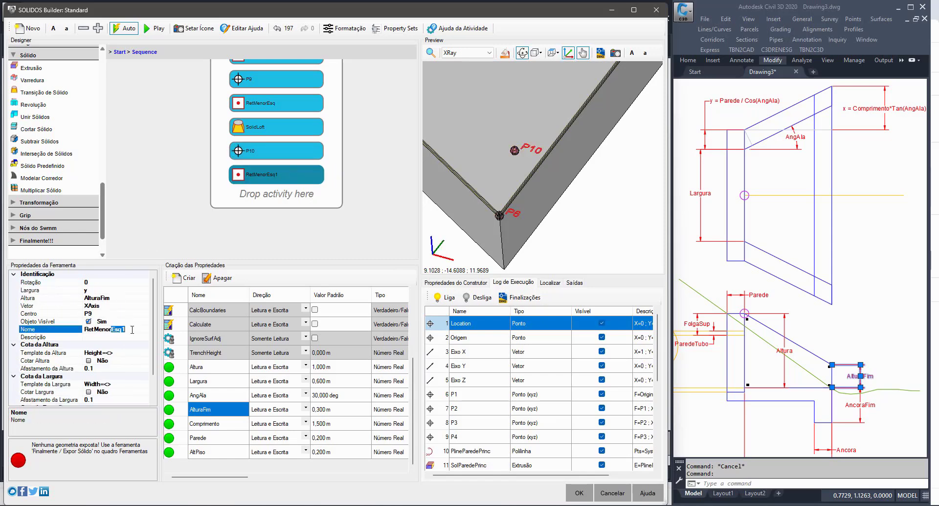
text(Dir)
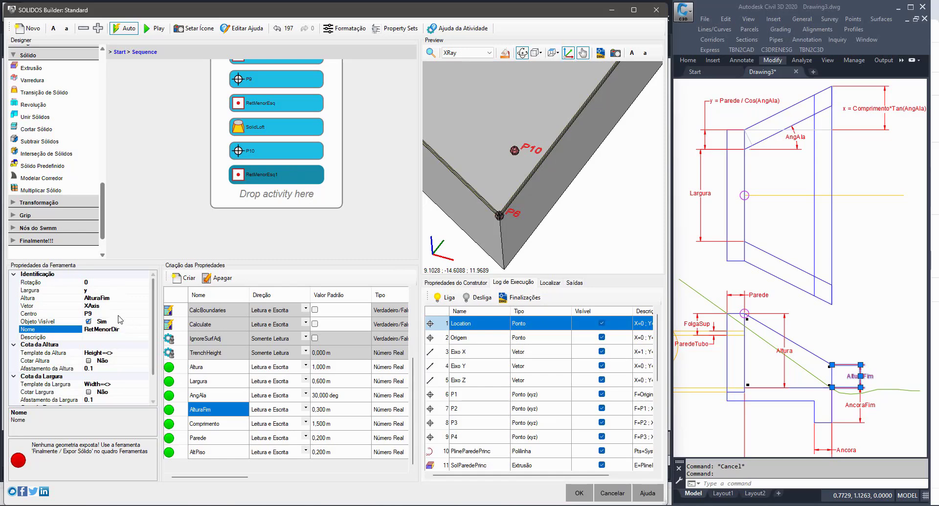
click(136, 314)
click(143, 314)
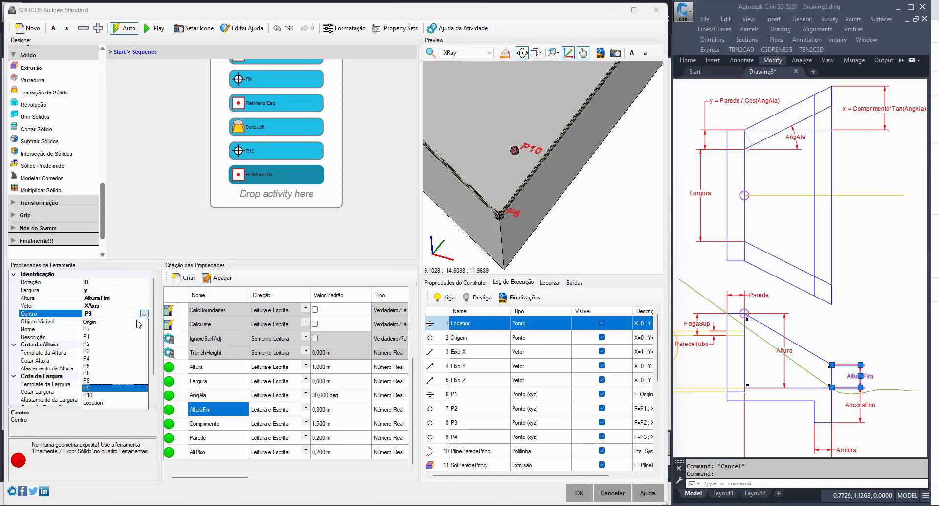
click(91, 395)
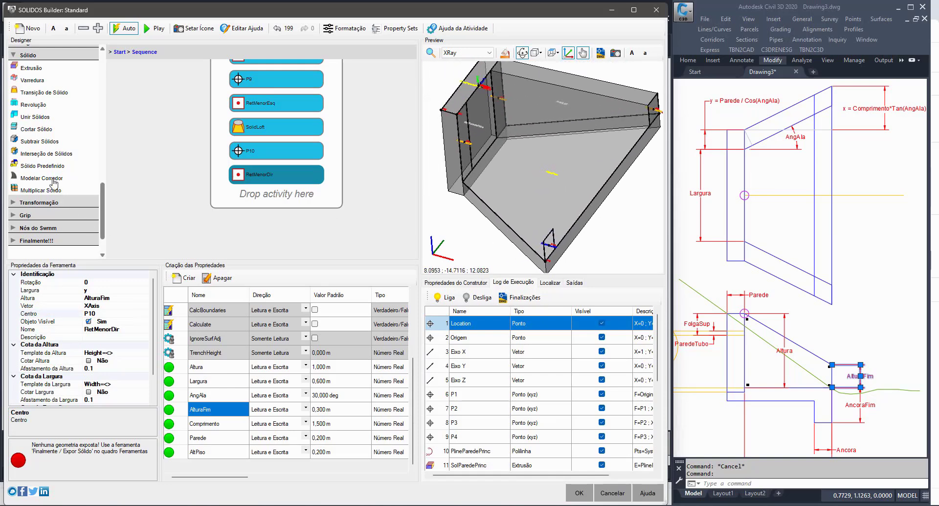
Step: Append a second solid loft, with RetMaiorDir as the initial section and RetMenorDir as the final section
drag(44, 92, 264, 199)
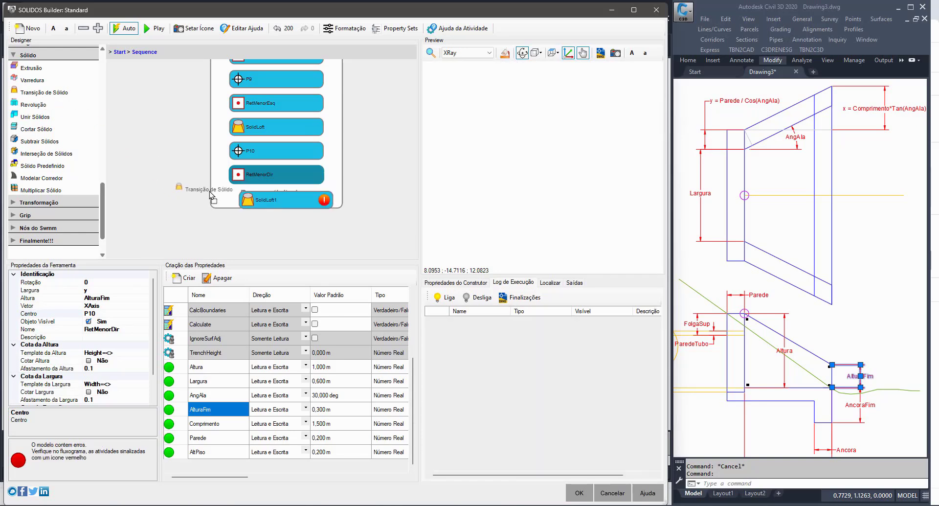
click(117, 286)
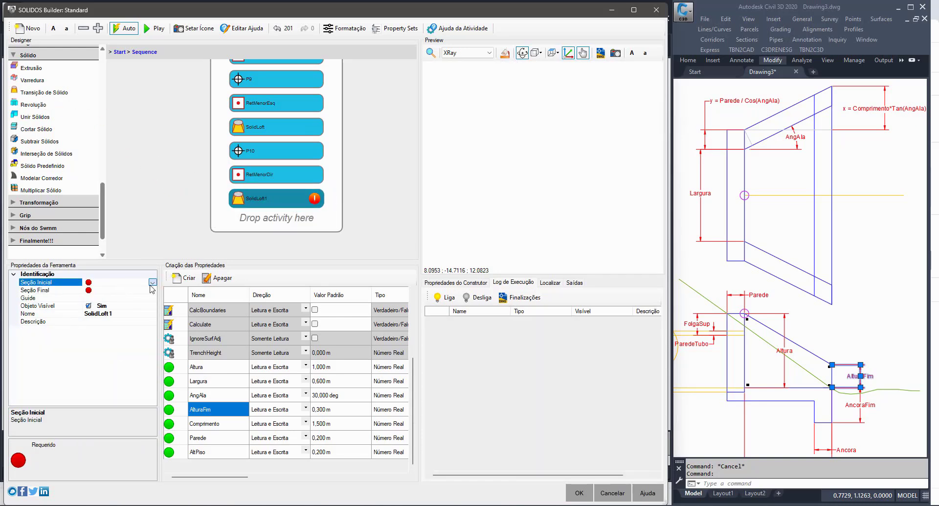
click(127, 282)
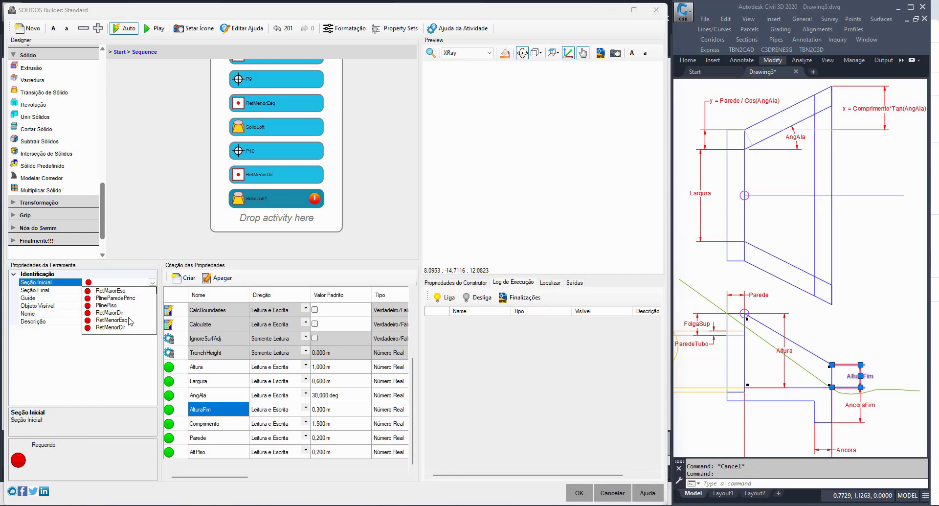
click(110, 313)
click(117, 290)
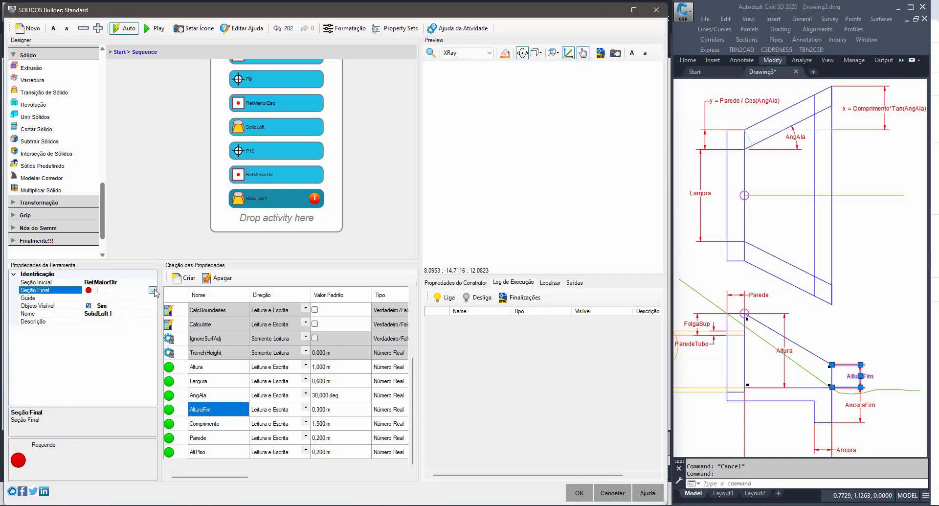
click(122, 290)
click(112, 335)
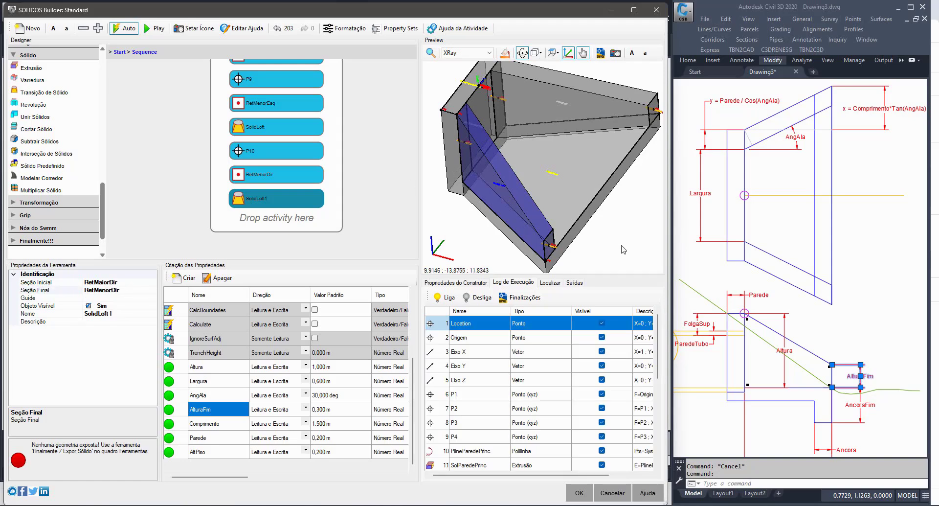
scroll(616, 242, down, 4)
scroll(615, 236, up, 3)
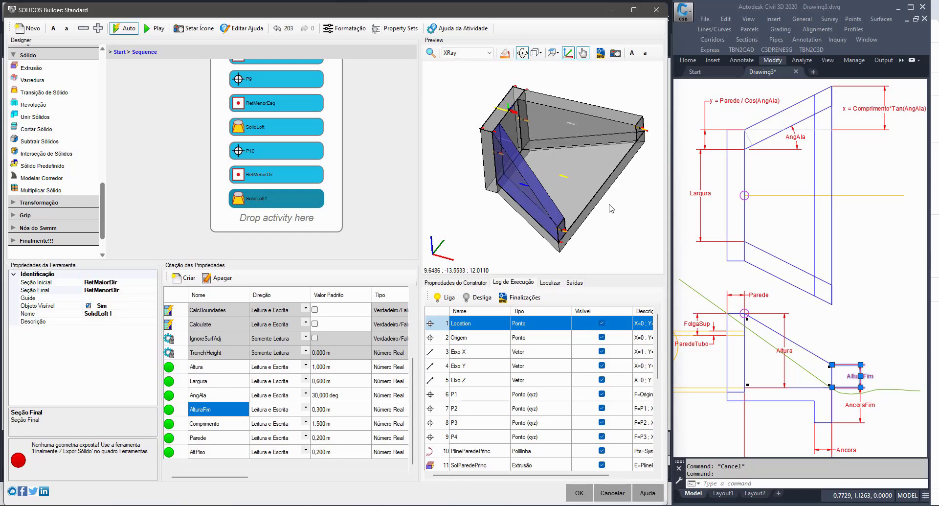
middle_drag(608, 212, 584, 211)
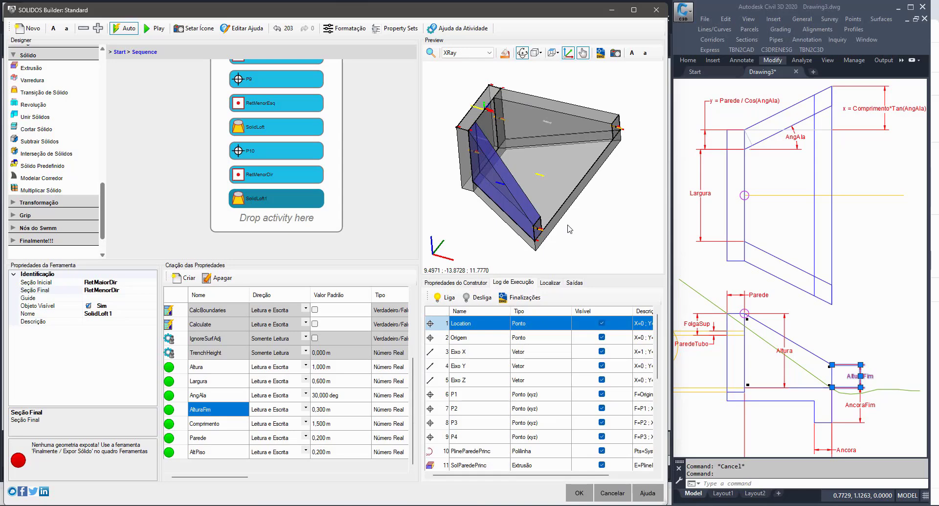
middle_drag(583, 232, 573, 237)
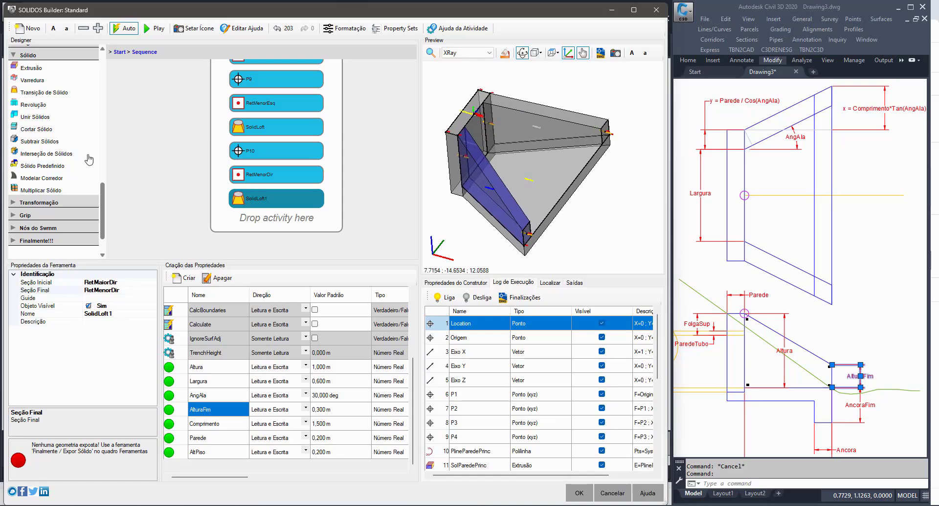
scroll(64, 147, up, 2)
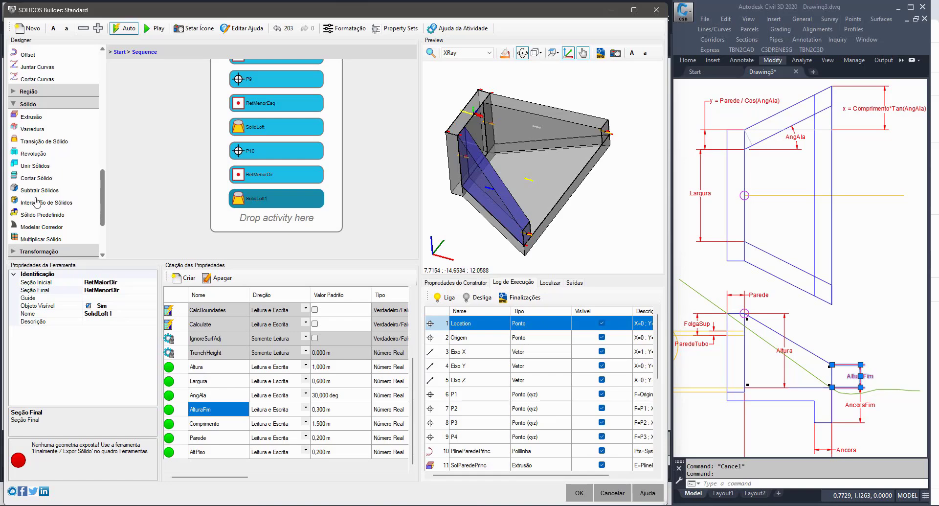
scroll(37, 200, down, 2)
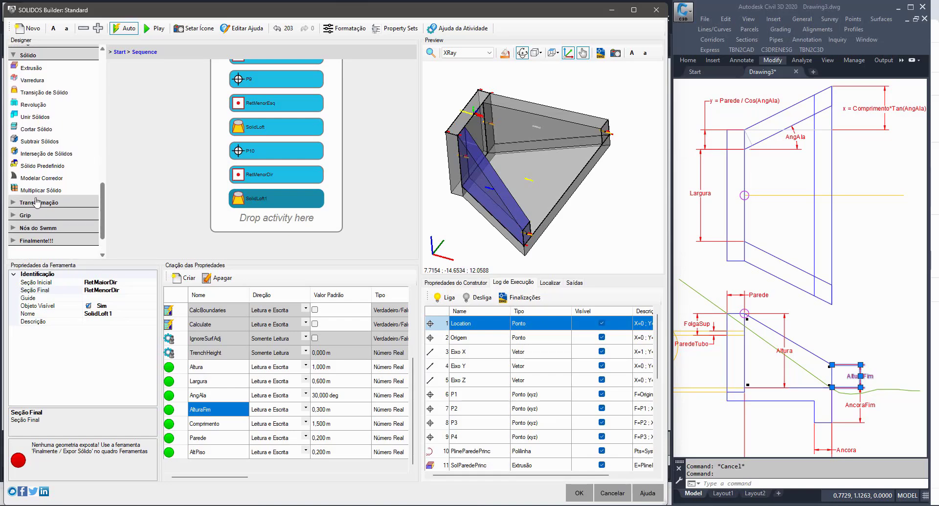
Step: Append a solid union (Unir Sólidos) after SolPiso in the Piso sequence
click(43, 241)
click(469, 125)
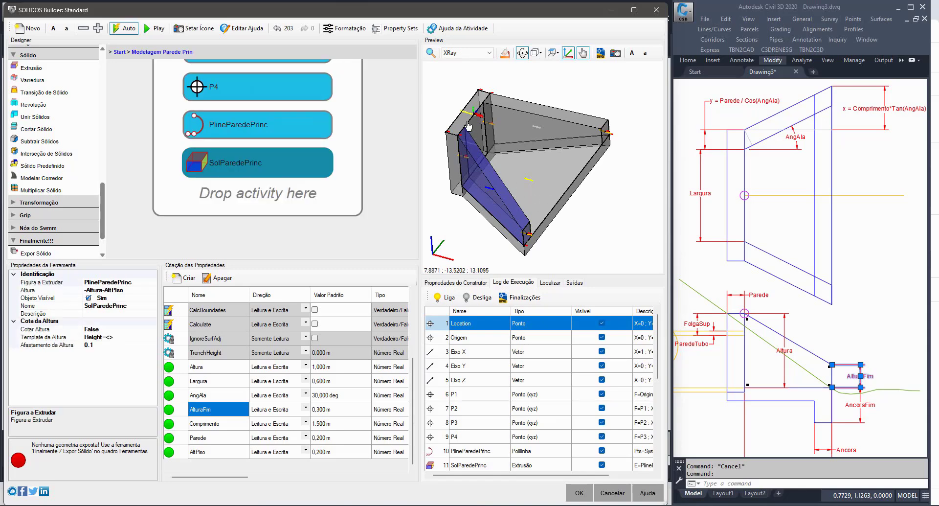
click(562, 202)
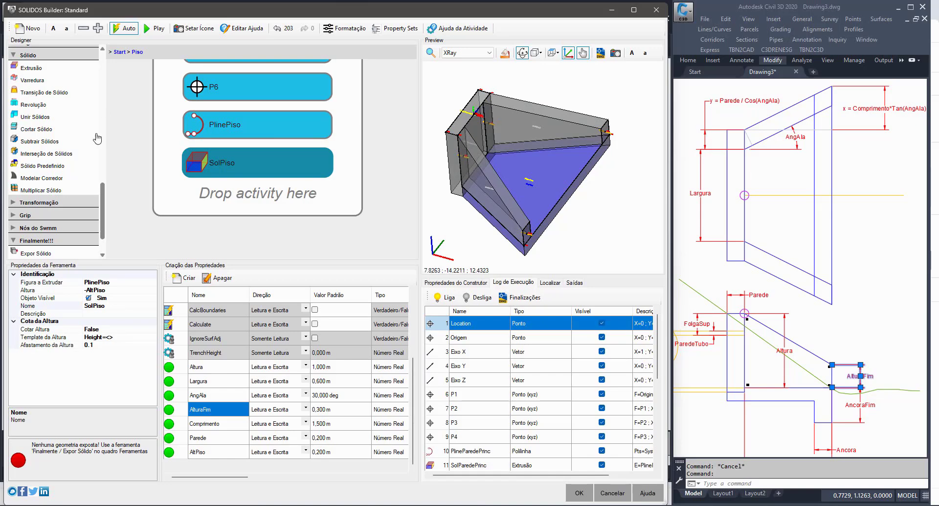
mouse_move(43, 121)
mouse_down()
mouse_move(193, 164)
mouse_move(238, 202)
mouse_up()
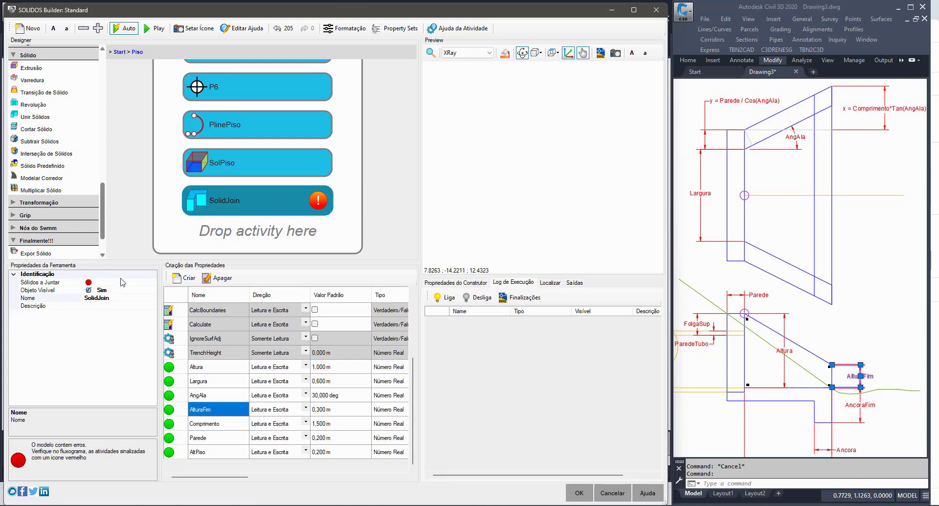
Step: Set SolidJoin's solids to join to SolParedePrinc, SolidLoft, SolidLoft1 and SolPiso
click(124, 276)
click(153, 290)
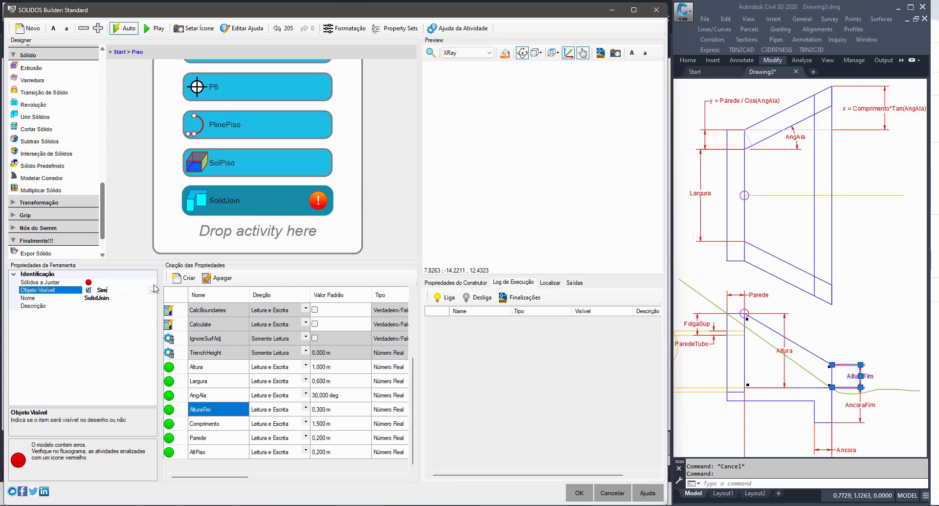
click(153, 283)
click(153, 282)
click(434, 179)
shift+click(414, 198)
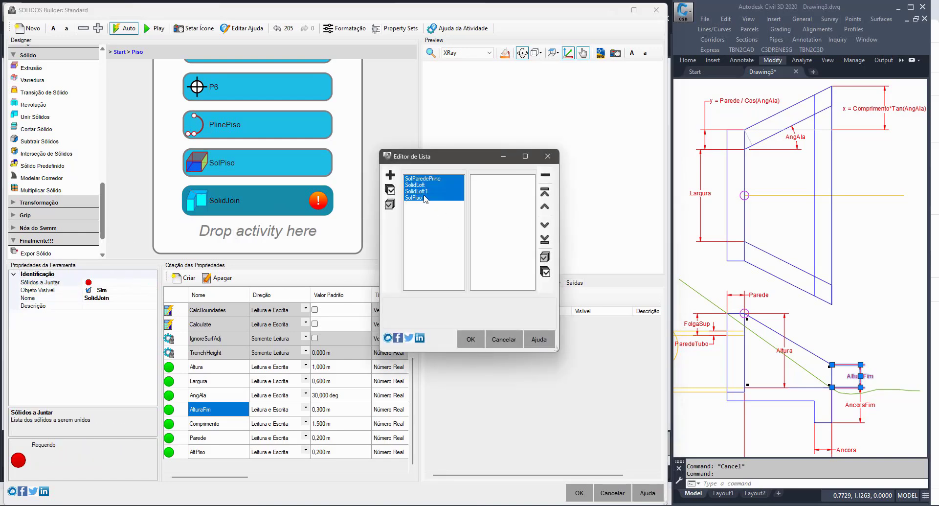
click(389, 175)
click(470, 339)
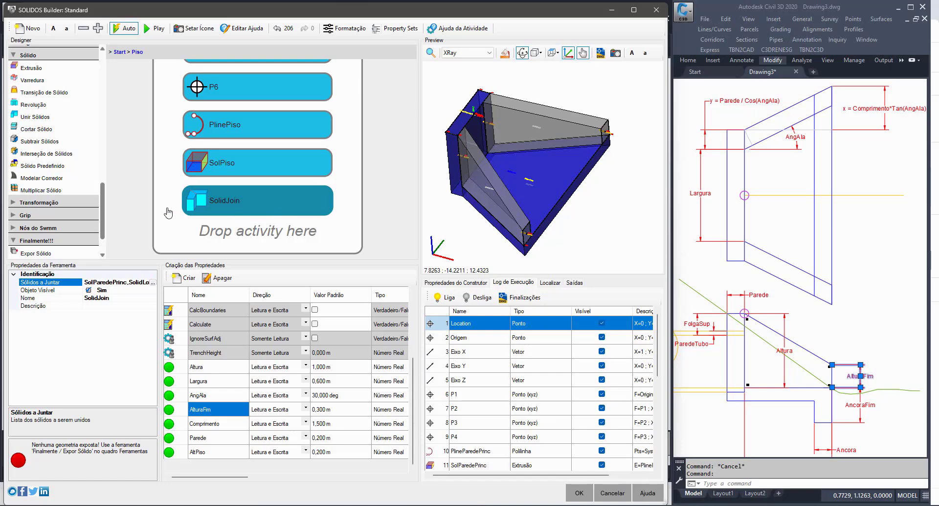
Step: Append an Expor Sólido activity after SolidJoin, expose SolidJoin through it, and show only the finalised geometry in the preview
scroll(73, 177, down, 3)
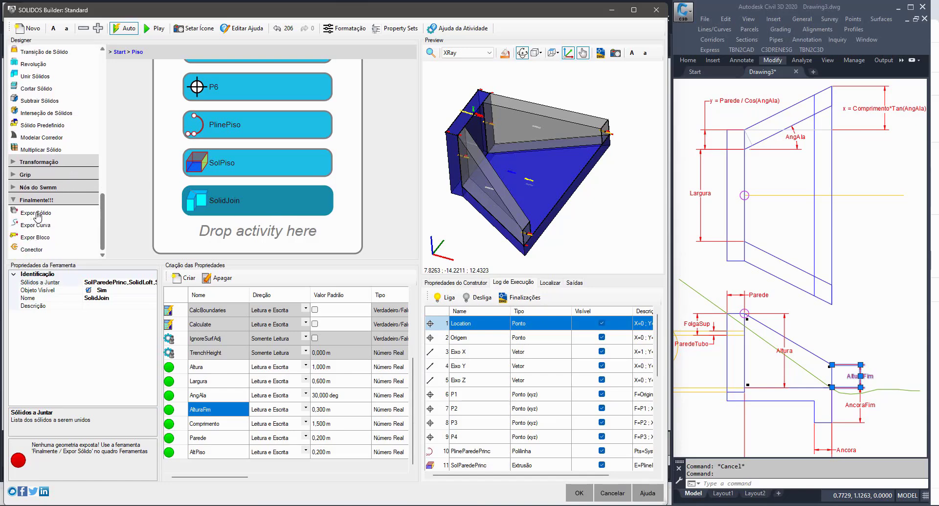
drag(35, 214, 286, 245)
click(286, 244)
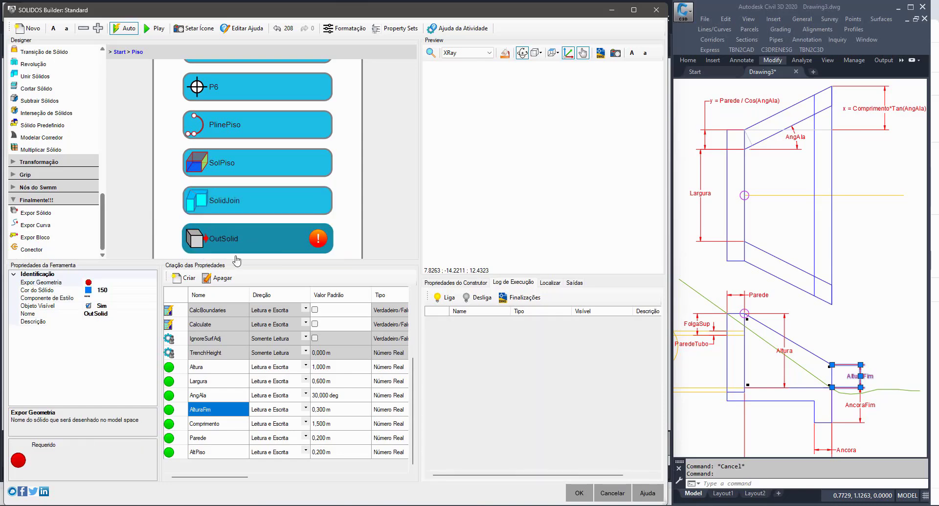
click(121, 282)
click(153, 282)
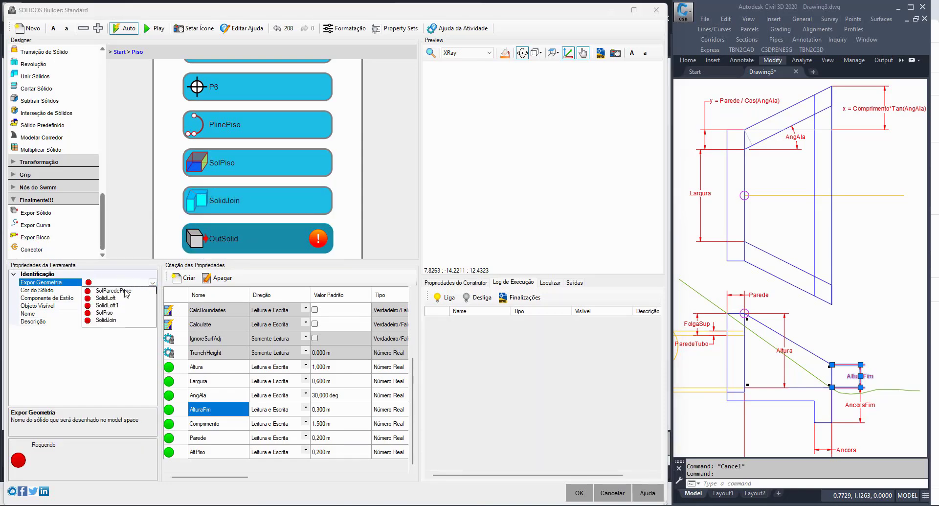
click(106, 320)
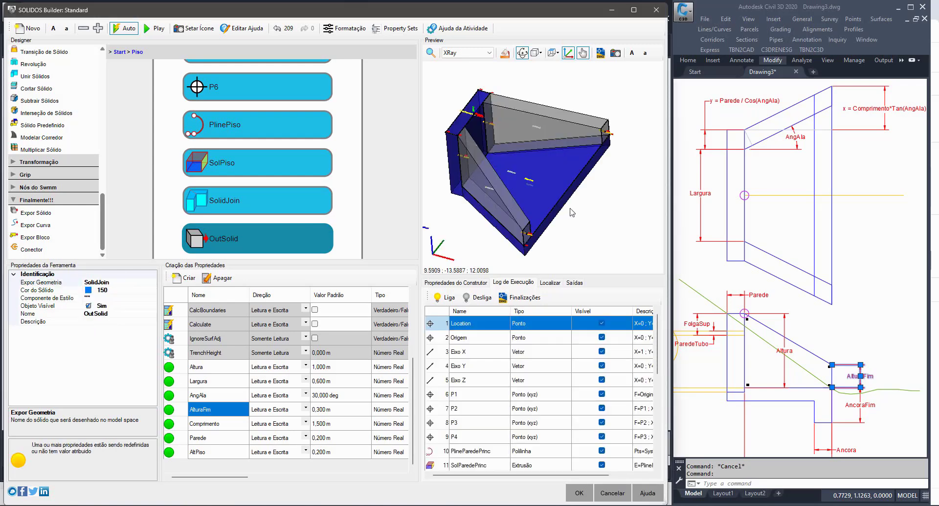
click(511, 299)
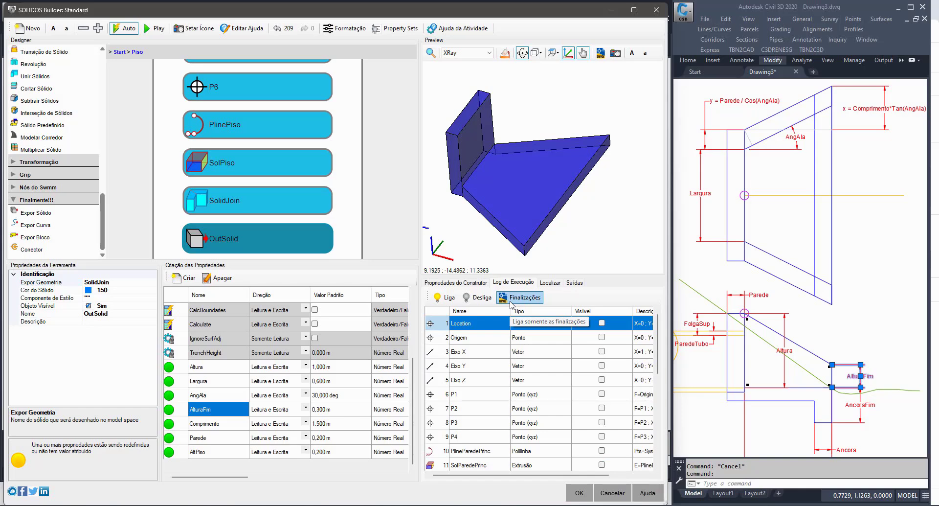
ctrl+scroll(267, 173, down, 4)
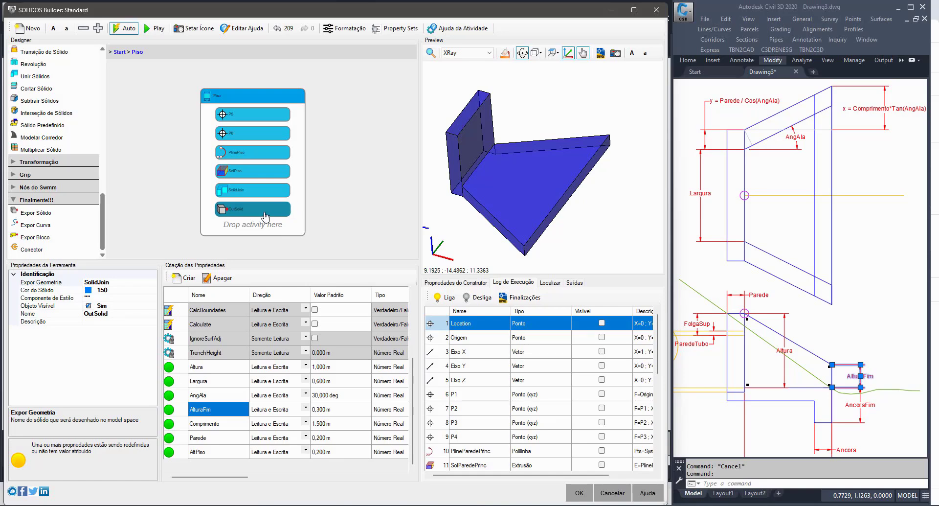
key(Delete)
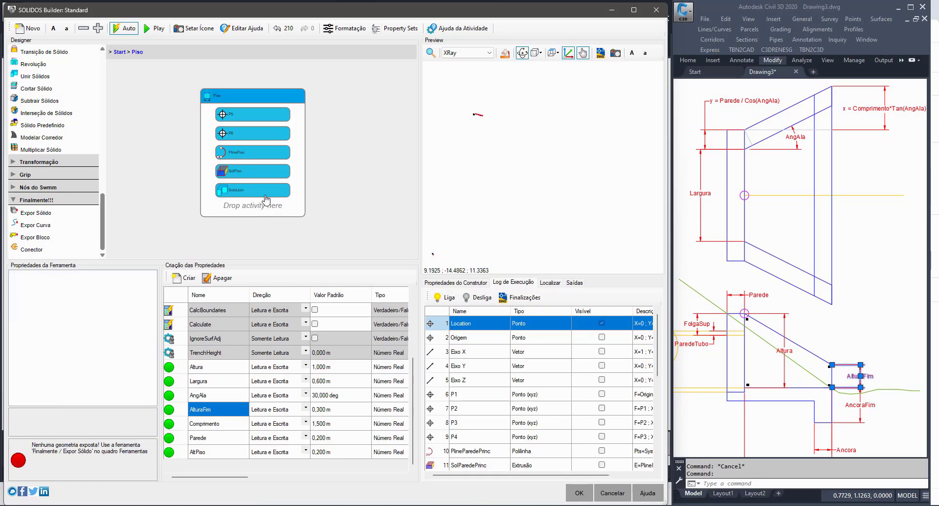
click(283, 28)
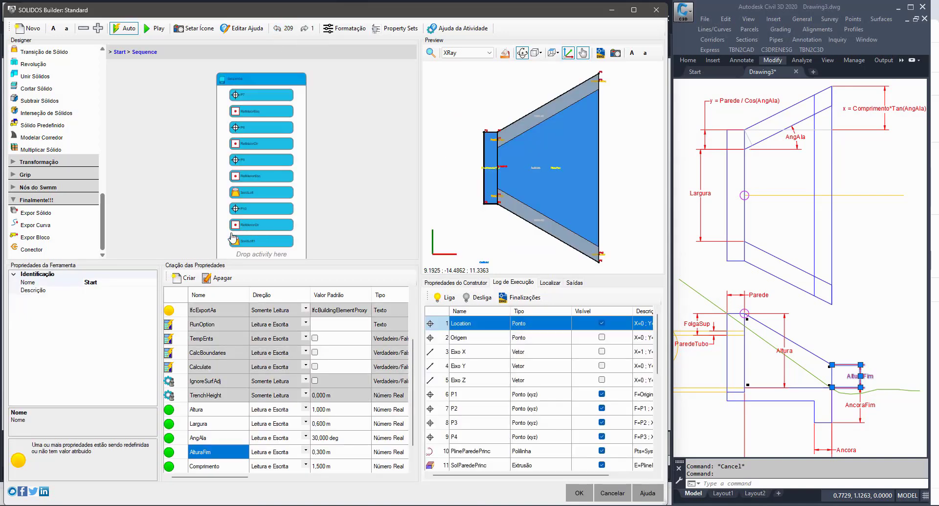
click(261, 240)
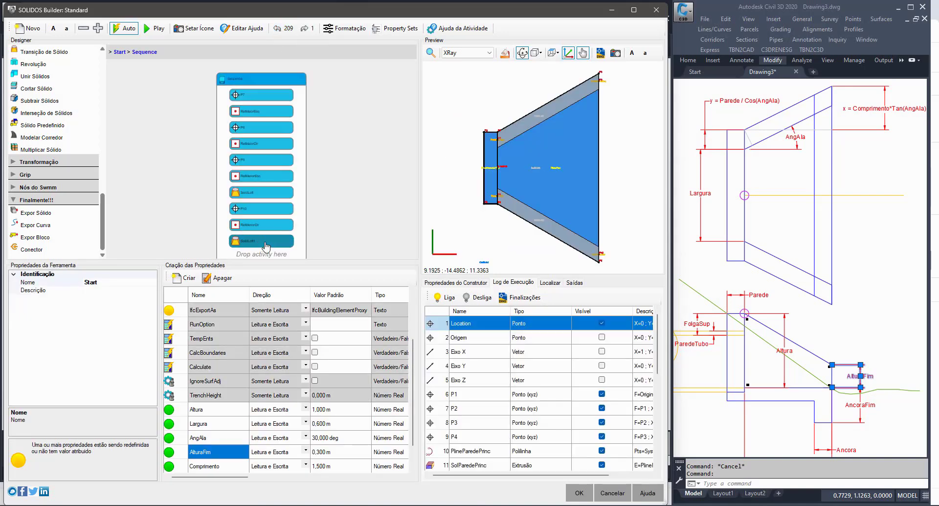
Step: Cut the SolidJoin and OutSolid activities out of the Piso sequence and return to the Start flowchart
click(120, 52)
double_click(235, 206)
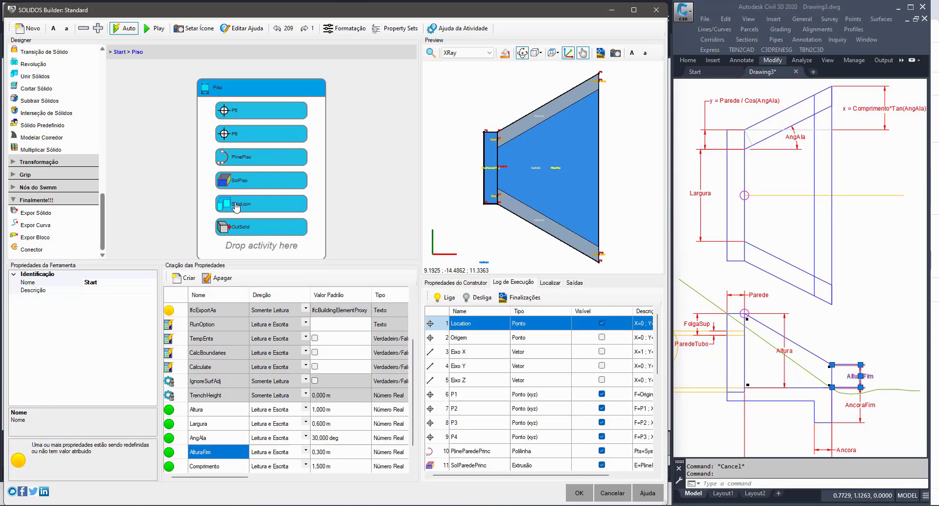
click(266, 229)
click(272, 211)
ctrl+click(265, 232)
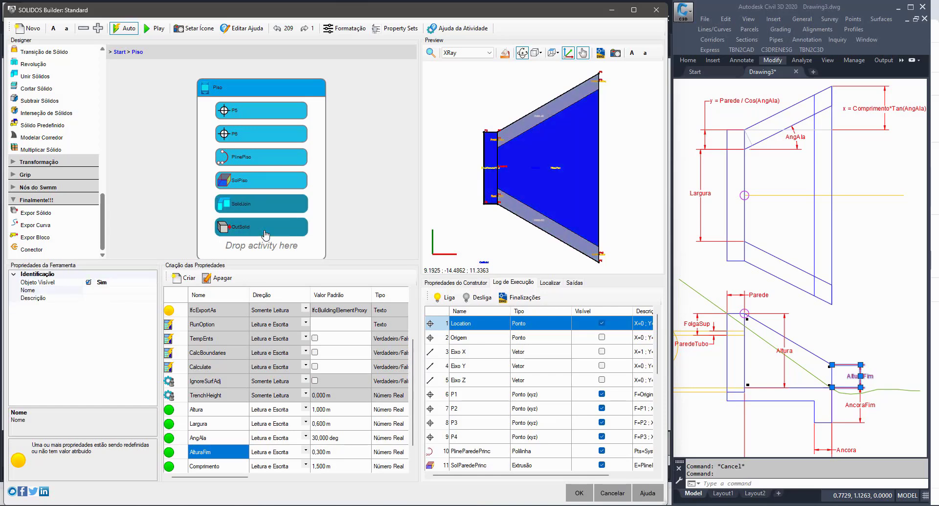
key(Delete)
click(120, 52)
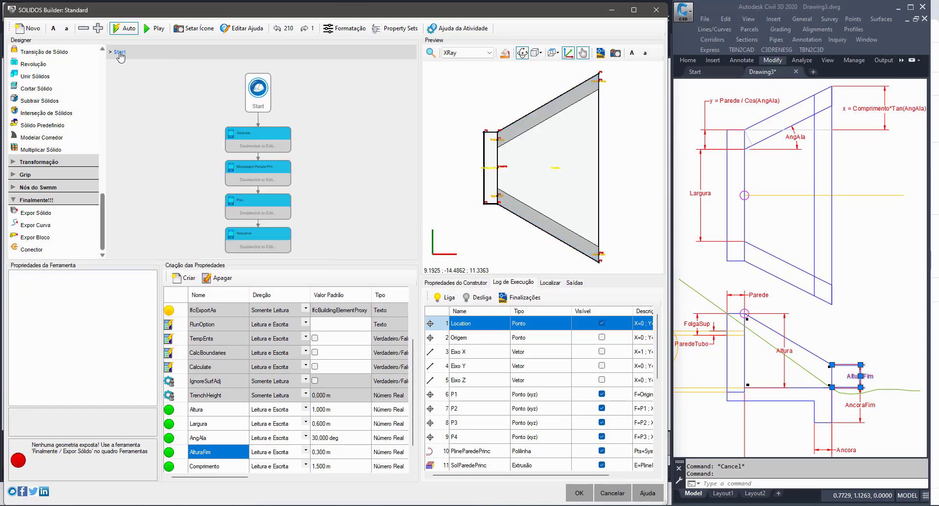
double_click(264, 237)
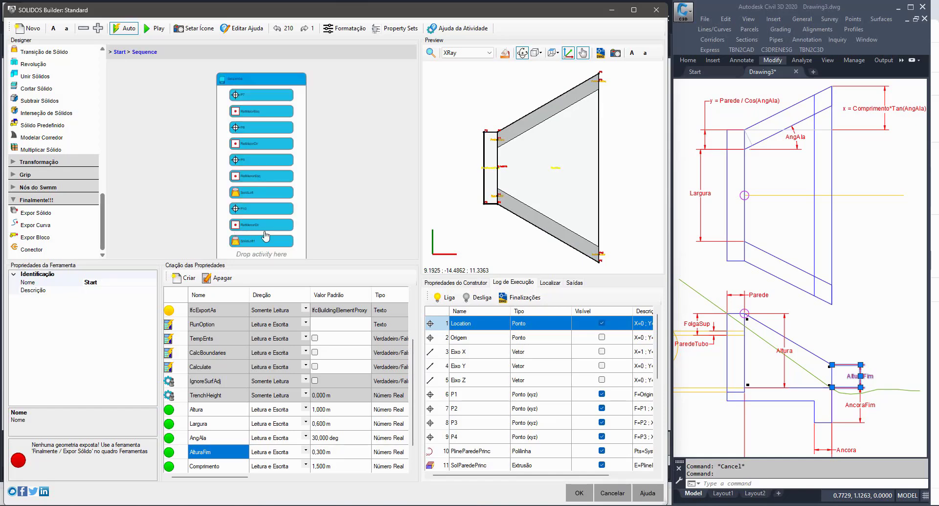
click(268, 251)
click(271, 245)
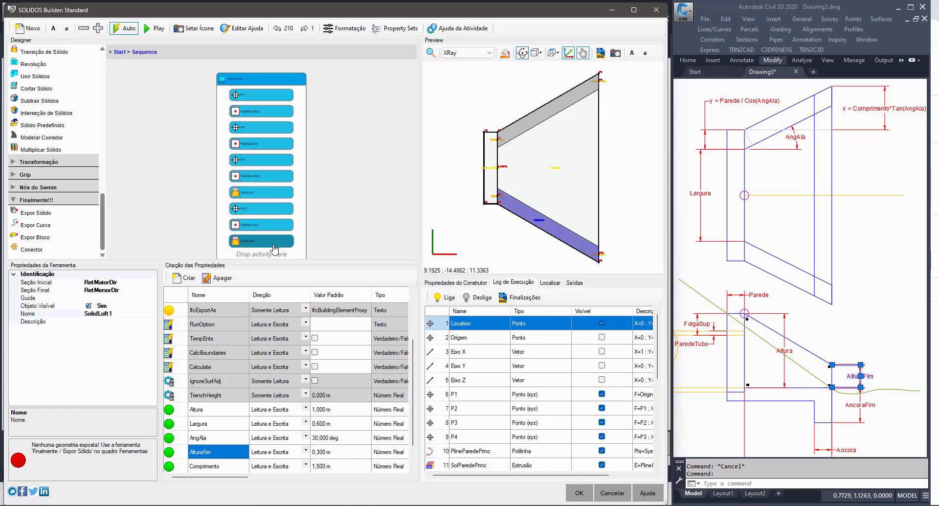
click(119, 51)
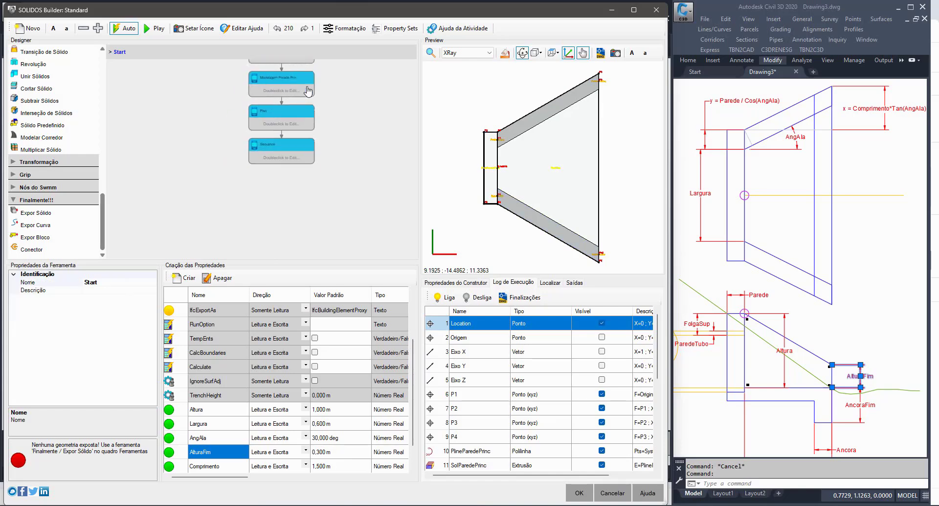
Step: Append a new Sequence at the end of the Start flowchart and paste the cut SolidJoin and OutSolid activities into it
scroll(53, 68, up, 10)
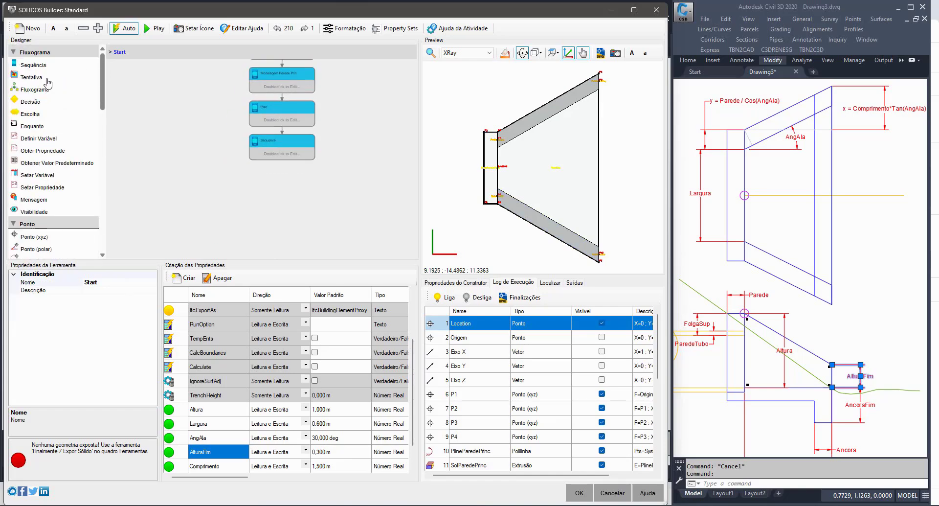
mouse_move(33, 65)
mouse_down()
mouse_move(211, 181)
mouse_move(242, 170)
mouse_move(283, 182)
mouse_up()
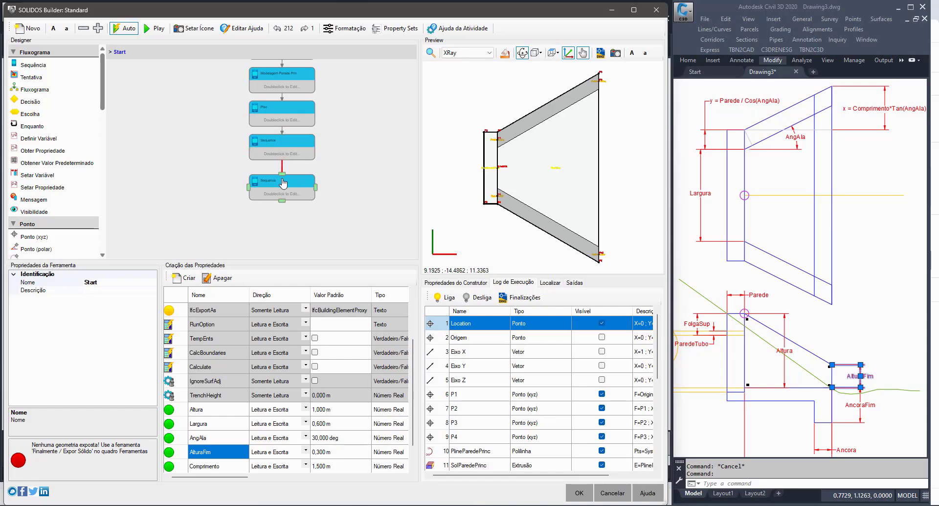
double_click(256, 187)
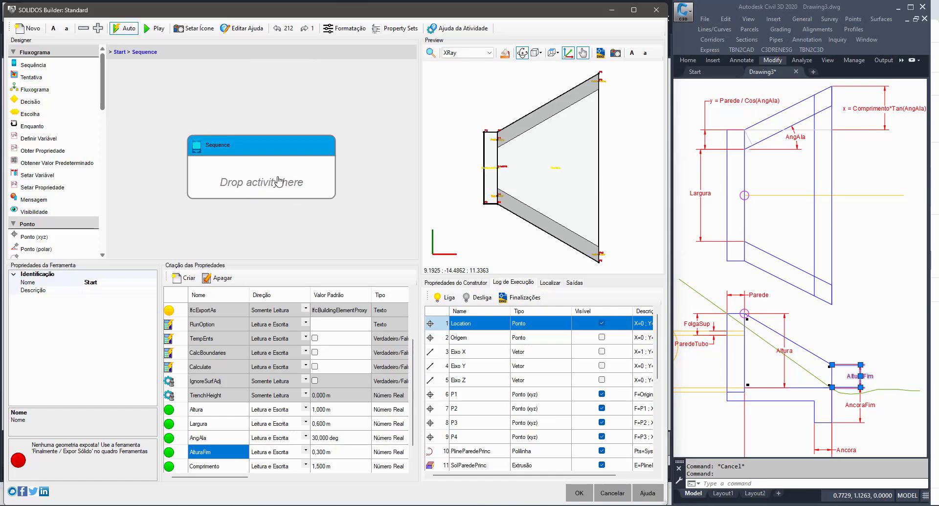
click(279, 180)
click(226, 179)
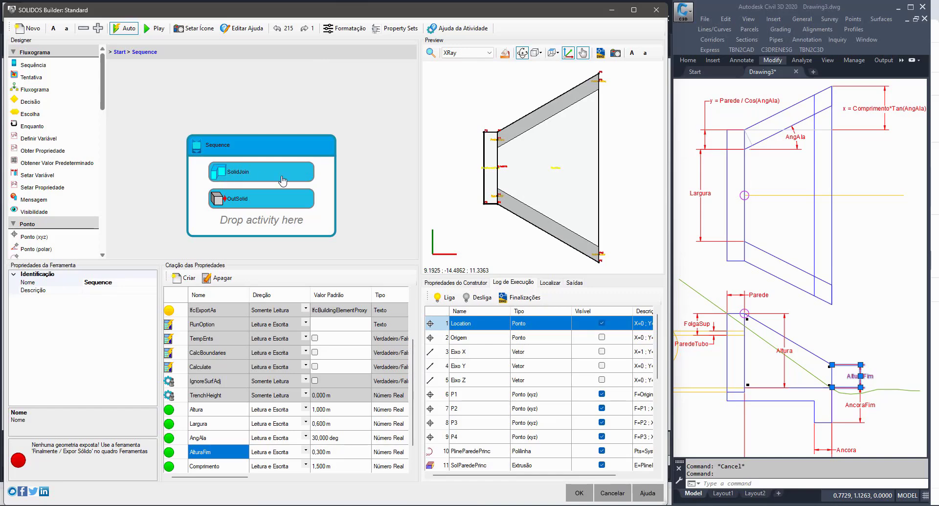
Step: Preview only the finalised solid from the Sudeste view in the Conceptual visual style
click(554, 53)
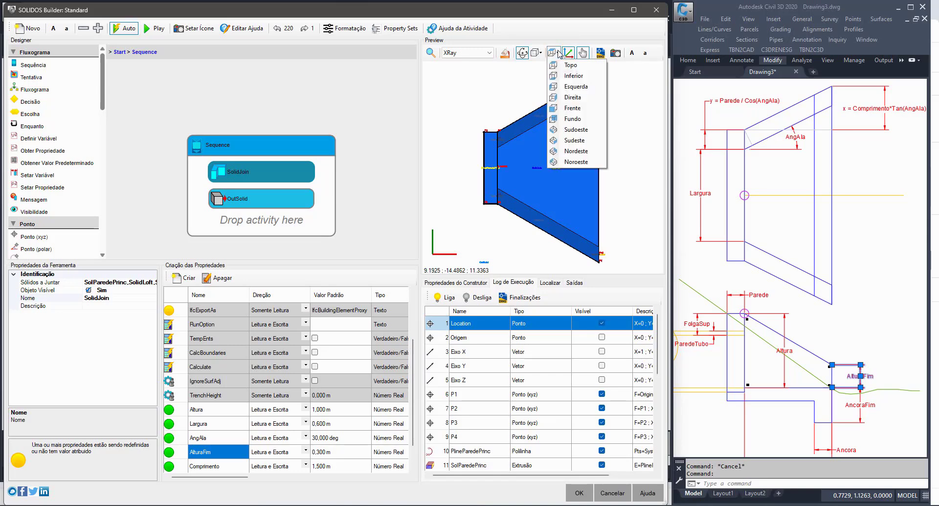
click(577, 142)
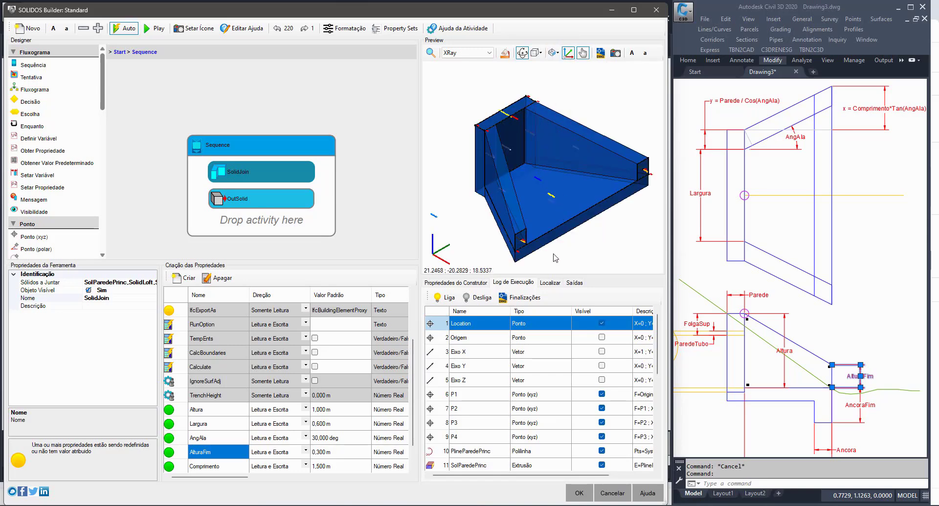
click(526, 299)
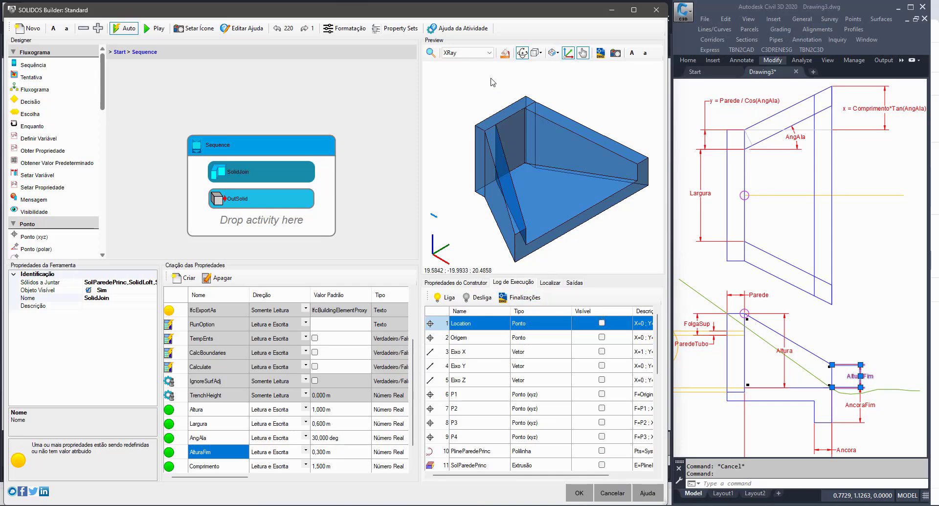
click(481, 53)
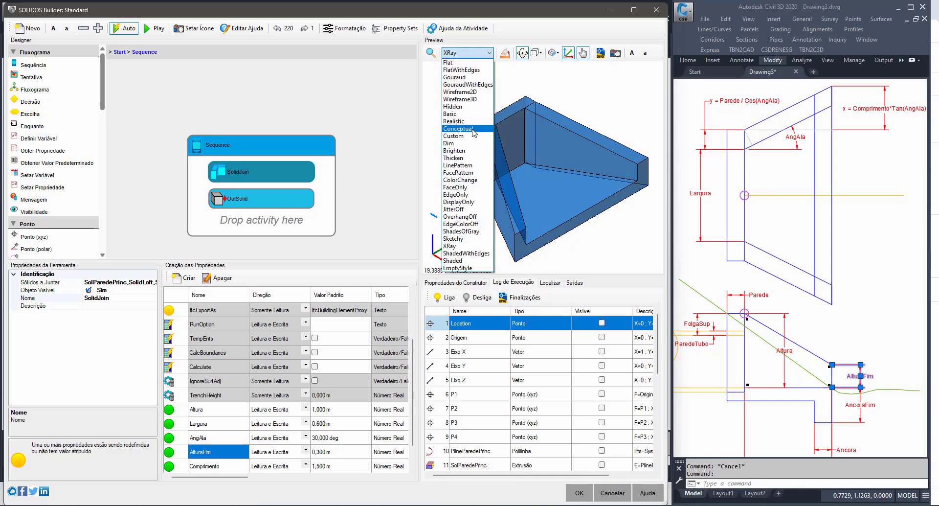
click(465, 128)
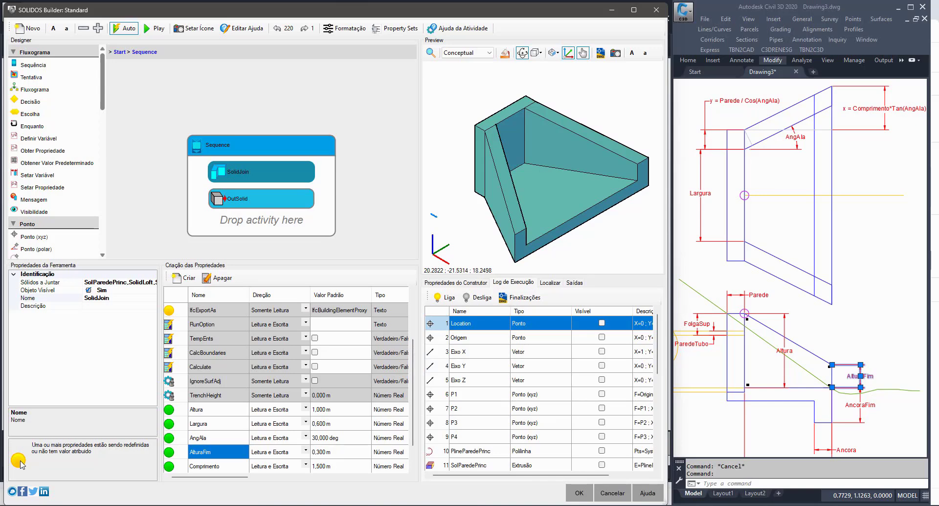
Step: Widen the property table to reach the friendly names and set Comprimento's to "Comprimento Interno"
scroll(243, 416, down, 1)
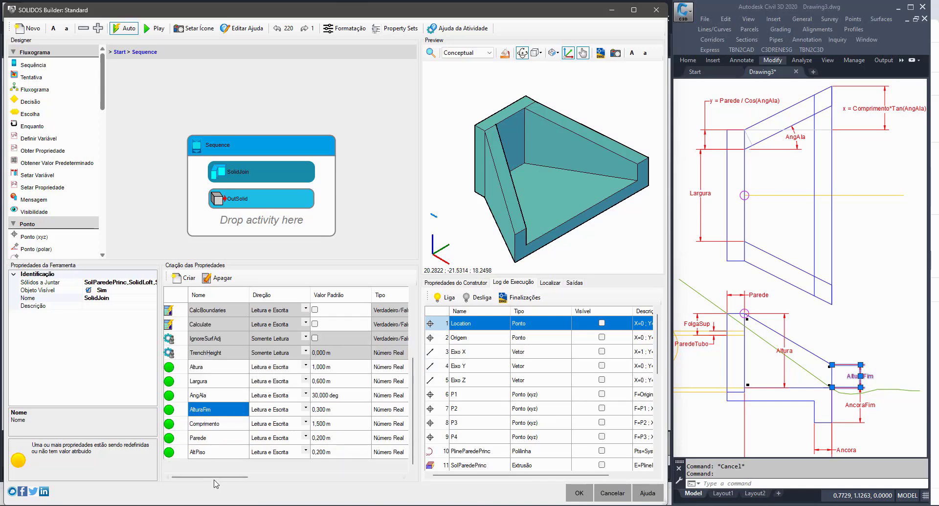
mouse_move(220, 476)
mouse_down()
mouse_move(269, 477)
mouse_move(226, 484)
mouse_up()
drag(419, 405, 569, 405)
drag(353, 477, 292, 486)
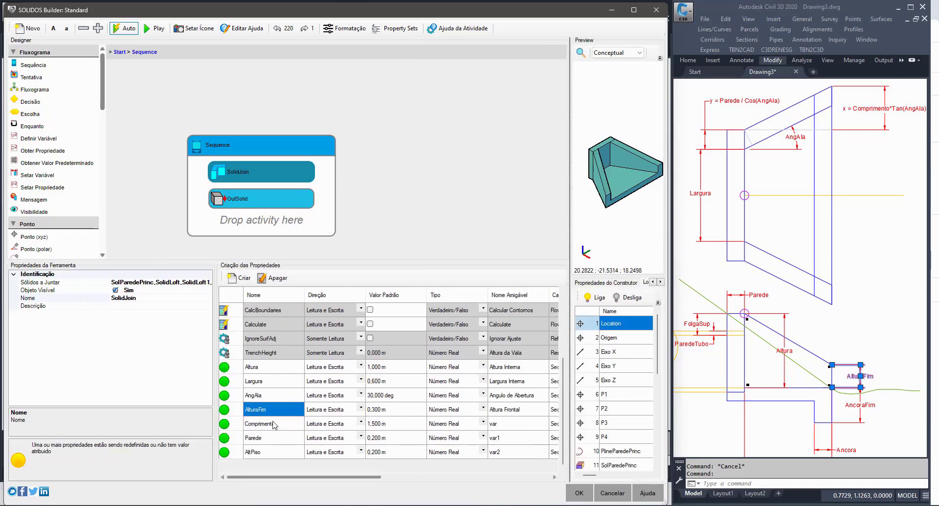
click(513, 422)
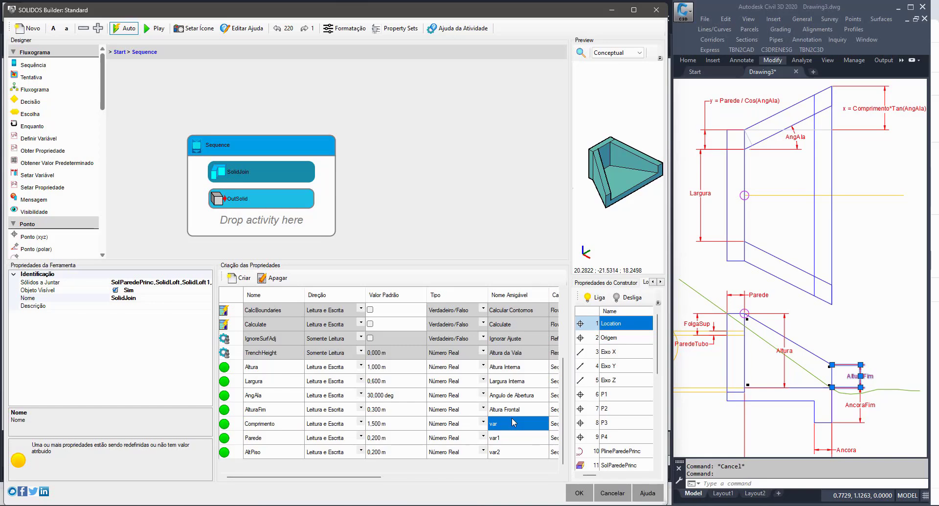
text(Comprimento Interno)
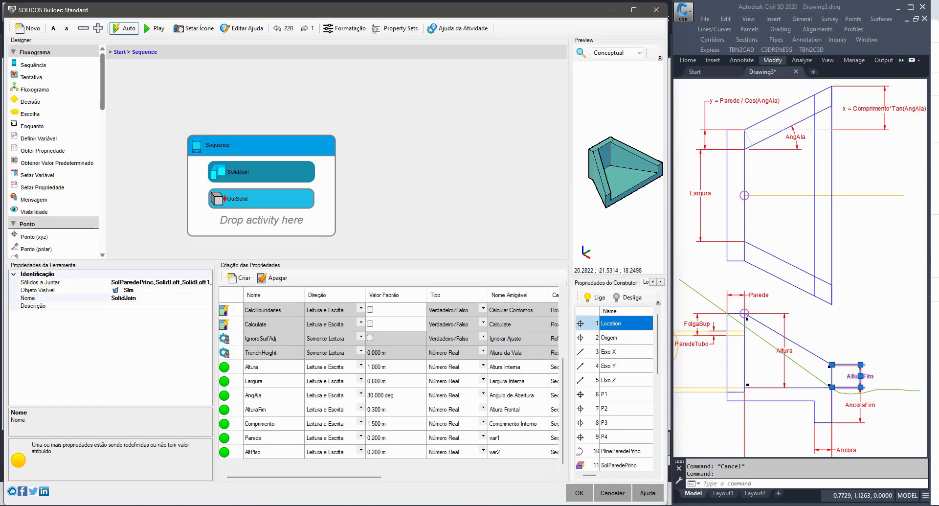
Step: Set the friendly names of Parede and AltPiso to "Parede" and "Altura do Piso"
click(513, 437)
text(Parede)
click(519, 455)
text(Altura do Piso)
click(523, 444)
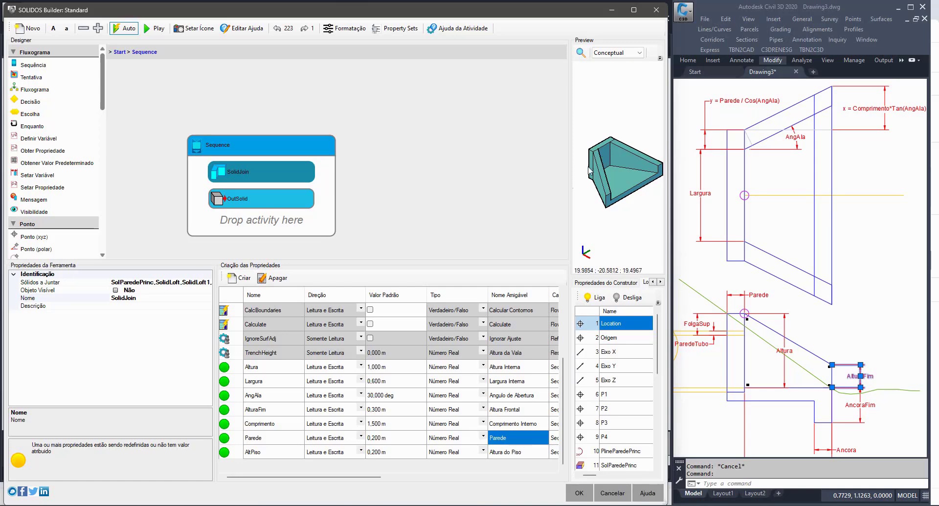
Step: Enlarge the preview area and display the Location and Origem points on the headwall solid
drag(569, 190, 441, 189)
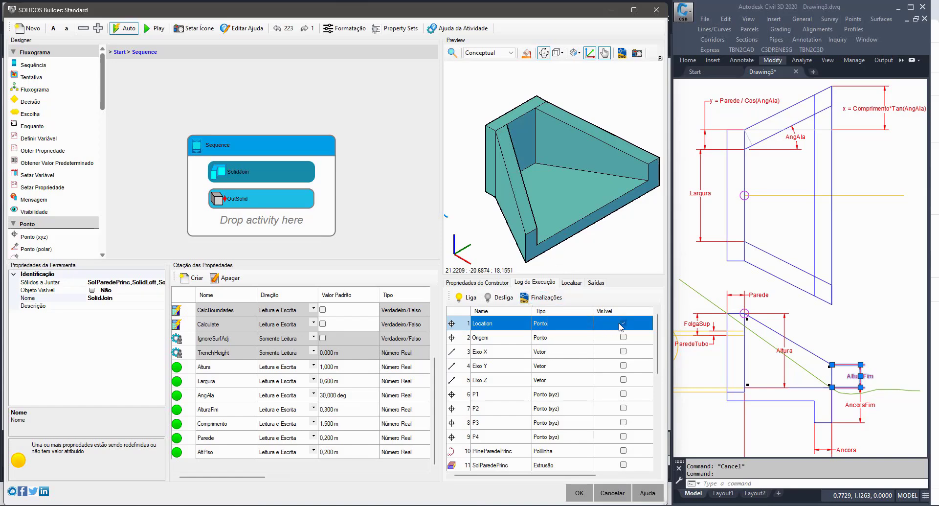
click(606, 341)
click(623, 337)
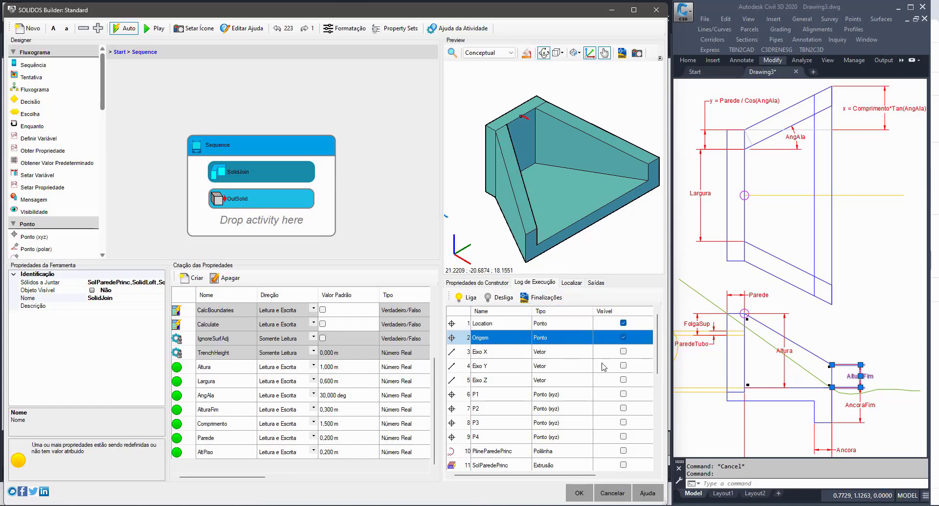
scroll(521, 130, up, 2)
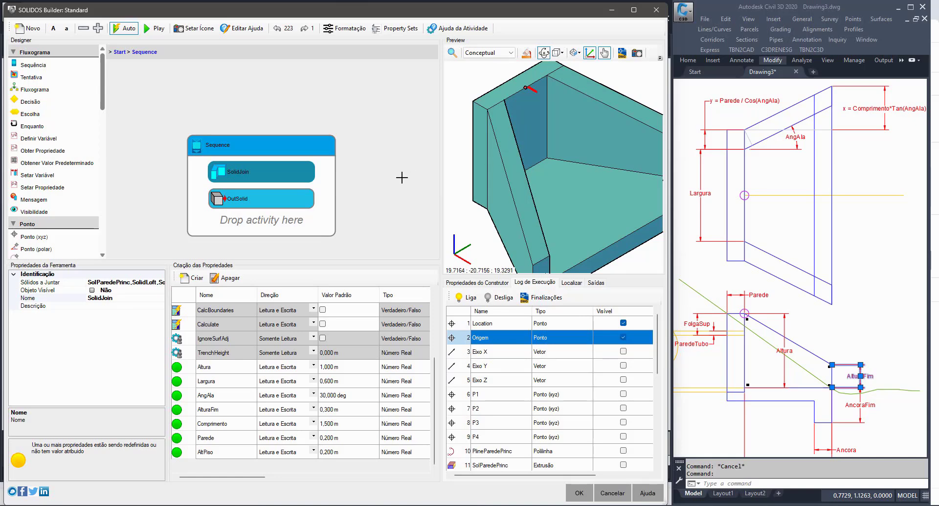
scroll(68, 204, down, 6)
scroll(68, 207, down, 10)
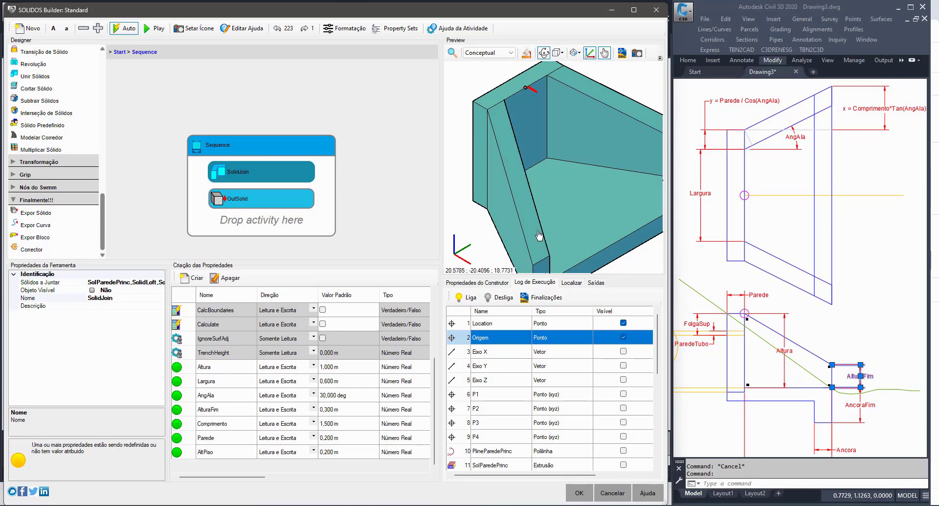
Step: Name the builder "Ala bueiro", save it and accept the custom sections list
click(473, 282)
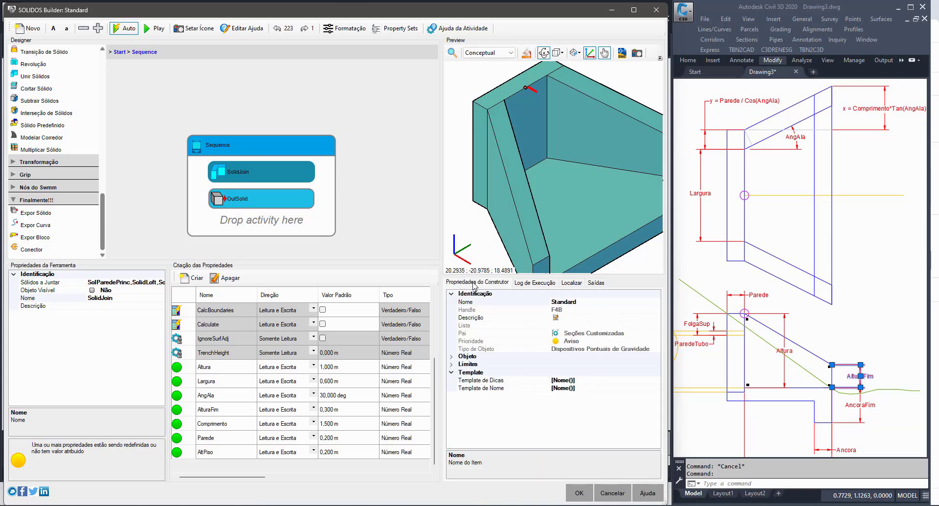
click(594, 302)
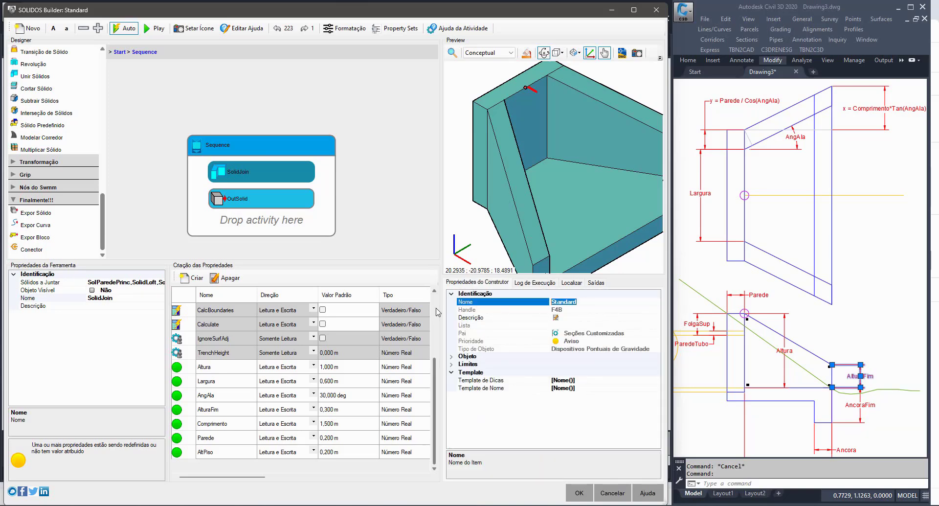
text(Ala bueiro)
click(475, 310)
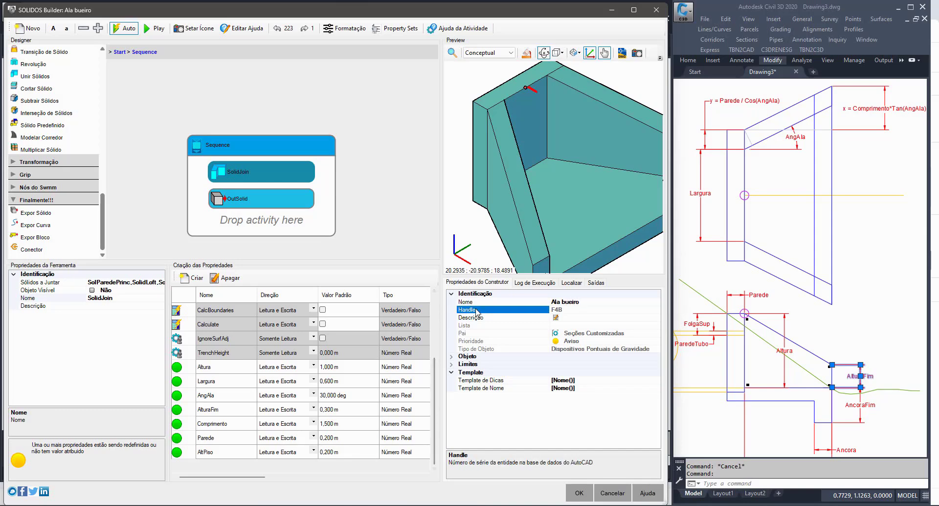
click(451, 357)
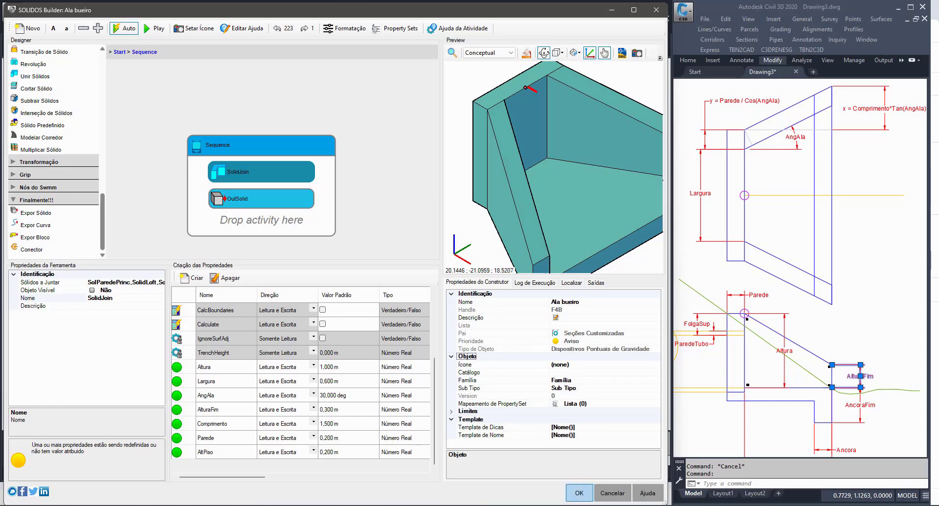
click(579, 494)
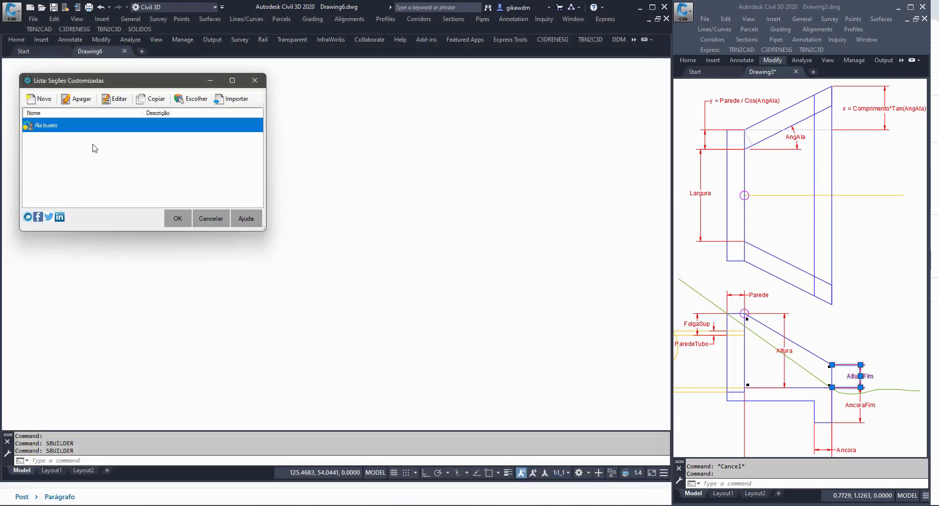
click(178, 218)
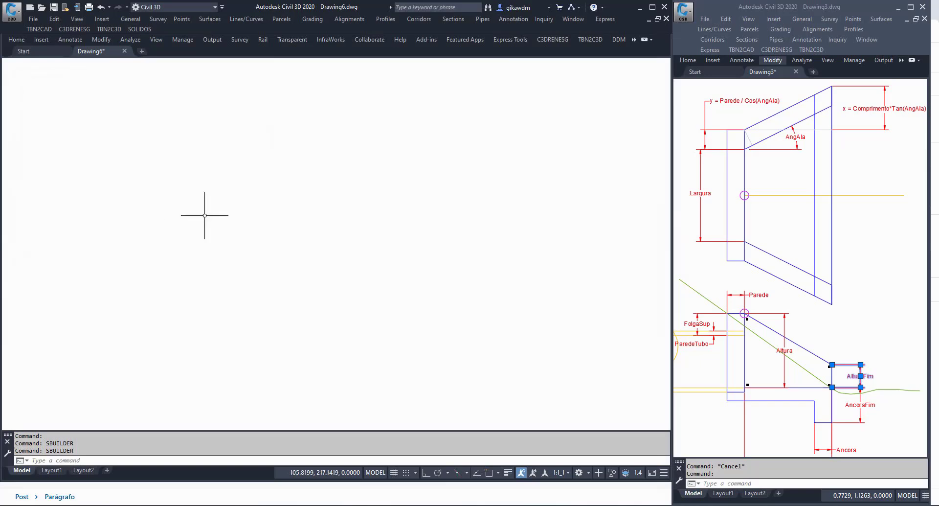
Step: Open the SOLIDOS toolspace and expand the drawing's Seções Customizadas
text(st)
key(Return)
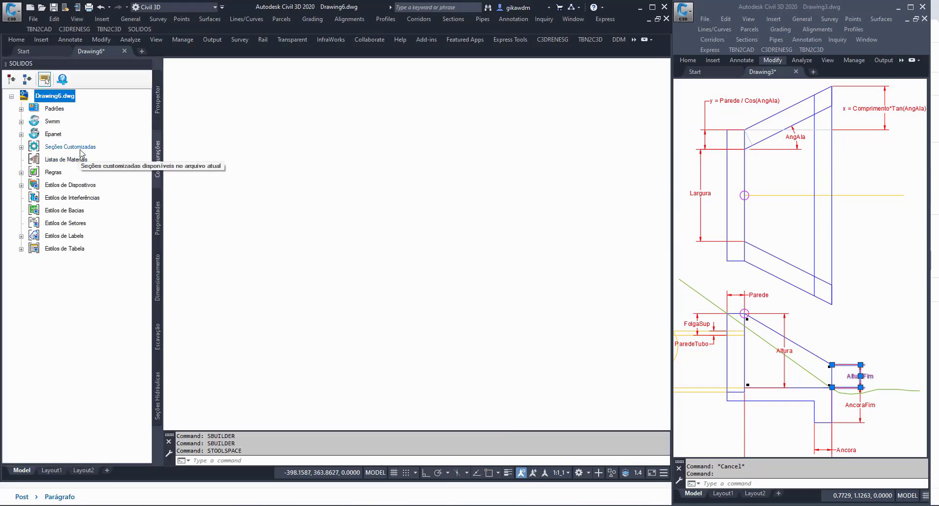
double_click(33, 147)
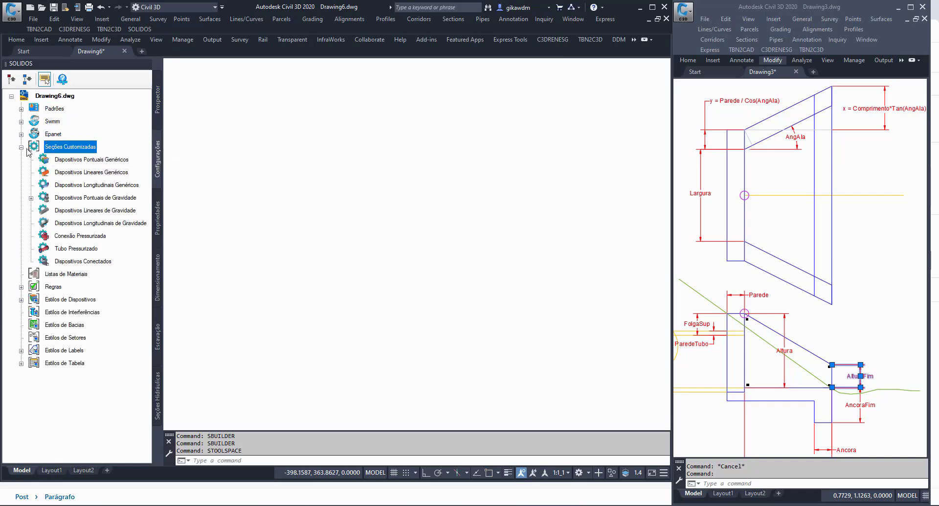
Step: Create a new network of type Rede de Drenagem under Redes
click(158, 97)
click(47, 111)
right_click(47, 112)
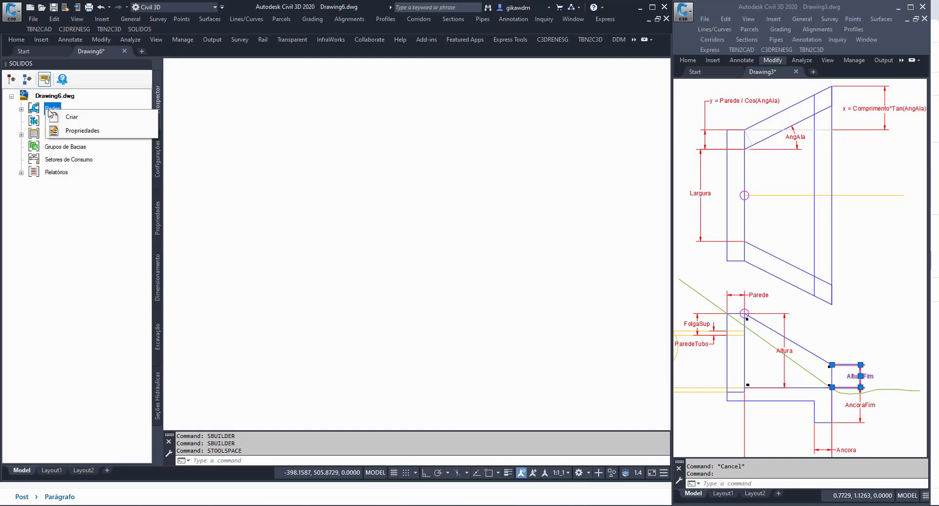
click(56, 116)
click(73, 101)
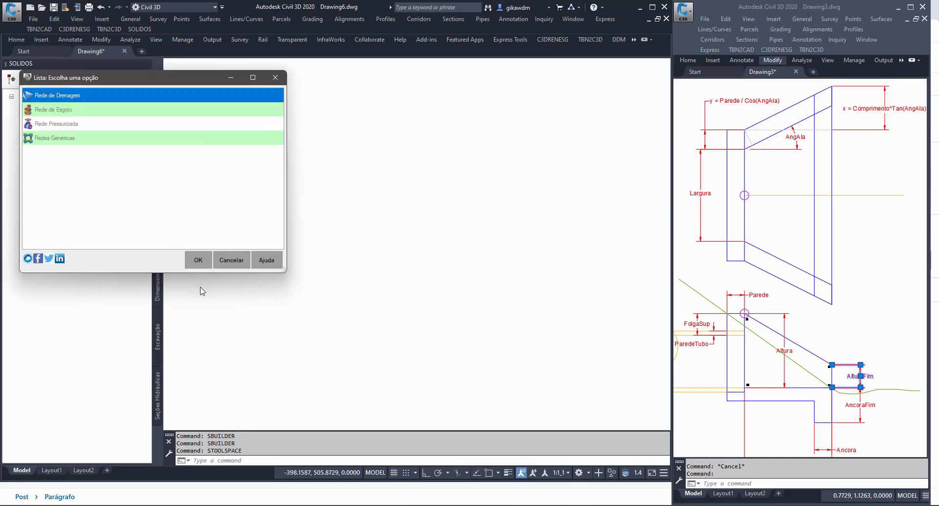
click(198, 260)
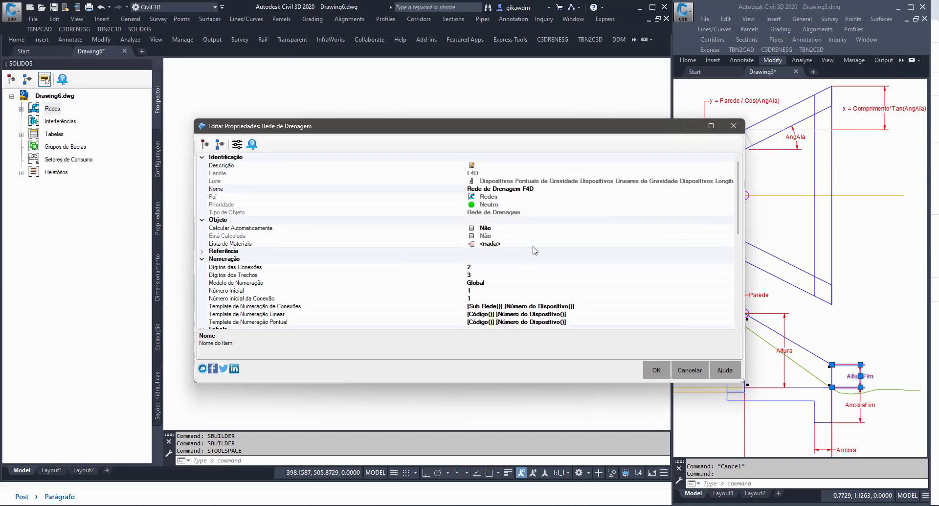
Step: Start a new material list for the drainage network
click(534, 244)
click(729, 243)
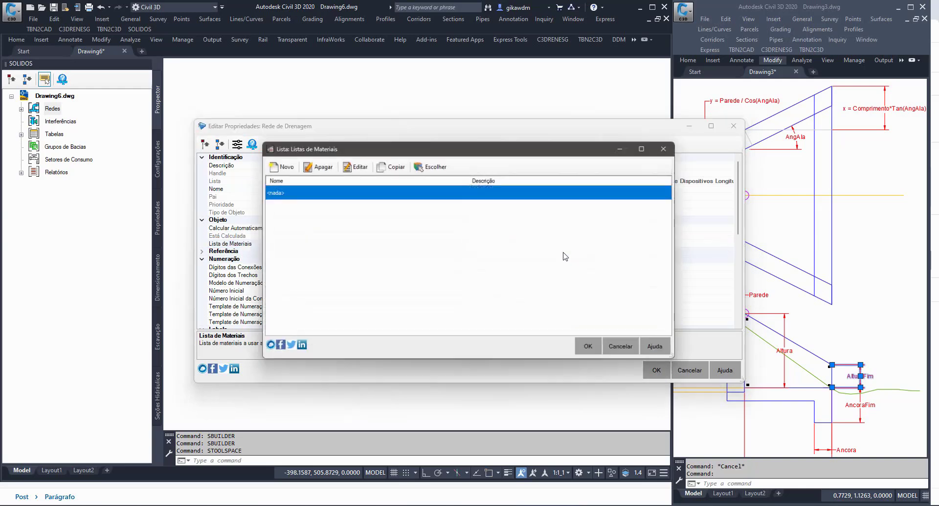
click(279, 166)
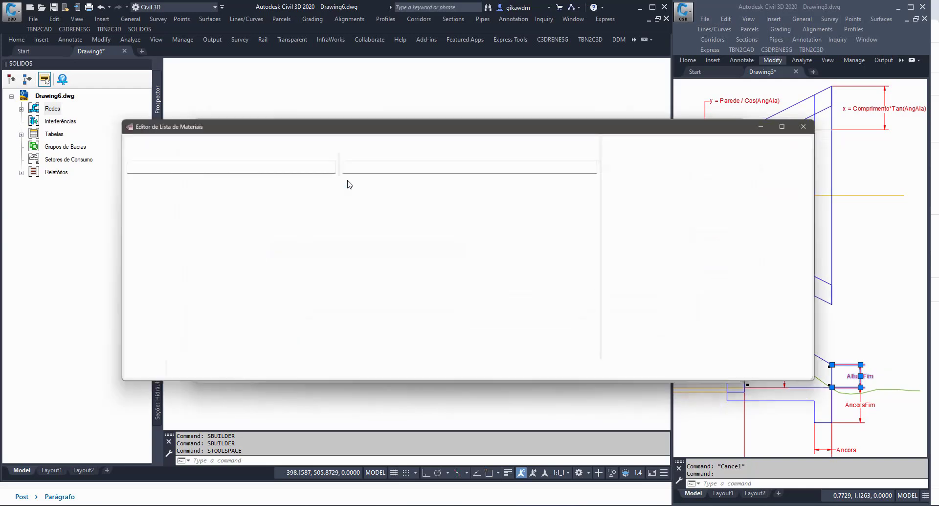
Step: Add the Ala bueiro section from Dispositivos Pontuais de Gravidade to the material list, previewing it from the Sudeste view
click(363, 141)
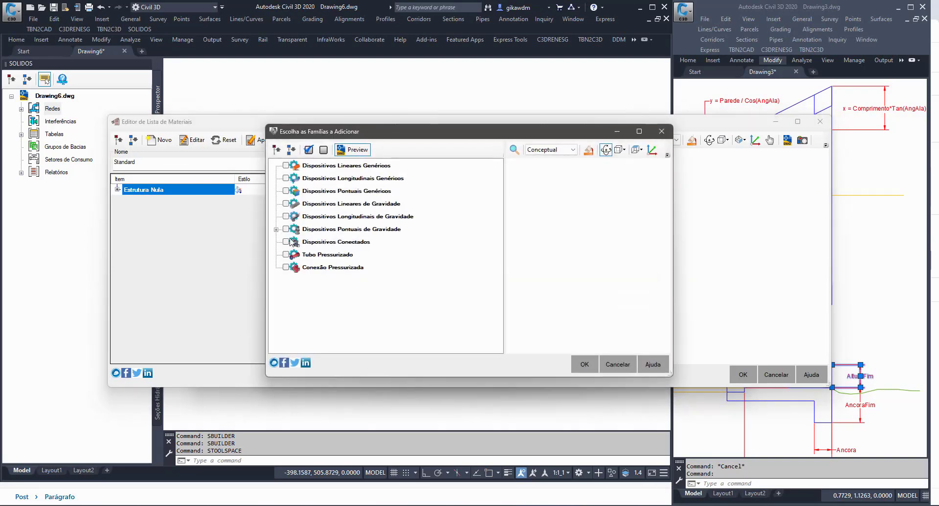
click(277, 229)
click(288, 242)
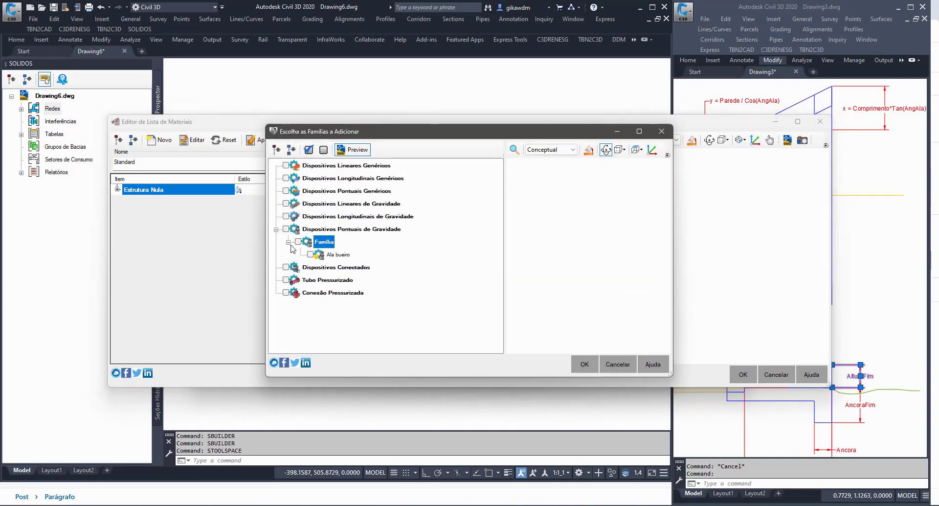
click(310, 254)
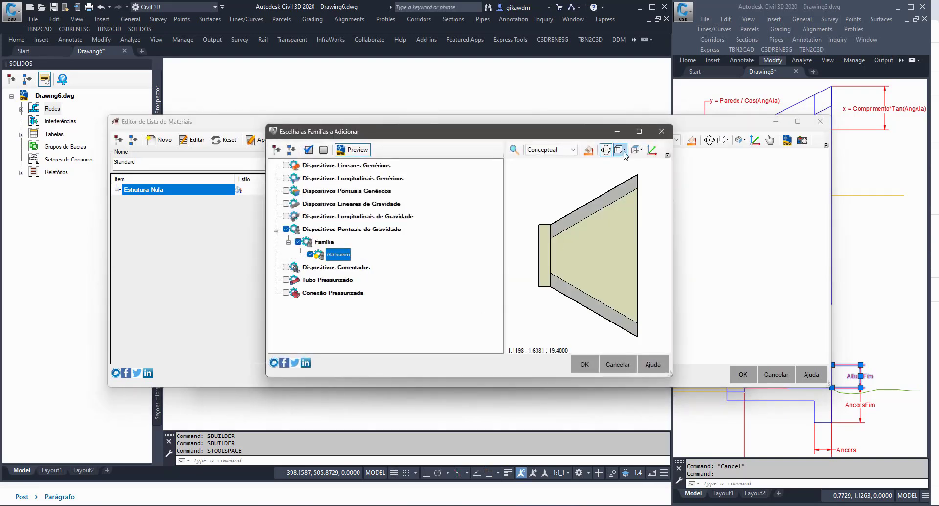
click(639, 150)
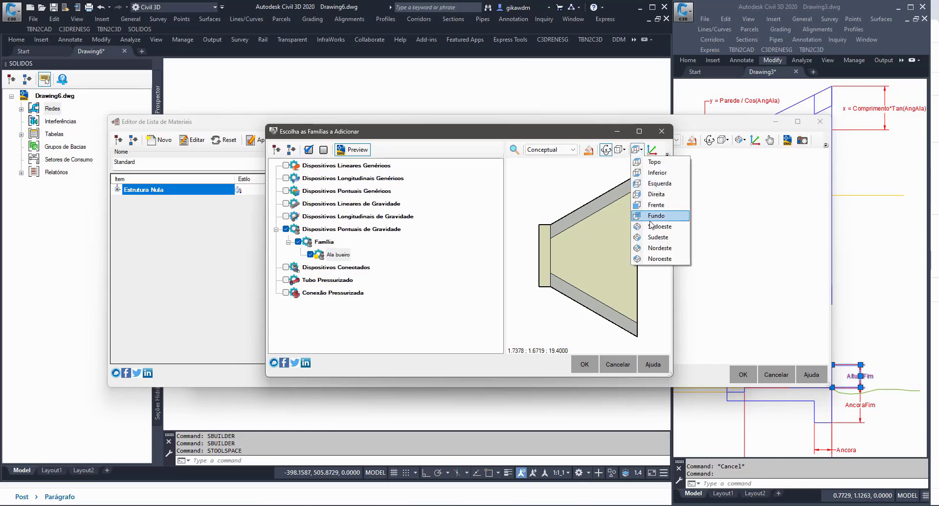
click(651, 238)
click(584, 364)
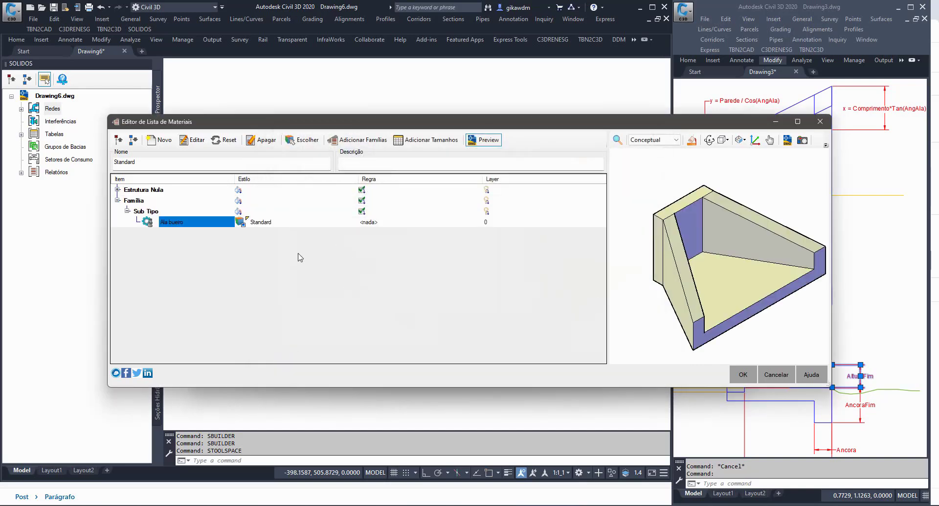
Step: Examine the Seção parameters of the Ala bueiro item, including its Largura Interna
click(193, 140)
scroll(322, 252, down, 3)
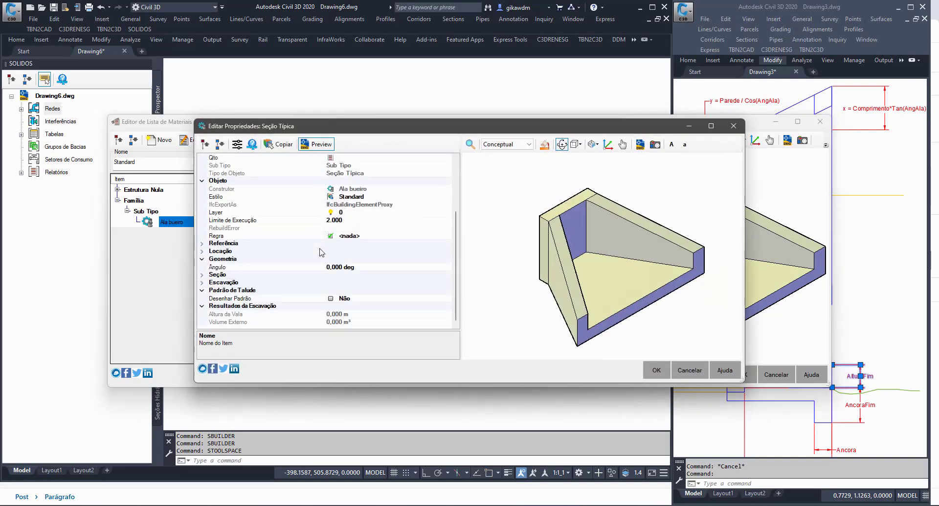
click(203, 275)
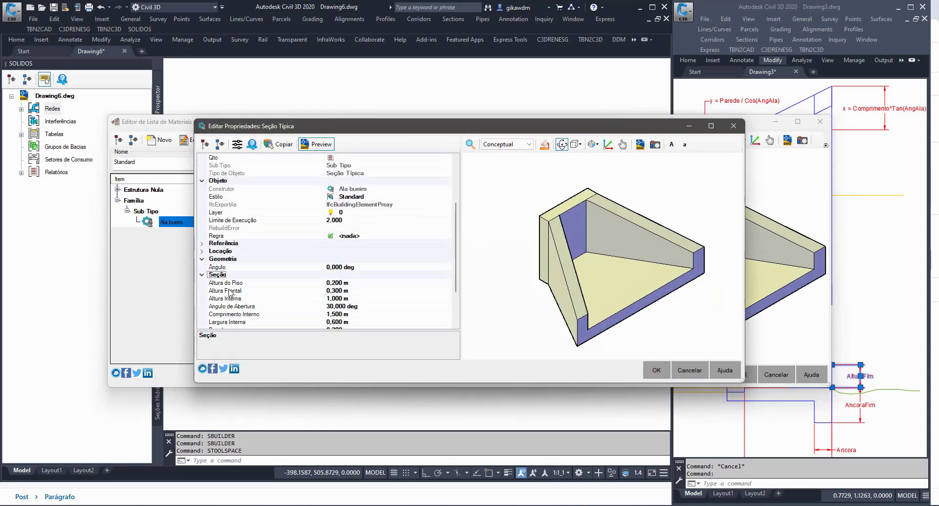
scroll(281, 291, down, 1)
click(233, 299)
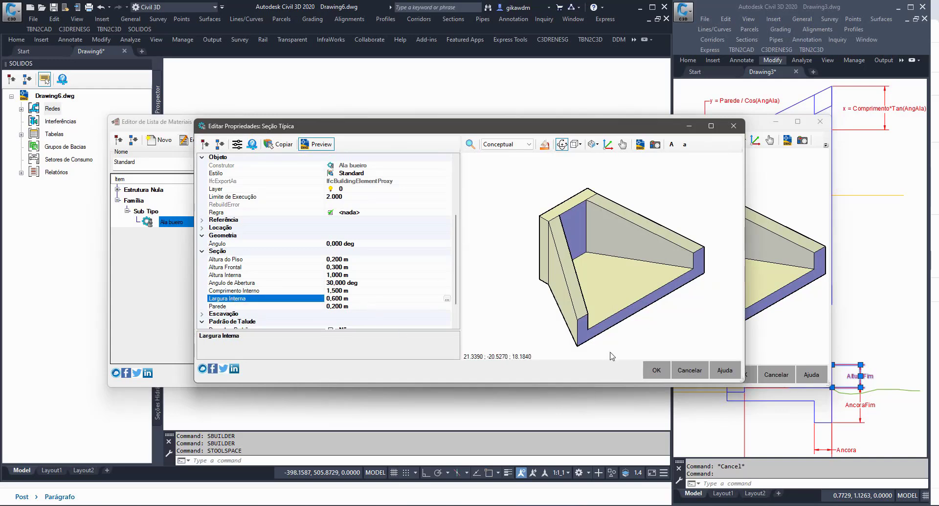
click(656, 371)
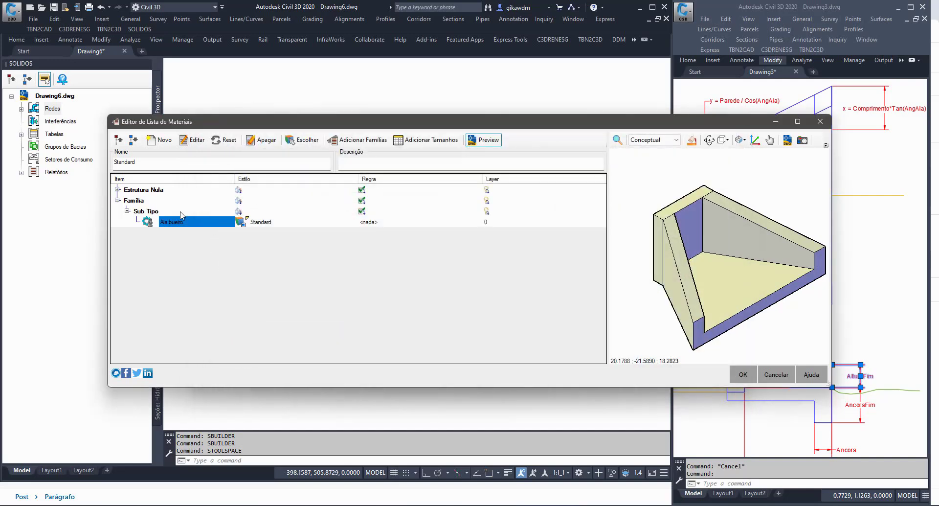
Step: Rename the Ala bueiro item as "ALA 600 mm" and accept the Standard material list for the drainage network
double_click(181, 225)
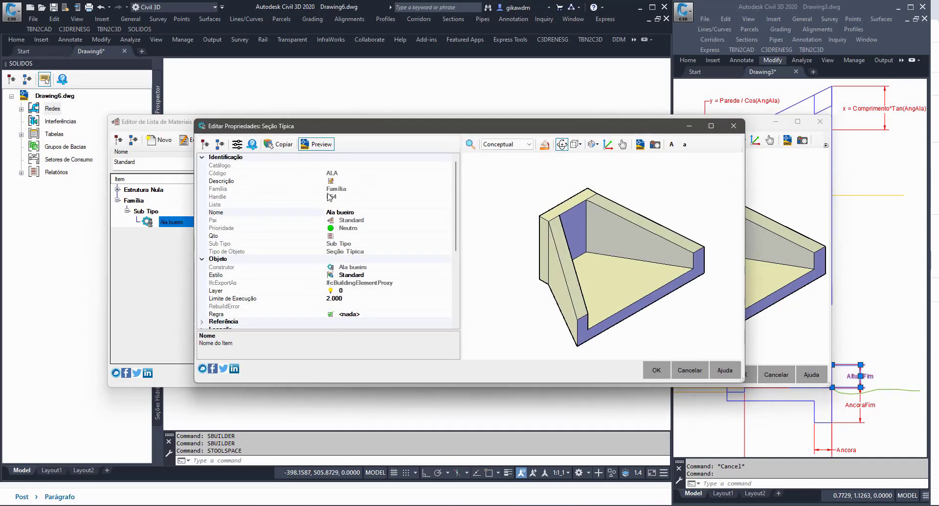
click(357, 212)
click(370, 213)
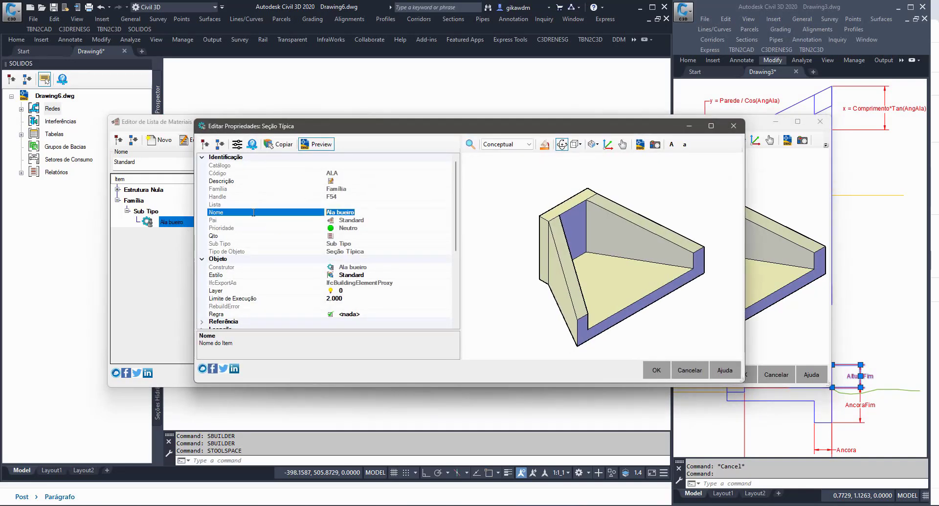
text(ALA 600 mm)
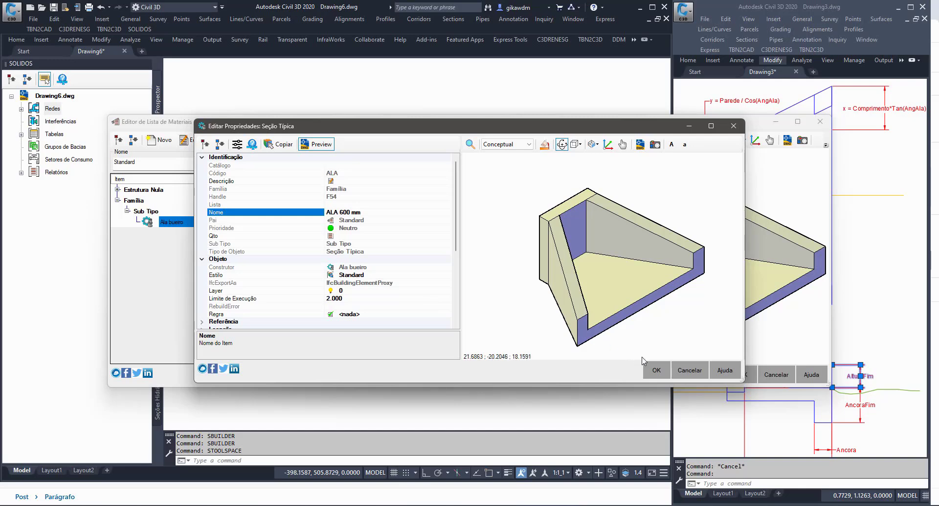
click(653, 369)
click(743, 374)
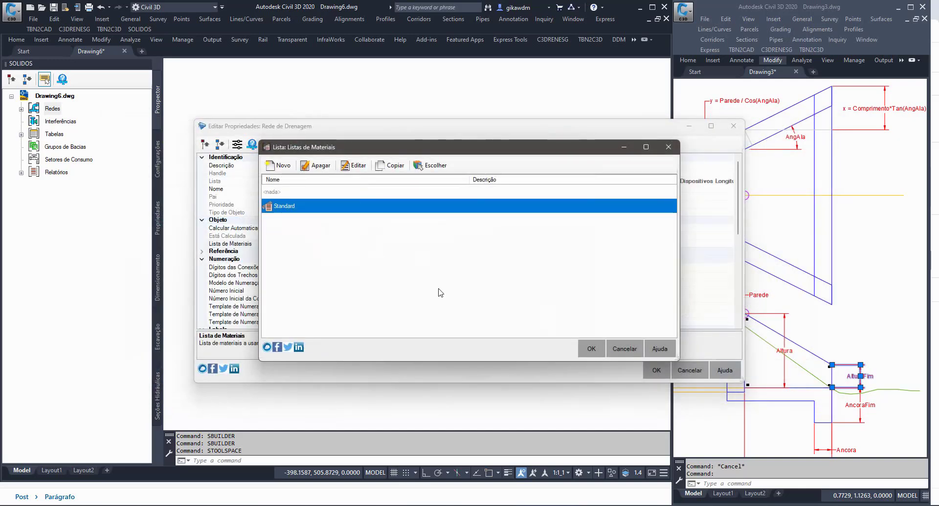
click(596, 349)
click(656, 370)
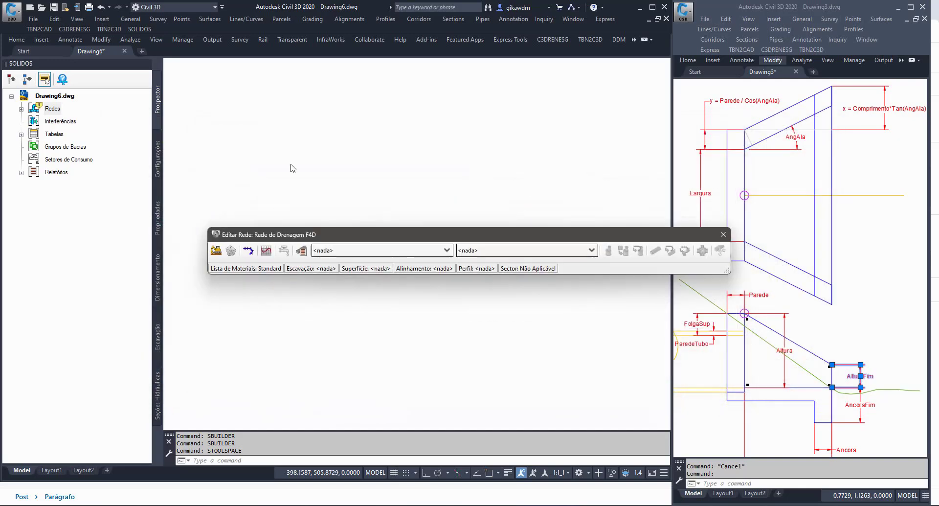
Step: Insert the ALA 600 mm device from the Família, Sub Tipo group at a rotated angle in the empty drawing area
drag(561, 238, 524, 93)
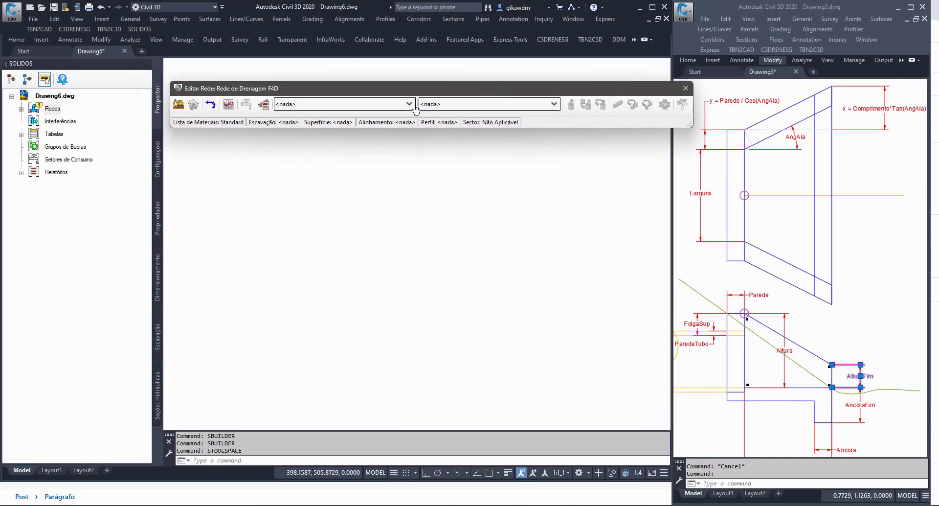
click(328, 104)
click(283, 130)
click(295, 145)
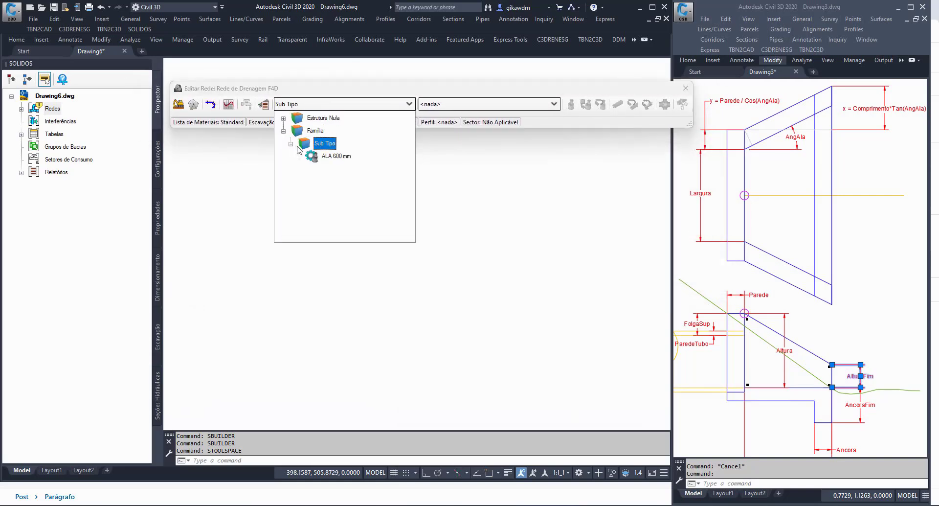
click(332, 157)
click(571, 104)
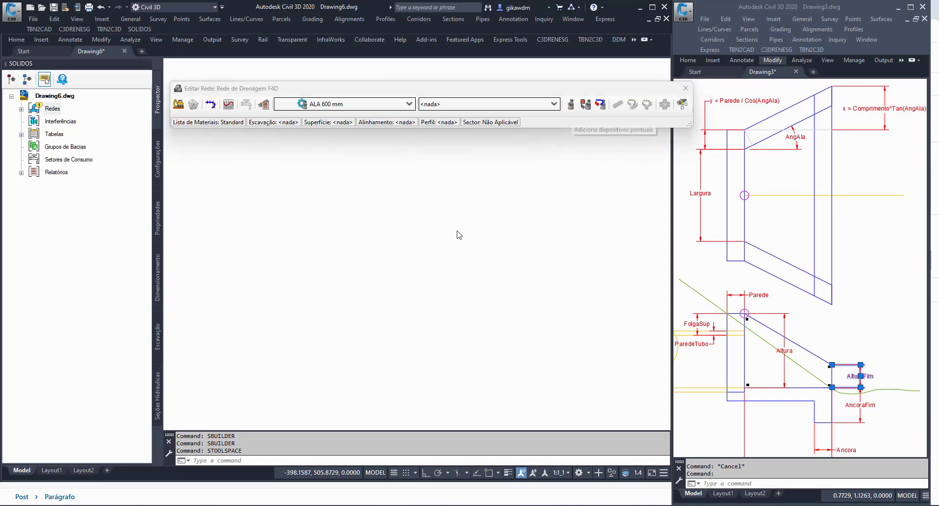
click(477, 257)
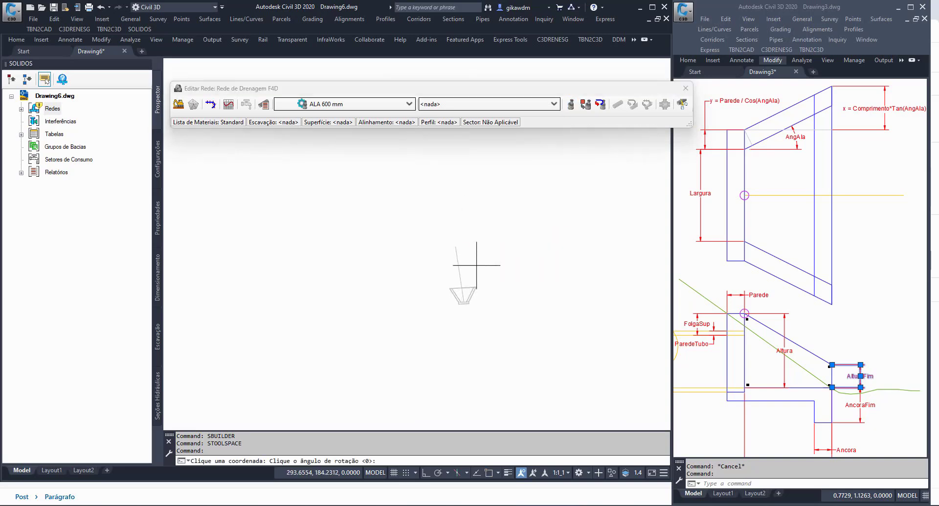
key(Escape)
Step: Preview the inserted SOLIDOS headwall in 3D, orbiting around it, and finish editing the drainage network
click(574, 242)
click(279, 398)
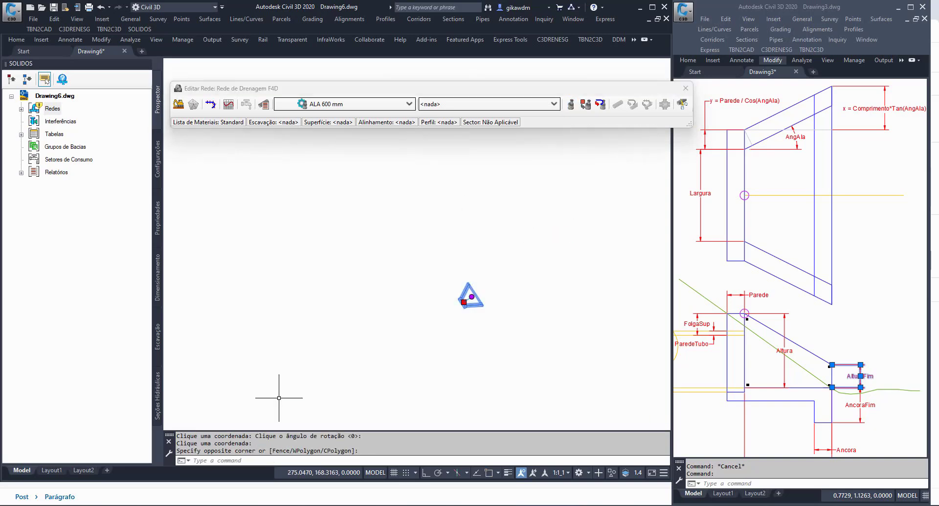
scroll(323, 370, up, 2)
right_click(474, 331)
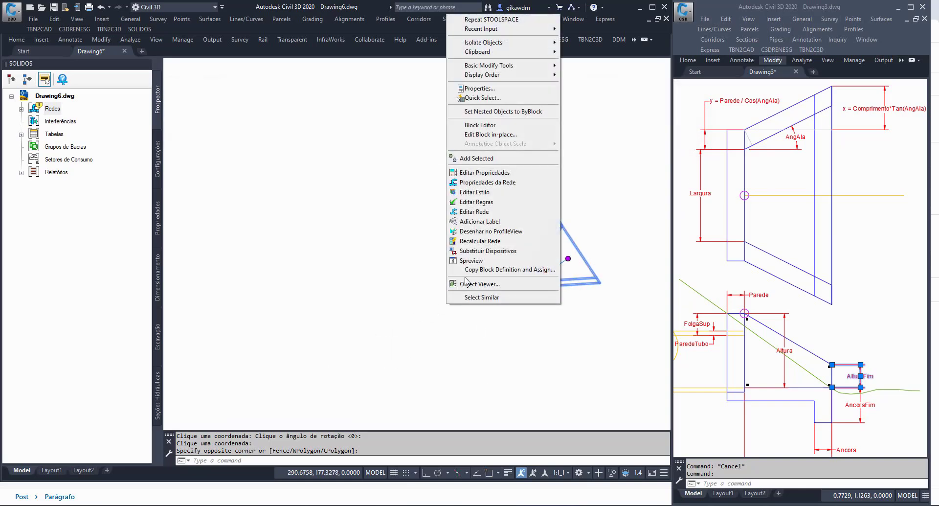
click(473, 264)
mouse_move(436, 311)
mouse_down()
mouse_move(423, 264)
mouse_move(466, 267)
mouse_up()
key(Escape)
key(Escape)
key(Escape)
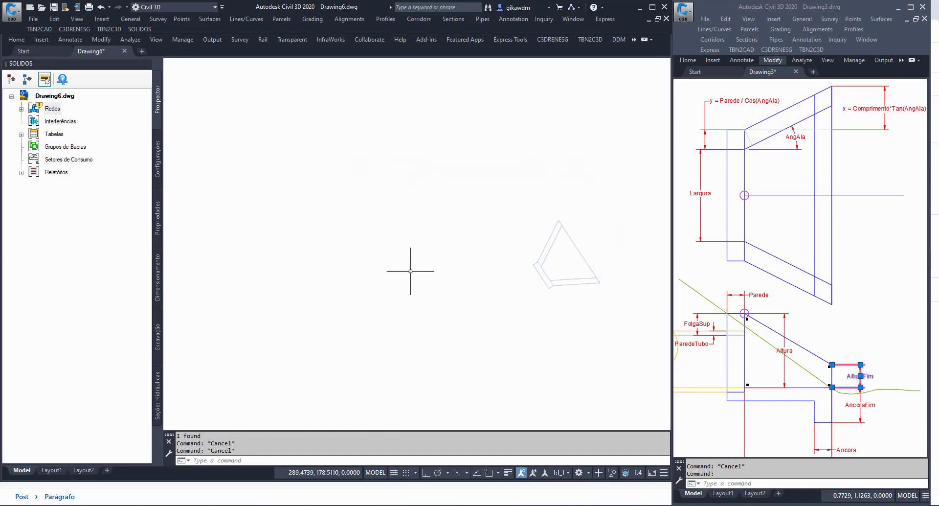
Step: Start a Civil 3D pipe network by layout and create a new parts list for it
mouse_move(563, 242)
middle_down()
mouse_move(396, 182)
mouse_move(491, 187)
middle_up()
click(481, 19)
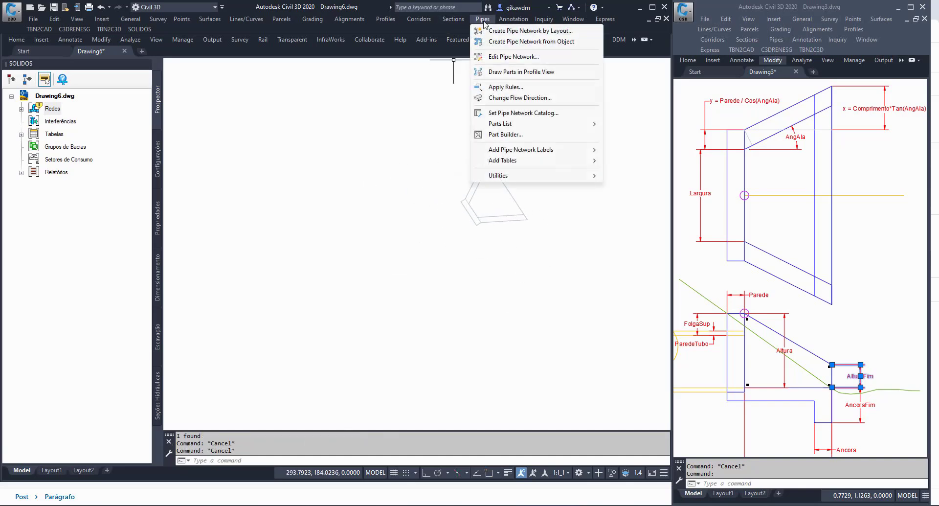
click(506, 30)
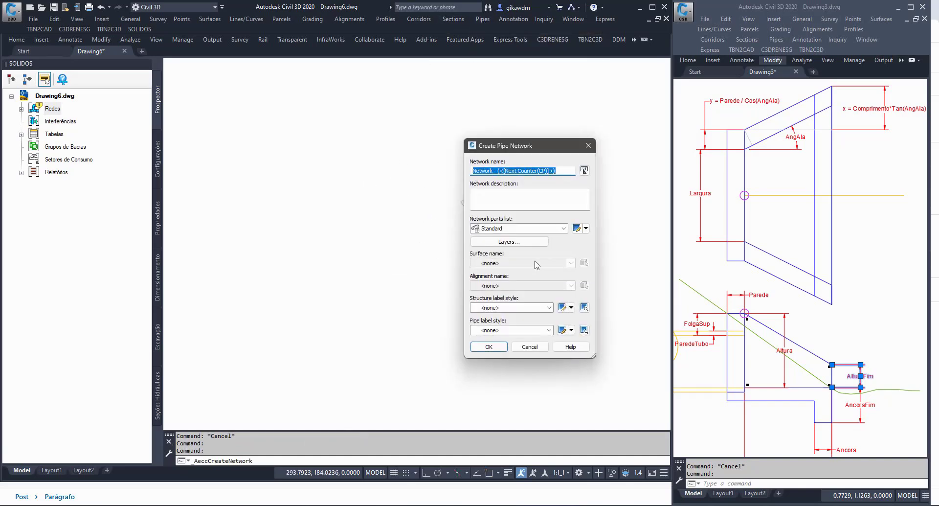
click(585, 228)
click(609, 237)
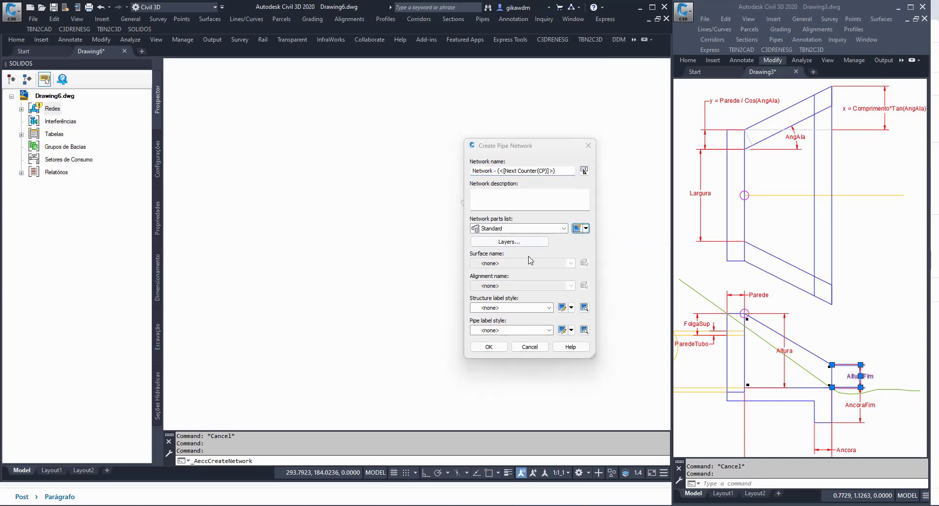
Step: Add the Ala teste part family from ALA_GENERICA to the structures of the new parts list
right_click(232, 157)
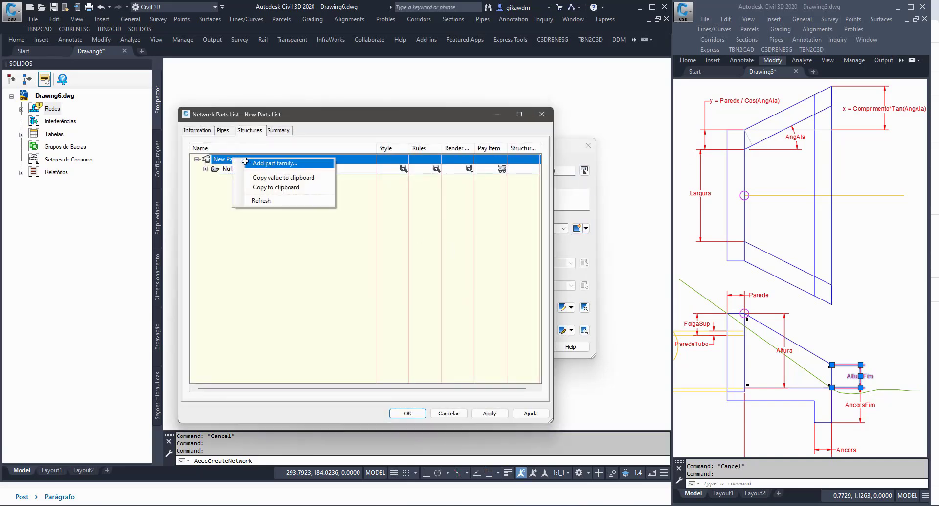
click(247, 178)
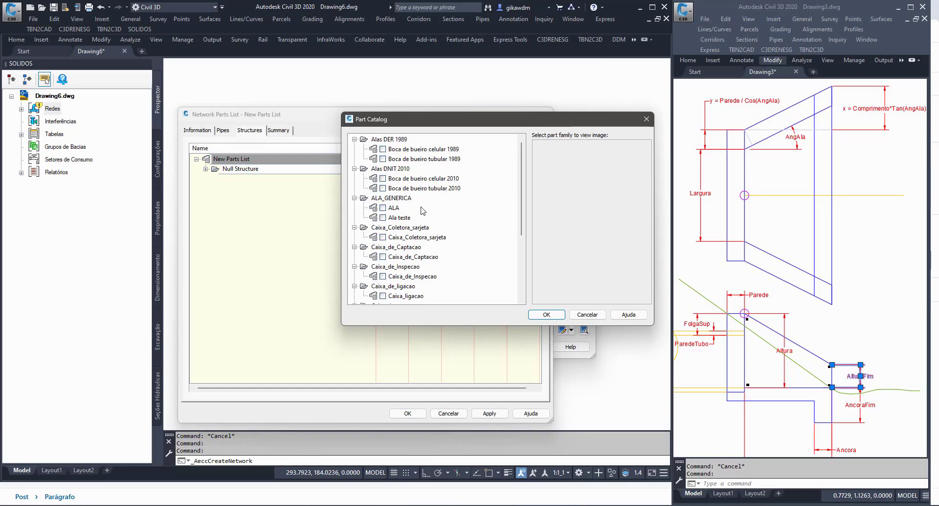
click(411, 217)
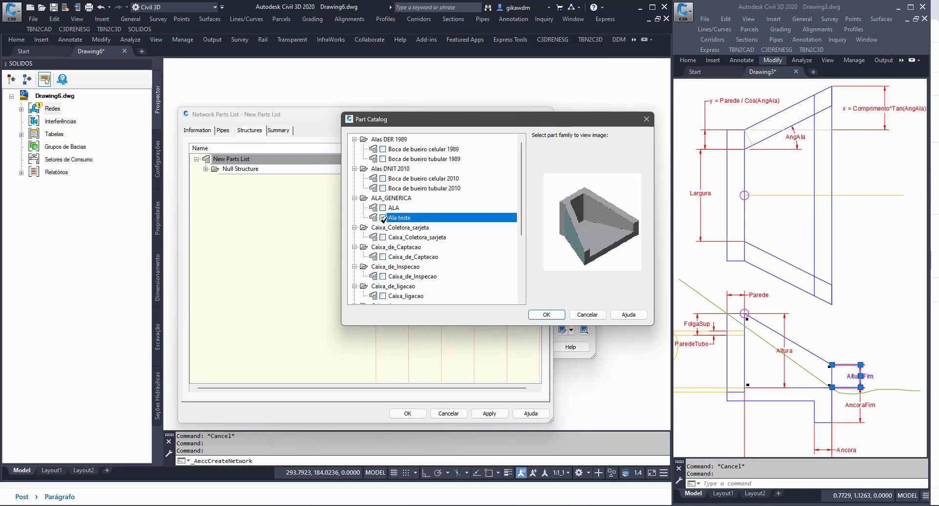
click(546, 314)
Step: Add the ALA 600 mm part size to the Ala teste family and accept the parts list
click(236, 179)
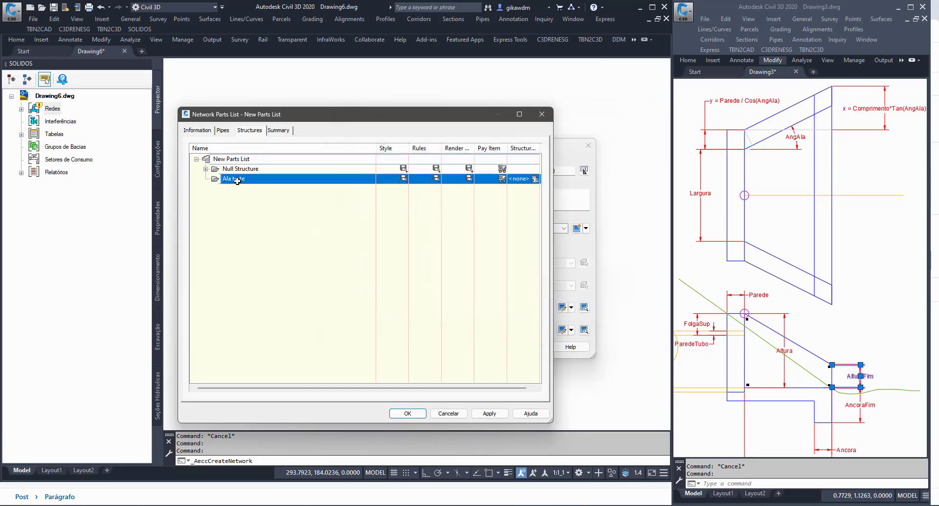
right_click(256, 181)
click(257, 185)
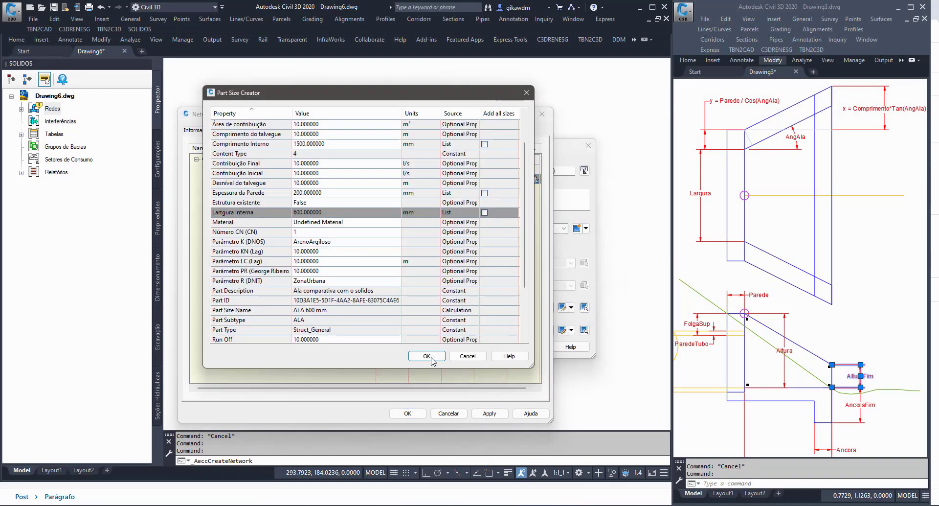
click(427, 356)
click(410, 413)
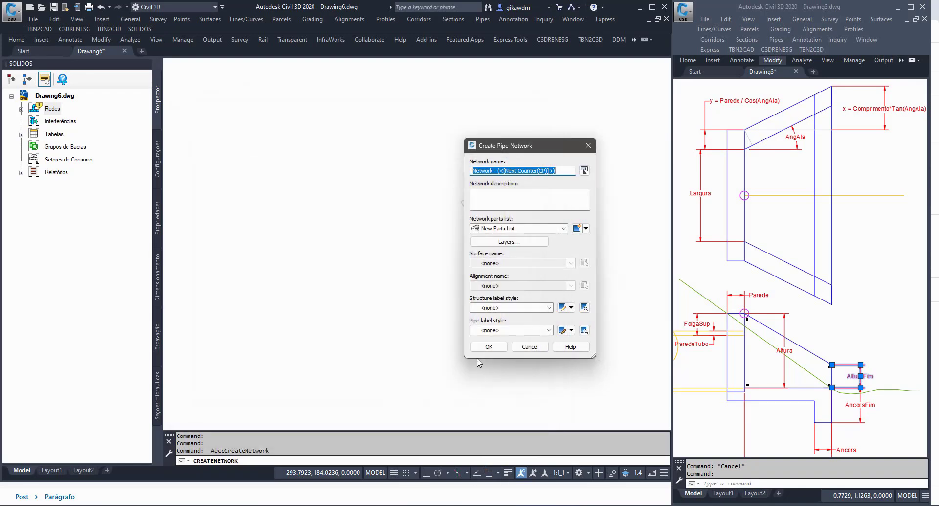
Step: Create the pipe network with New Parts List and insert an ALA 600 mm structure below the SOLIDOS headwall
click(489, 346)
click(169, 101)
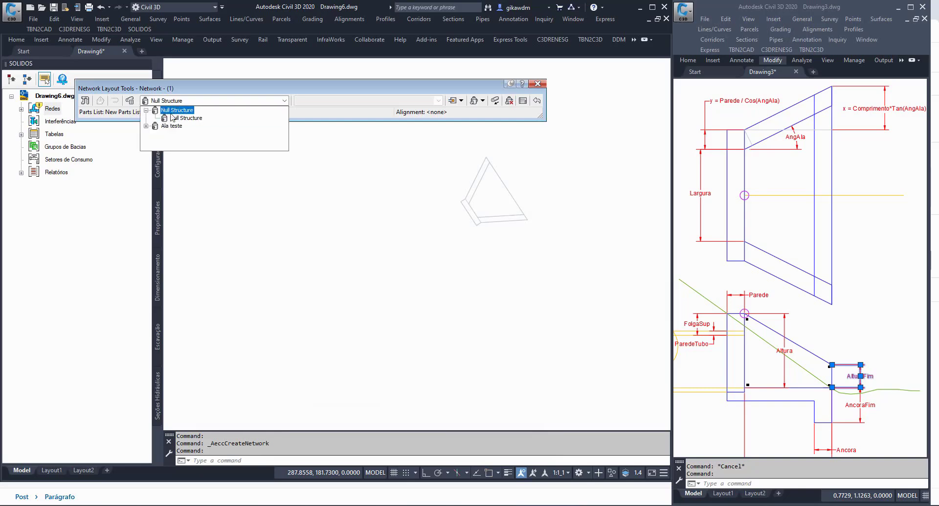
click(146, 125)
click(198, 134)
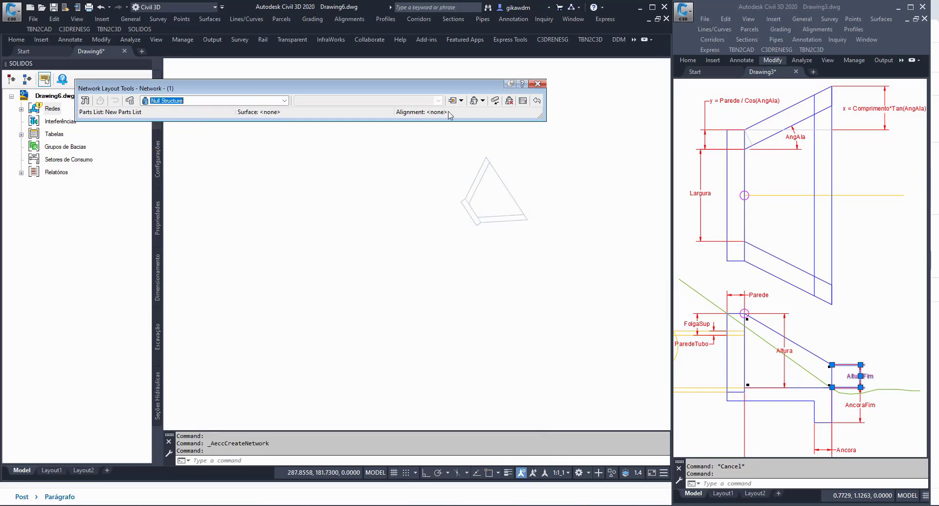
click(482, 101)
click(496, 132)
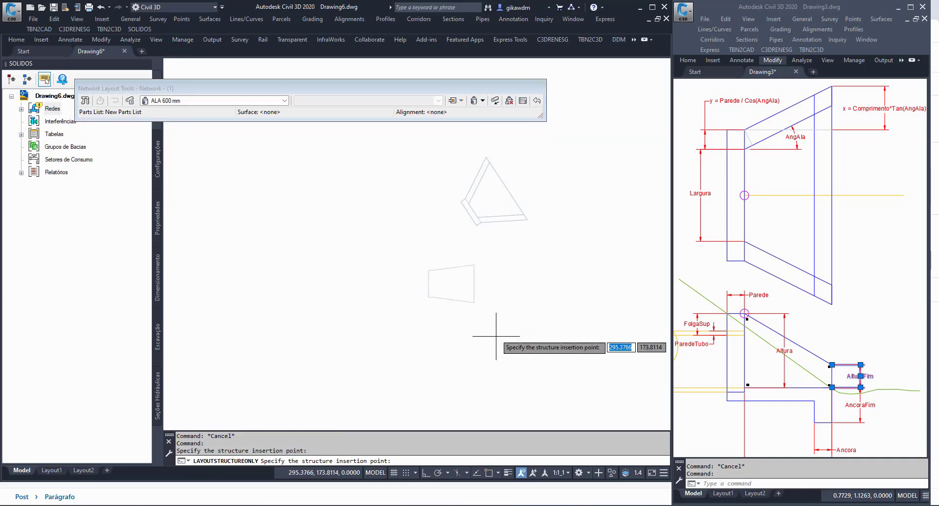
click(459, 268)
Step: Make the 3D Solid component visible in plan in the Standard style of the inserted Civil 3D structure
click(445, 260)
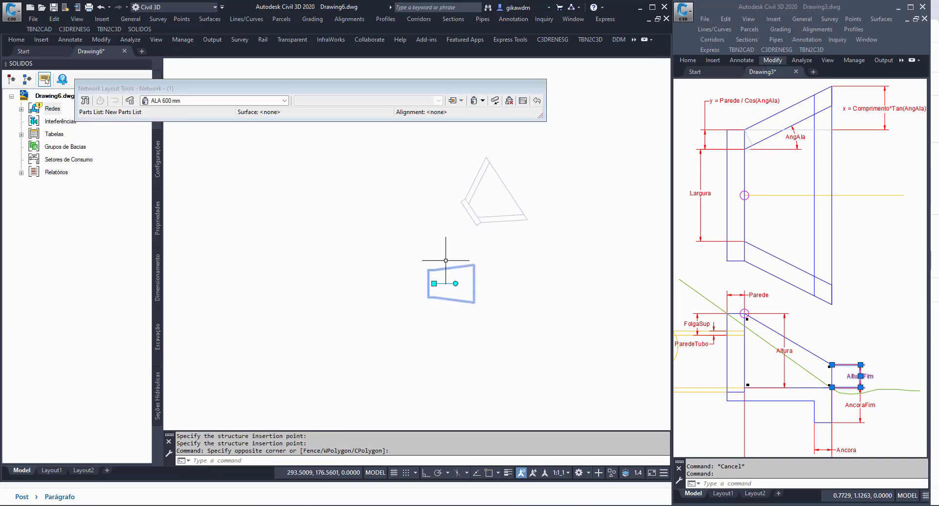
right_click(445, 267)
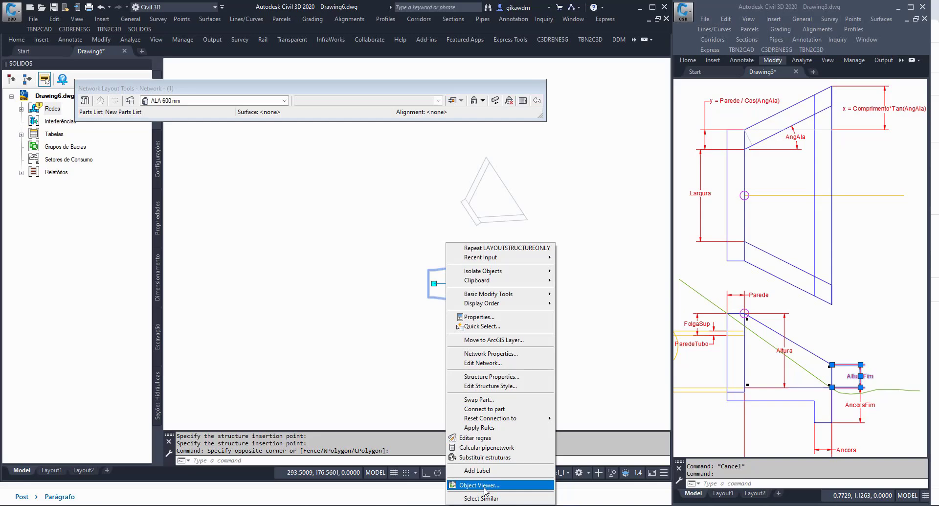
click(499, 386)
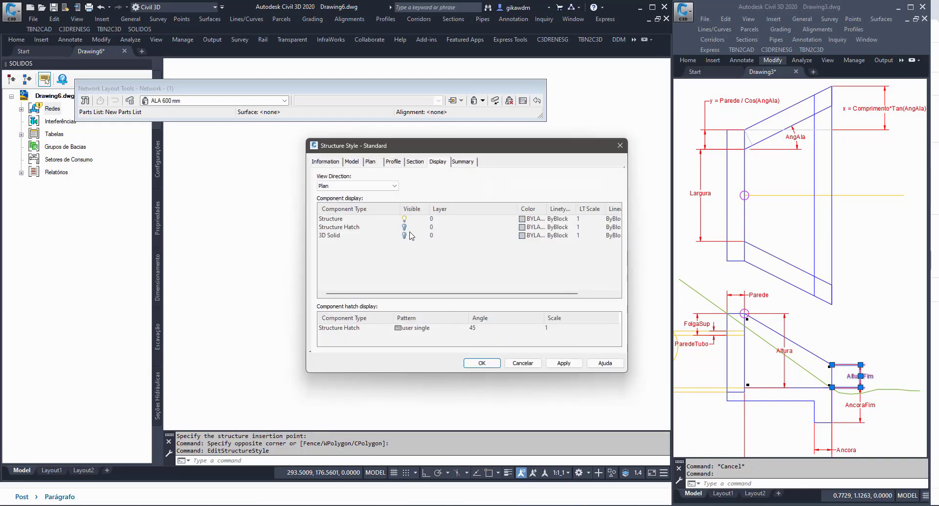
click(411, 235)
click(481, 363)
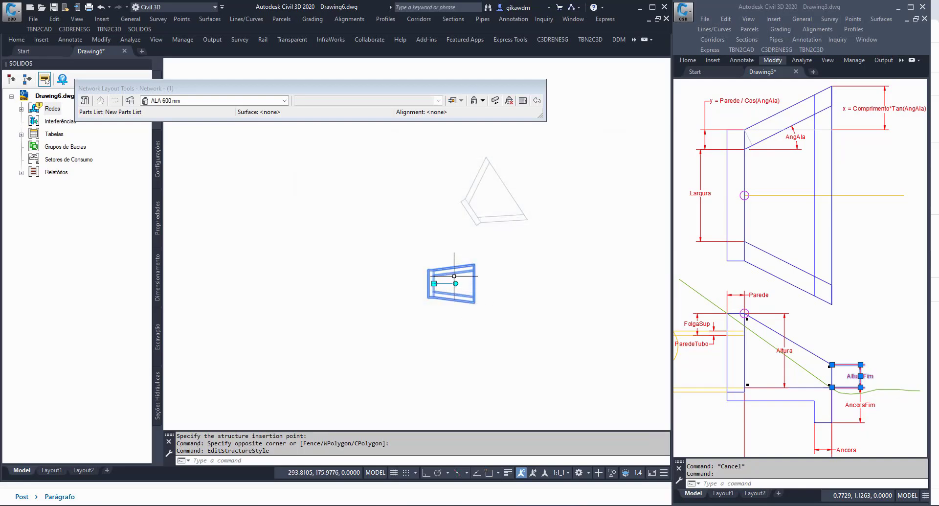
Step: Compare the SOLIDOS headwall and the Civil 3D structure side by side in Object Viewer, and finish the network layout
right_click(454, 276)
click(531, 187)
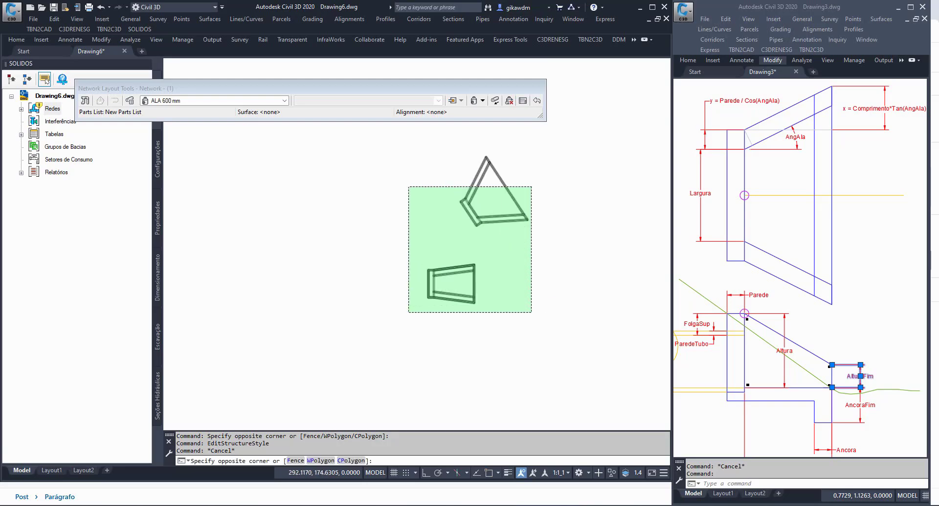
click(408, 311)
right_click(408, 313)
click(452, 412)
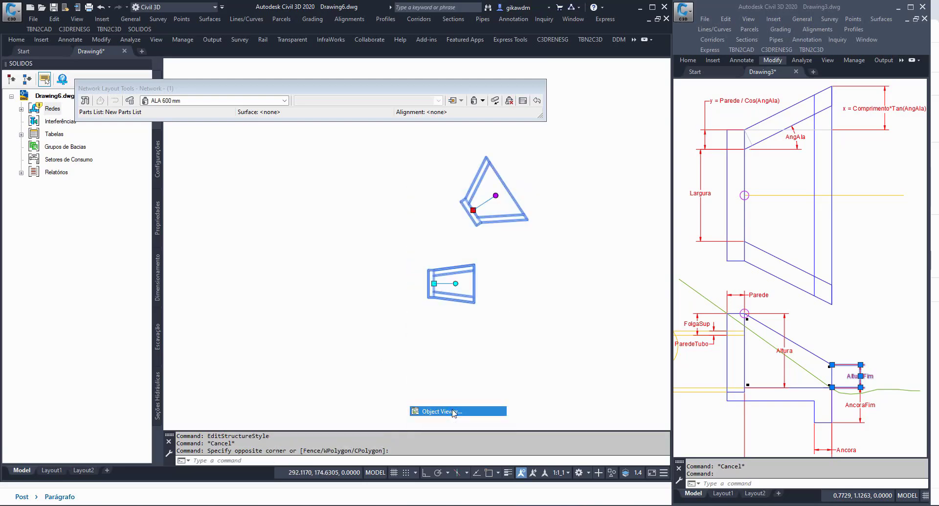
drag(405, 298, 455, 302)
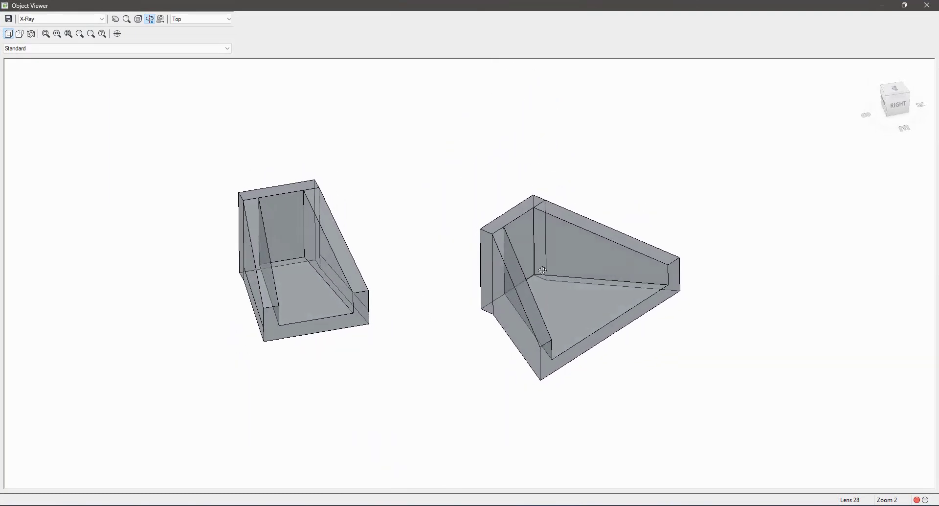
mouse_move(484, 380)
mouse_down()
mouse_move(365, 372)
mouse_move(532, 358)
mouse_move(436, 254)
mouse_move(463, 363)
mouse_move(455, 426)
mouse_move(480, 363)
mouse_up()
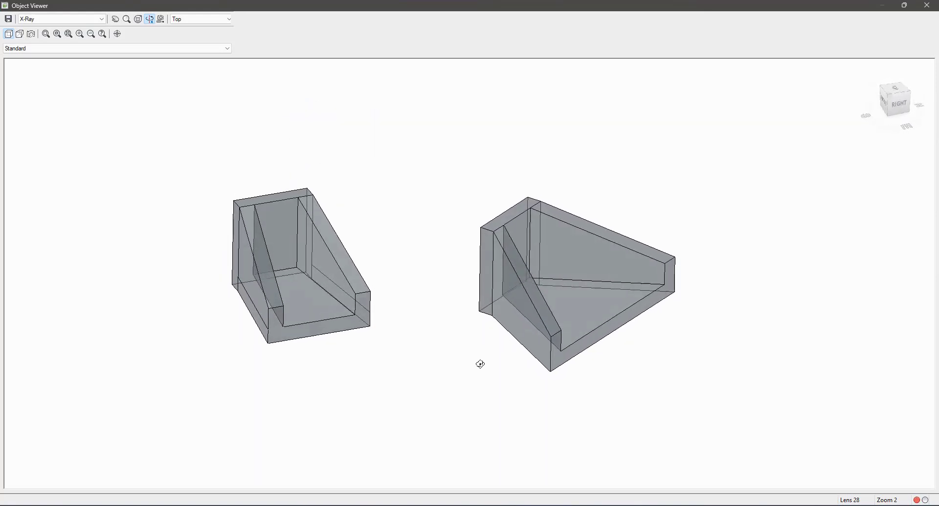
key(Escape)
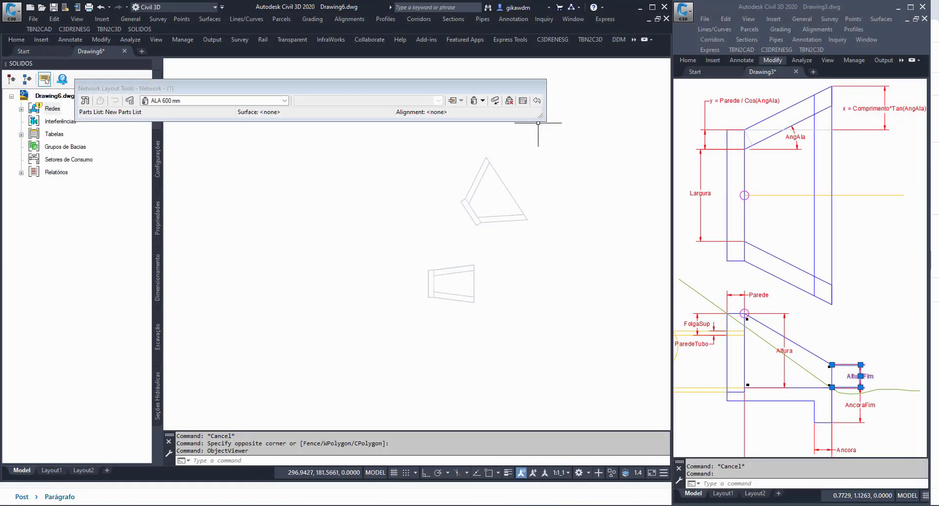
key(Escape)
key(Escape)
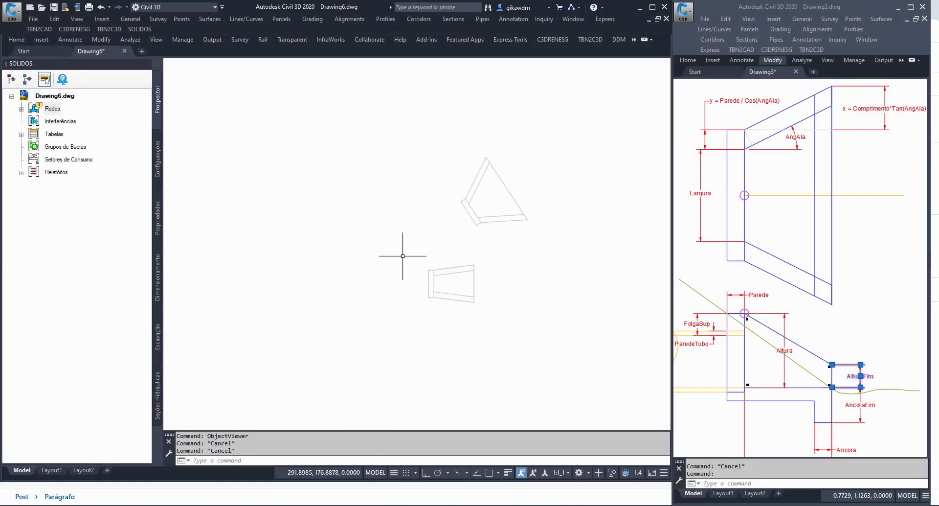
Step: Open the Ala bueiro custom section under Dispositivos Pontuais de Gravidade for editing in SOLIDOS Builder
click(157, 159)
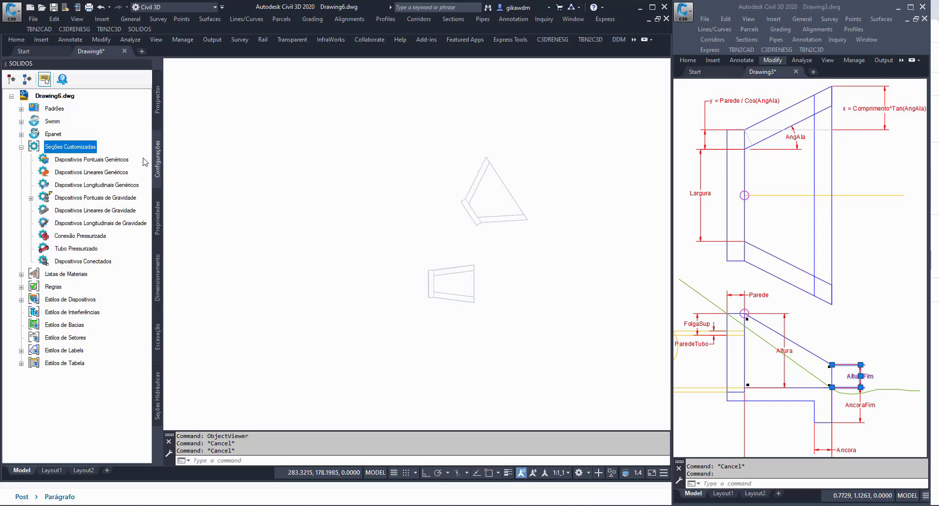
right_click(46, 198)
click(73, 213)
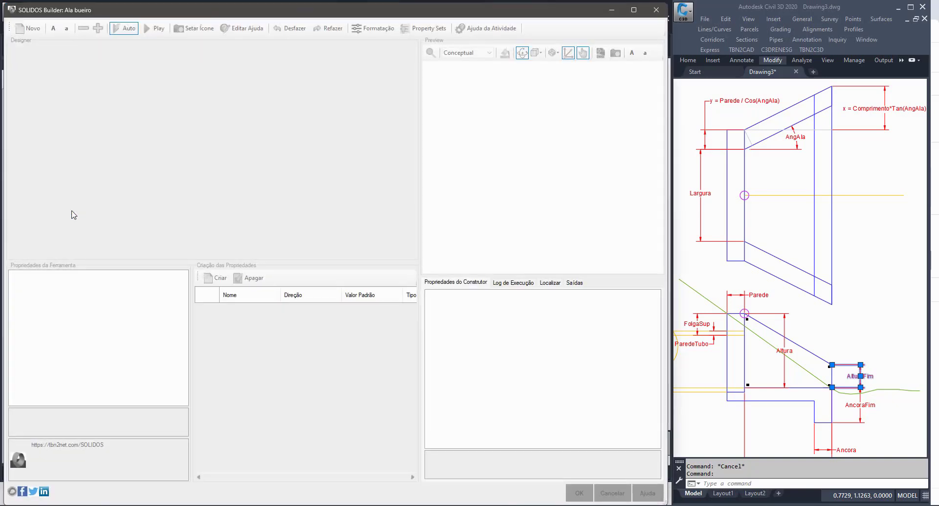
Step: Examine the sequences of the Ala bueiro flowchart and its execution log entries from Location through OutSolid
click(261, 137)
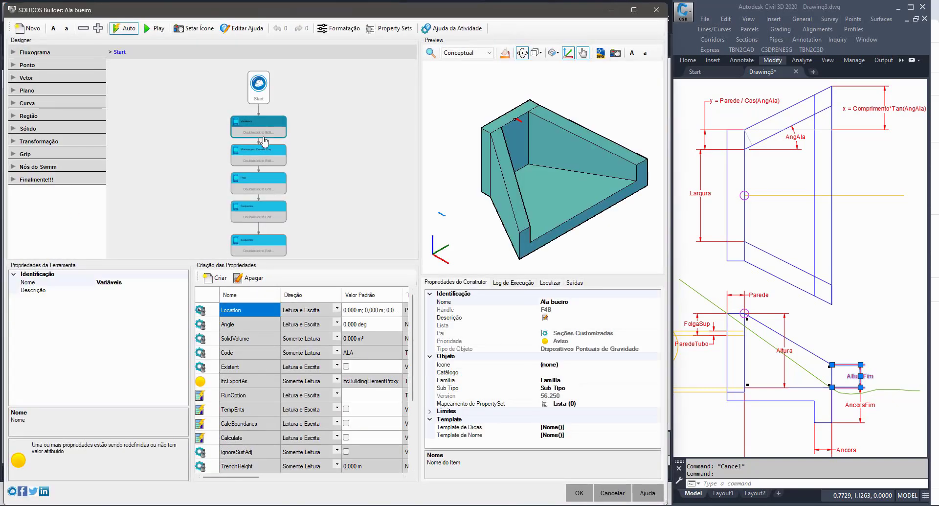
click(268, 165)
click(267, 192)
click(268, 213)
click(270, 248)
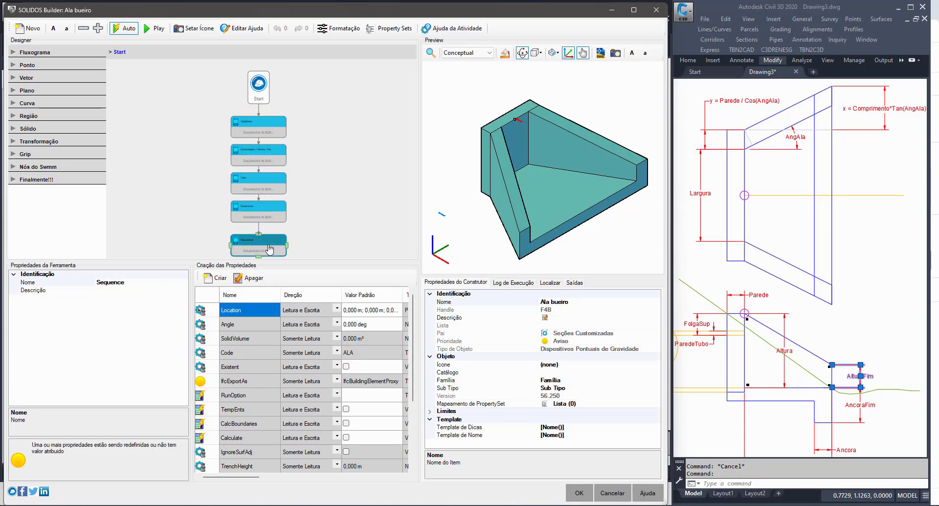
click(513, 282)
scroll(543, 371, down, 6)
click(480, 451)
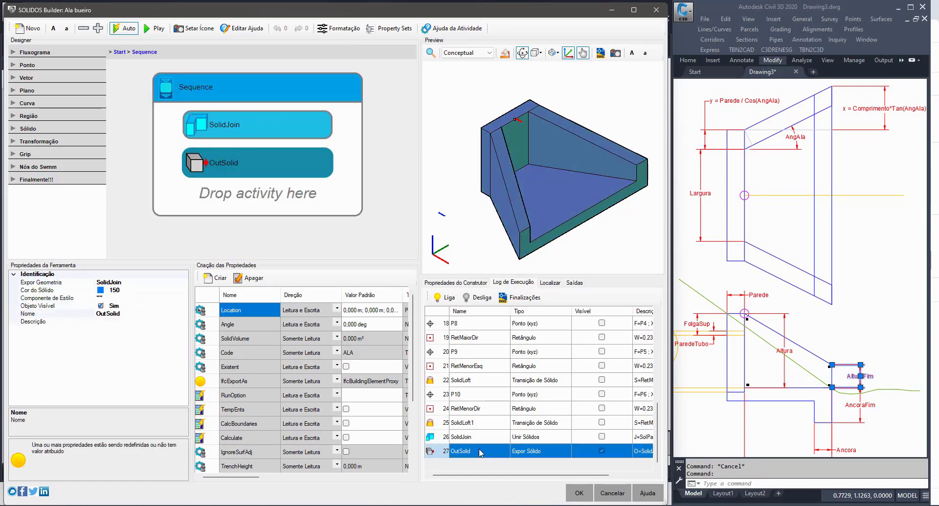
scroll(480, 451, up, 6)
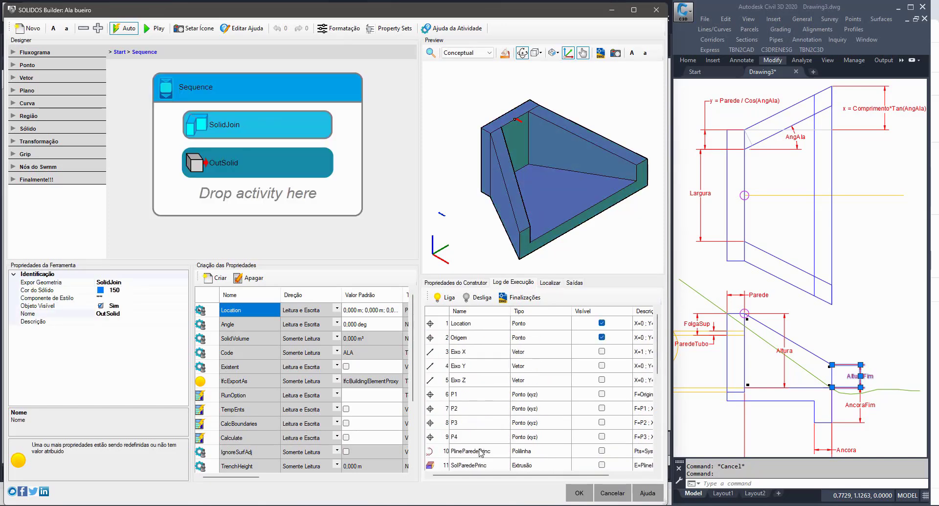
Step: Turn off the visibility of every entry in the Ala bueiro execution log so the preview starts empty
click(483, 341)
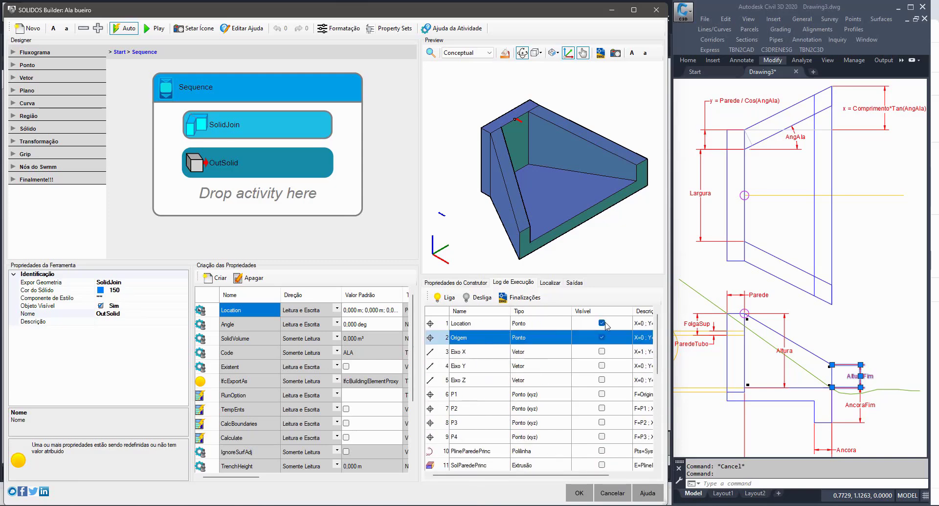
click(436, 312)
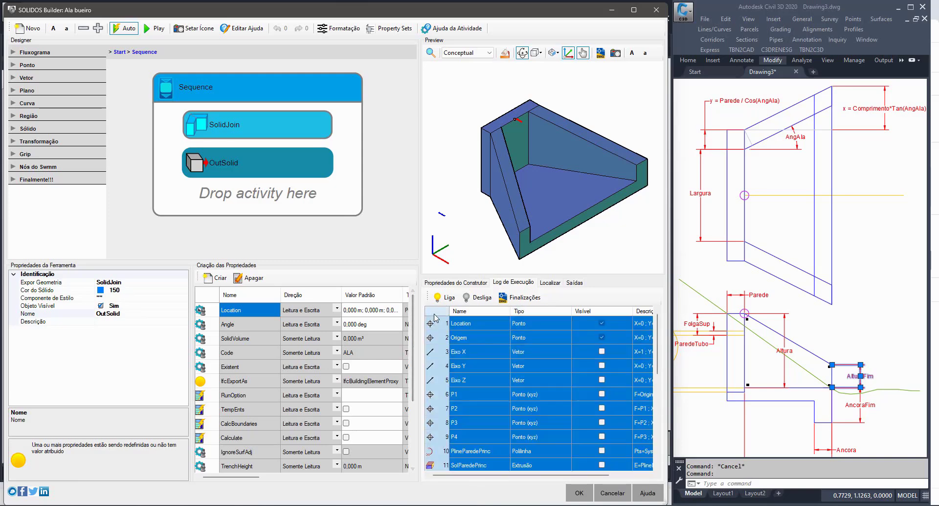
click(477, 297)
click(472, 322)
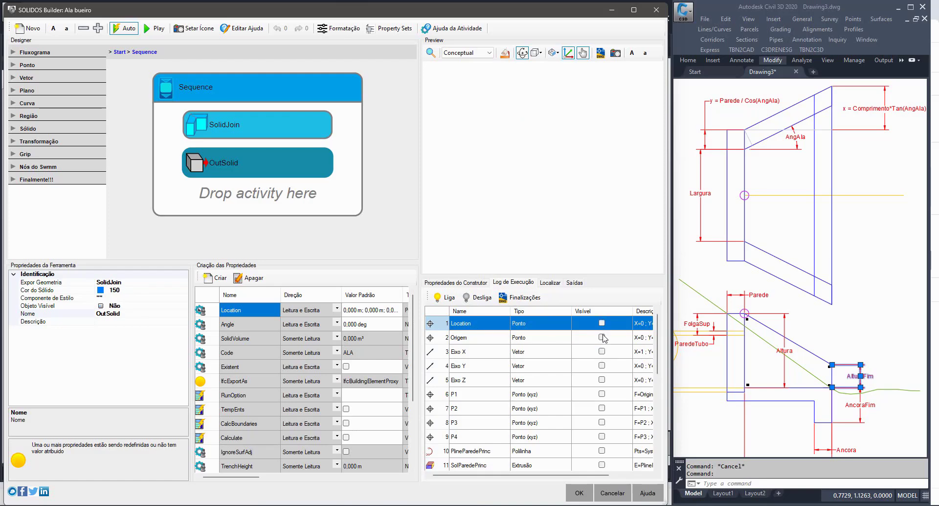
Step: Show the Origem point and the Eixo X, Eixo Y and Eixo Z vectors in the preview
click(605, 337)
click(602, 351)
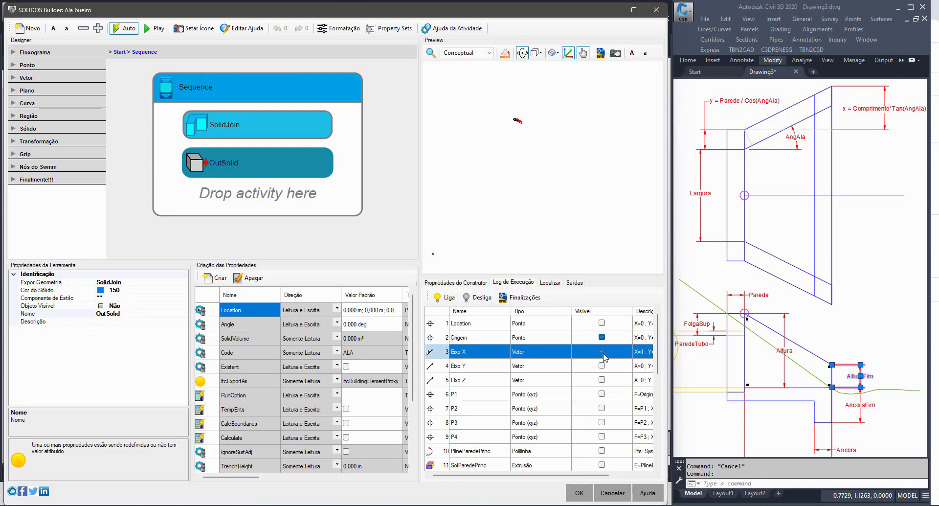
click(602, 365)
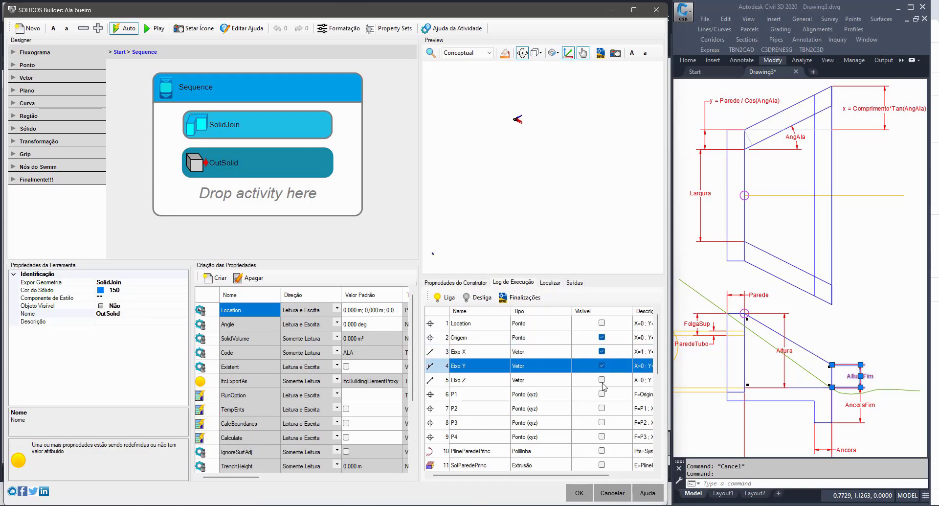
click(602, 380)
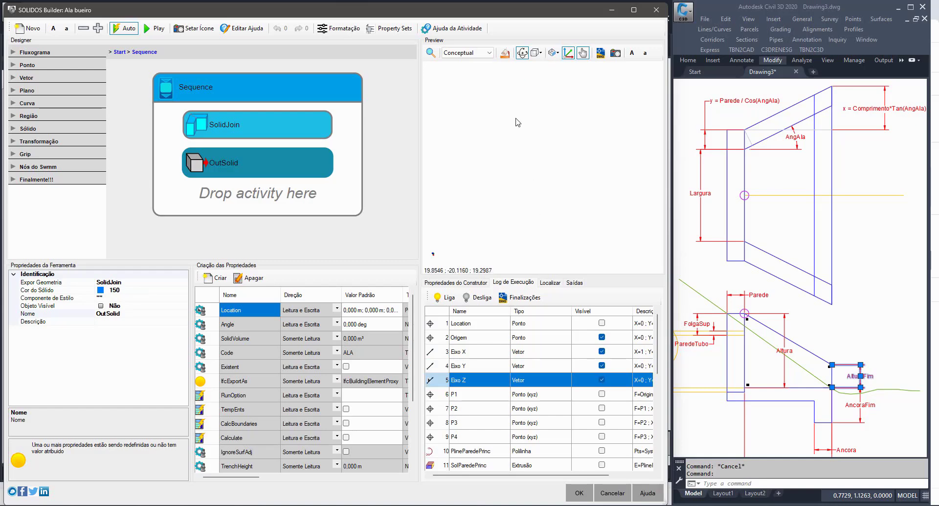
middle_drag(591, 137, 565, 159)
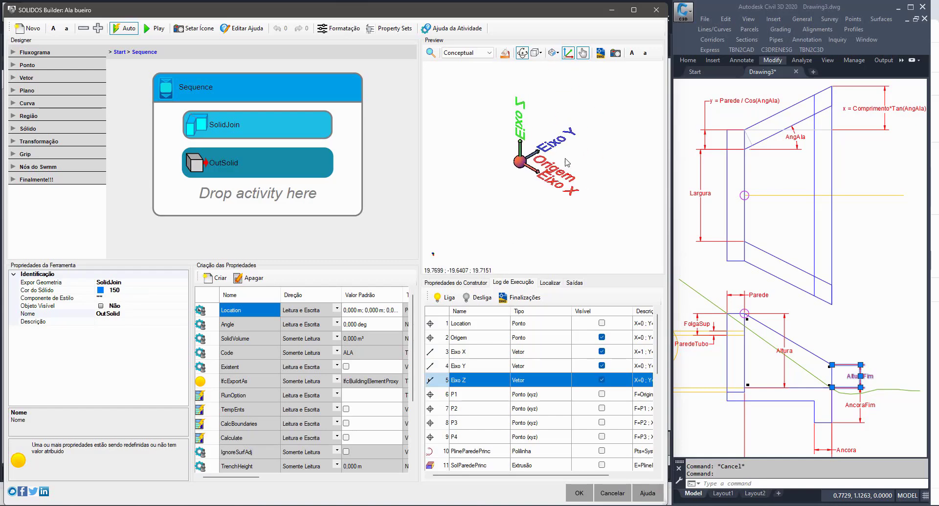
Step: Show the main wall's corner points P1, P2, P3 and P4 in the preview
click(602, 394)
click(602, 407)
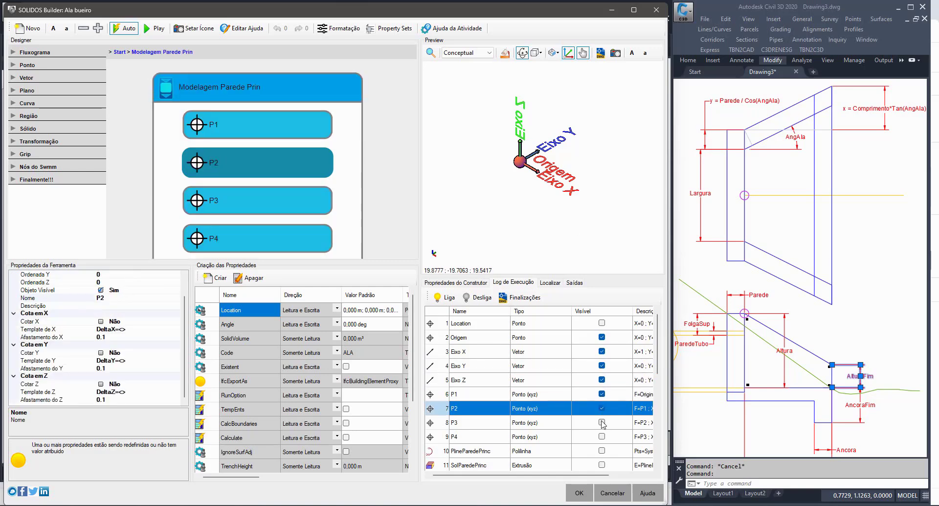
click(602, 422)
click(601, 436)
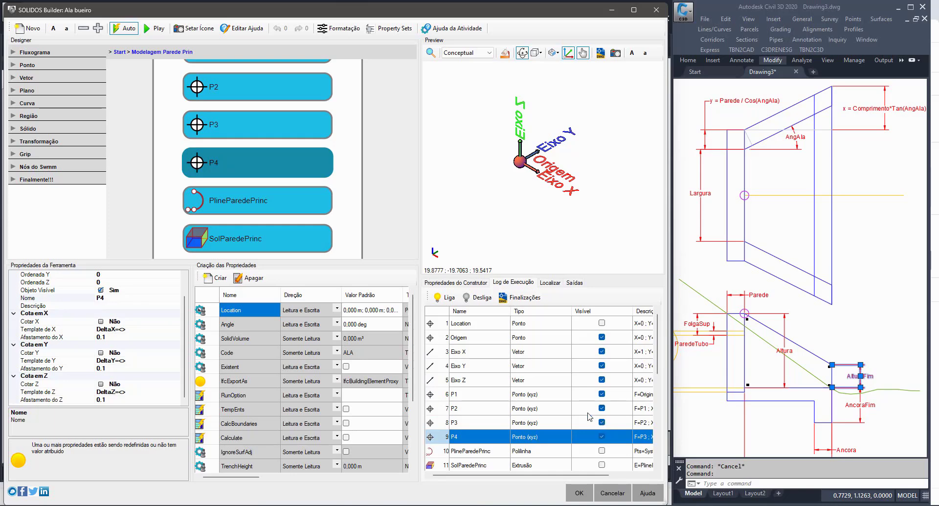
scroll(536, 166, down, 6)
scroll(545, 154, up, 2)
middle_drag(546, 190, 550, 167)
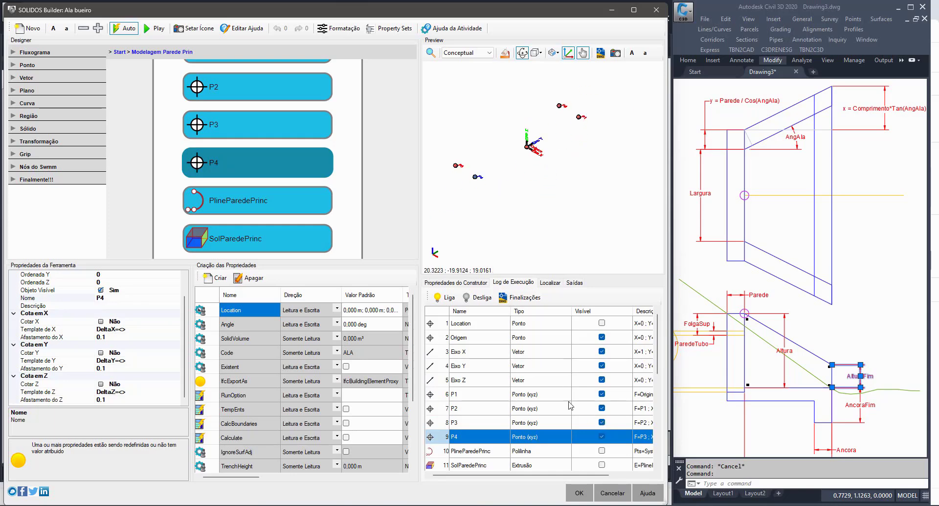
Step: Show the main wall's closed polyline PlineParedePrinc and its extrusion SolParedePrinc
click(601, 450)
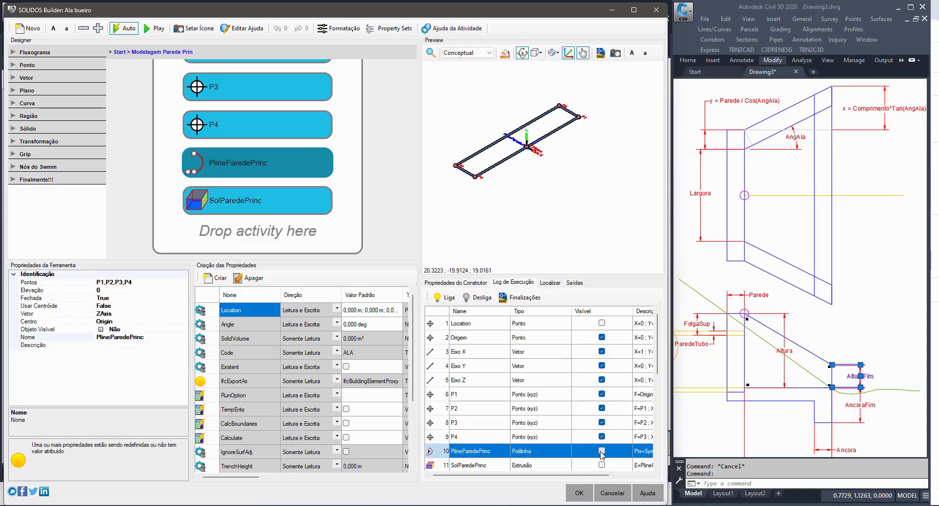
scroll(584, 396, down, 2)
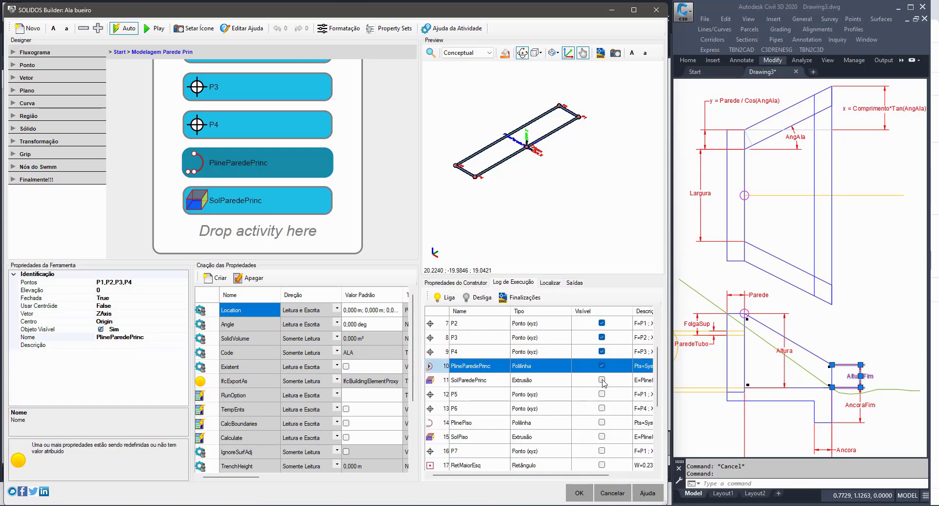
click(601, 379)
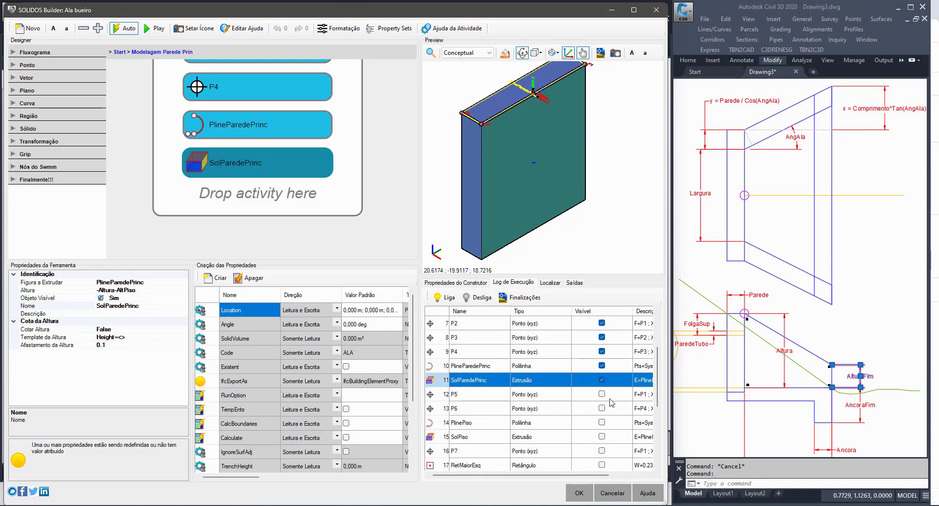
Step: Show the floor geometry in the preview: points P5 and P6, polyline PlinePiso and extrusion SolPiso
click(603, 394)
click(602, 408)
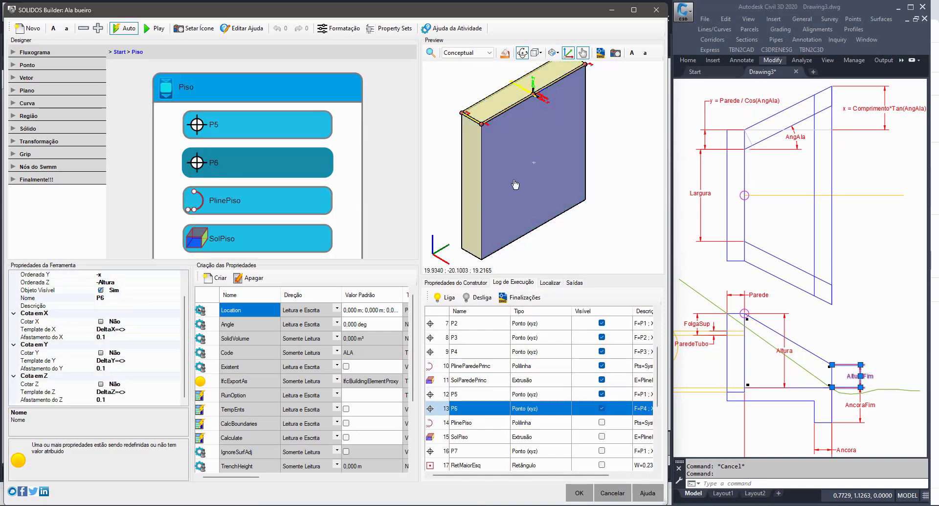
click(430, 52)
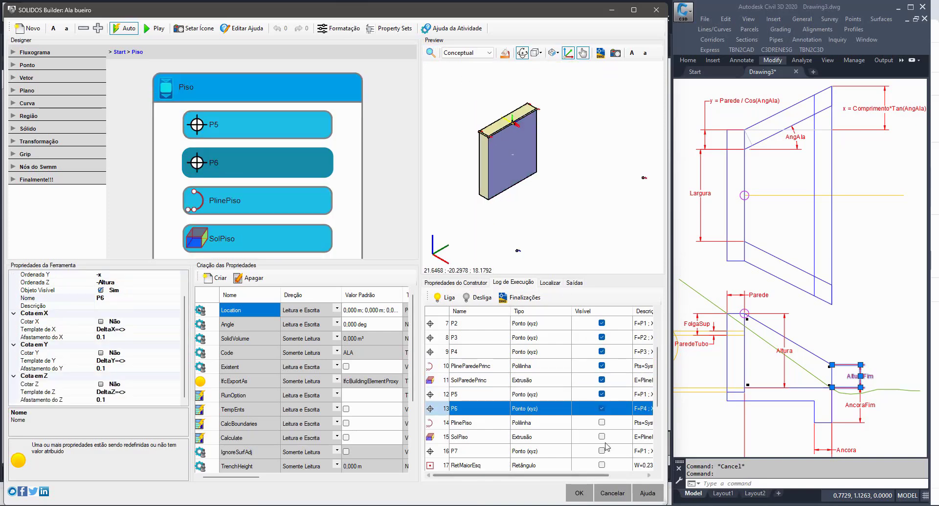
click(601, 422)
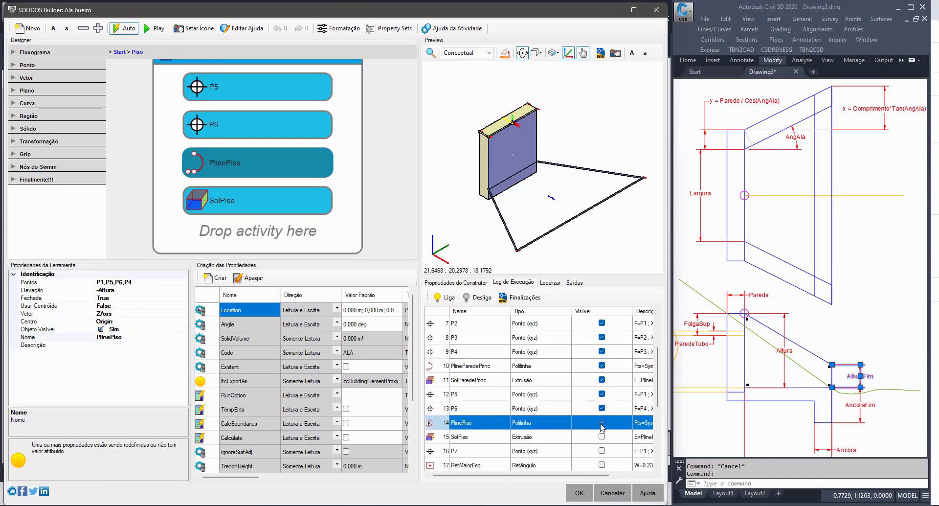
click(602, 436)
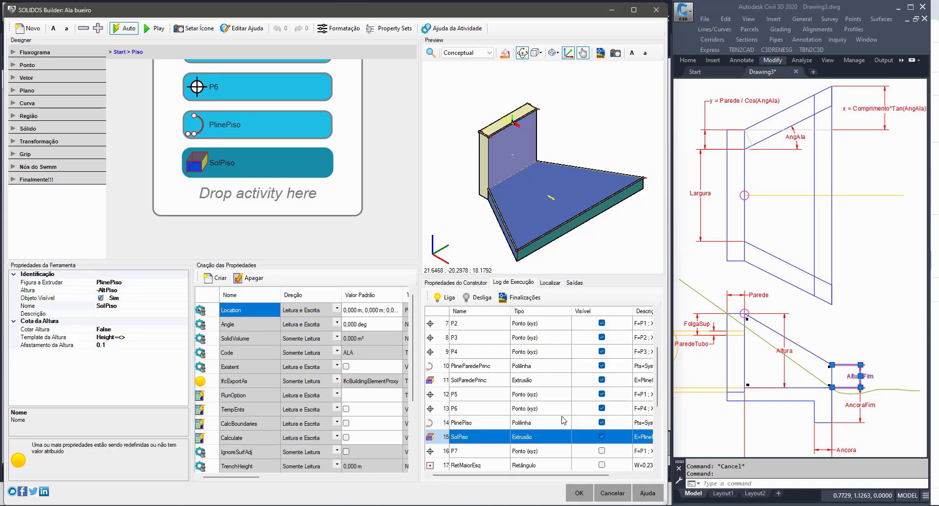
Step: Show points P7 and P8 and the larger wing rectangles RetMaiorEsq and RetMaiorDir at the main wall
scroll(564, 419, down, 3)
scroll(564, 419, up, 2)
click(493, 409)
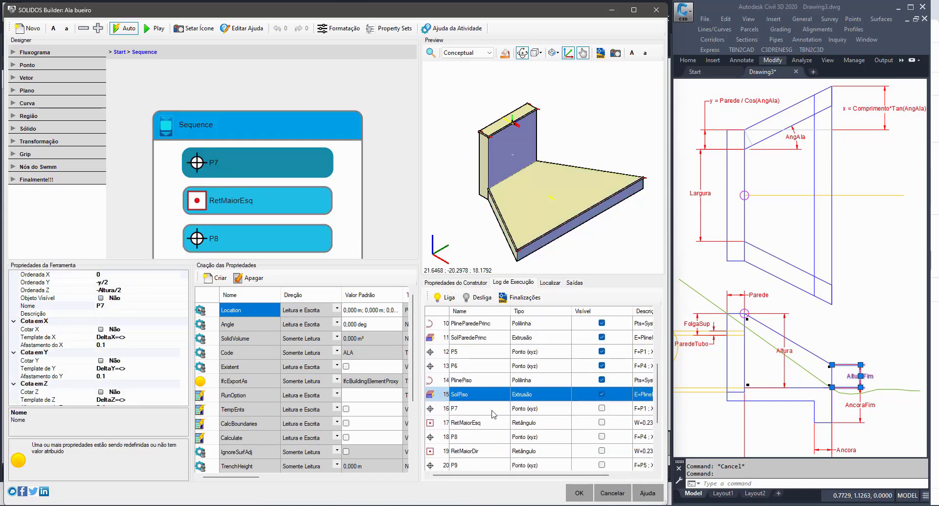
click(602, 407)
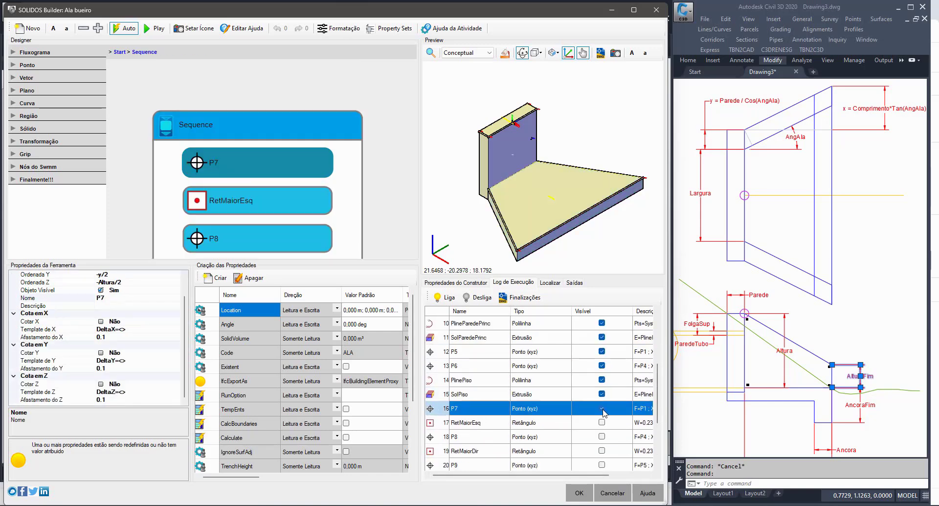
click(602, 423)
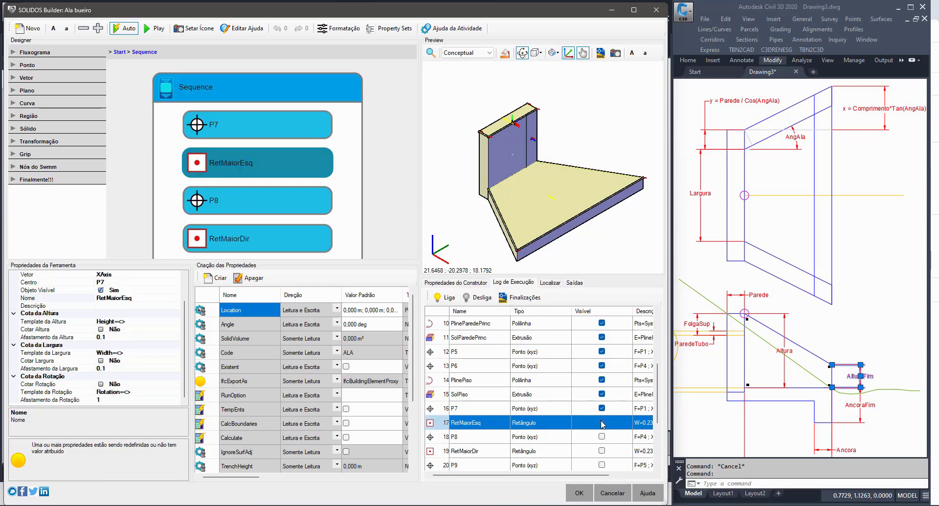
click(602, 423)
click(602, 437)
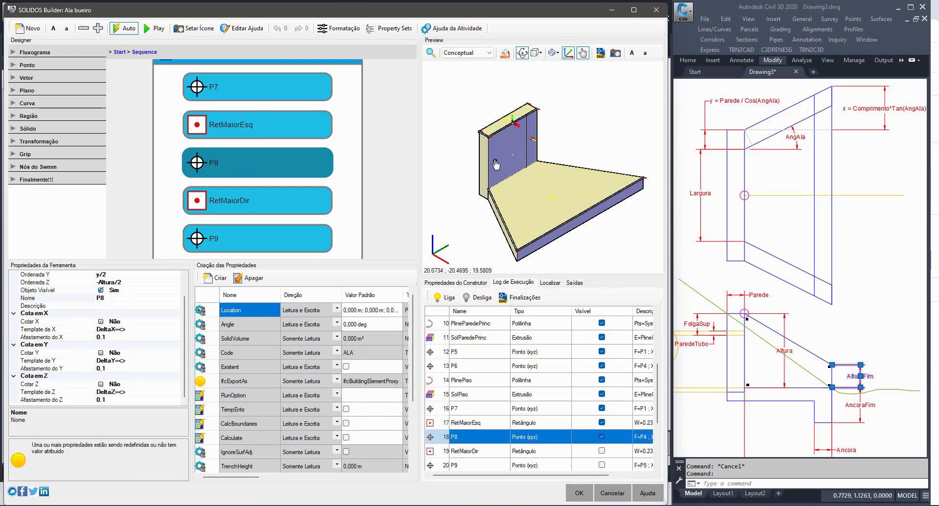
click(602, 450)
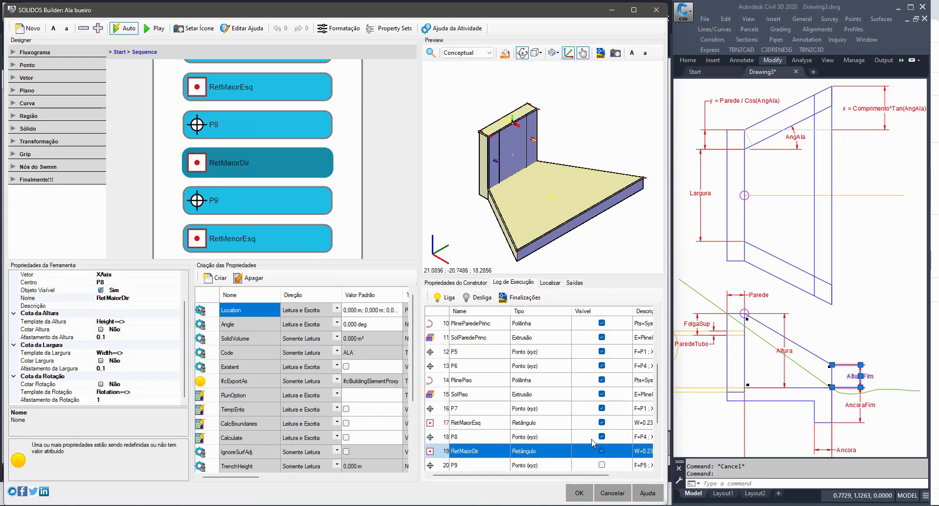
Step: Show point P9, the smaller rectangle RetMenorEsq and the first wing transition solid SolidLoft
scroll(593, 443, down, 1)
click(492, 424)
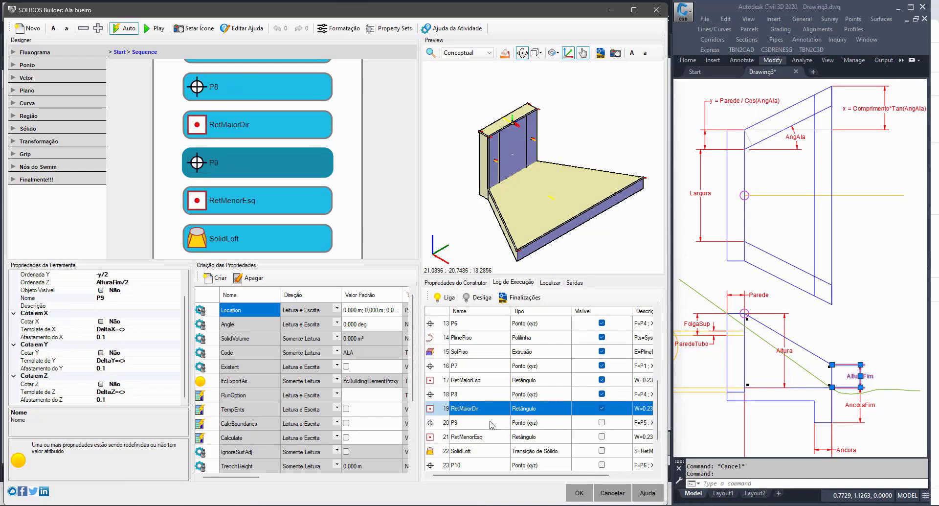
click(601, 421)
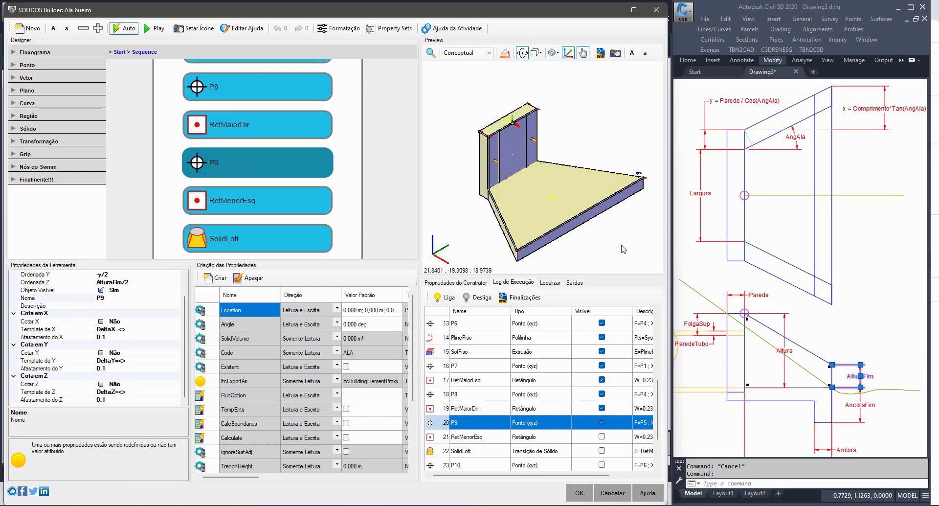
click(601, 436)
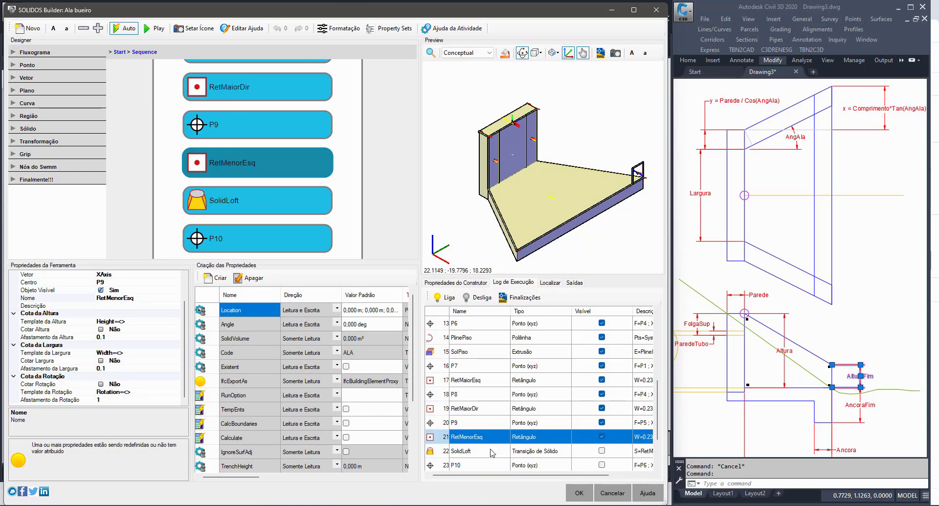
click(545, 453)
click(601, 450)
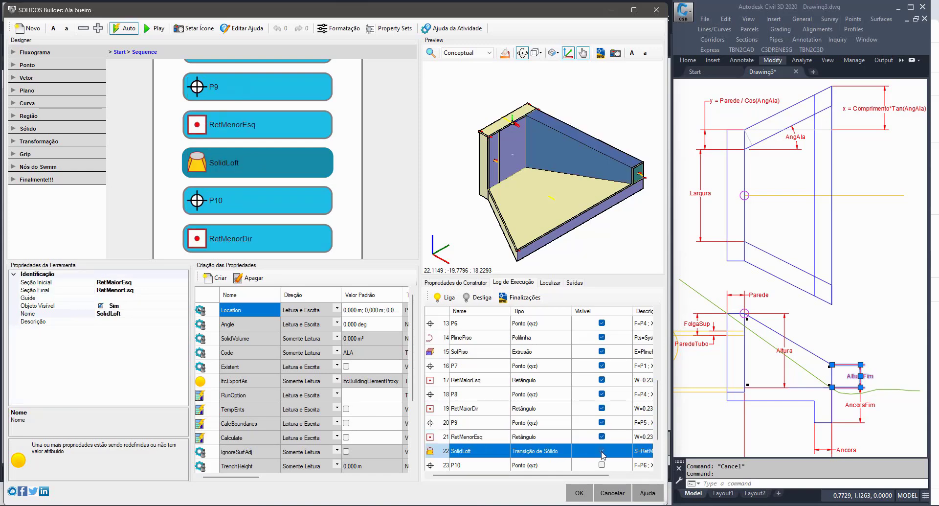
Step: Show P10, RetMenorDir and the second wing solid SolidLoft1, plus the SolidJoin union and the OutSolid output
scroll(567, 422, down, 2)
click(601, 394)
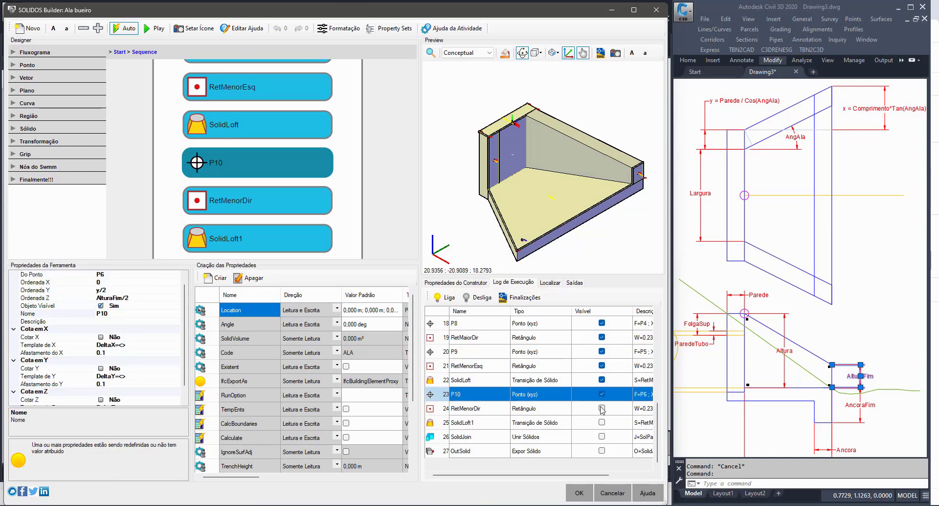
click(601, 408)
click(602, 422)
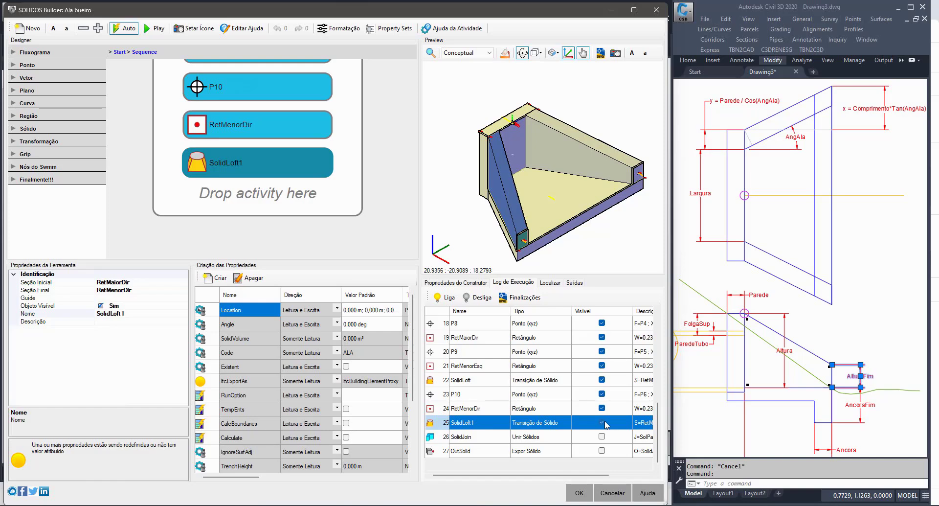
click(602, 436)
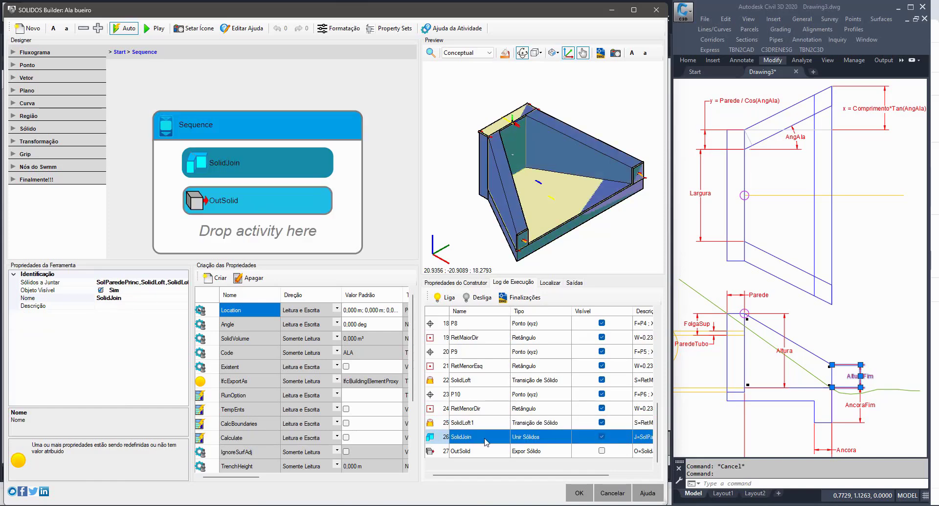
click(601, 451)
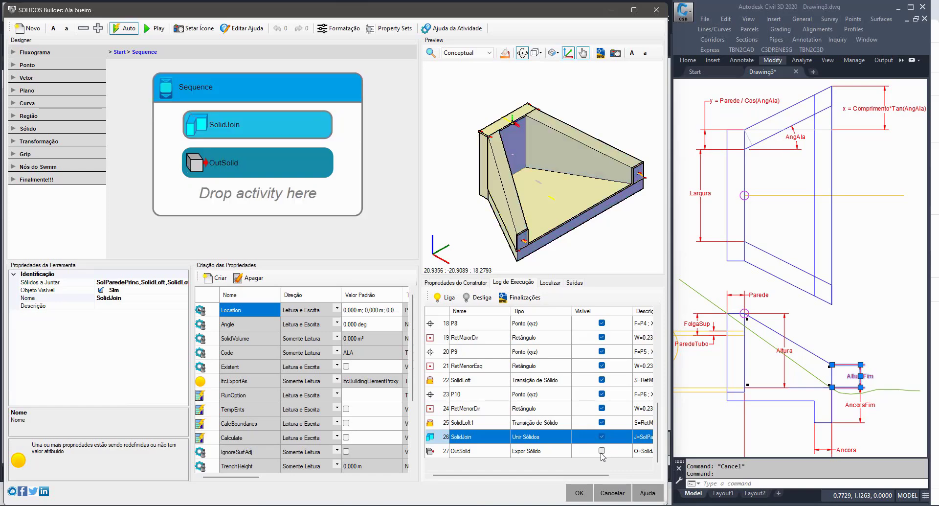
Step: Limit the preview to the final outputs only and accept the Ala bueiro section to close the builder
click(539, 298)
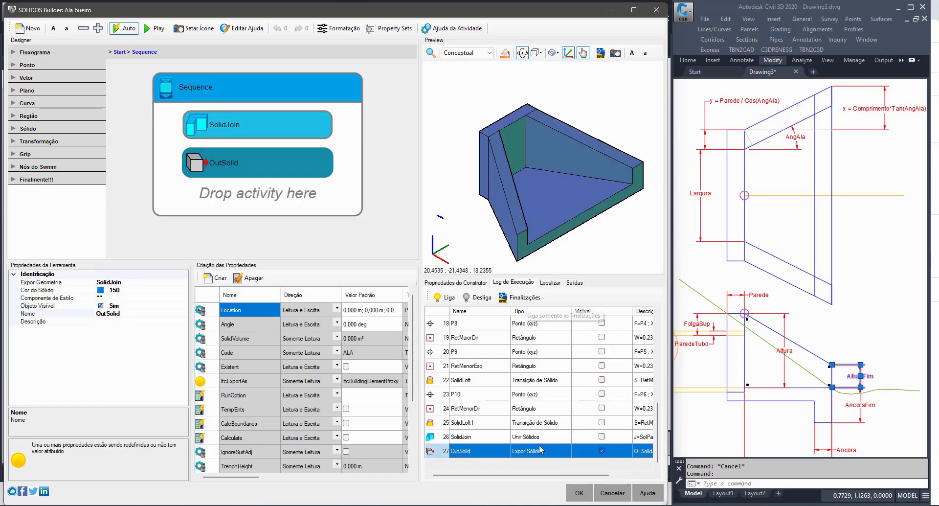
click(579, 492)
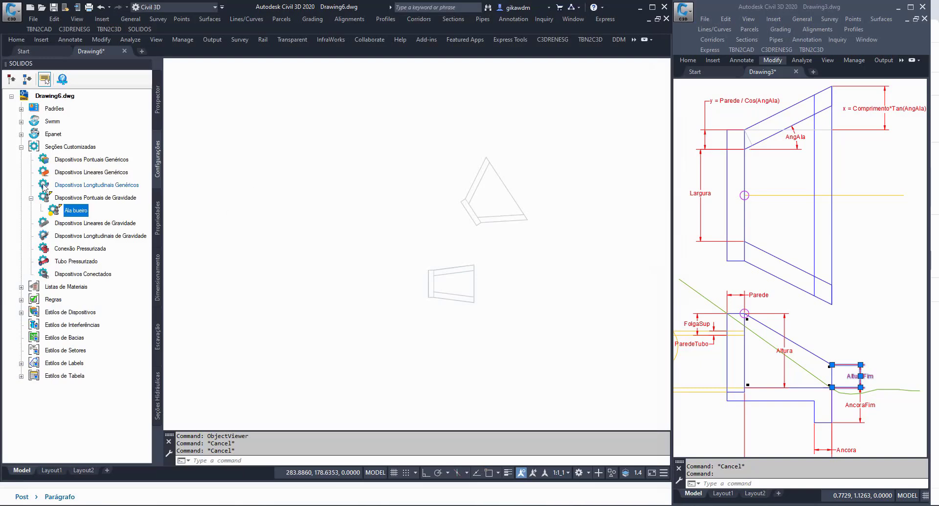
Step: Open the Ala teste part from the ALA_GENERICA chapter of the Metric Structure Catalog for editing in Part Builder
click(483, 19)
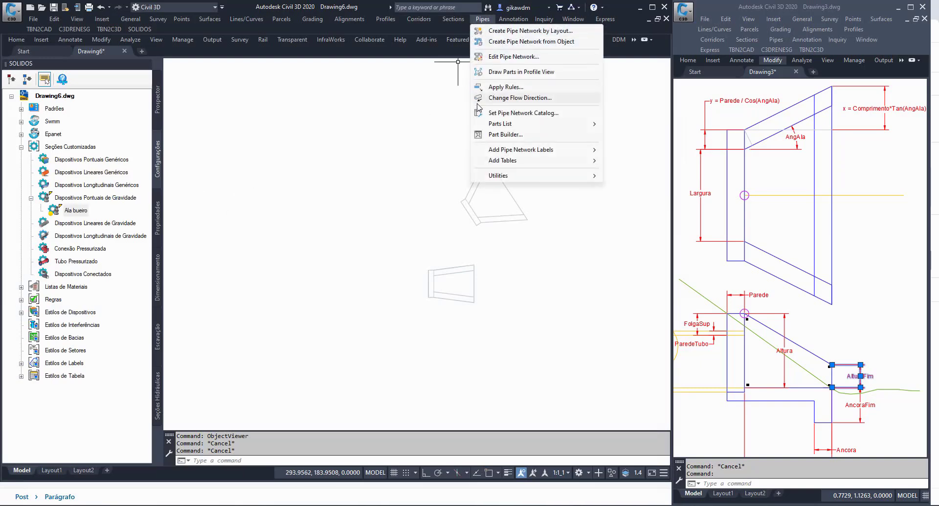
click(503, 134)
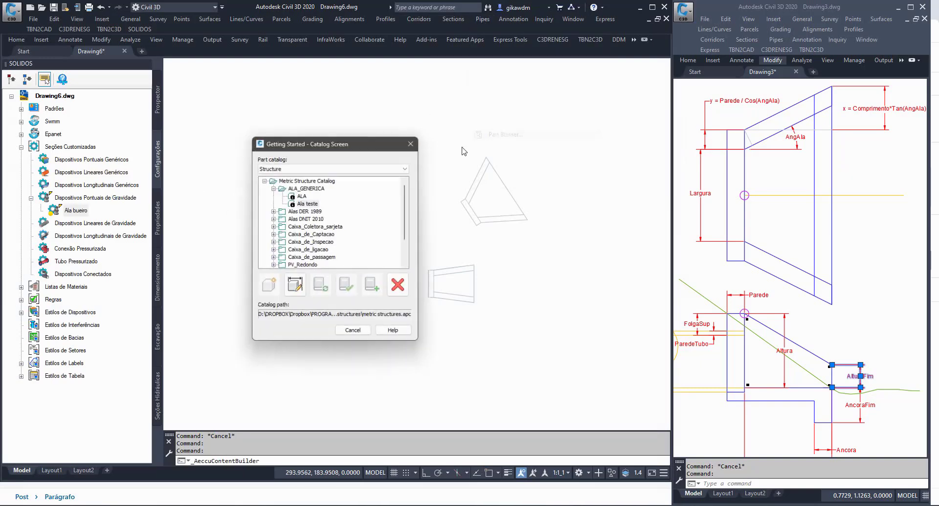
click(308, 202)
click(295, 286)
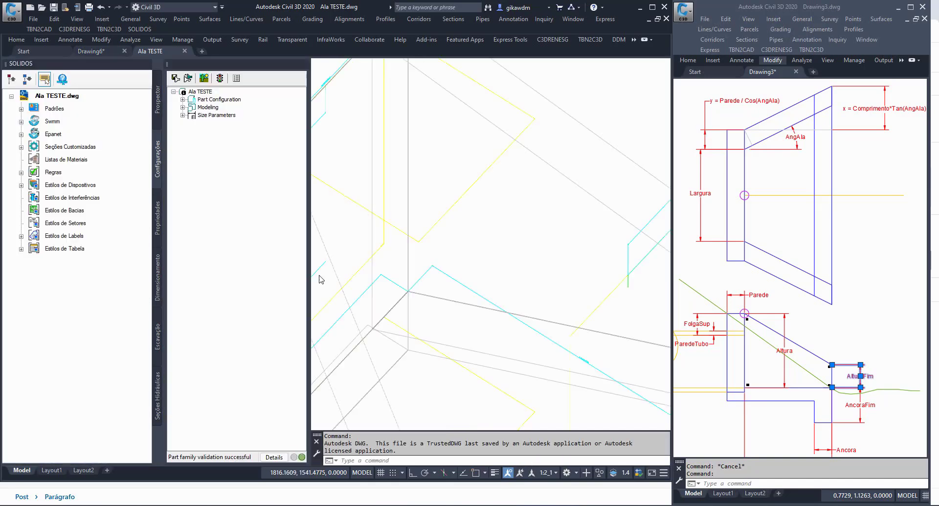
Step: Expand the part's configuration, modeling and work plane contents, and highlight the Top Plane, Piso and Frente Ala planes in the model
click(182, 99)
click(183, 146)
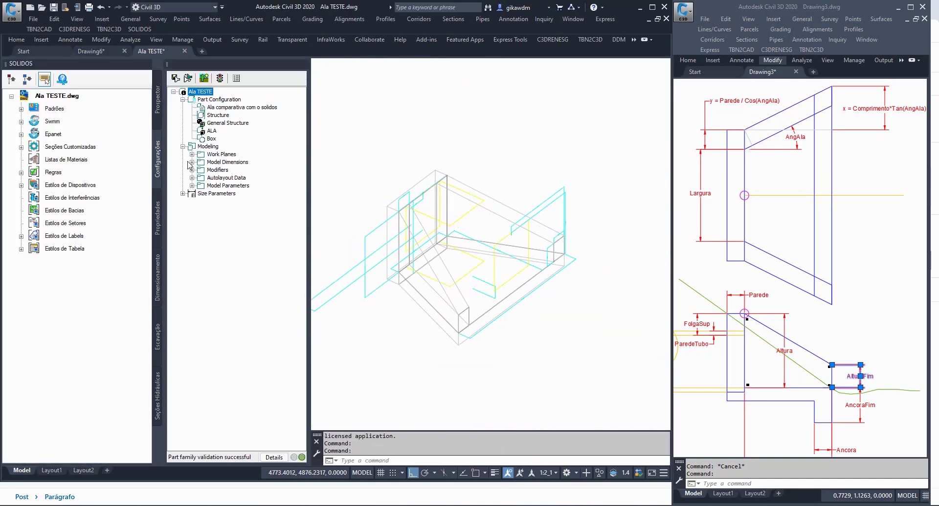
click(192, 154)
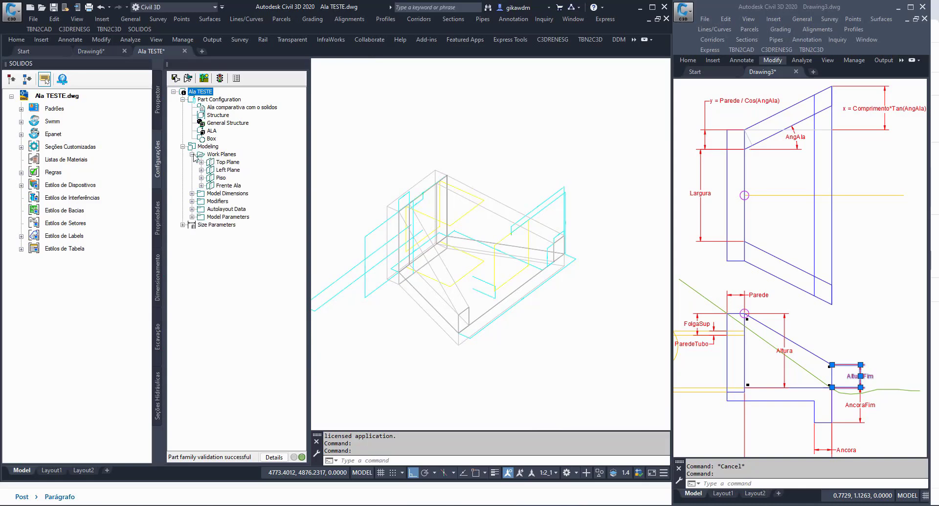
click(230, 162)
click(221, 177)
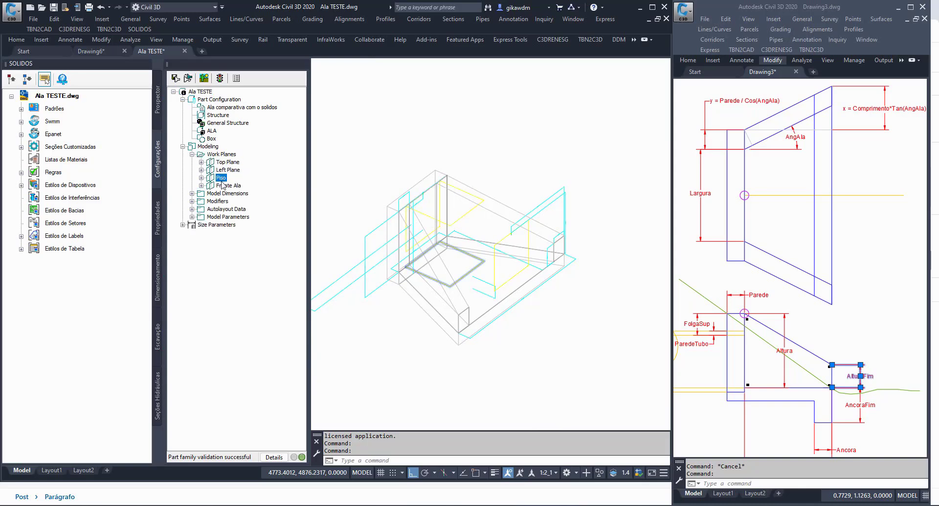
click(226, 186)
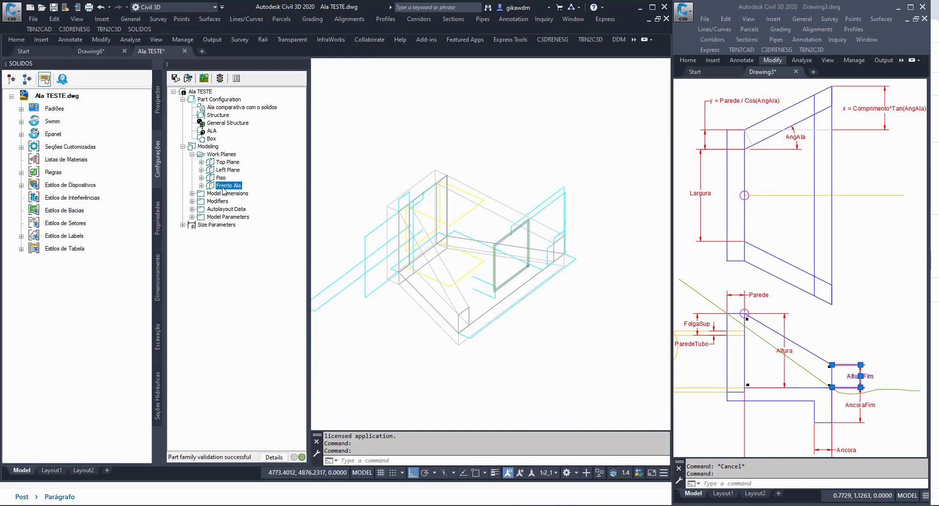
Step: Expand the Top Plane and compare the positions of the Left Plane, Piso and Frente Ala work planes in the model
click(201, 163)
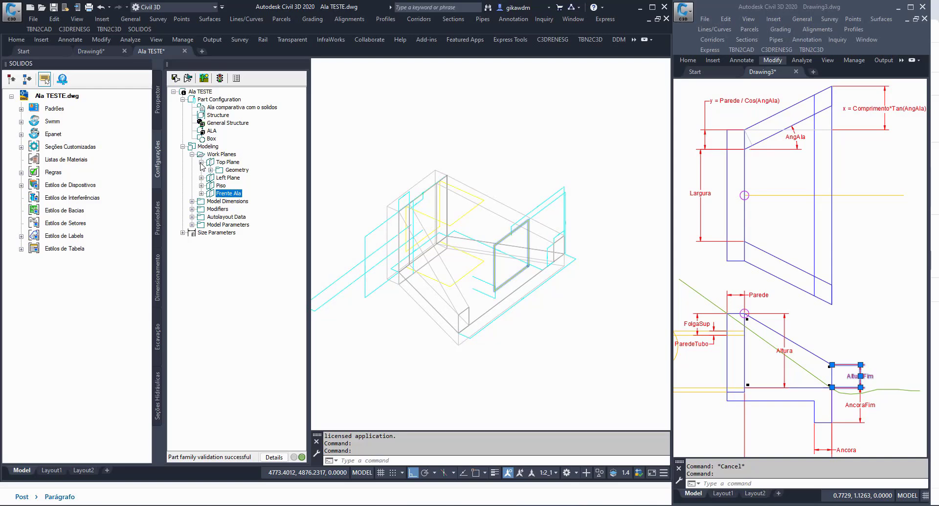
click(224, 162)
click(234, 177)
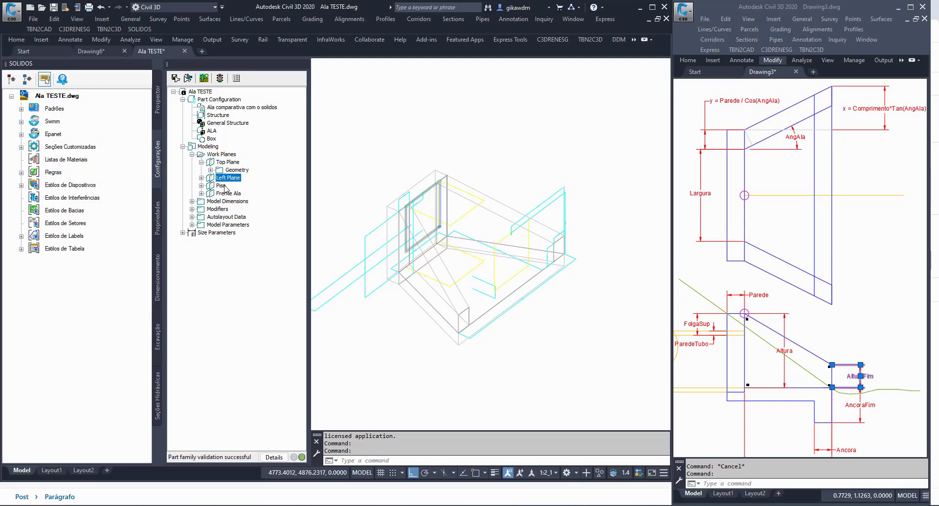
click(222, 186)
click(225, 194)
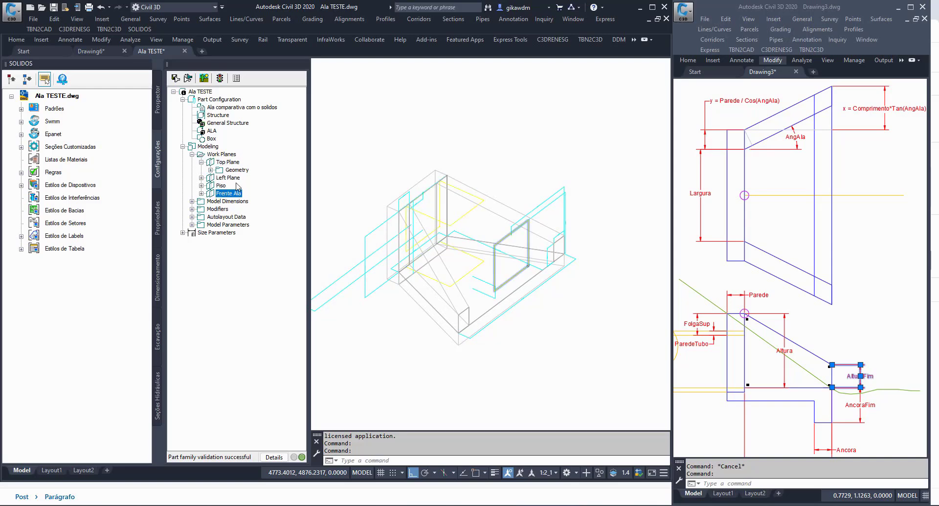
click(230, 177)
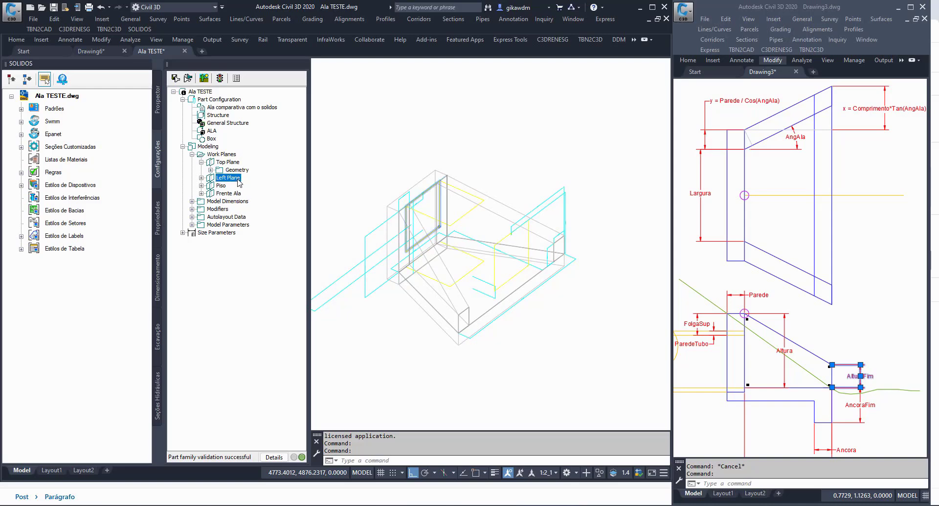
click(234, 193)
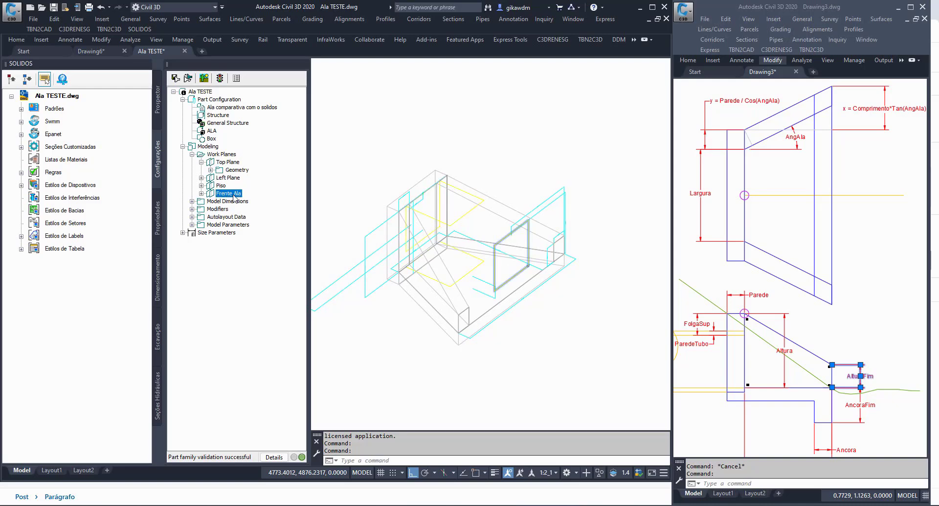
click(237, 178)
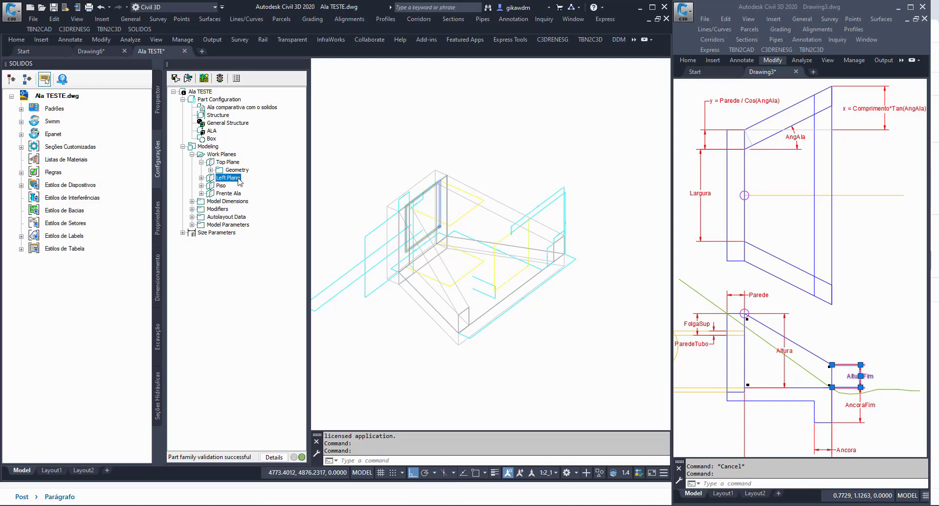
Step: Review the model parameters, including the work plane offsets WPOf2 and WPOf1, and collapse the list again
click(228, 225)
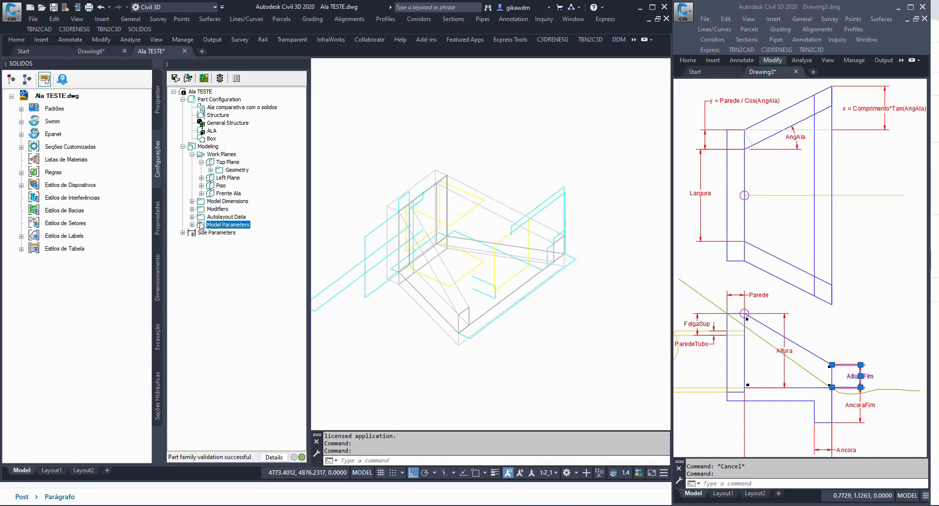
click(191, 225)
scroll(239, 276, down, 1)
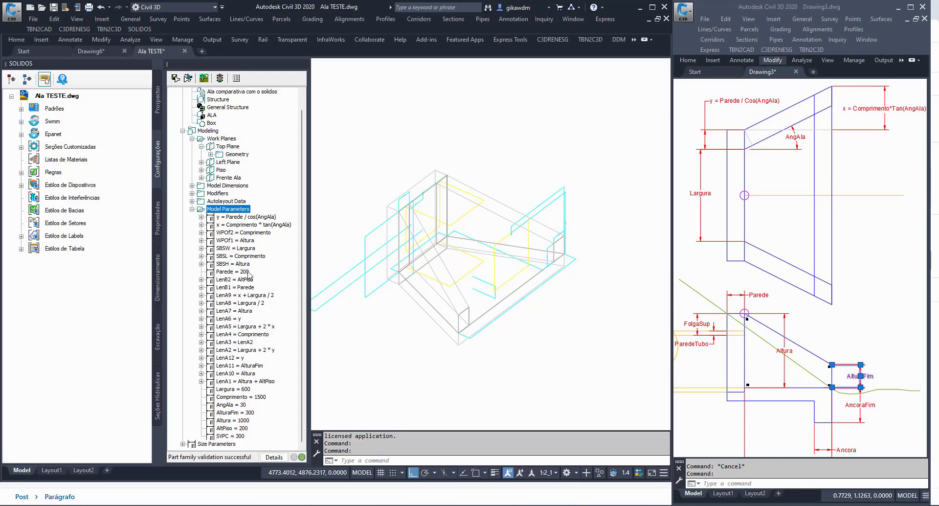
click(234, 234)
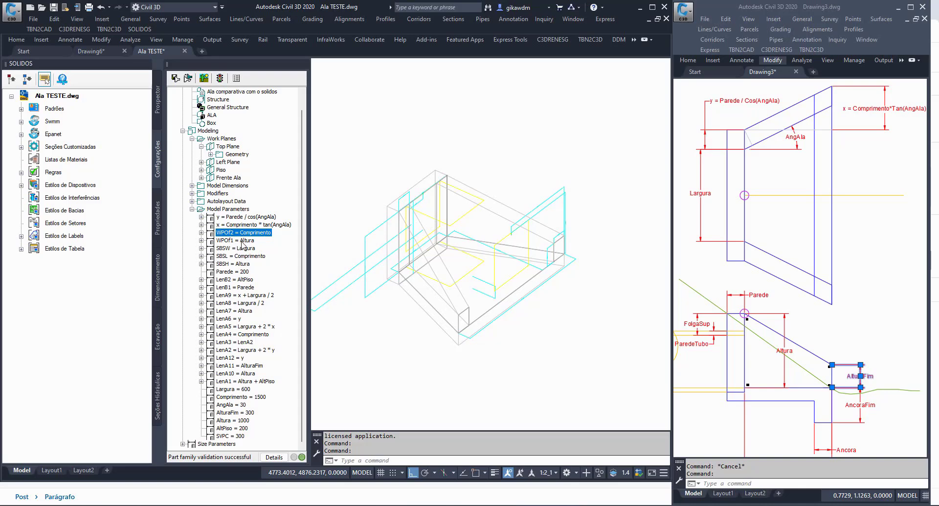
click(241, 240)
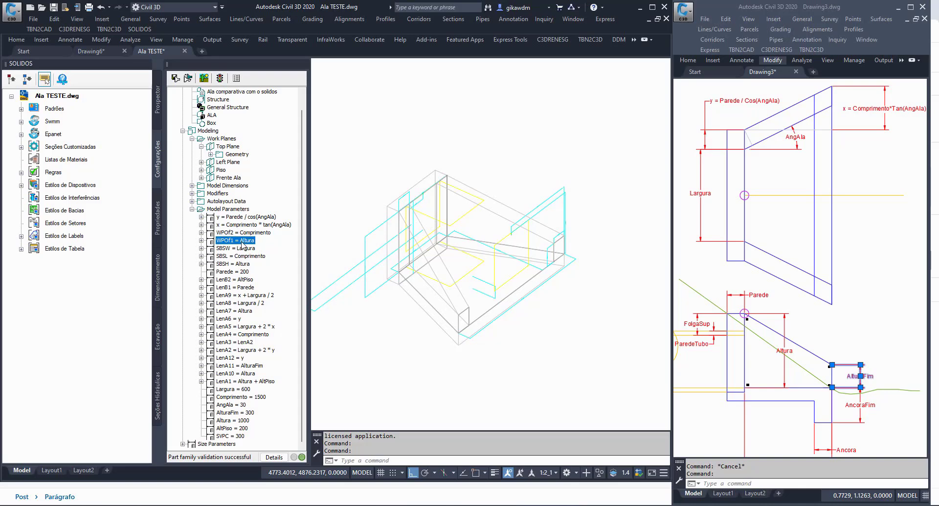
click(192, 209)
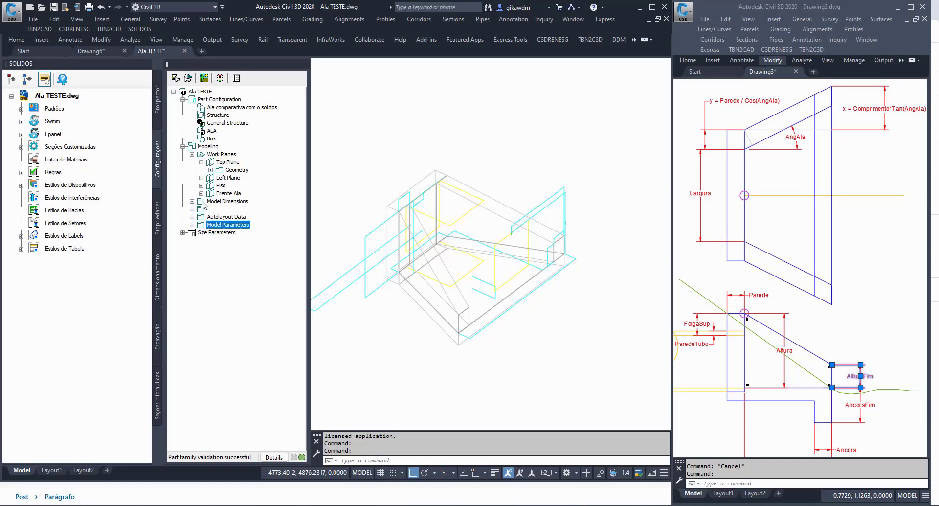
Step: Highlight the Piso and Top Plane work planes and show the 2D point in the Top Plane's geometry
click(221, 186)
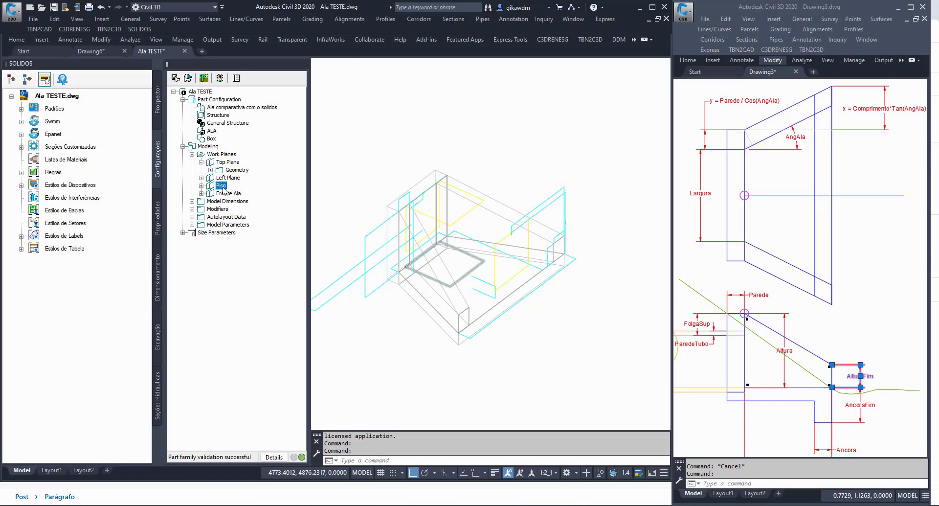
click(228, 163)
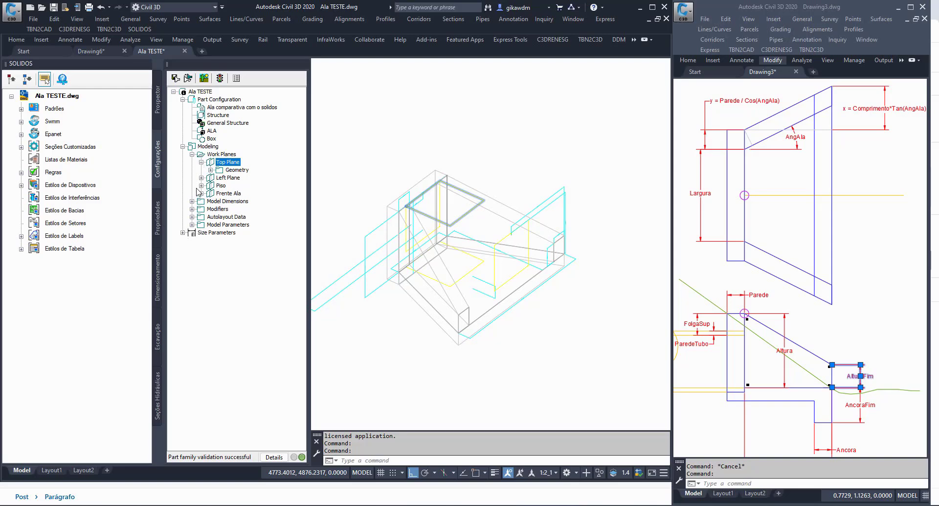
click(211, 170)
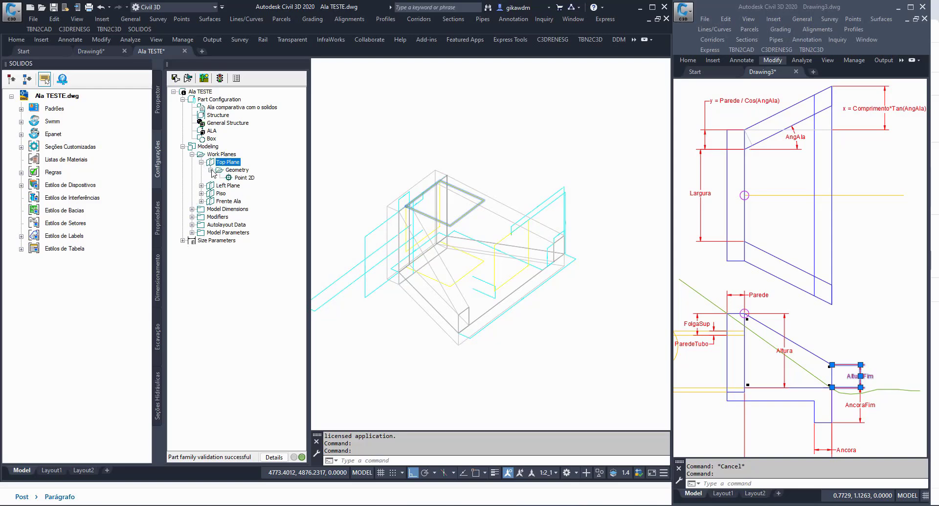
click(239, 178)
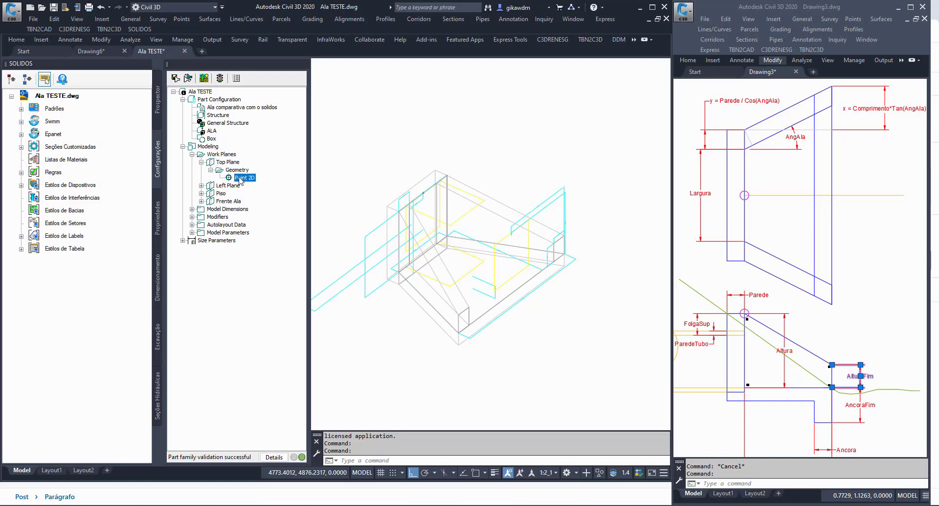
Step: Expand the Left Plane and highlight each of its three rectangular profiles in the model
click(201, 186)
click(237, 201)
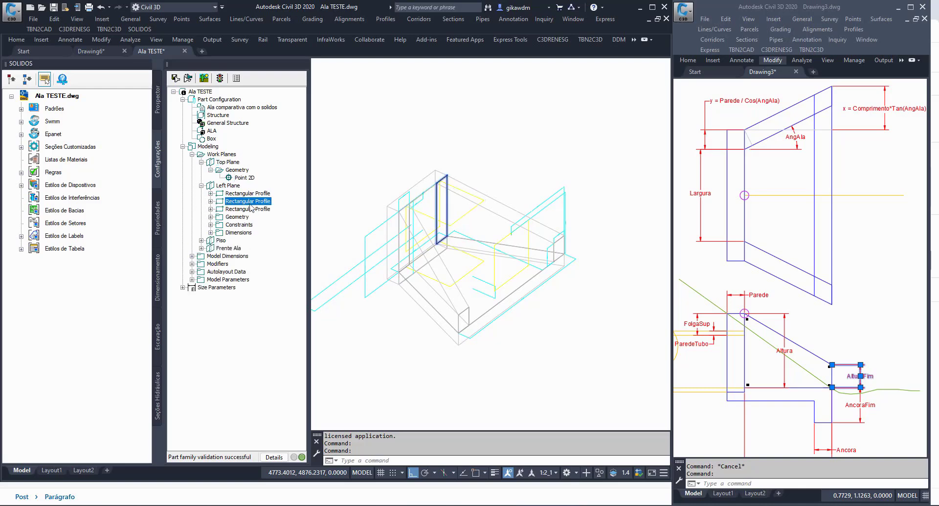
click(253, 209)
click(257, 193)
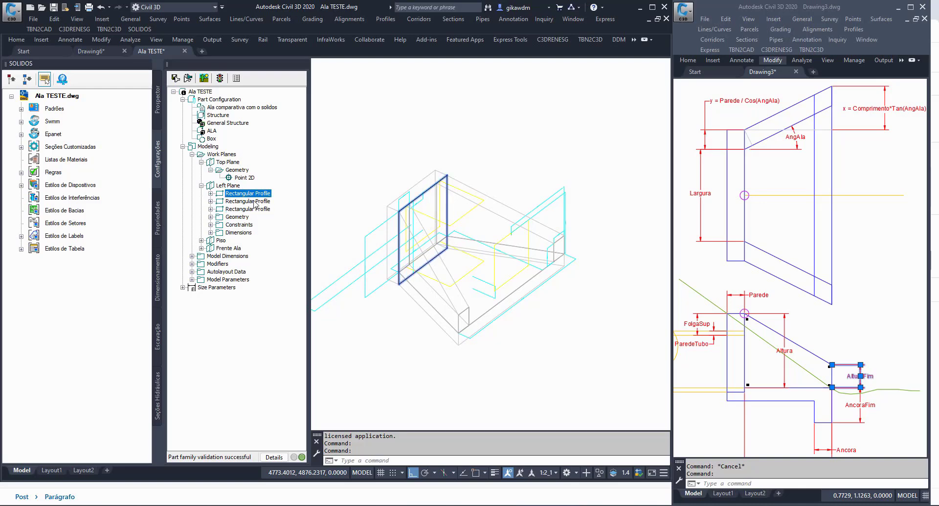
click(237, 205)
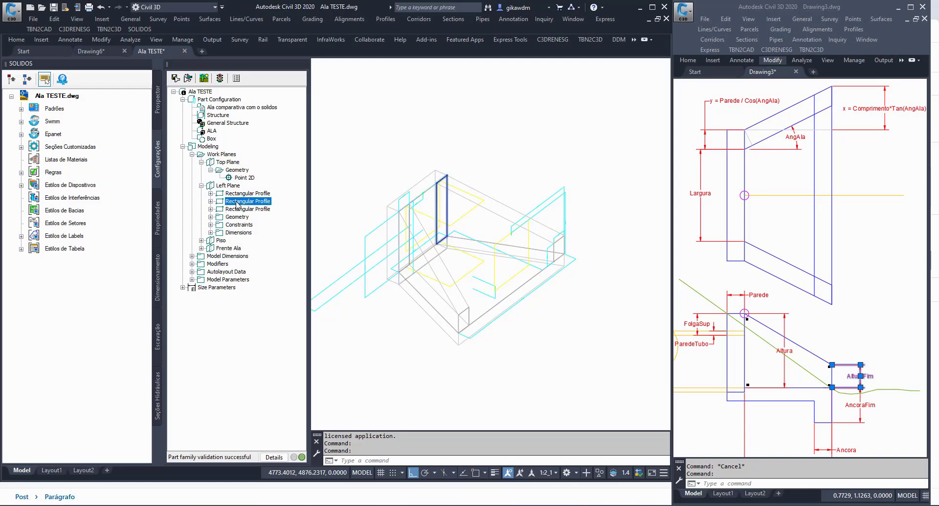
click(239, 209)
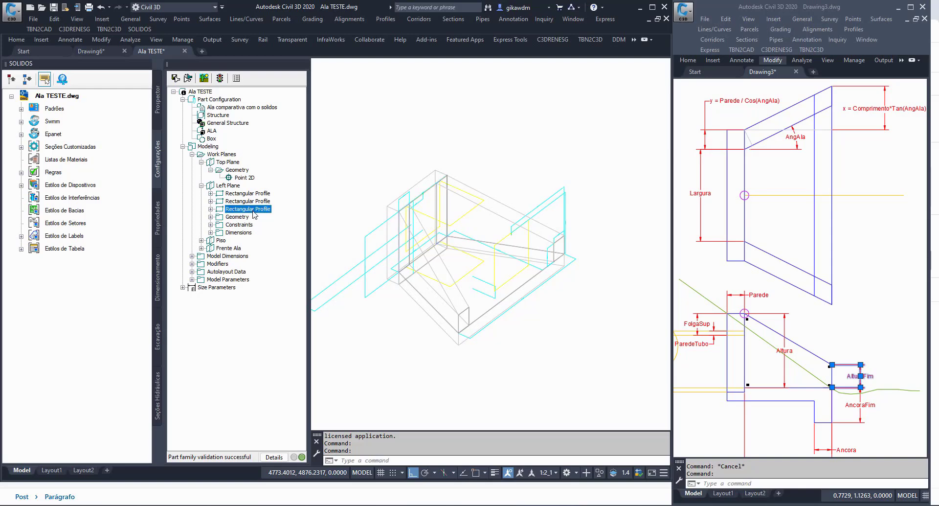
Step: Examine the Left Plane's line and point geometry and its full list of constraints, and collapse the constraints
click(210, 217)
click(245, 232)
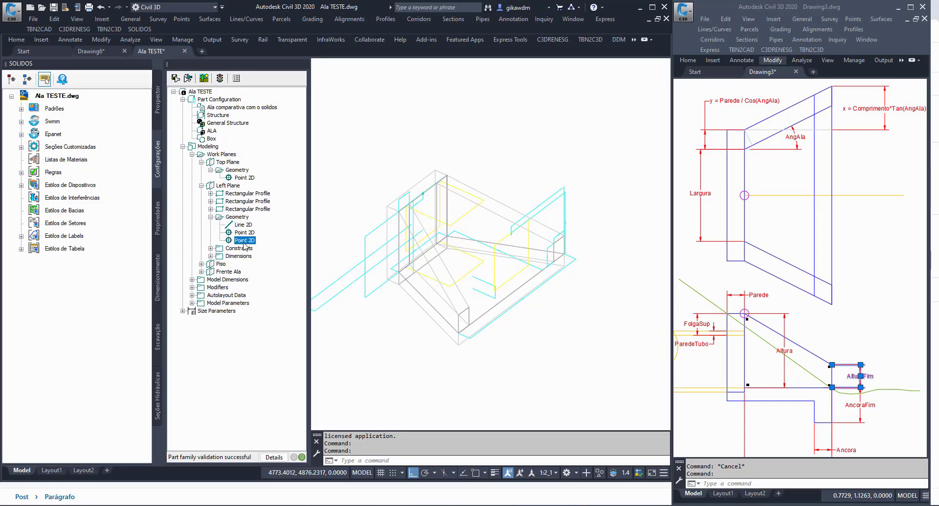
click(241, 249)
click(211, 248)
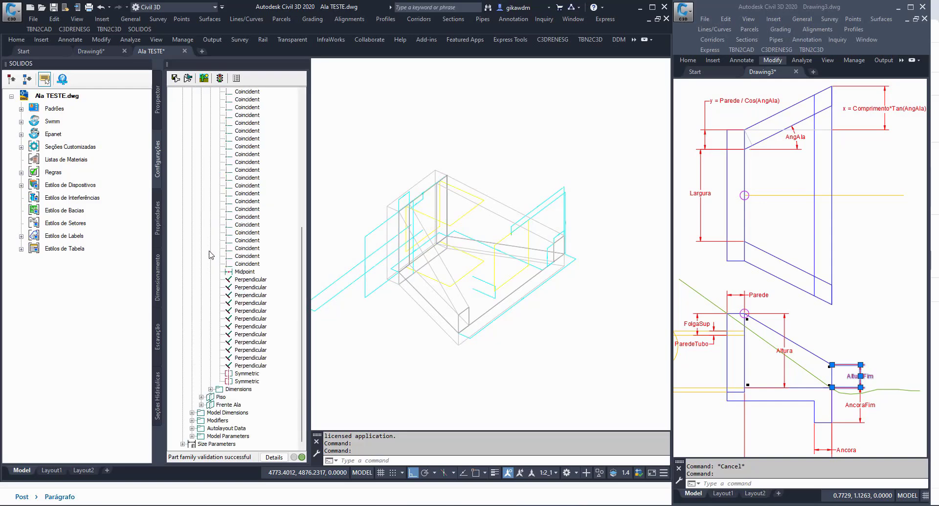
scroll(211, 254, up, 5)
scroll(245, 258, down, 5)
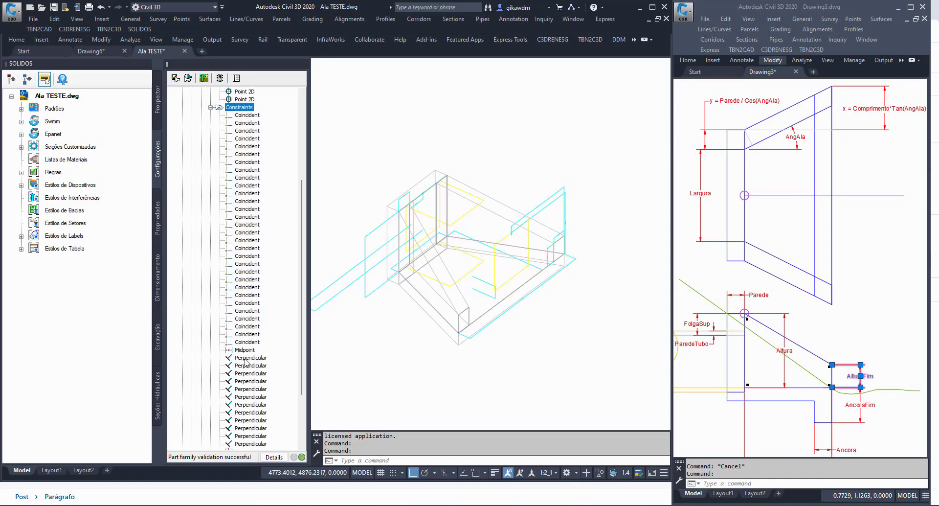
scroll(277, 343, up, 4)
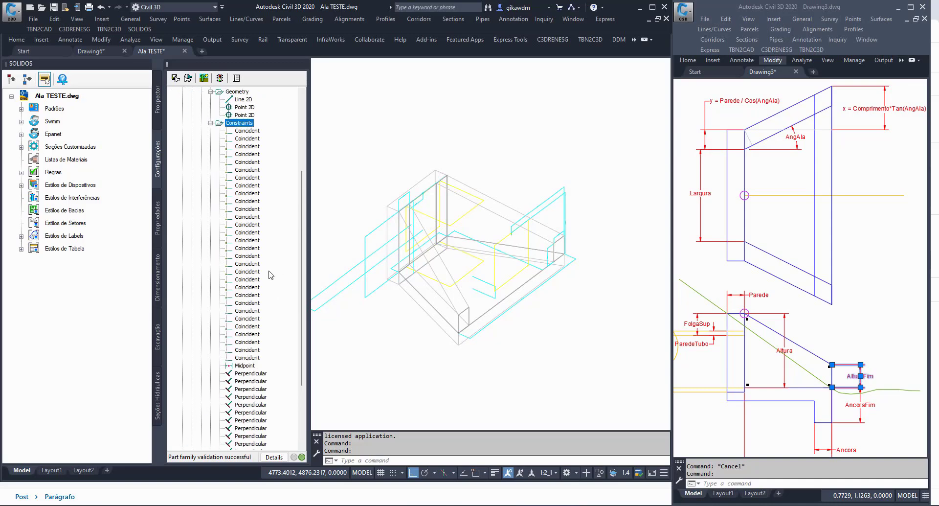
click(210, 123)
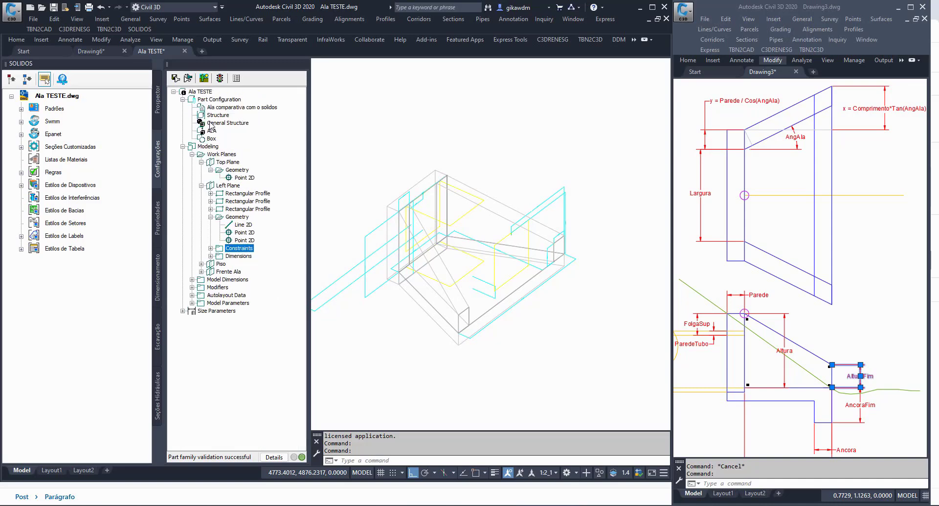
Step: Show the Left Plane's dimensions, highlighting LenA1, LenA7 and LenA8 in the model
click(242, 257)
click(211, 256)
click(242, 265)
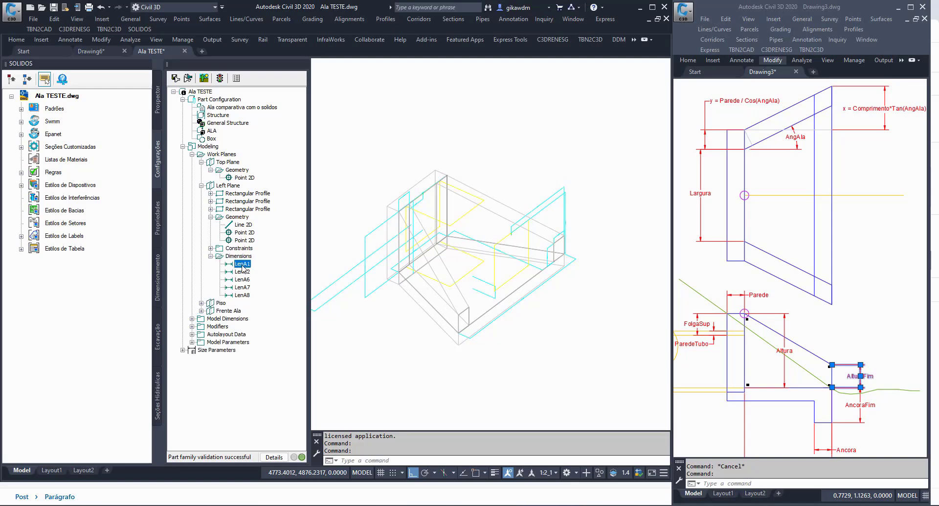
click(244, 288)
click(245, 295)
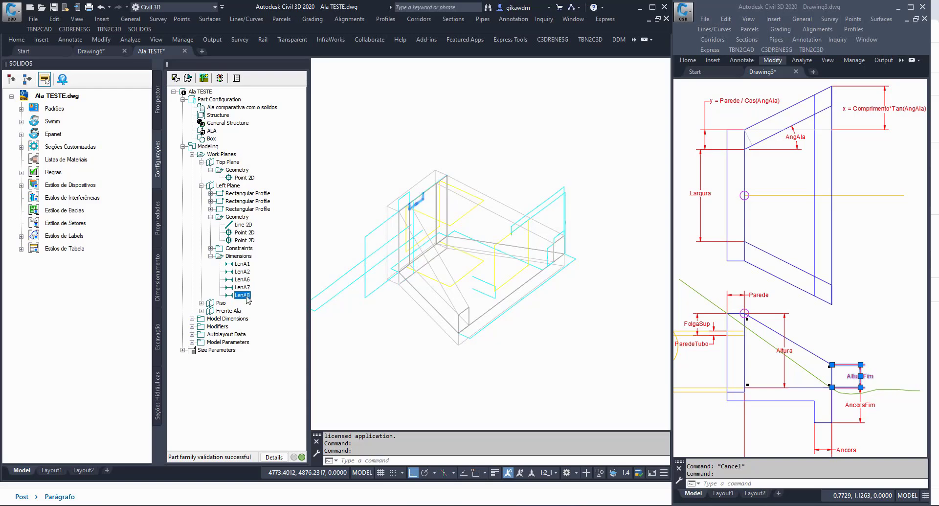
Step: Collapse the Left Plane, expand the Piso work plane and highlight its Trapezio profile, viewing the profile's lines and points
double_click(205, 185)
click(201, 193)
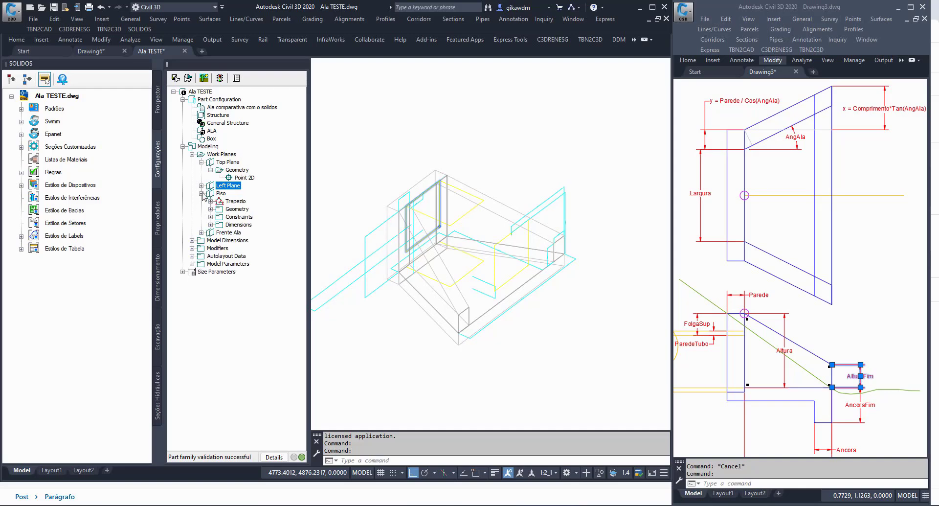
click(236, 201)
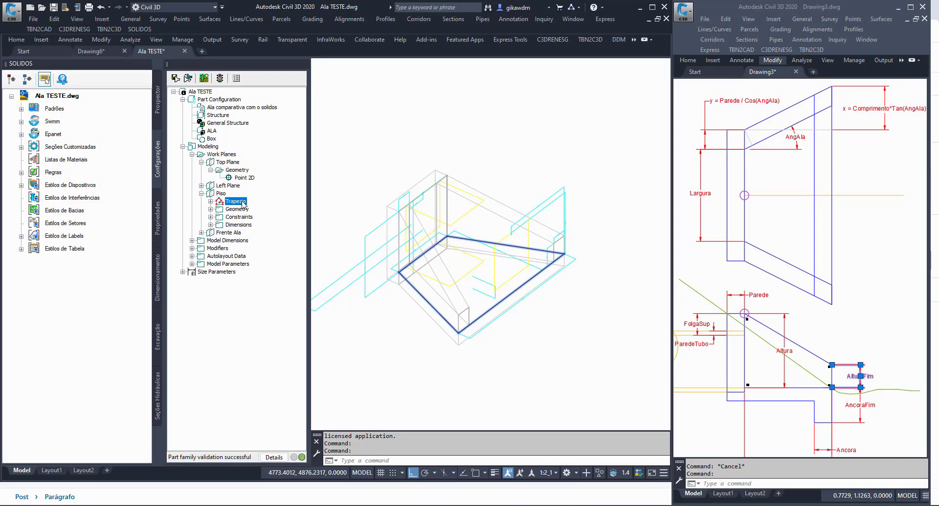
click(210, 202)
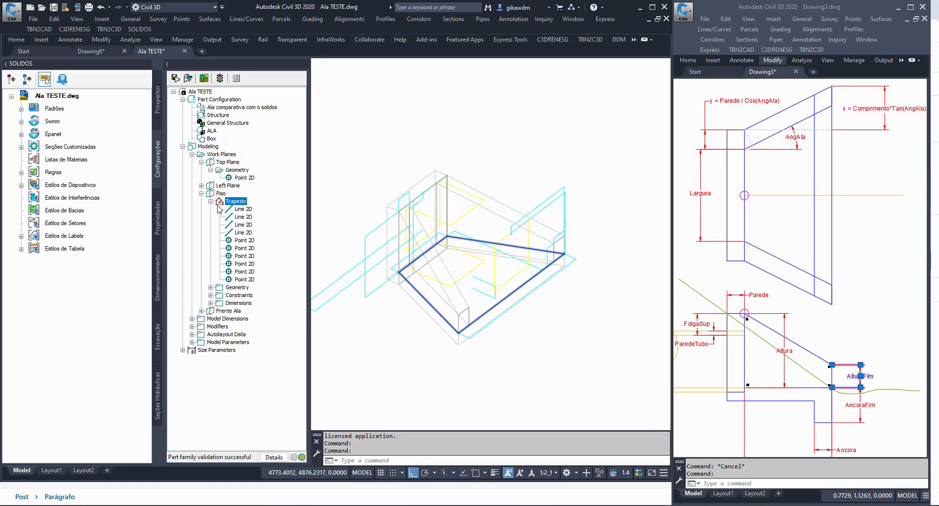
click(211, 201)
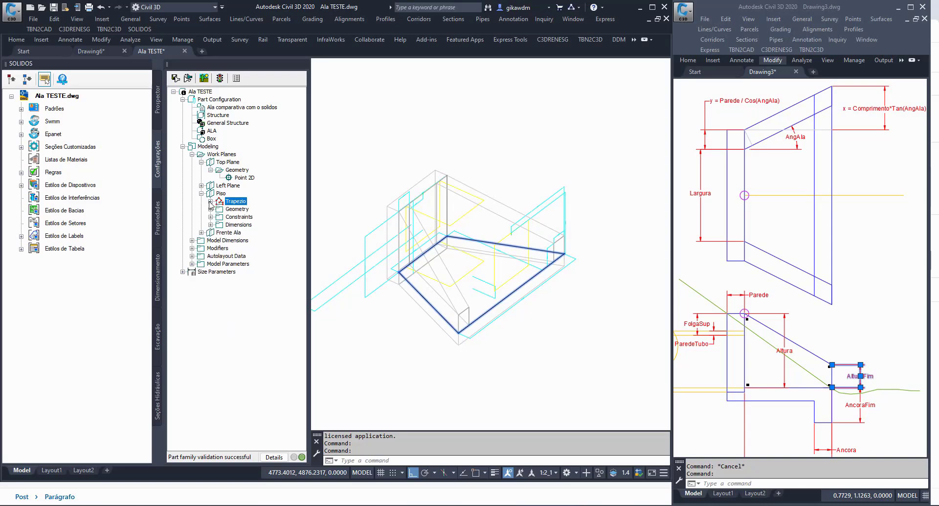
Step: Examine the line and points in Piso's geometry and check the Fixed option of its second 2D point
click(210, 209)
click(241, 224)
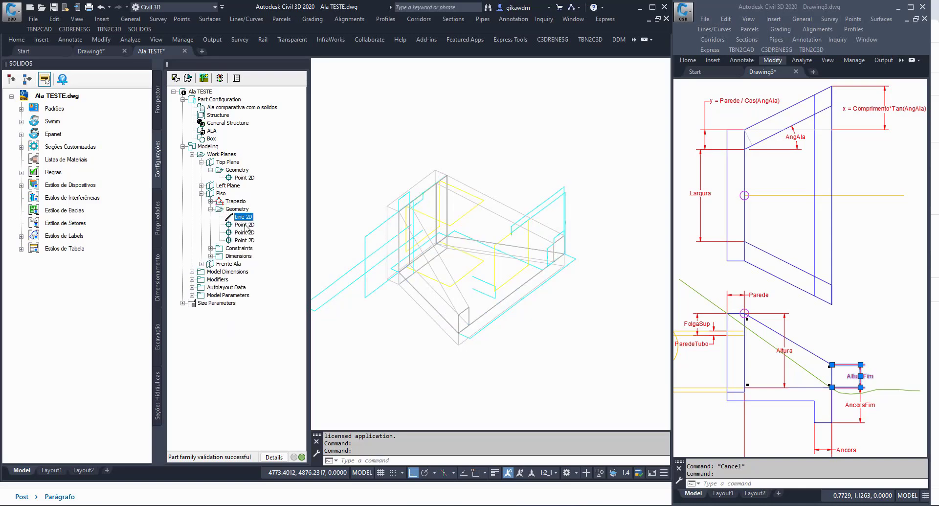
click(246, 240)
right_click(245, 232)
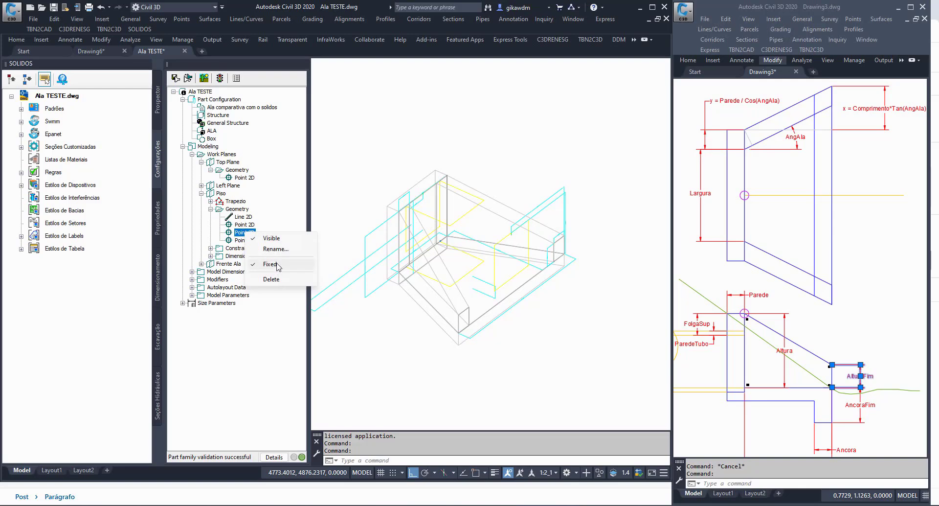
click(233, 218)
Step: Examine Piso's full list of constraints, highlighting several Coincident constraints in the model, and collapse the list
click(226, 249)
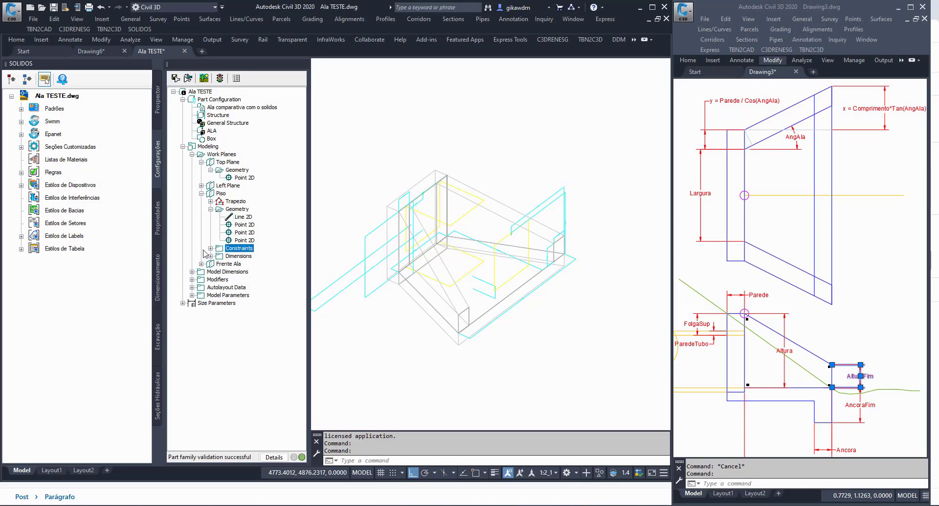
click(211, 249)
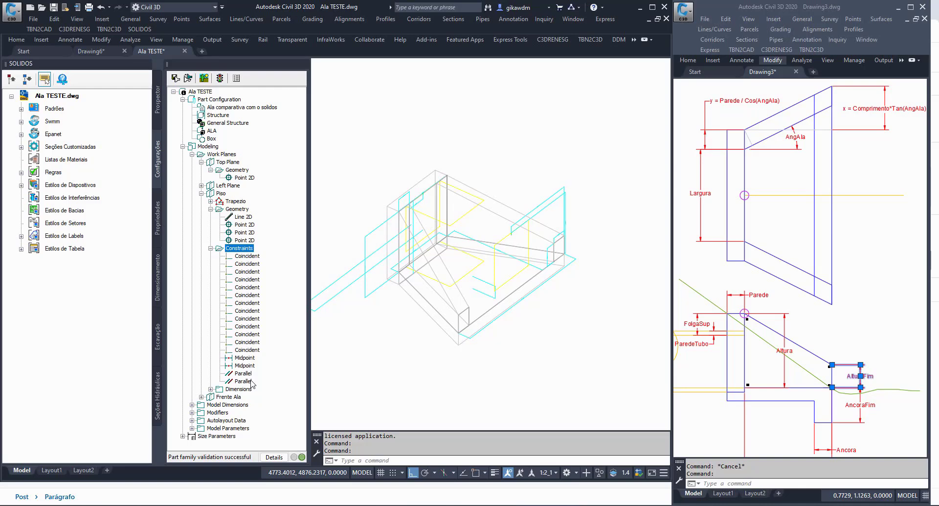
click(247, 272)
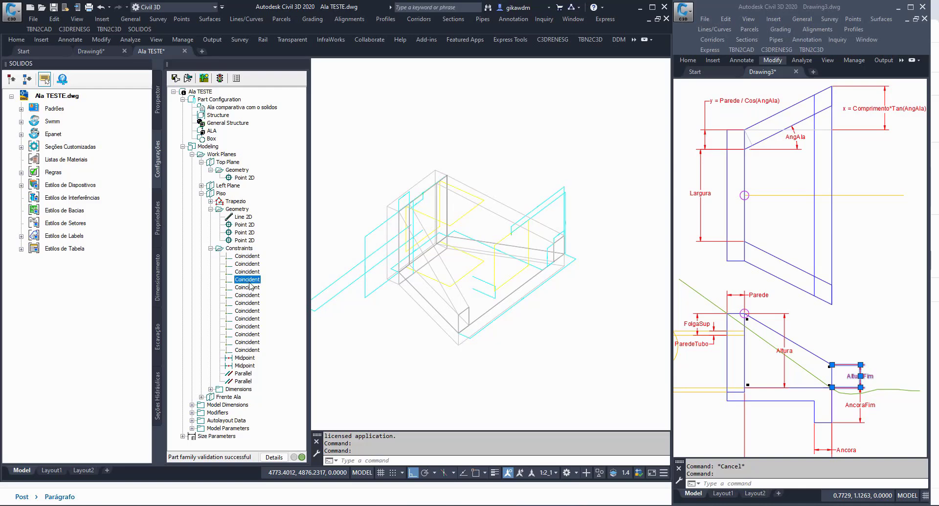
click(250, 256)
click(251, 264)
click(253, 288)
click(255, 304)
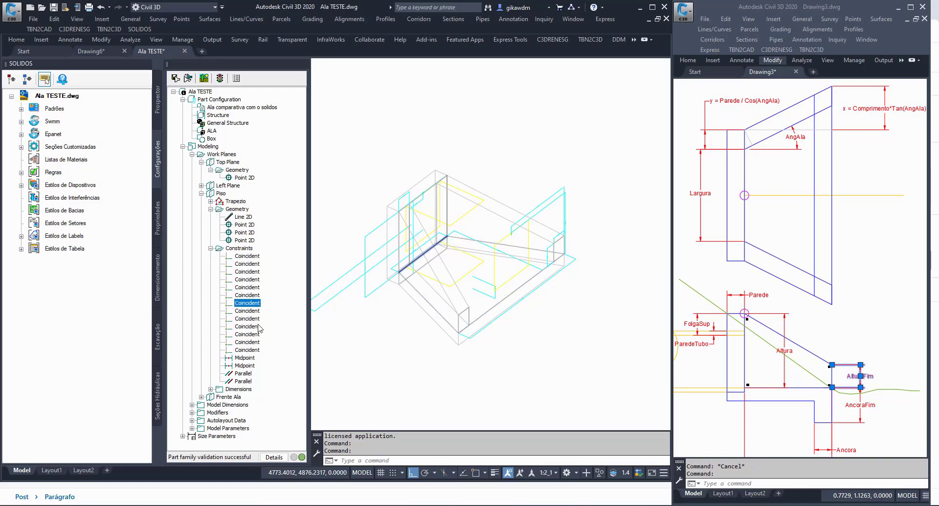
click(211, 248)
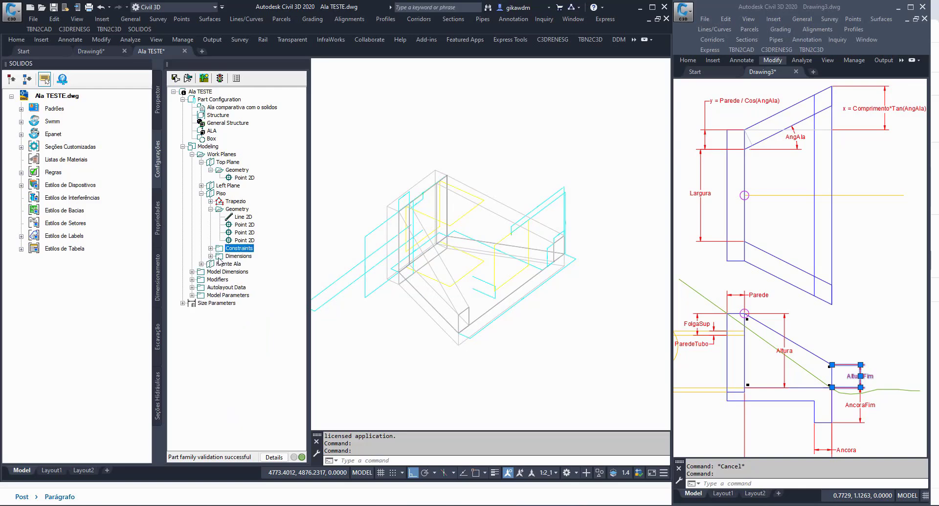
Step: Highlight Piso's dimensions LenA3, LenA4 and LenA5 in the model, and collapse its geometry and dimensions
click(218, 255)
click(210, 256)
click(229, 264)
click(237, 272)
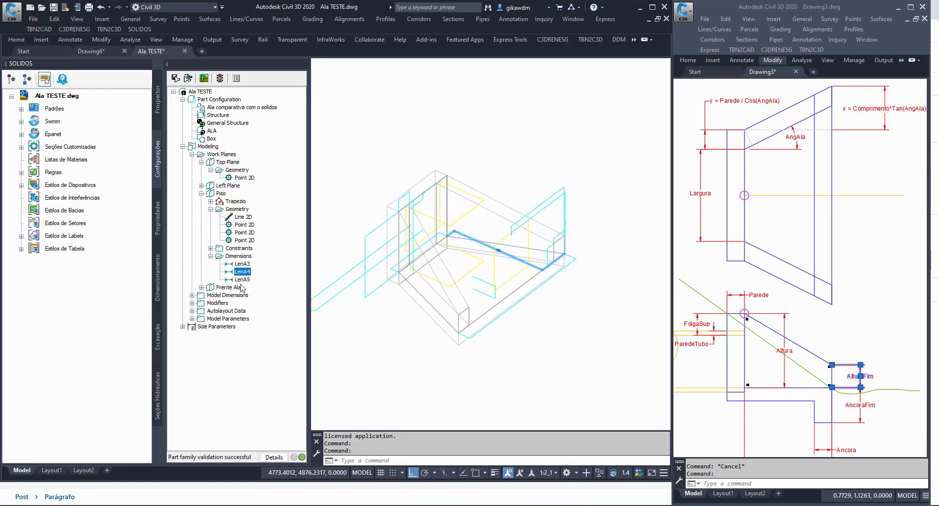
click(239, 287)
click(242, 279)
click(252, 271)
click(210, 209)
click(210, 224)
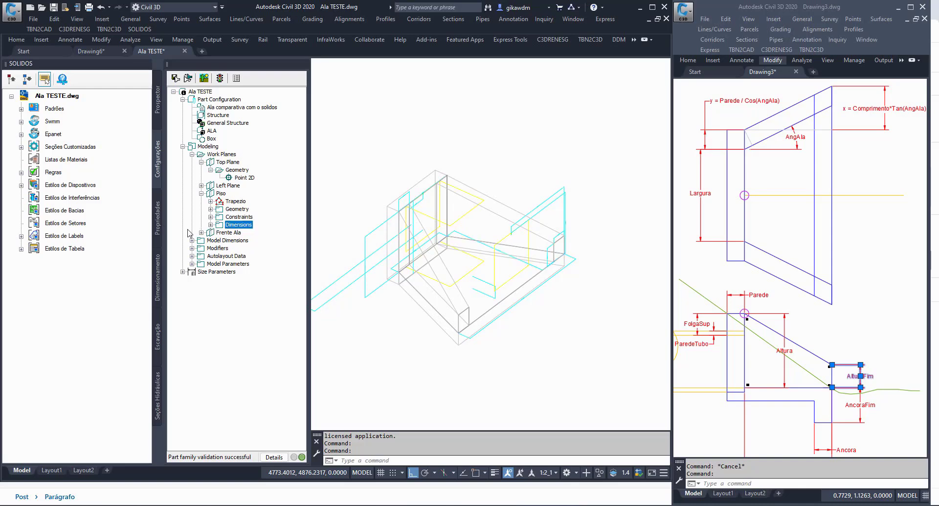
Step: Expand the Frente Ala work plane and its first rectangular profile, and highlight each of the profile's lines and points
click(203, 233)
click(210, 240)
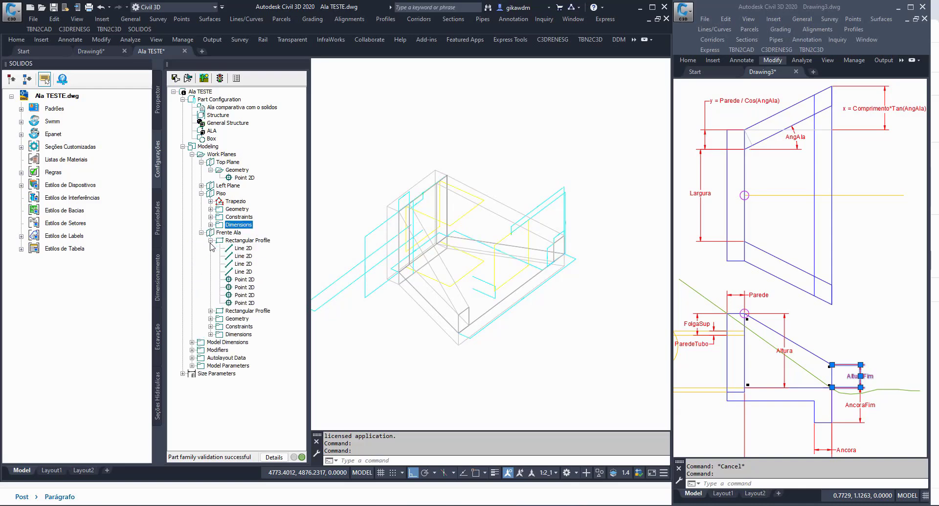
key(Down)
key(Down)
key(Down)
key(Down)
key(Down)
key(Down)
key(Down)
key(Down)
key(Down)
key(Down)
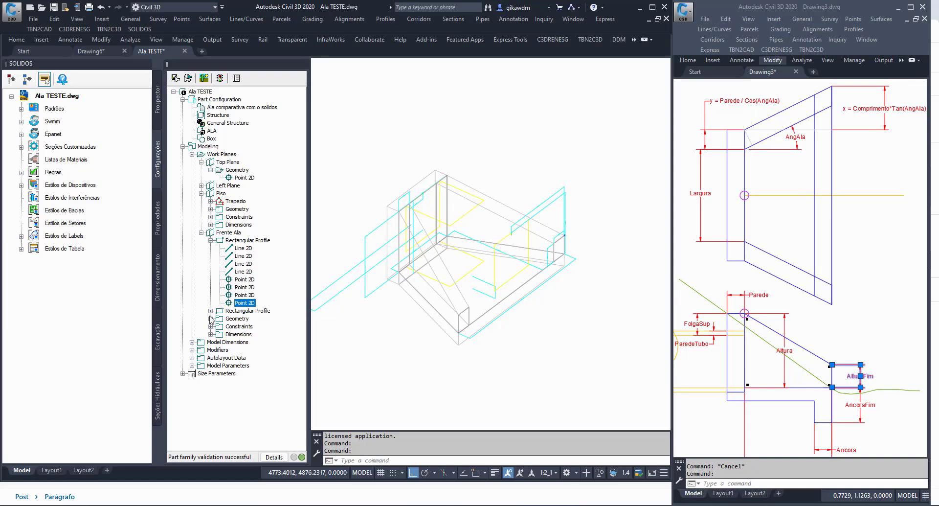
Step: Show all of Frente Ala's constraints and inspect the actions available for one of its Coincident constraints
click(211, 326)
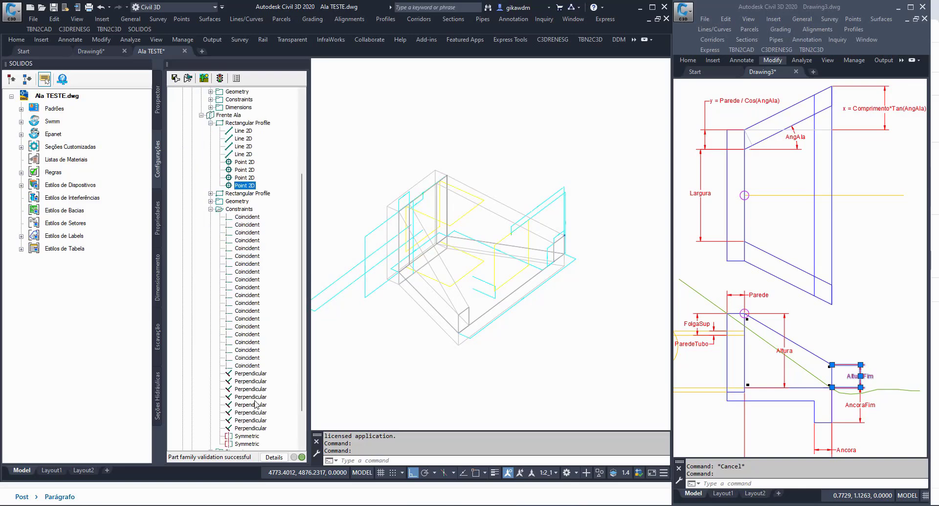
click(259, 304)
right_click(259, 305)
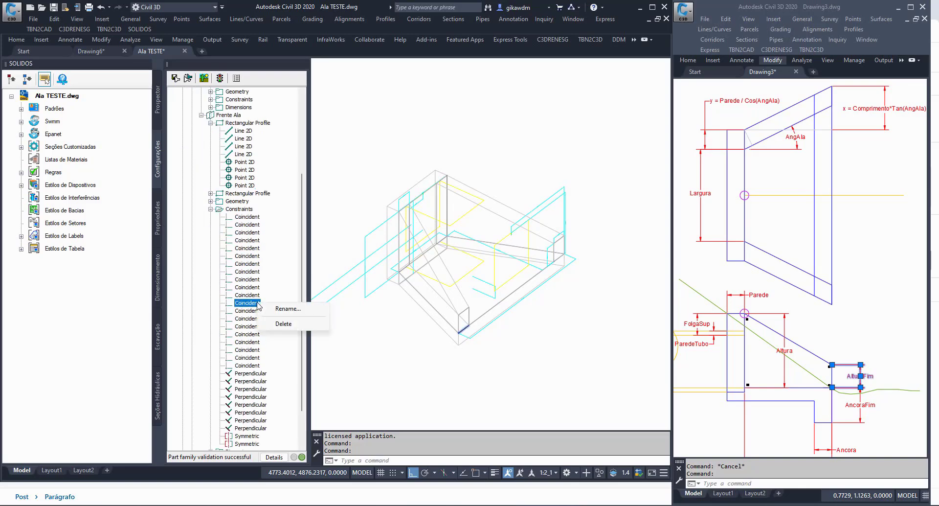
click(277, 324)
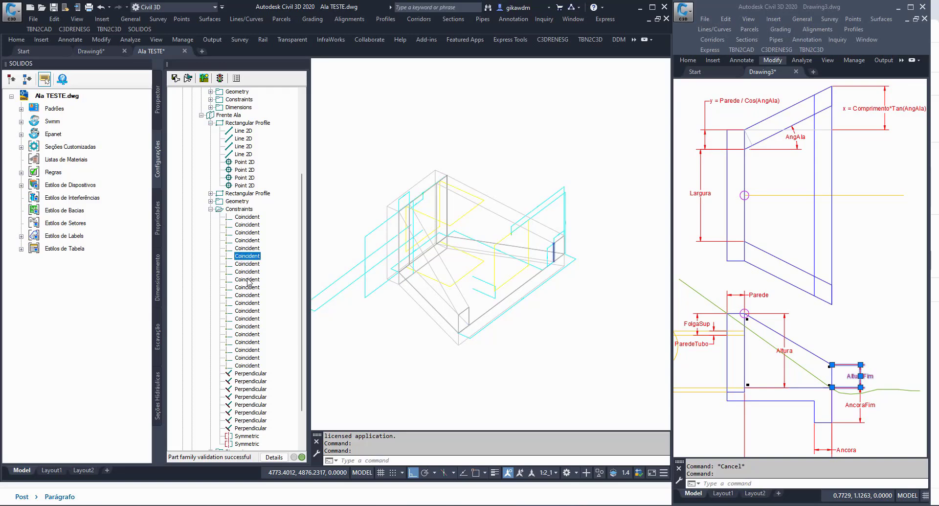
scroll(252, 360, down, 2)
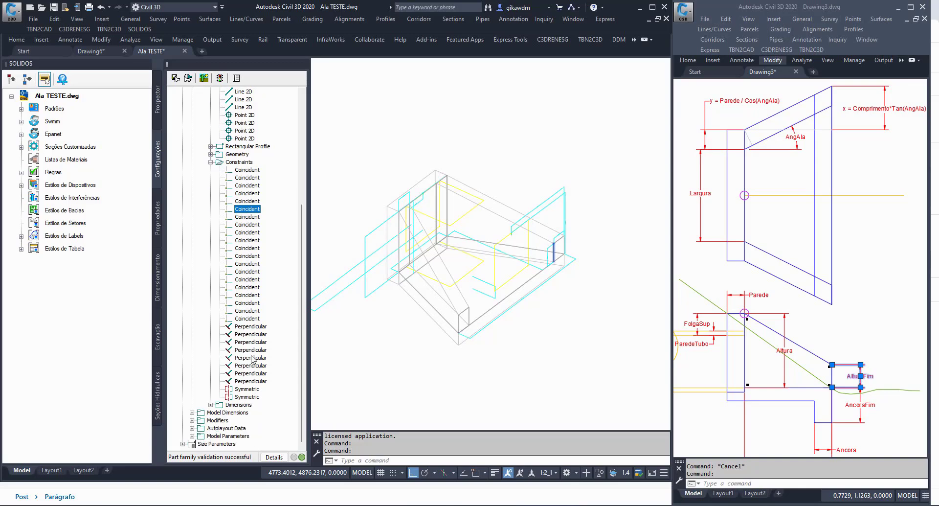
scroll(252, 360, up, 1)
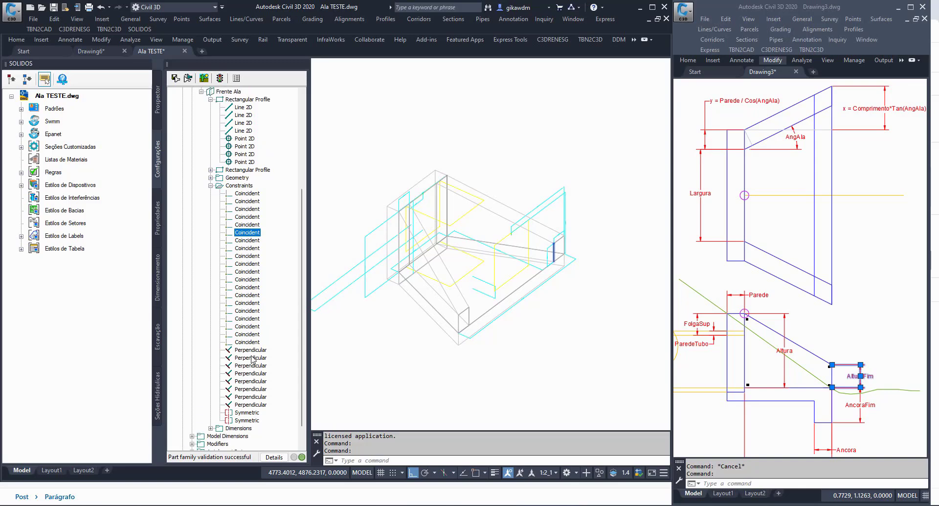
Step: Highlight Frente Ala's Coincident constraints one after another in the model, and collapse the constraints
click(250, 193)
click(250, 201)
click(250, 210)
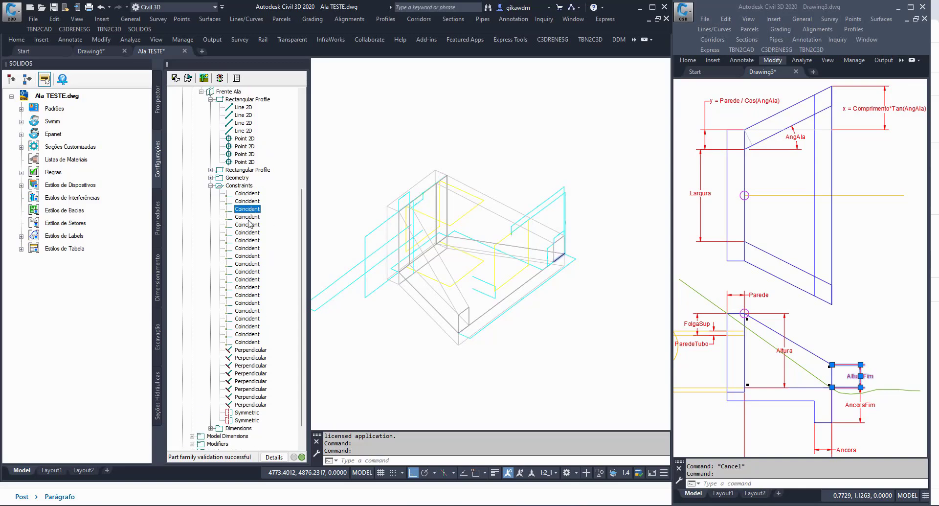
click(251, 217)
click(251, 232)
click(251, 240)
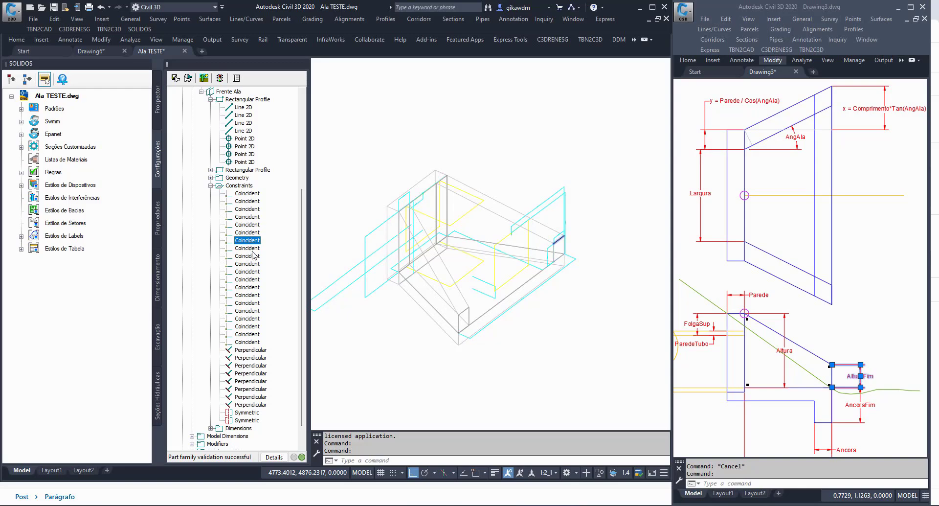
click(252, 248)
click(252, 264)
click(252, 279)
click(253, 319)
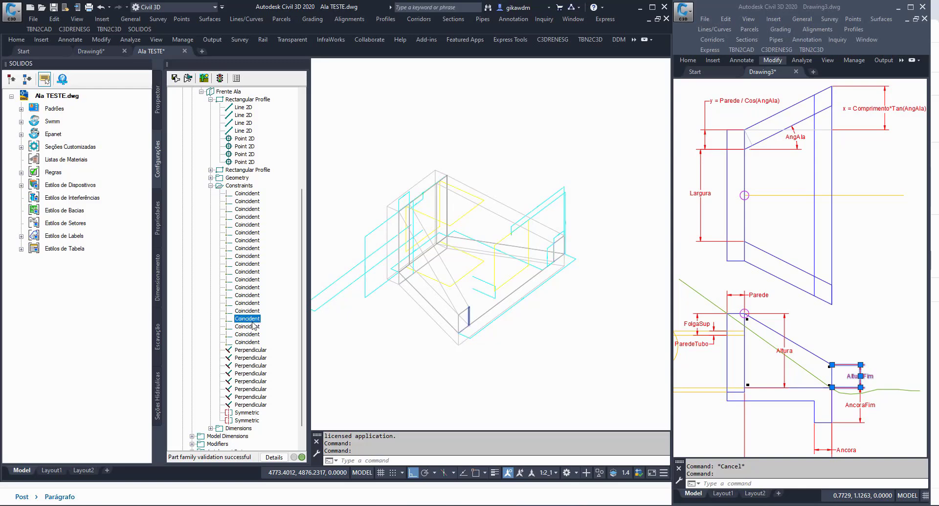
right_click(253, 323)
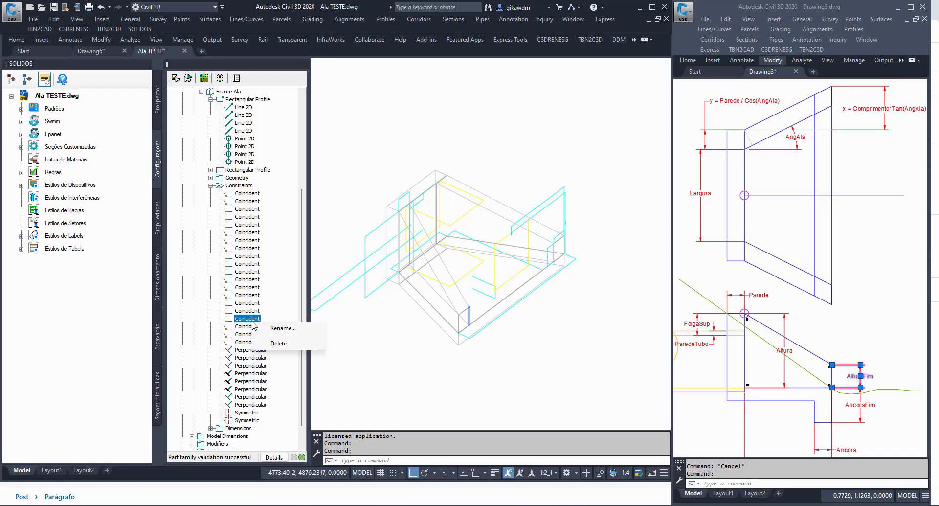
click(211, 186)
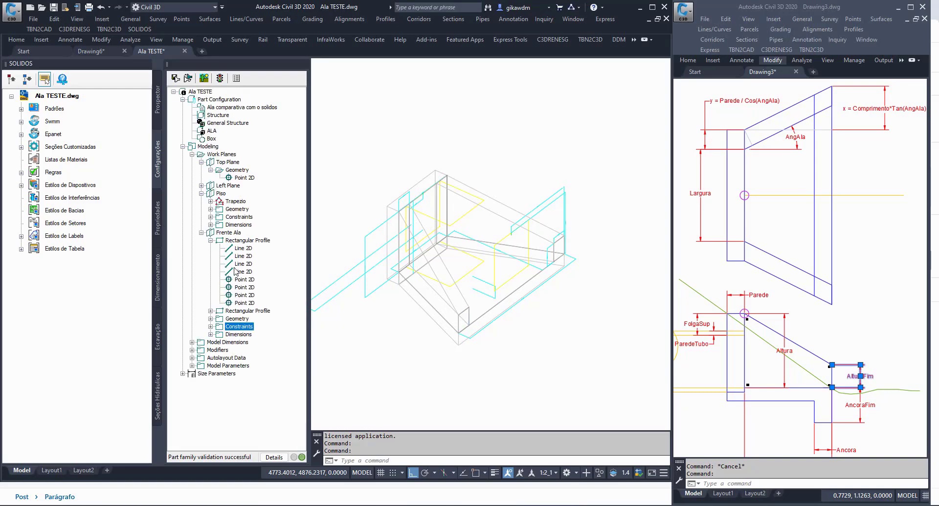
Step: Examine the Model Parameters, especially the x and y formulas that depend on AngAla, and collapse them
click(234, 343)
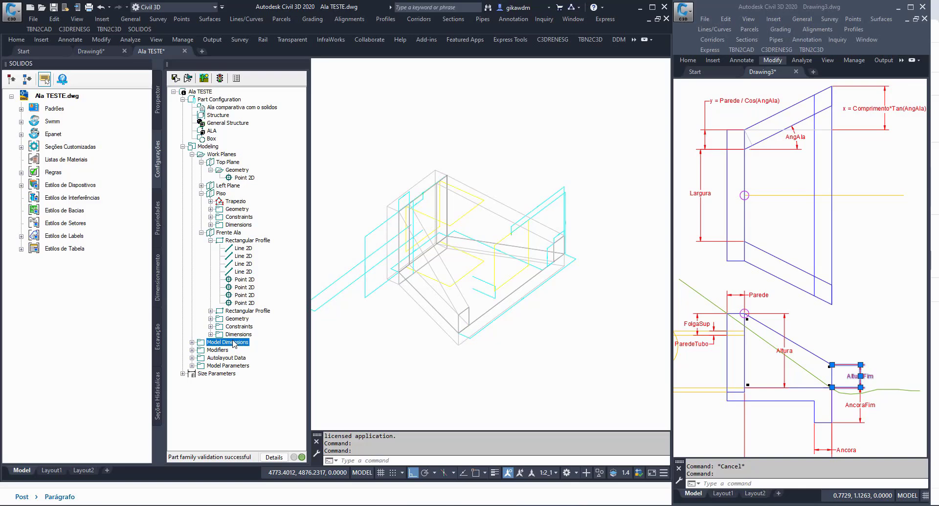
click(232, 366)
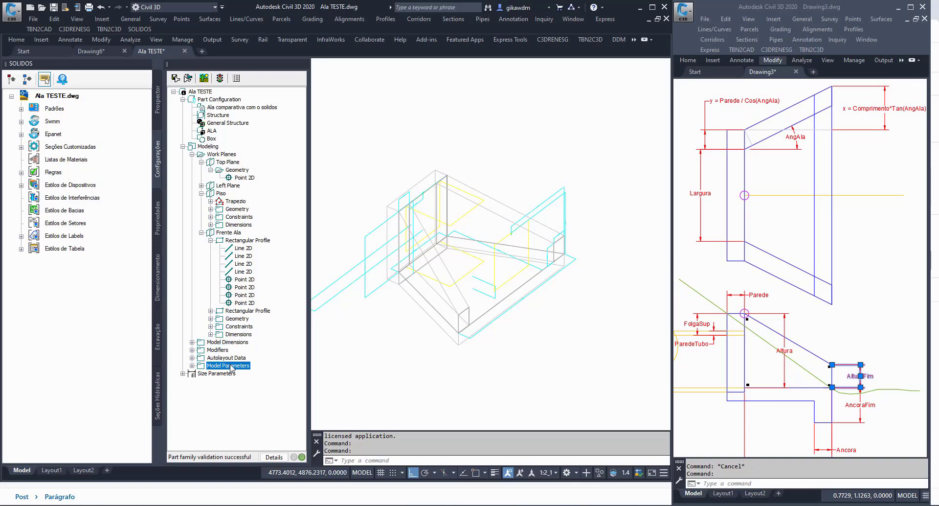
click(191, 365)
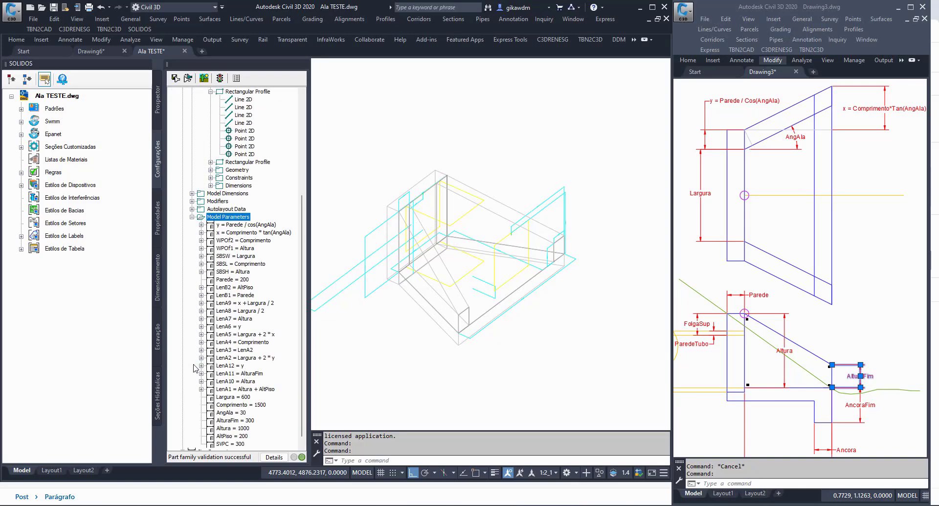
scroll(244, 289, down, 1)
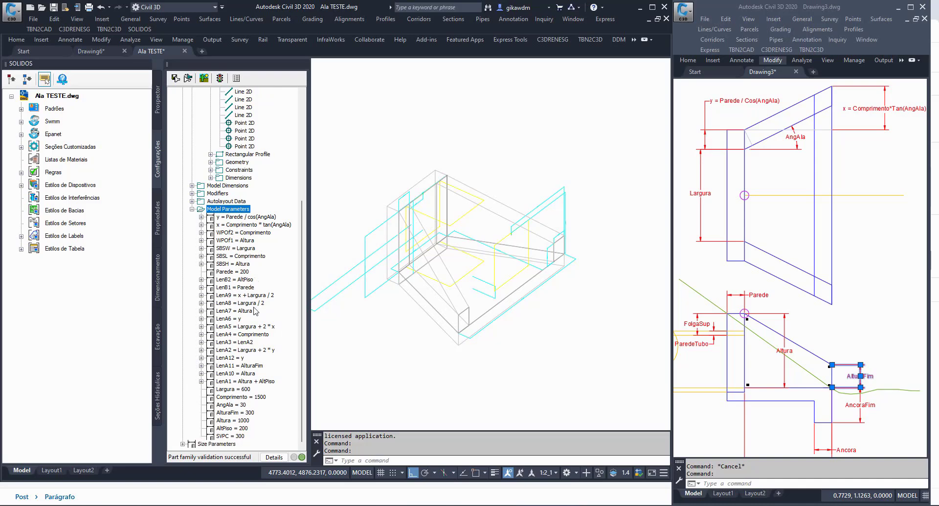
click(237, 217)
click(261, 225)
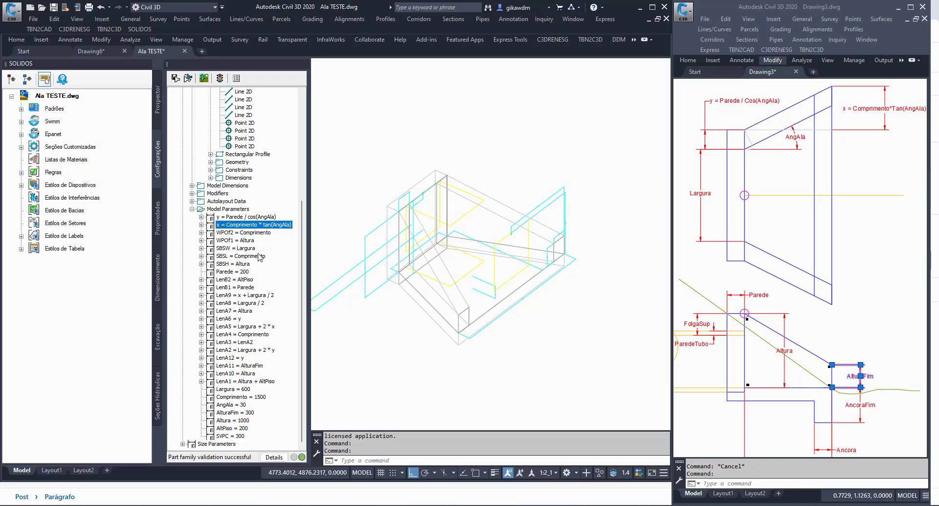
click(192, 209)
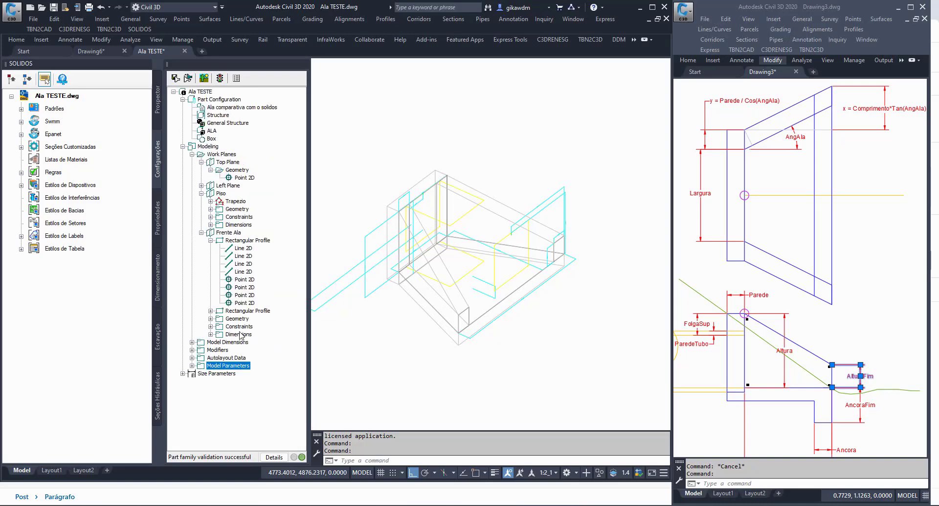
Step: Open the configuration of the Size Parameters, show it as Values, and view all the columns of the part size table
right_click(227, 375)
click(293, 393)
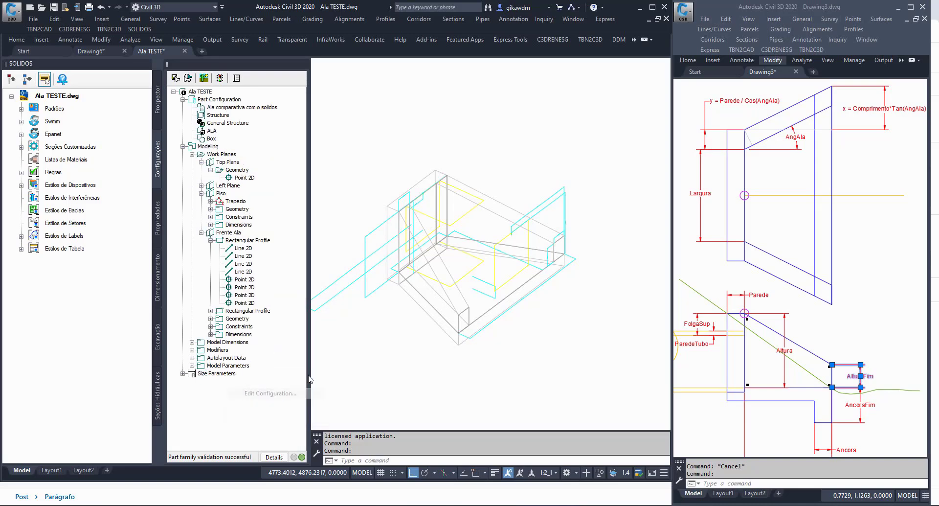
click(205, 168)
click(191, 202)
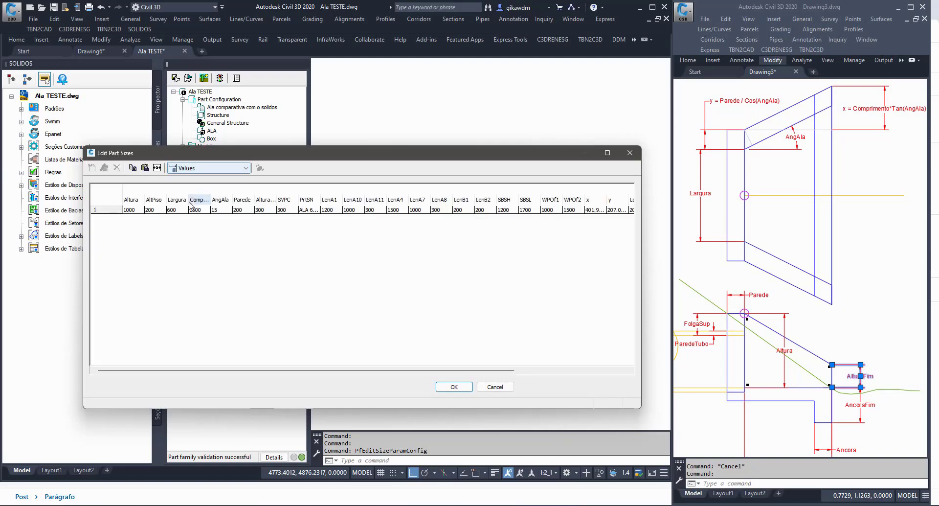
drag(207, 371, 501, 372)
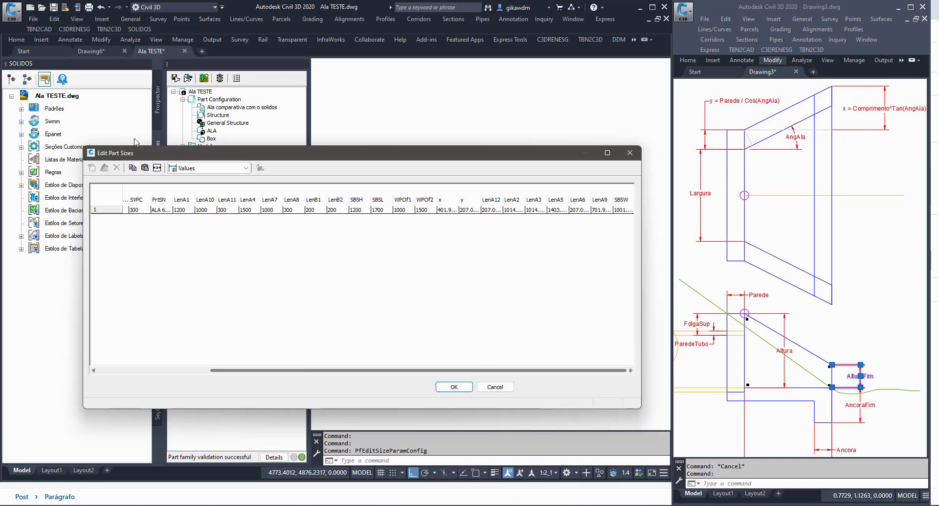
Step: Switch the part size table to Calculations, inspect the SBSH and SBSL calculations, and close the table
click(213, 169)
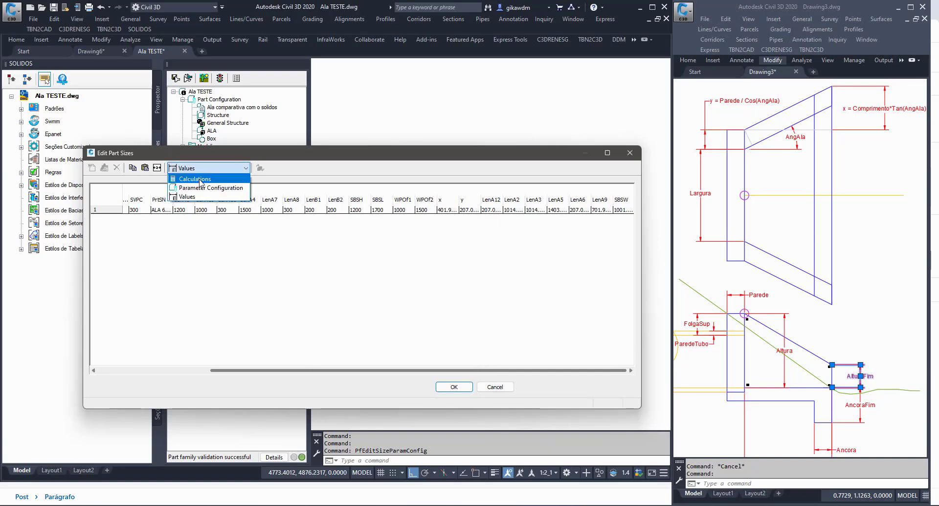
click(199, 179)
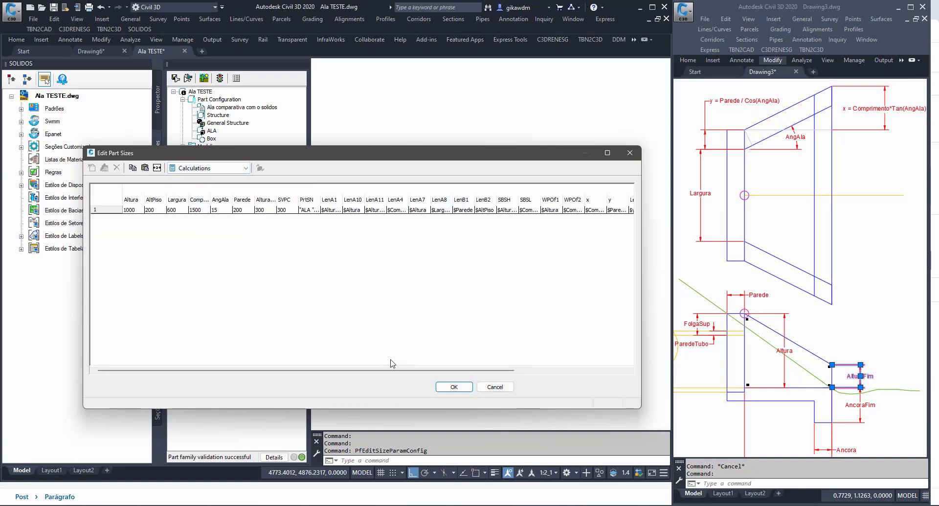
click(506, 211)
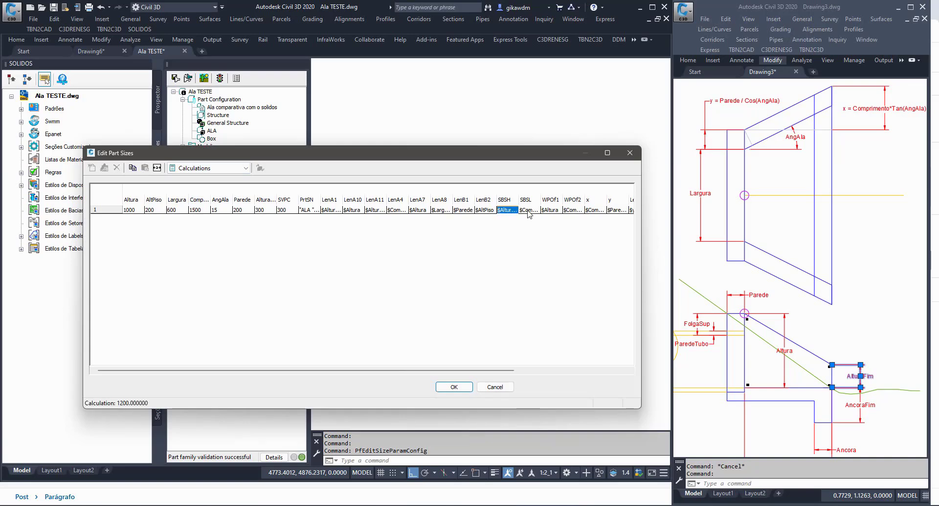
click(528, 210)
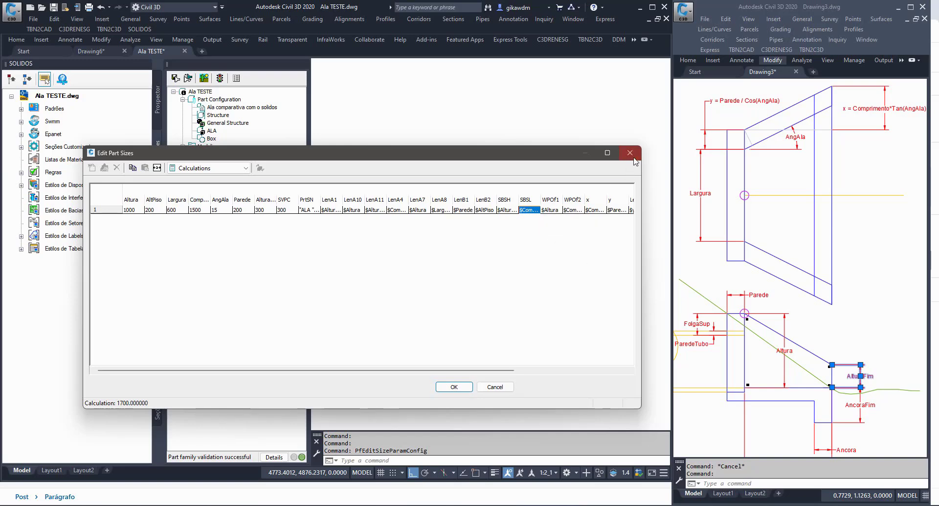
click(629, 154)
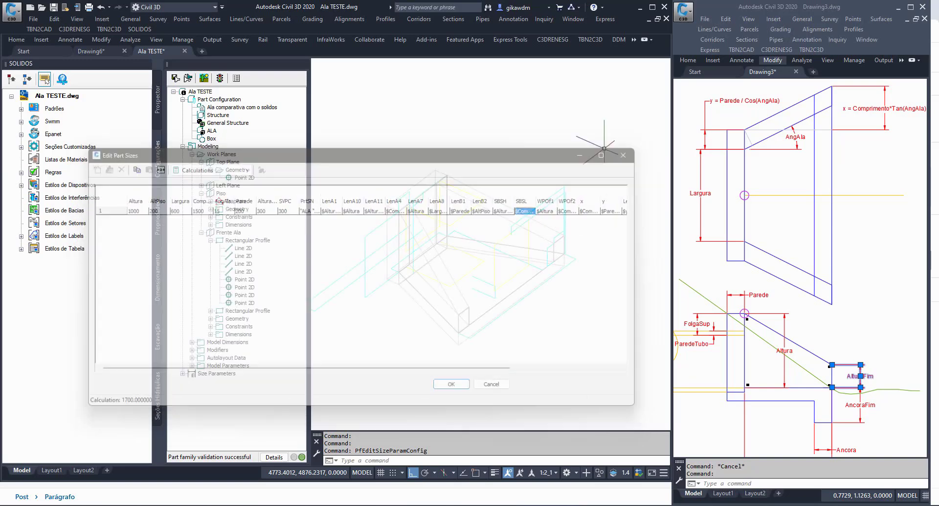
Step: Review the Part Configuration entries, collapse Frente Ala, highlight Piso's Dimensions, and expand the Size Parameters
click(235, 108)
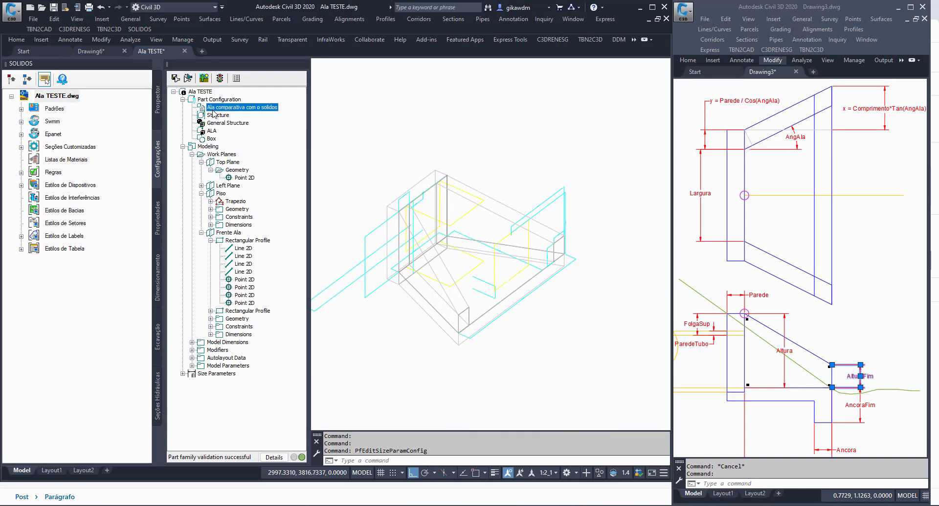
click(211, 138)
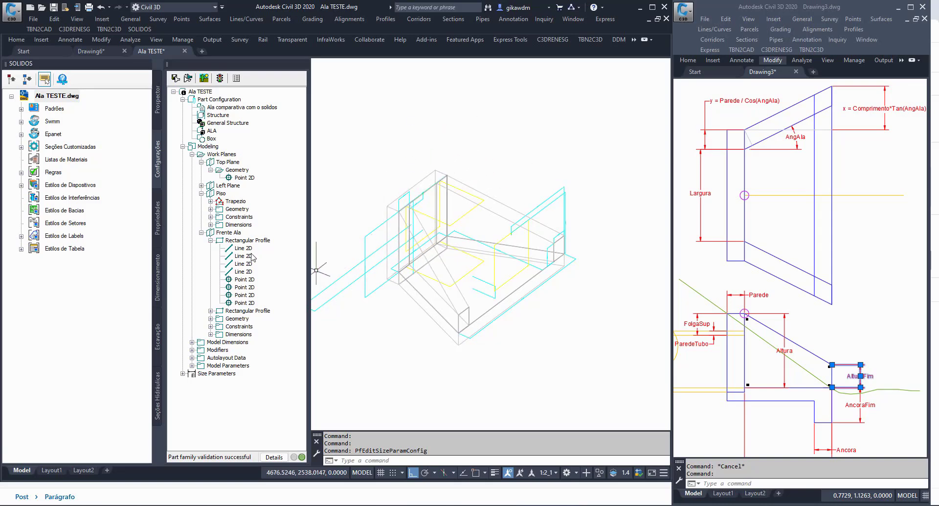
click(201, 233)
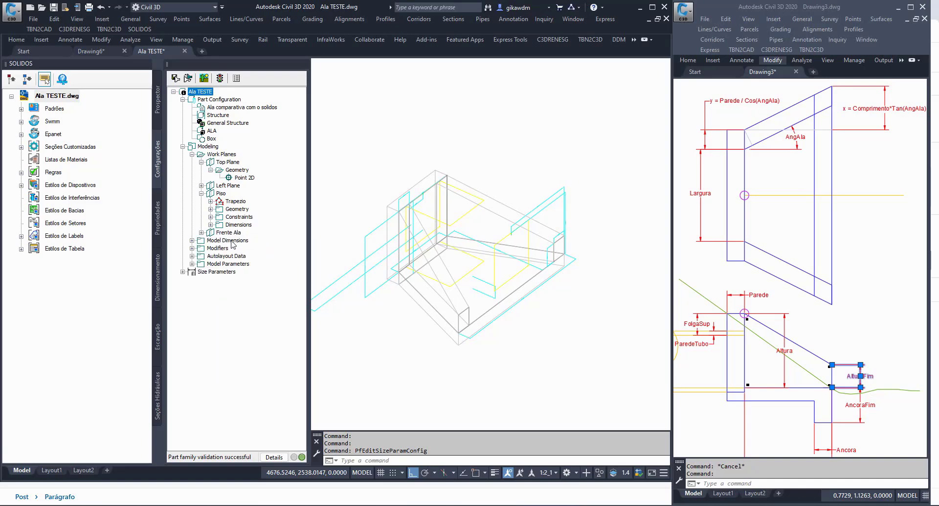
click(249, 226)
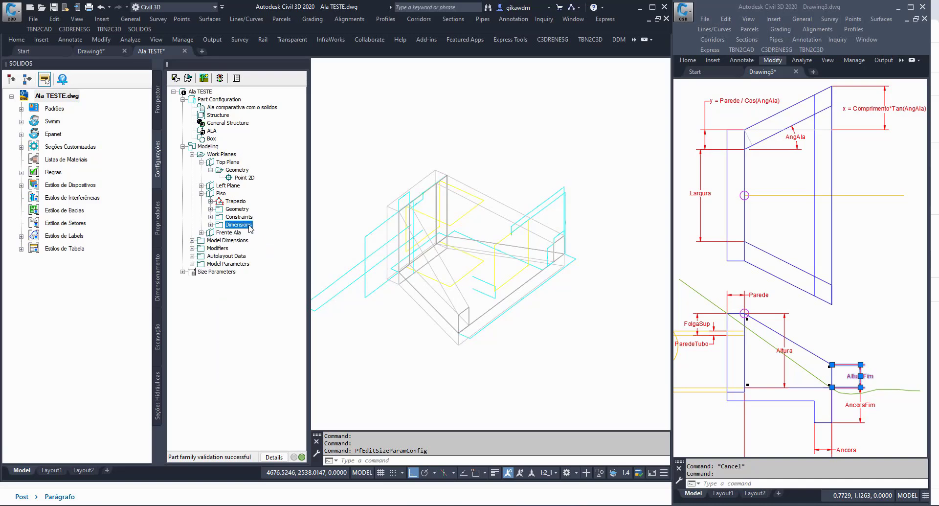
click(211, 138)
click(182, 272)
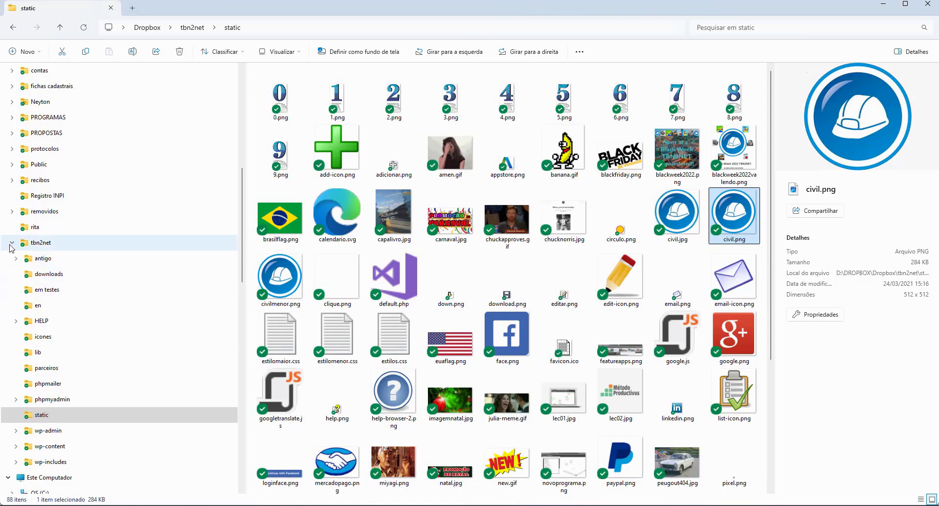
Step: In File Explorer, open the ALA_GENERICA folder under PROGRAMAS, C3DRENESG4, SETUP_FILES, pipes catalog, metric structures
click(12, 243)
click(19, 119)
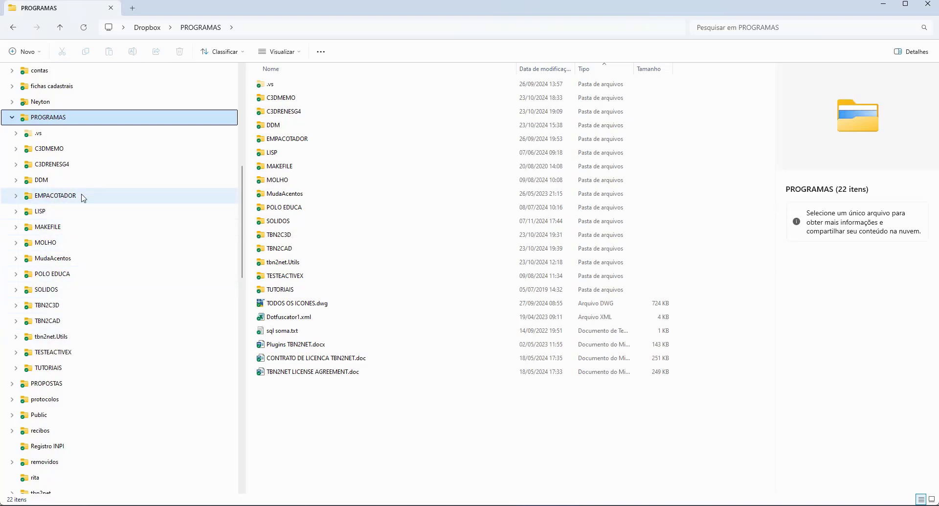
click(16, 163)
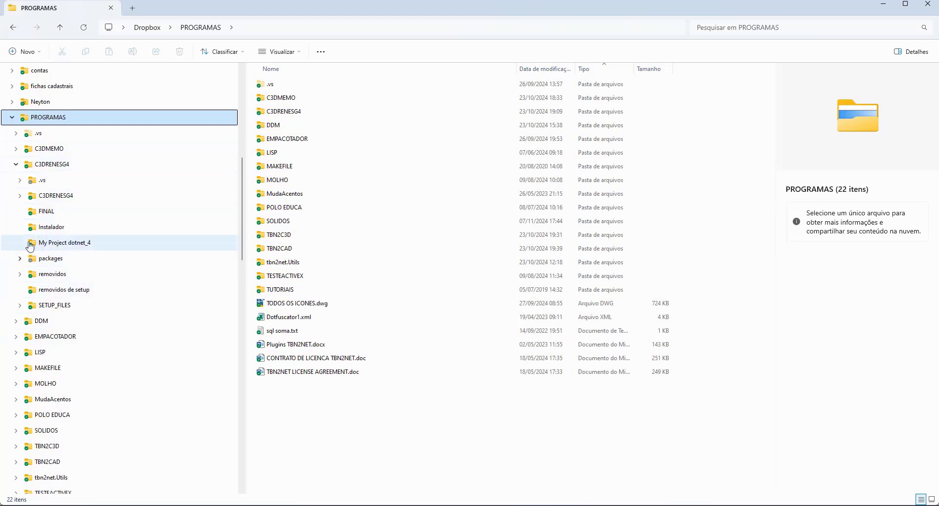
click(27, 306)
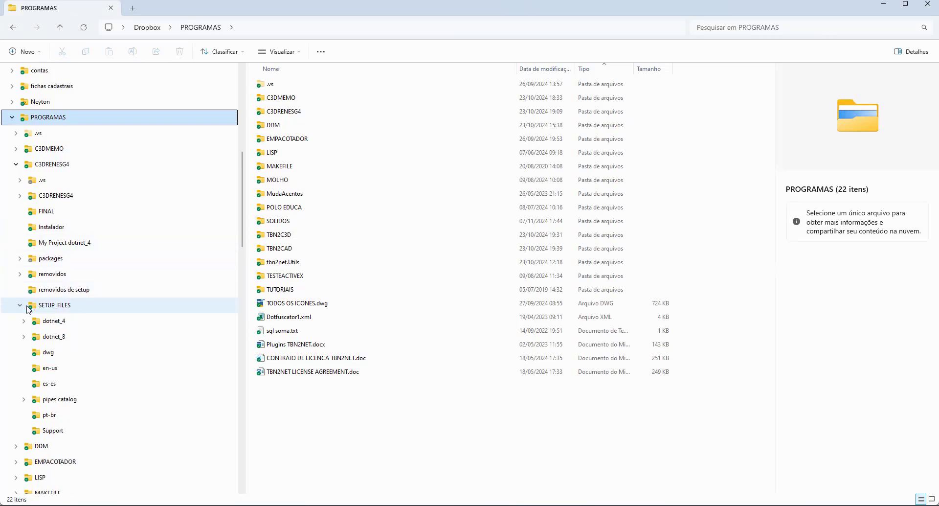
click(61, 398)
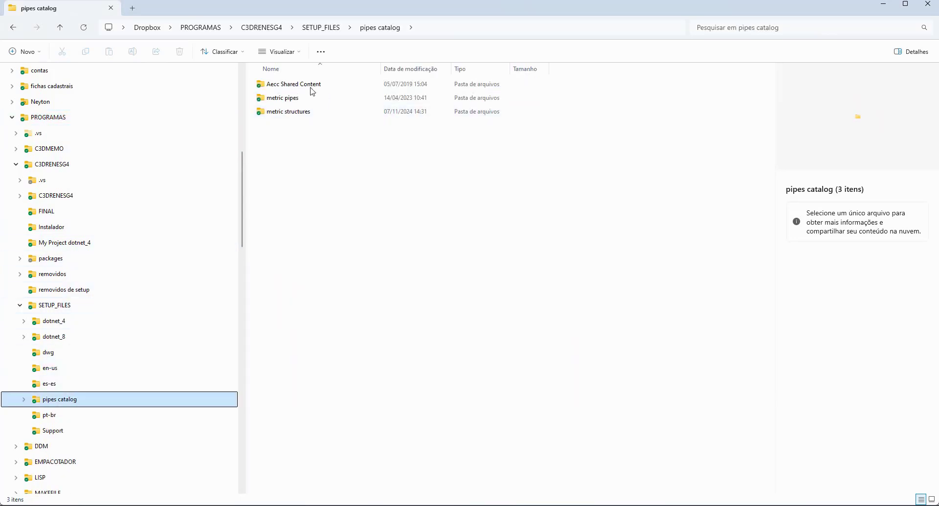
double_click(297, 111)
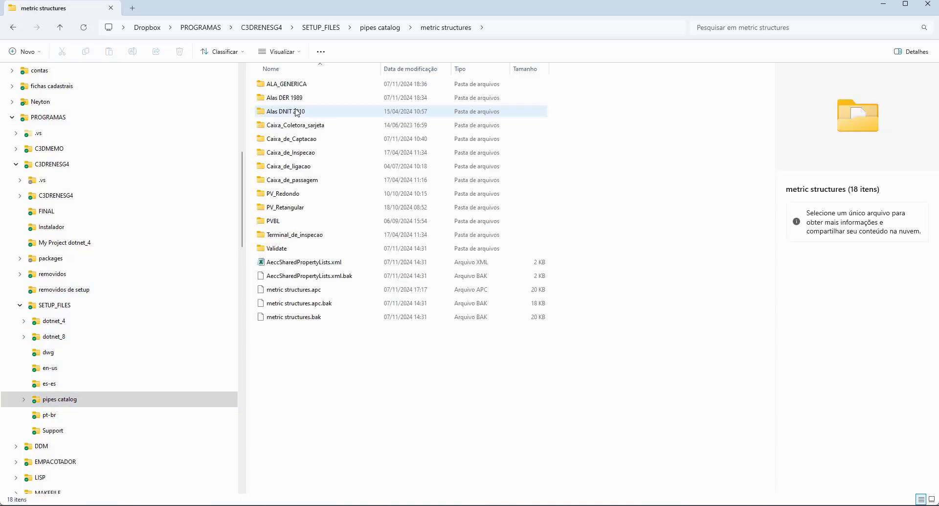
double_click(288, 84)
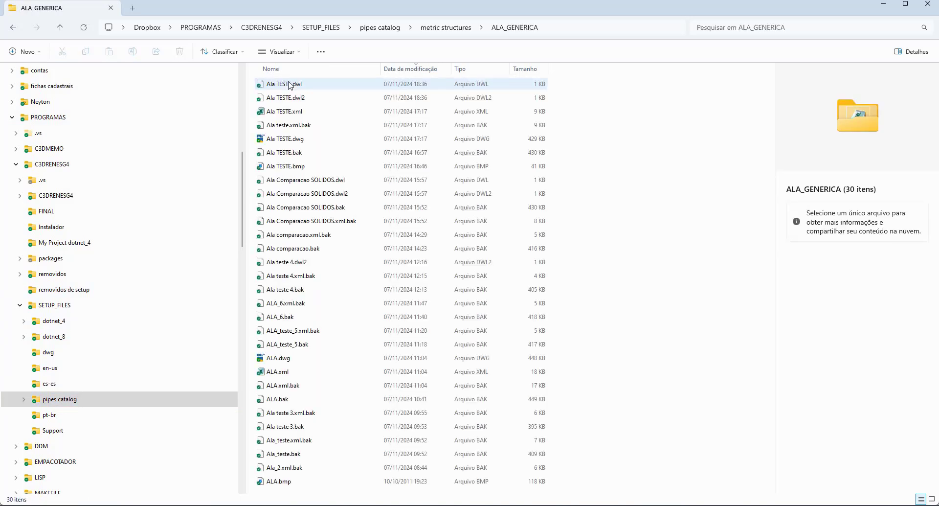
Step: Sort the files by modification date with the newest first, and open Ala TESTE.xml in Notepad at its ColumnCalc lines
click(423, 69)
click(423, 70)
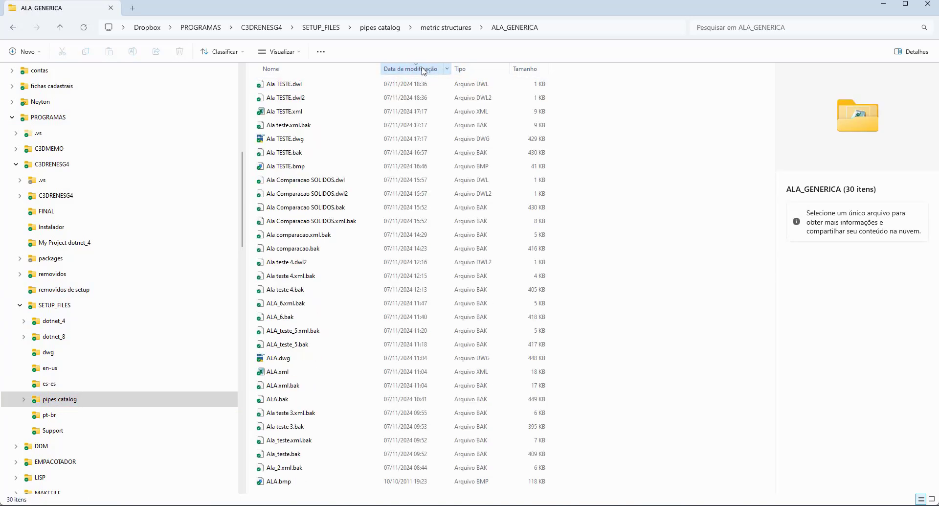
right_click(309, 114)
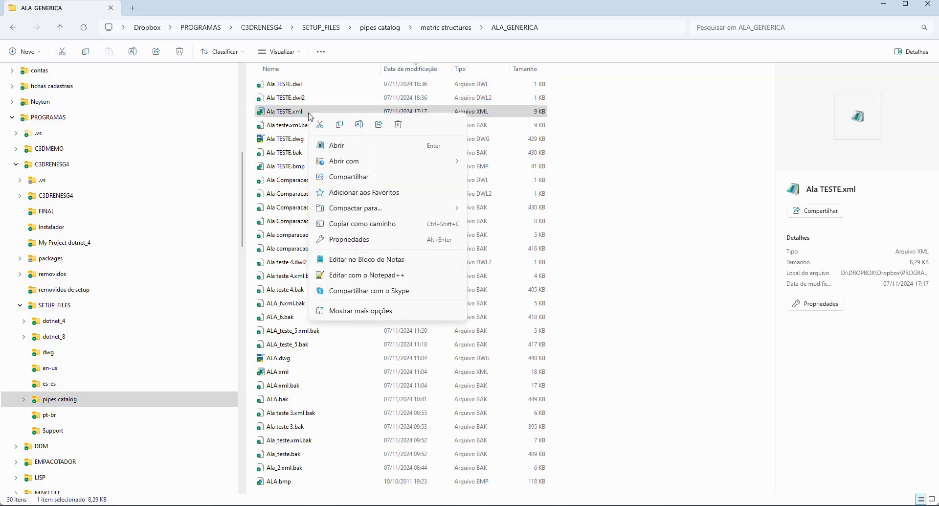
mouse_move(390, 164)
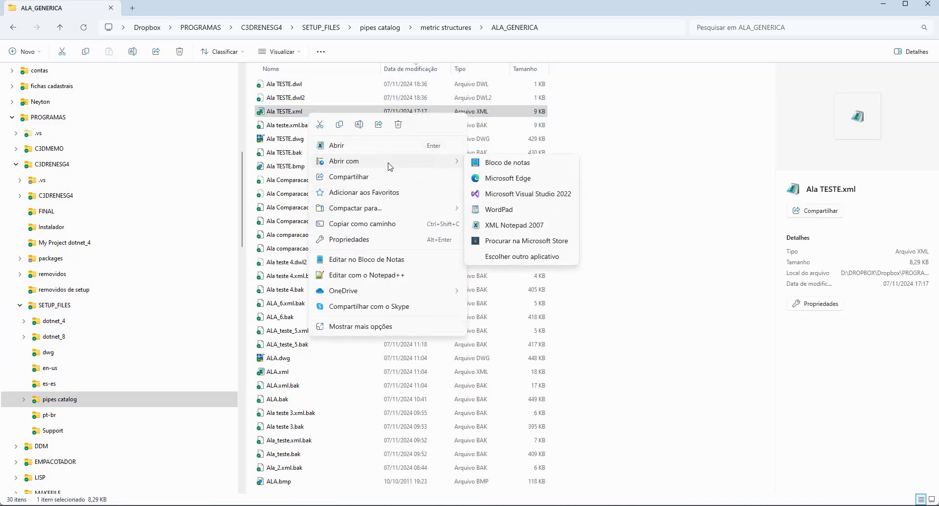
click(507, 163)
scroll(382, 274, down, 16)
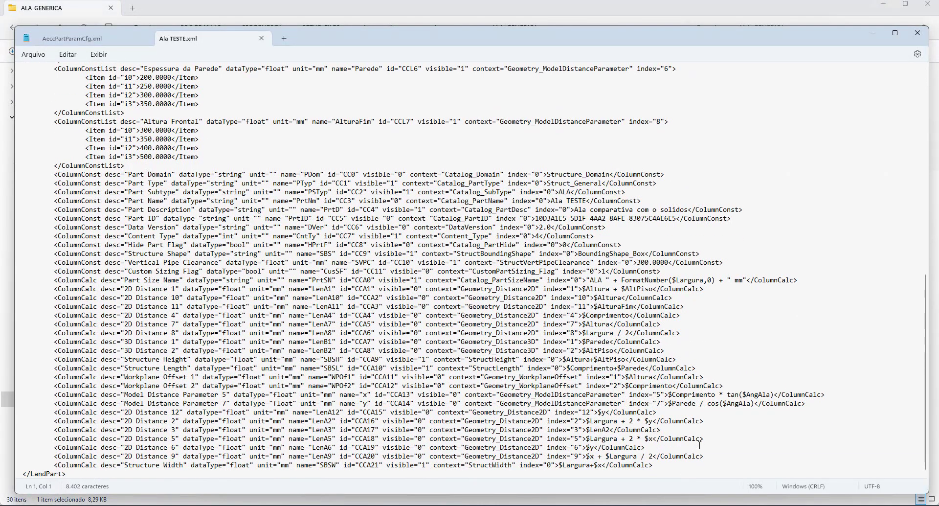
Step: Highlight the formulas of 2D Distance 6, 5 and 2 in Ala TESTE.xml, and close both open XML files
drag(696, 445, 539, 448)
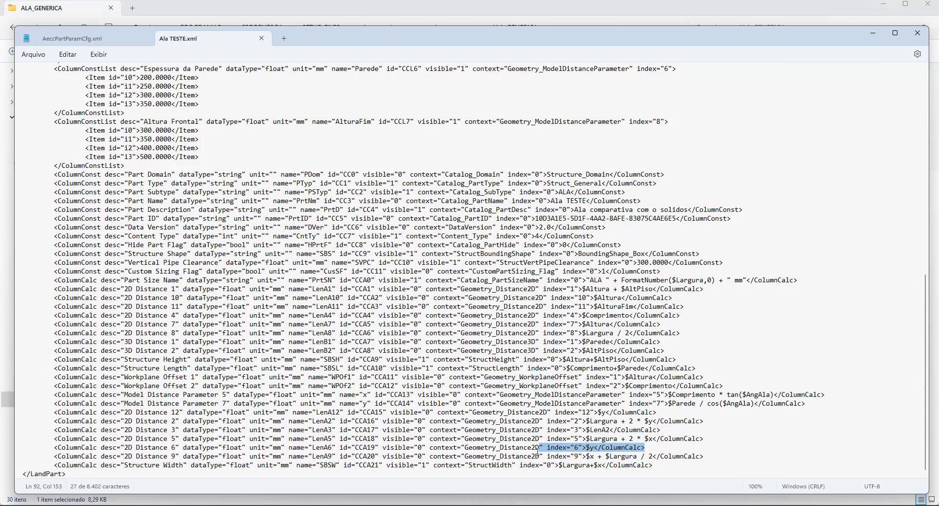
click(679, 421)
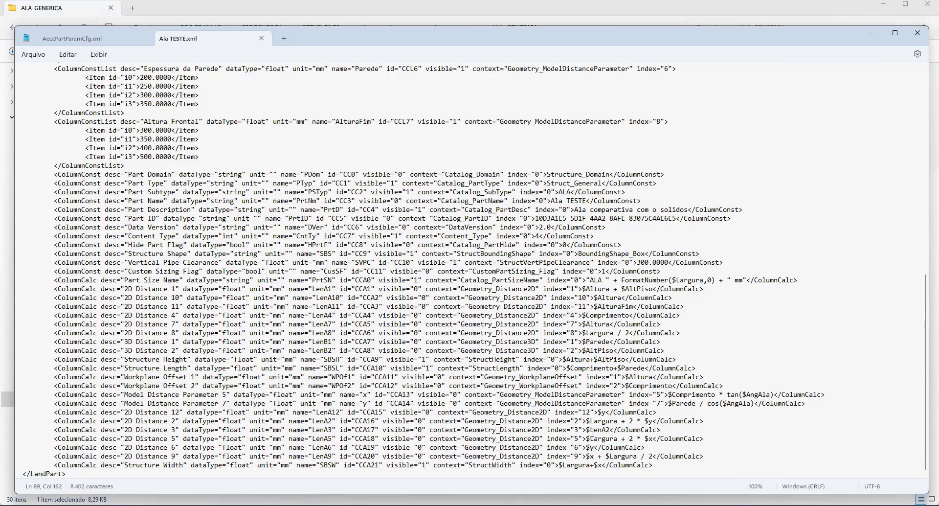
drag(583, 438, 653, 440)
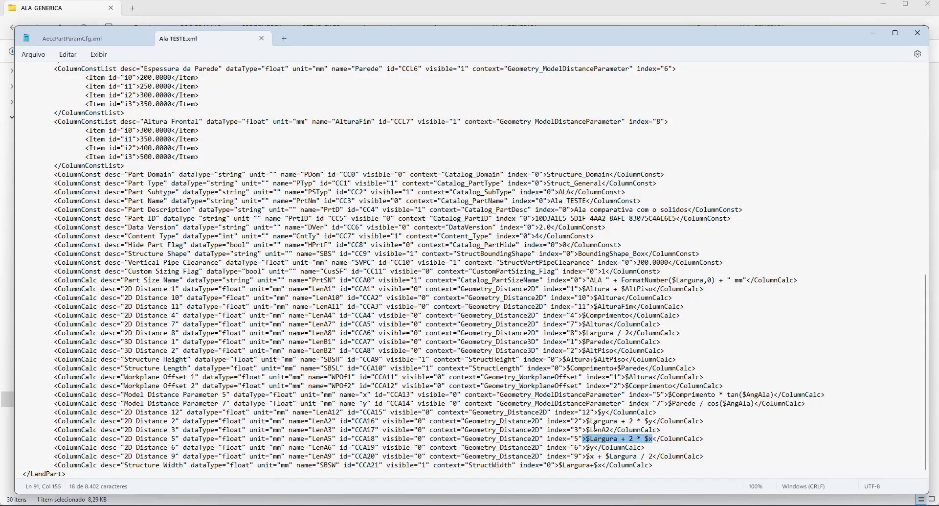
drag(585, 420, 656, 424)
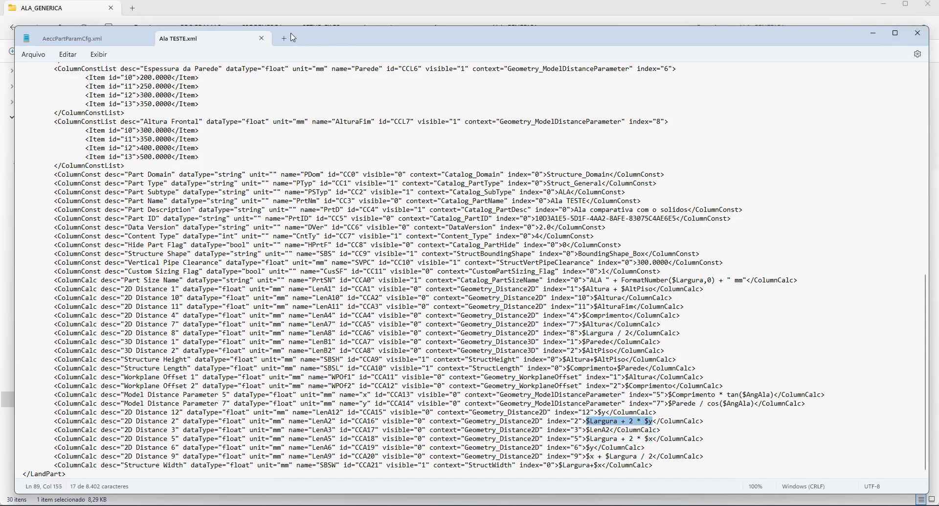
click(262, 39)
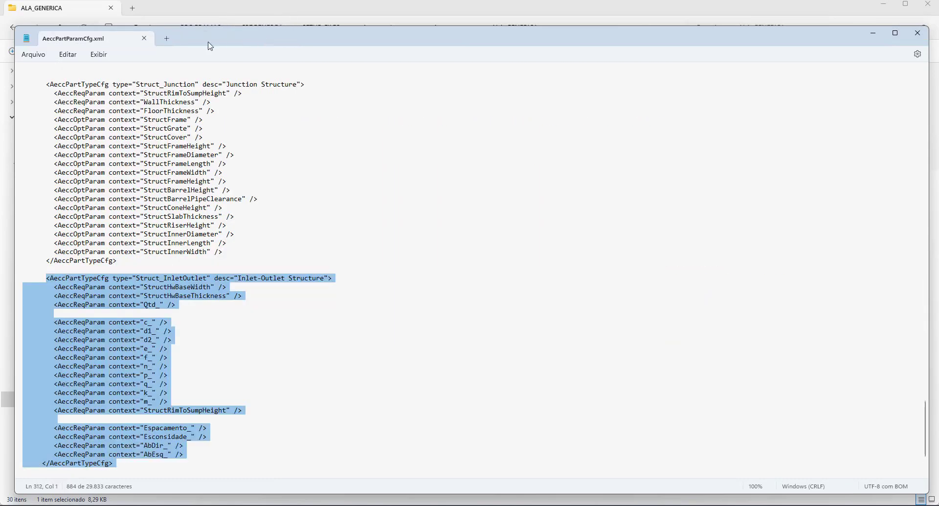
click(145, 38)
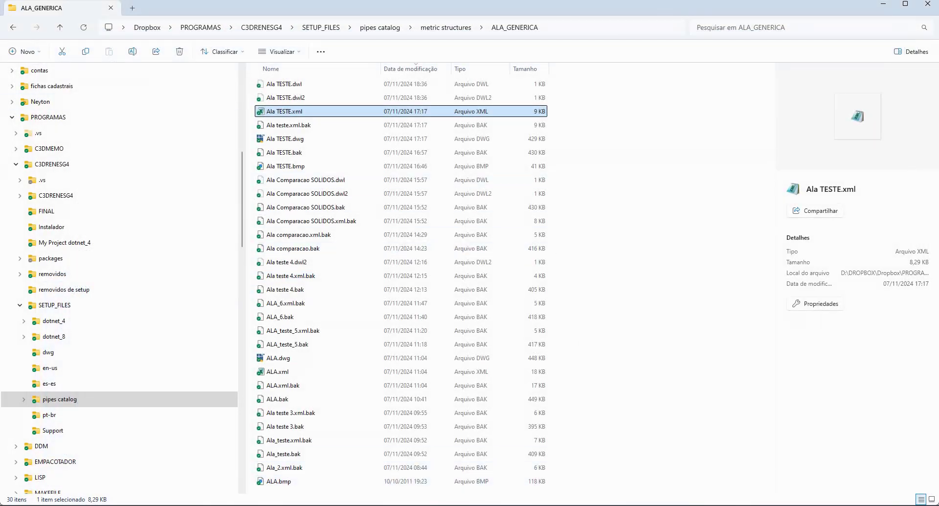
Step: Switch back to Civil 3D and close the Ala TESTE part in Part Builder without saving its changes
click(601, 464)
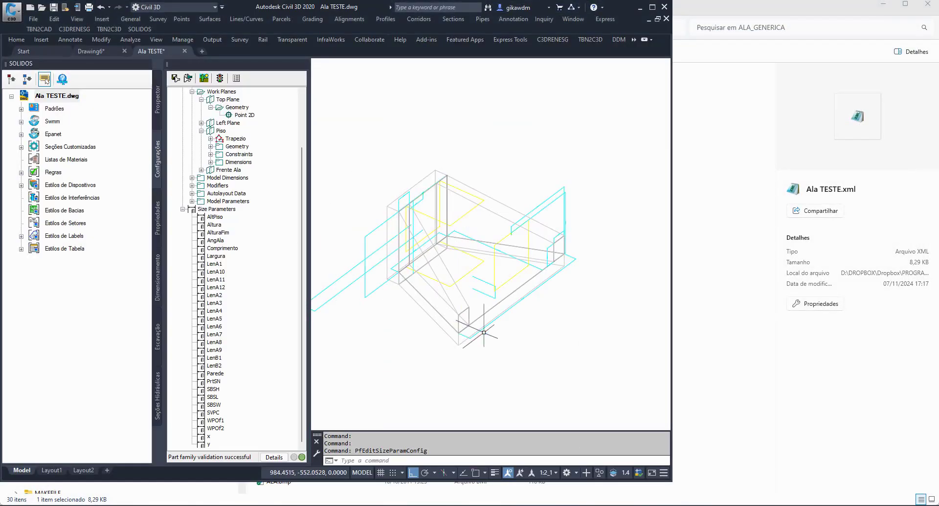
click(304, 64)
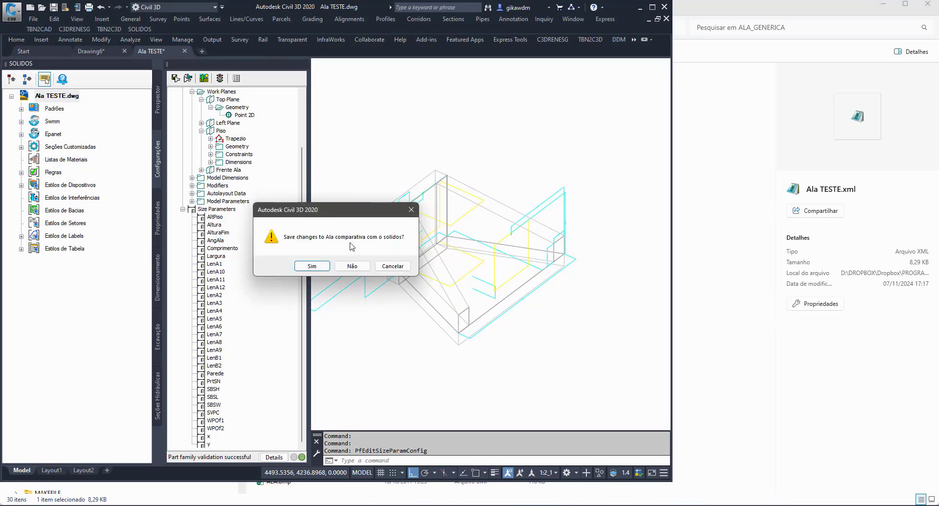
click(350, 269)
click(353, 270)
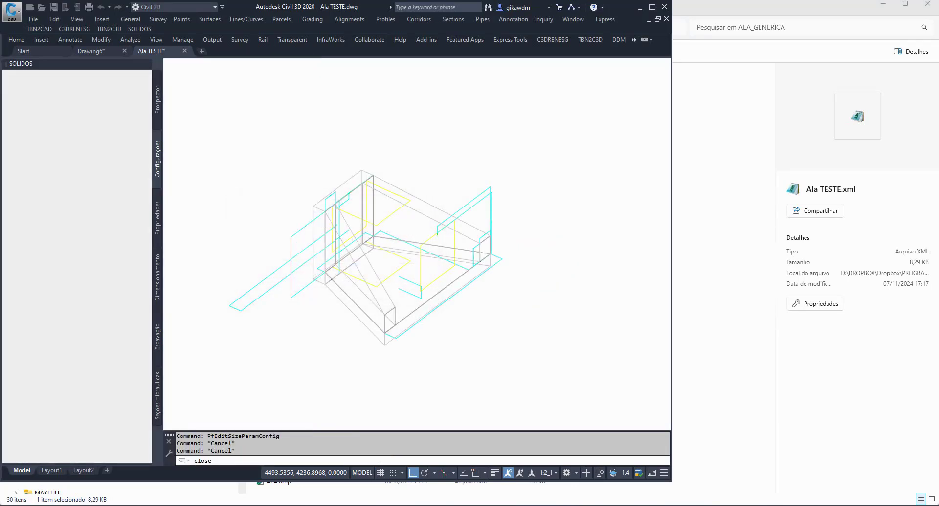
Step: Clear the selection in Drawing6 and move the smaller trapezoidal headwall by its insertion point to a free spot beside the larger headwall
click(526, 180)
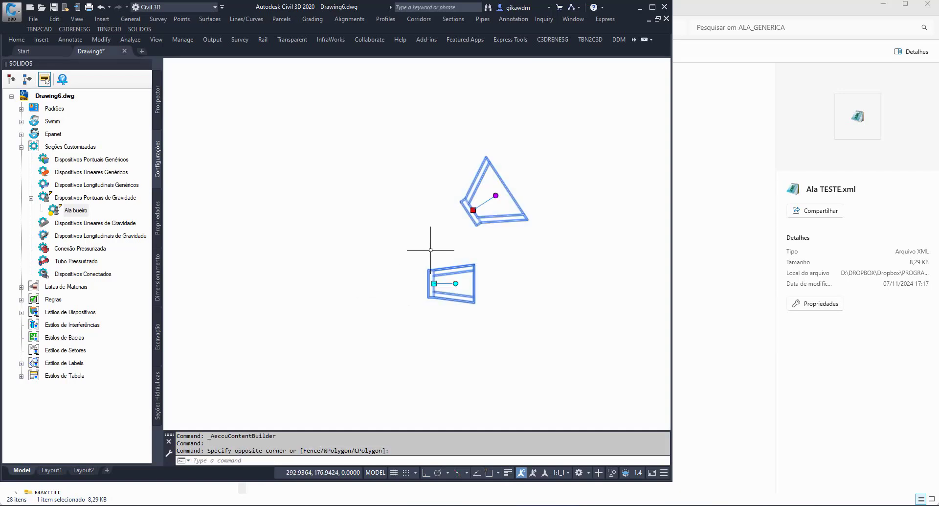
key(Escape)
click(448, 266)
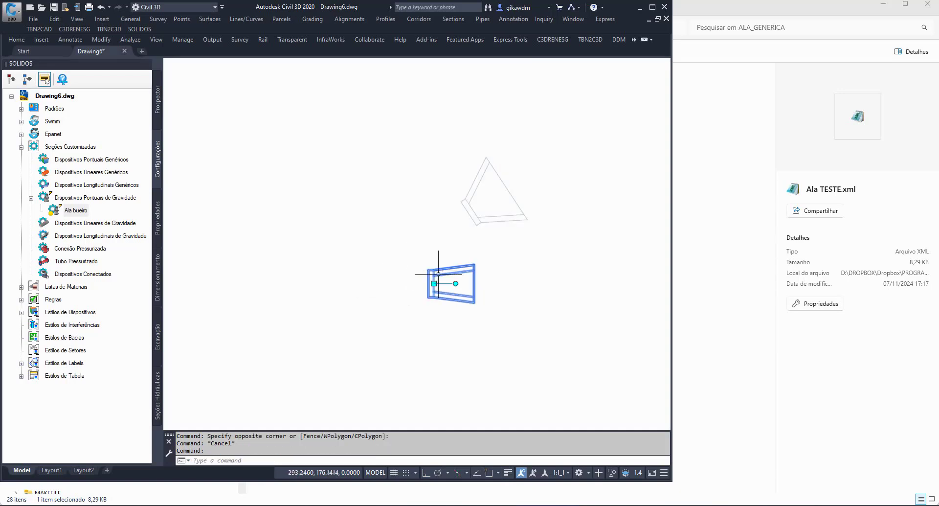
click(432, 280)
click(350, 228)
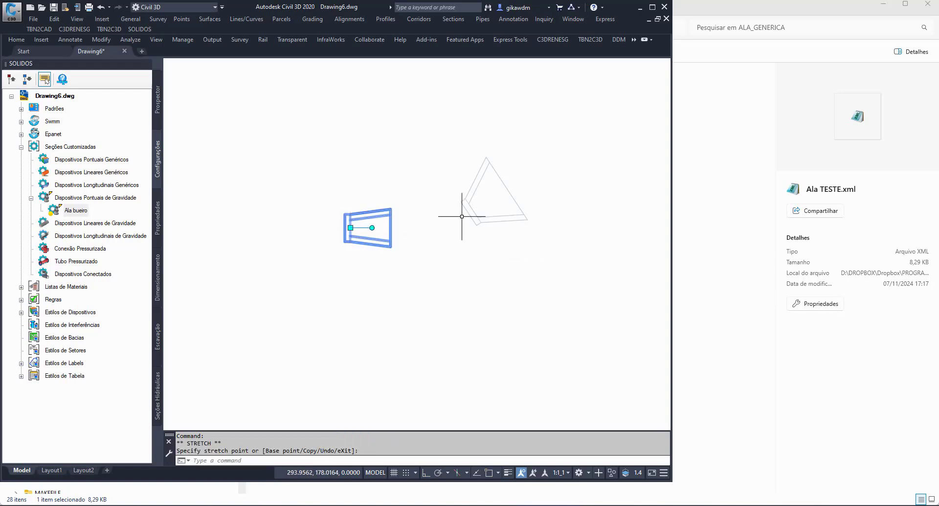
Step: Move the triangular headwall by its insertion point down closer to the trapezoidal headwall, and clear the selection
click(472, 209)
click(470, 214)
click(438, 268)
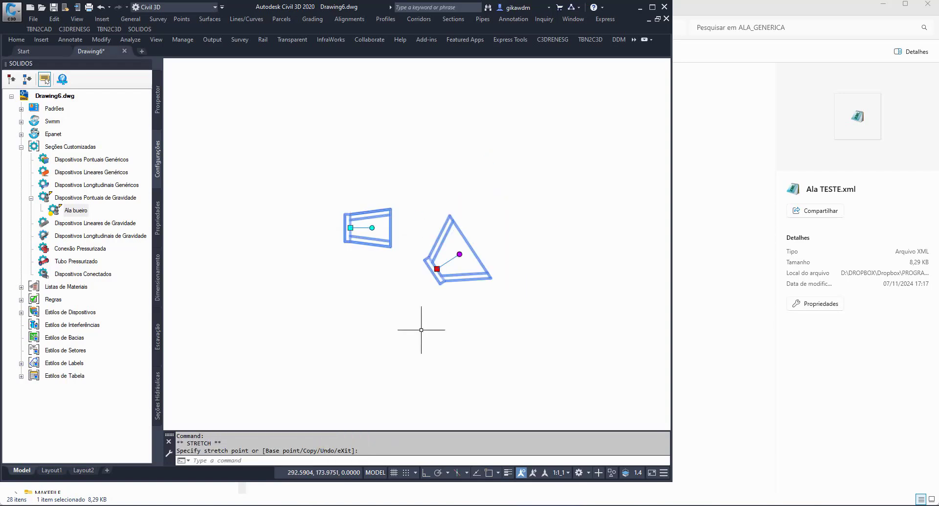
scroll(421, 330, up, 3)
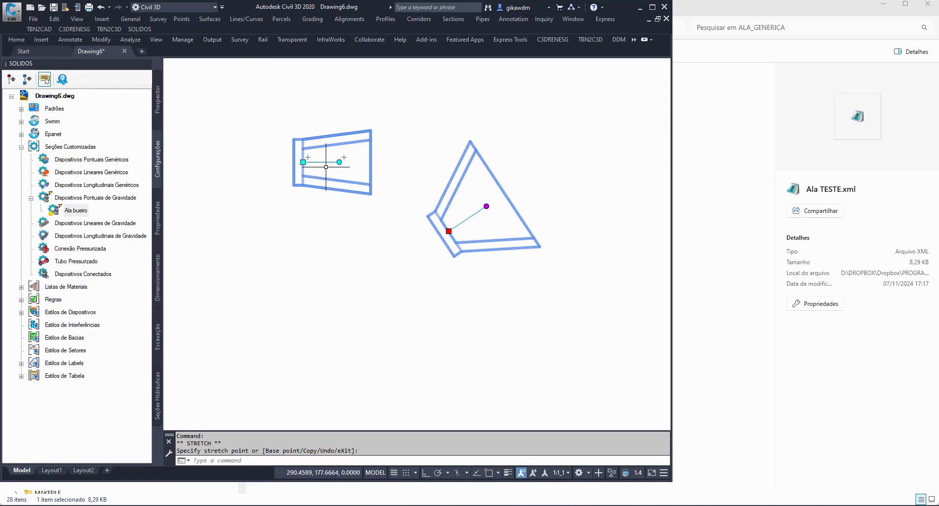
key(Escape)
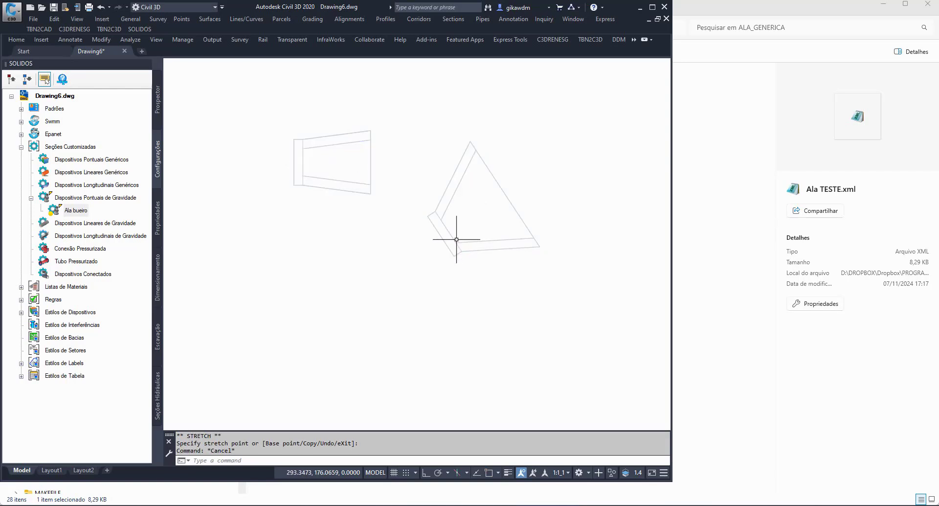
click(452, 239)
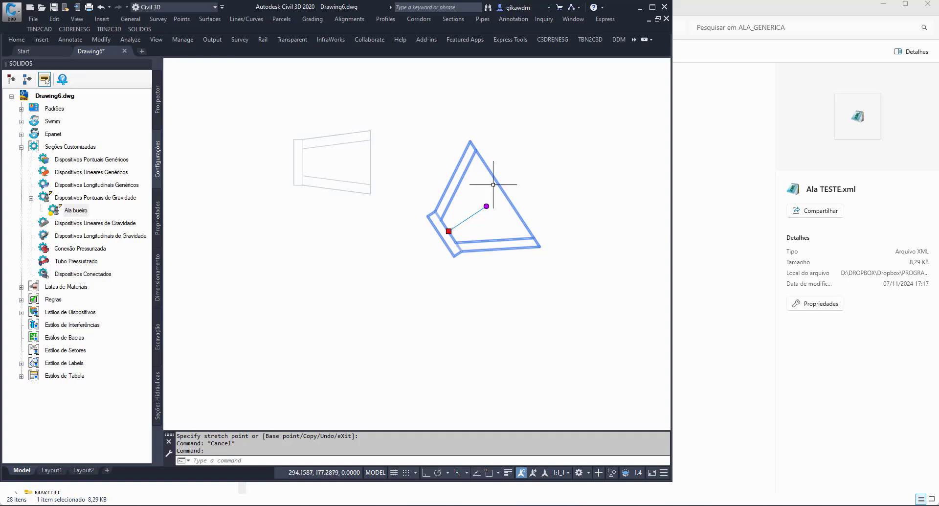
key(Escape)
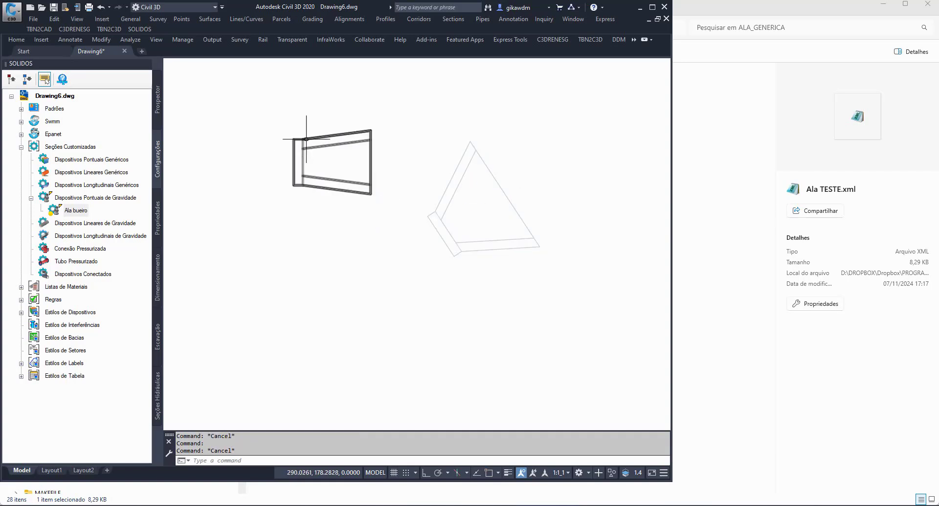
Step: Review the part data in the trapezoidal headwall's Structure Properties, and close them without changes
click(302, 141)
right_click(304, 140)
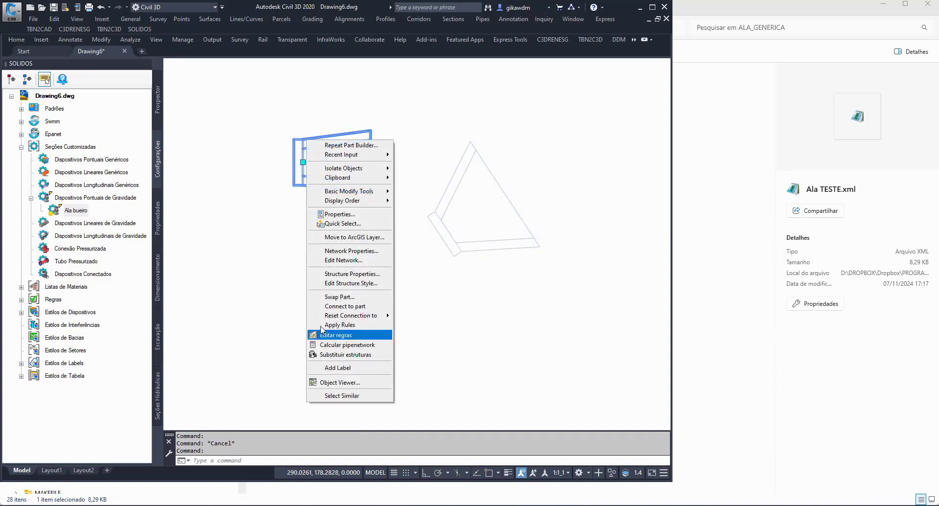
click(362, 274)
scroll(307, 308, down, 4)
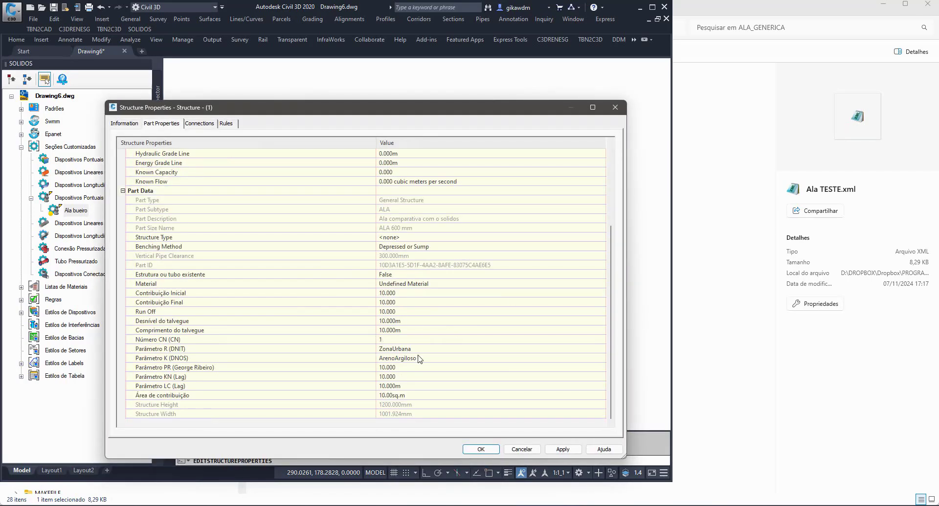
scroll(437, 370, up, 4)
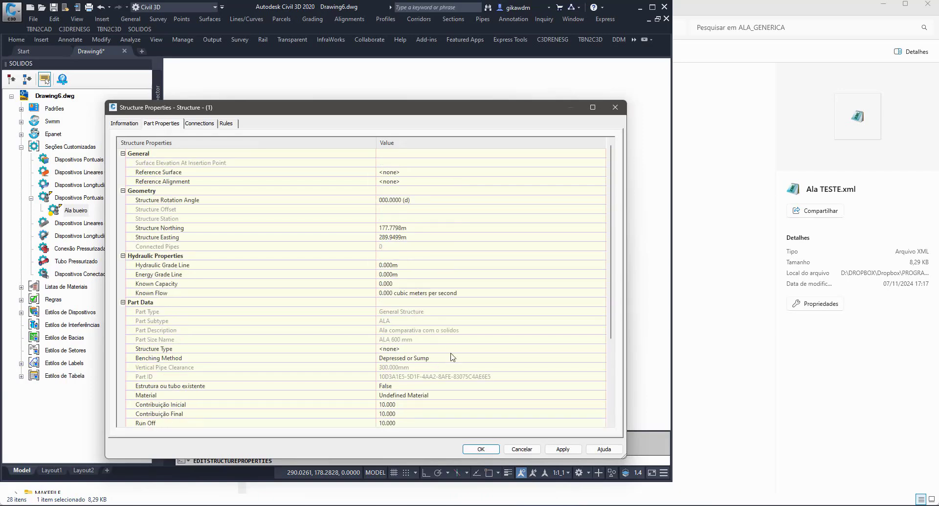
click(521, 449)
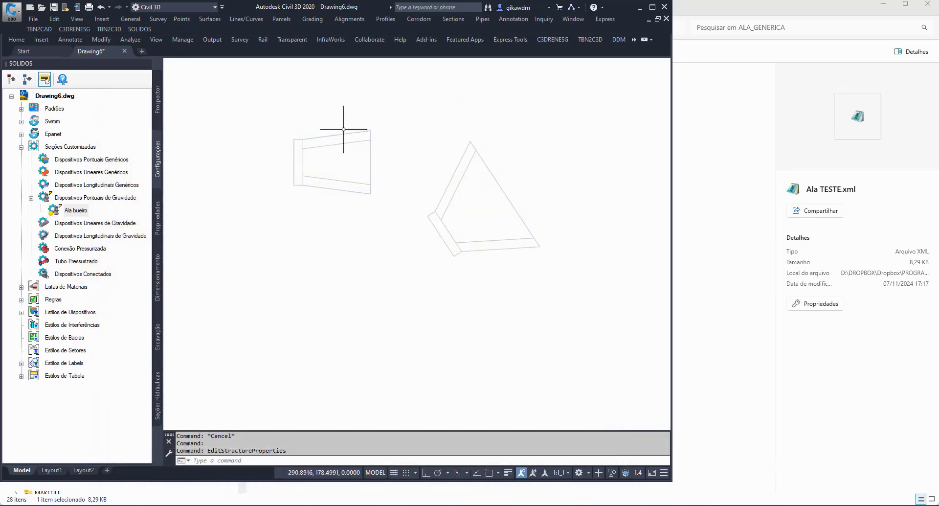
Step: Check which Ala teste sizes are available for swapping the trapezoidal headwall, leaving the part unswapped
click(341, 132)
right_click(339, 136)
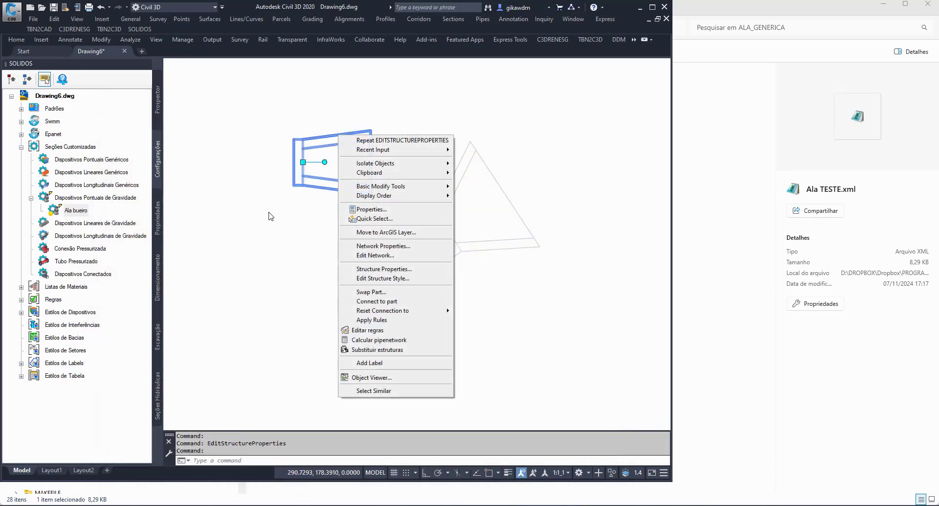
click(395, 294)
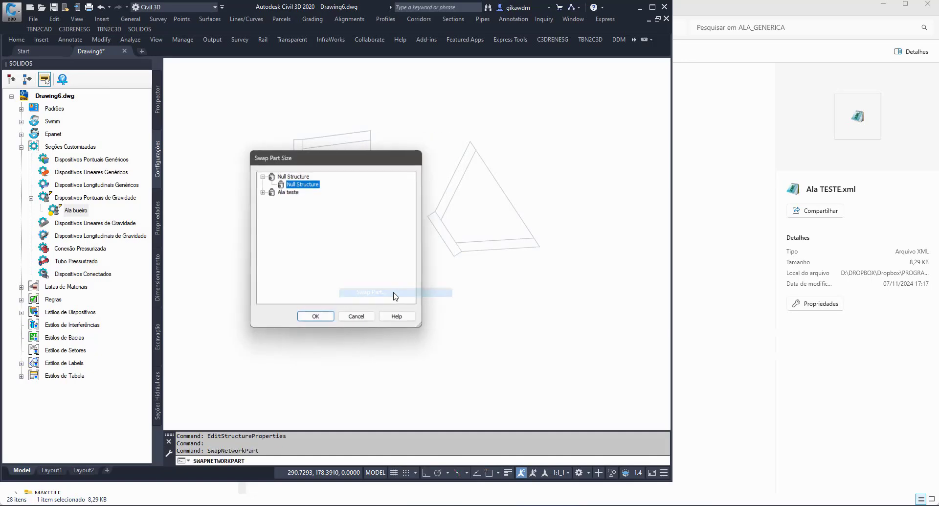
click(262, 191)
click(300, 200)
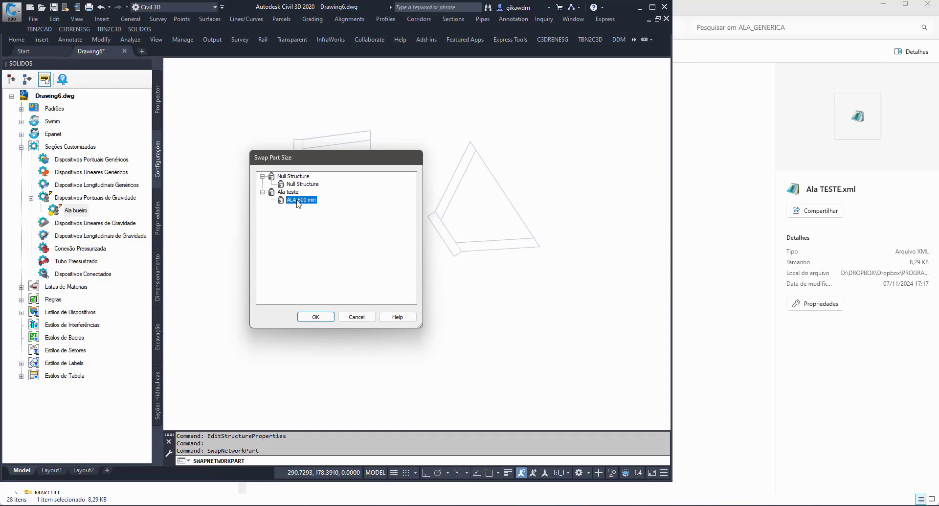
click(356, 316)
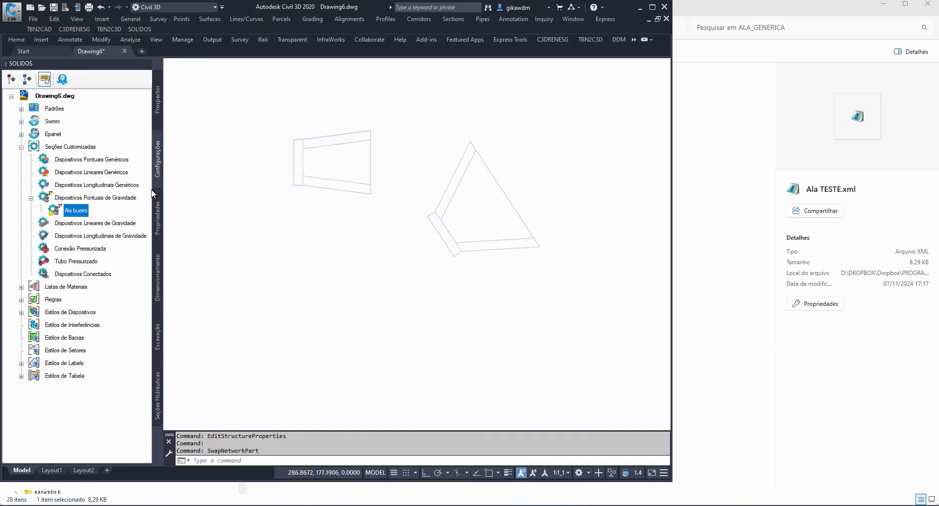
Step: Show the Civil 3D Toolspace and open the pipe network's New Parts List for editing
click(17, 39)
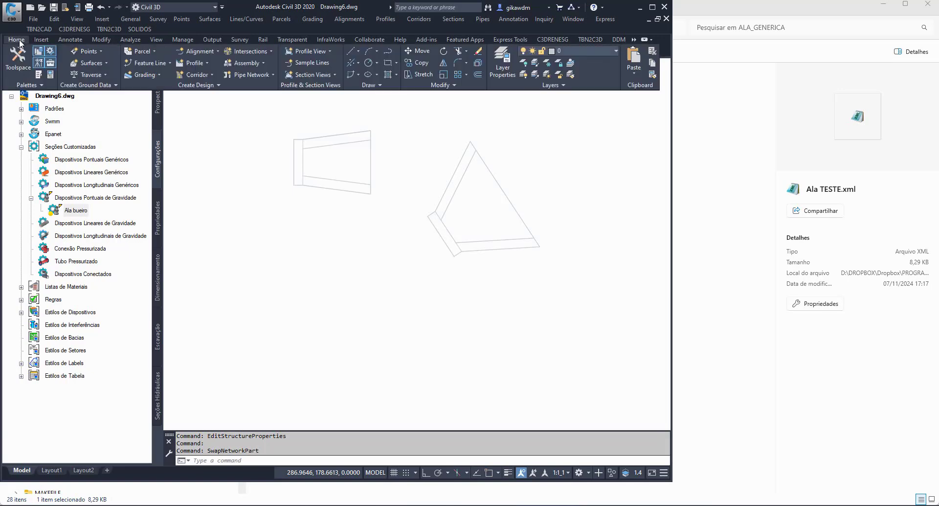
click(20, 58)
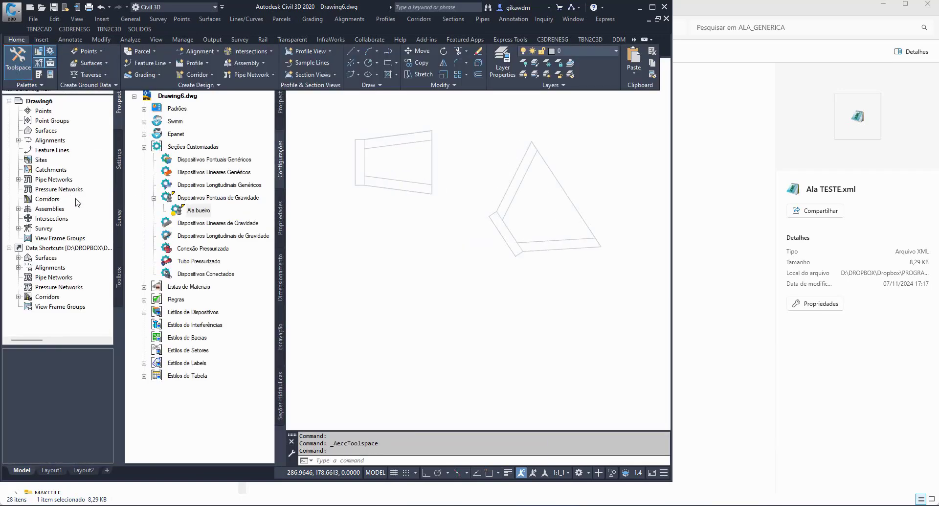
click(117, 150)
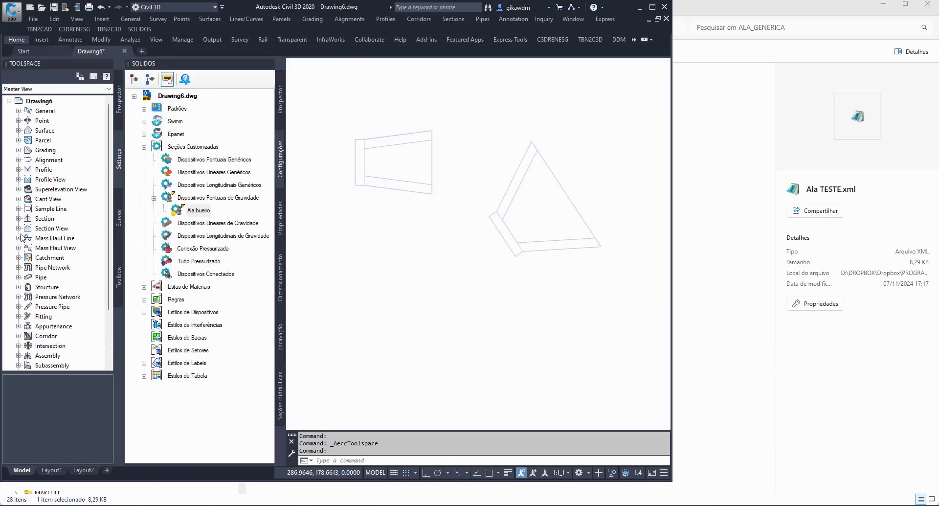
click(18, 267)
click(28, 277)
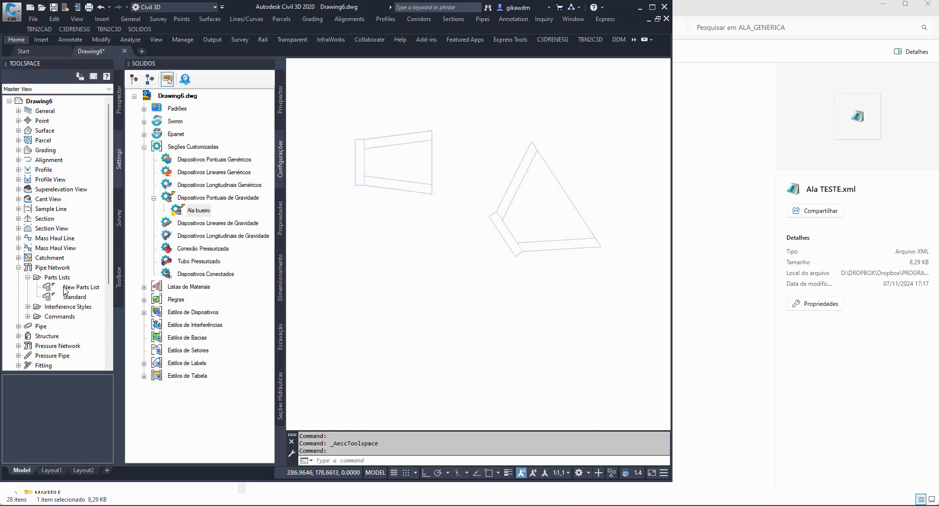
click(81, 286)
right_click(91, 290)
click(104, 296)
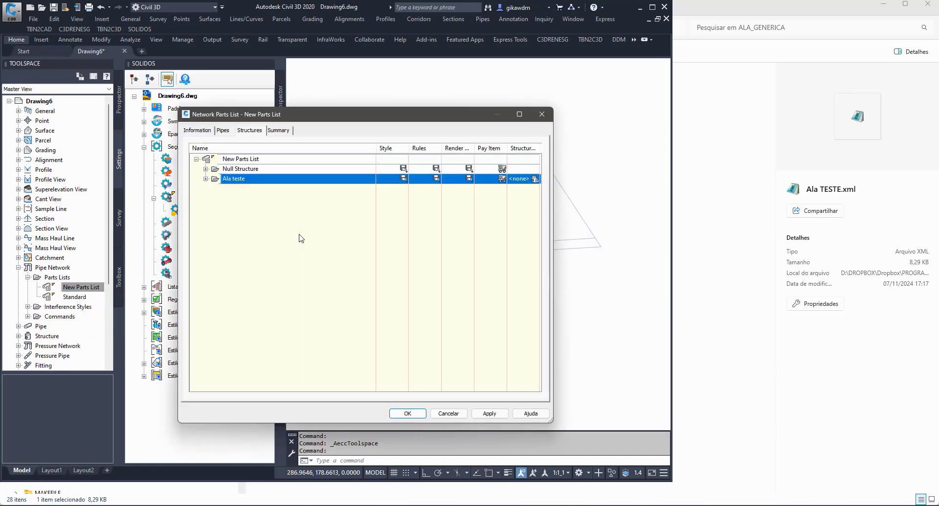
Step: Start adding a part size to the Ala teste family and set its Lartgura Interna to 1800 mm
click(205, 178)
right_click(243, 191)
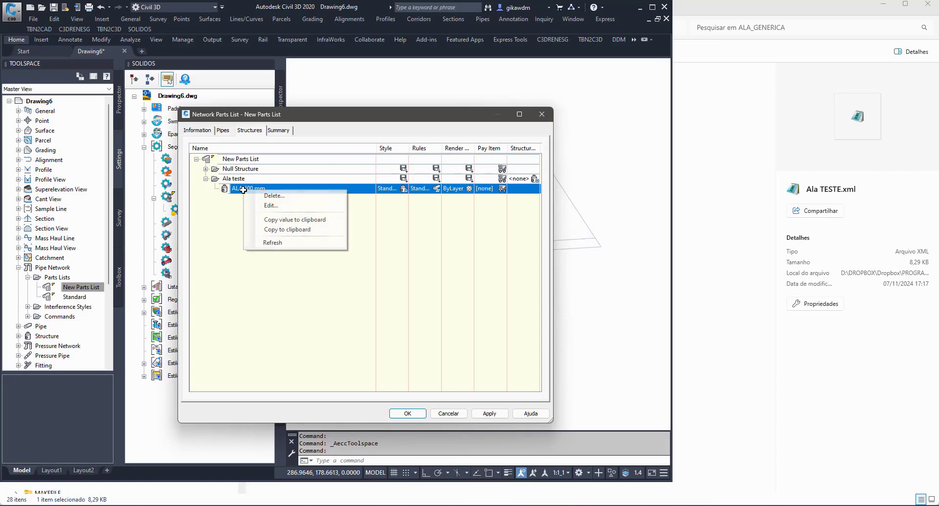
right_click(241, 180)
click(277, 186)
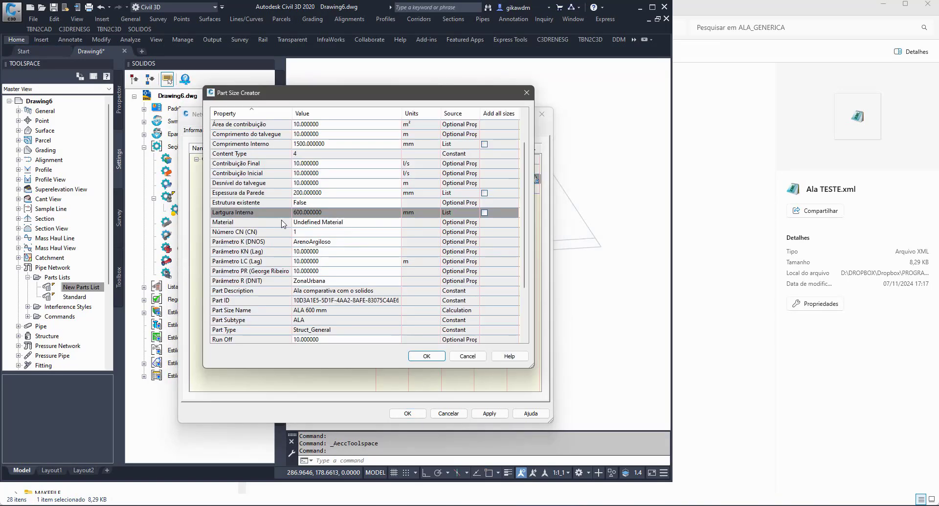
click(344, 213)
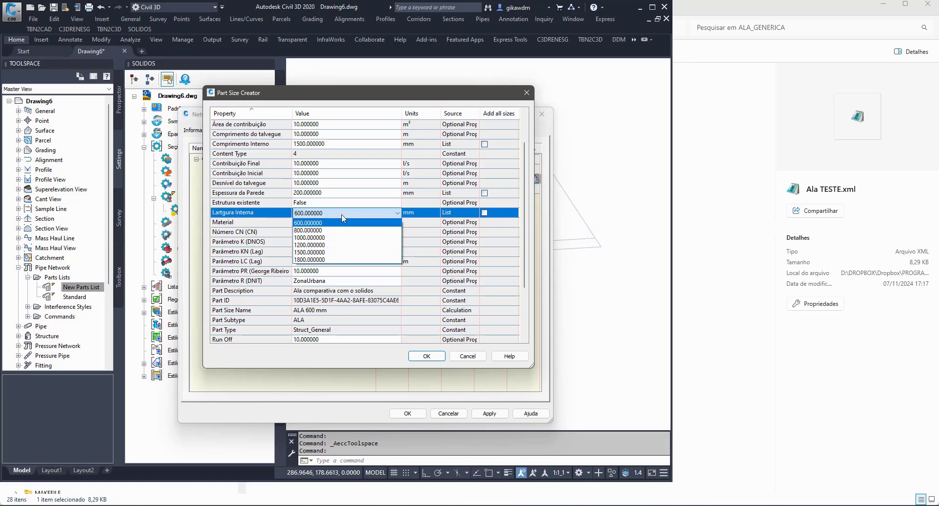
click(311, 259)
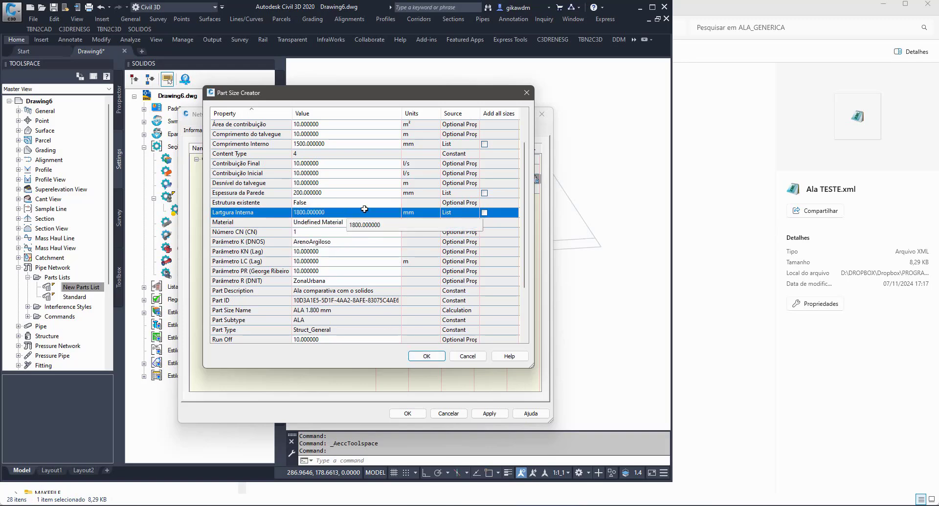
Step: Choose a wider Ângulo de Abertura for the new Ala teste size, and save the size in the New Parts List
scroll(364, 210, up, 2)
click(337, 155)
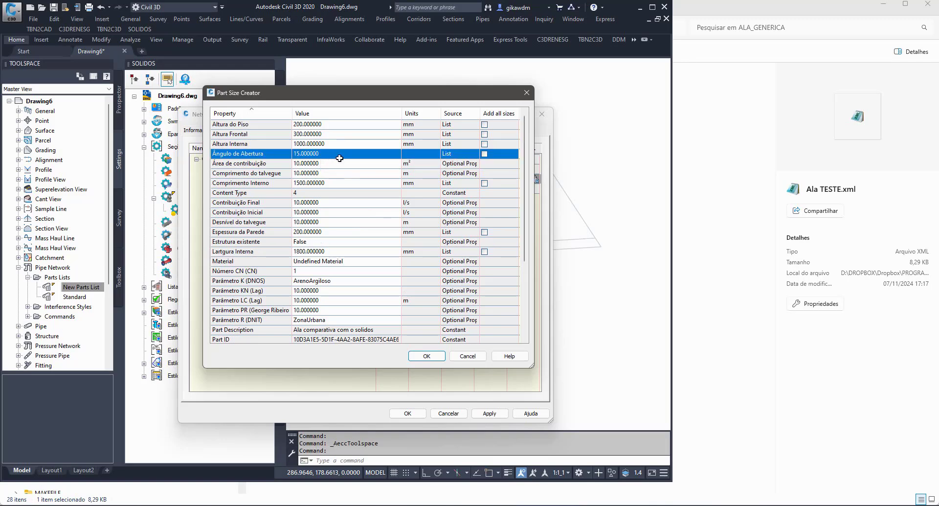
click(337, 155)
click(321, 187)
click(426, 356)
click(271, 199)
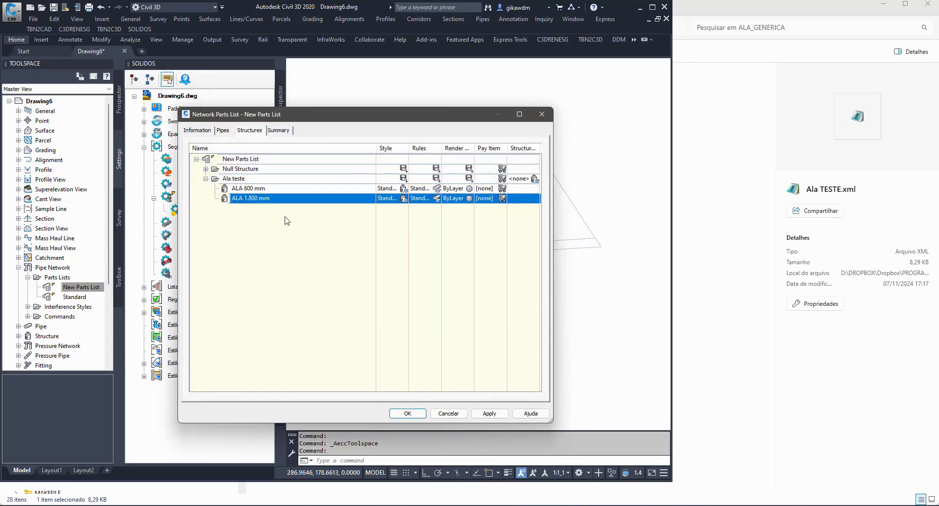
click(408, 413)
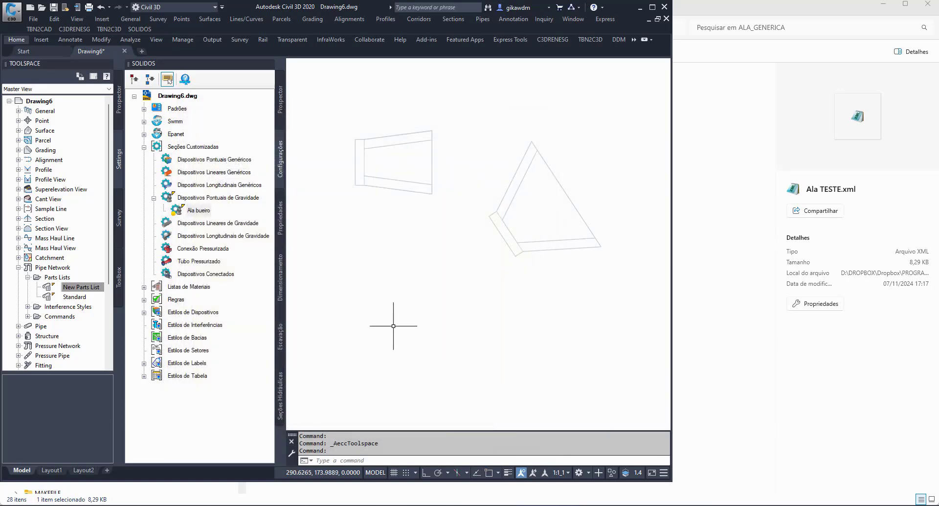
Step: Swap the trapezoidal headwall's part for the ALA 1.800 mm size of the Ala teste family
click(370, 186)
click(362, 179)
right_click(361, 180)
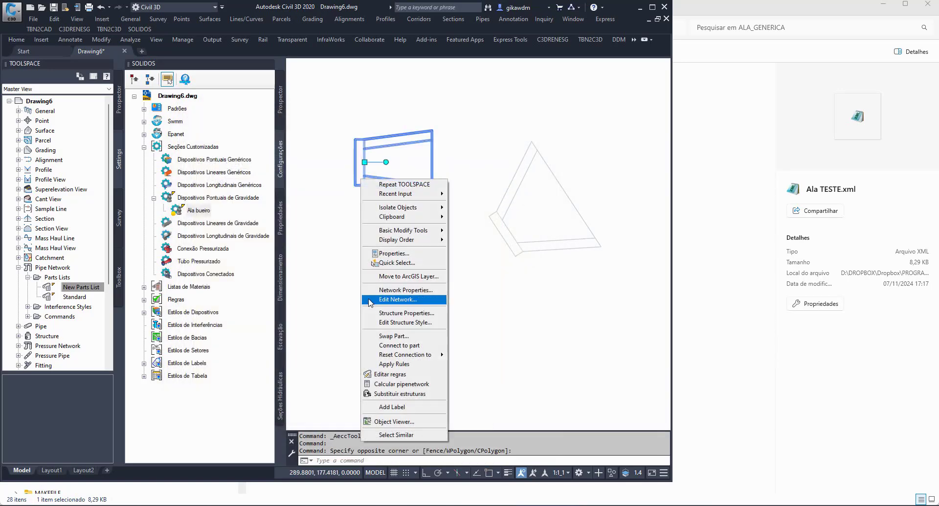
click(393, 336)
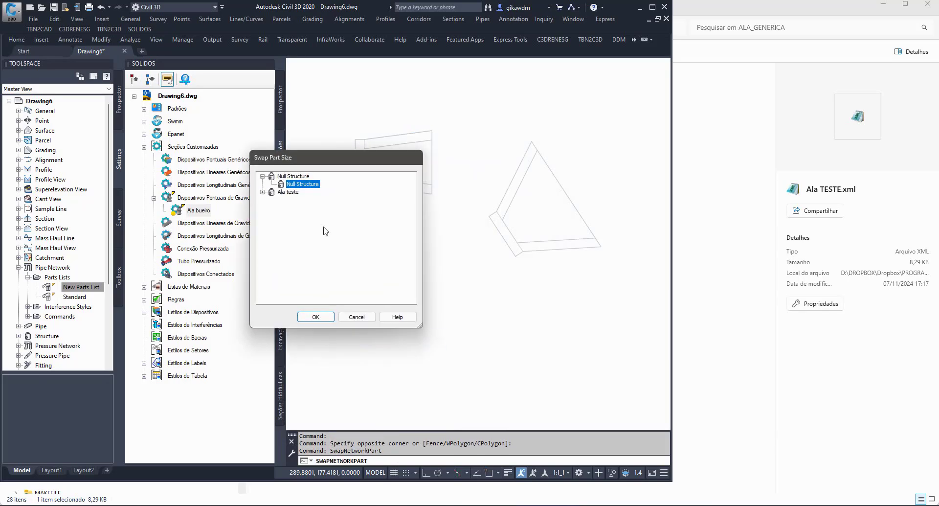
click(262, 192)
click(301, 209)
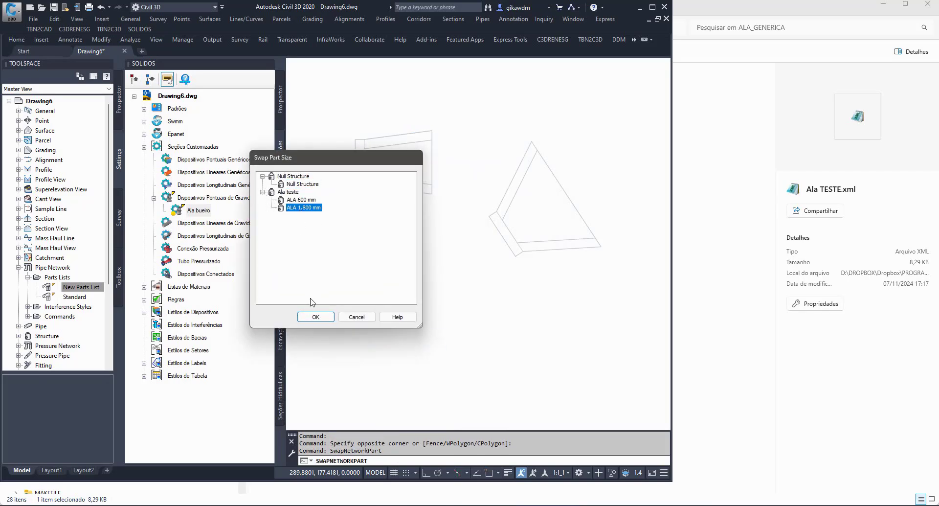
click(310, 318)
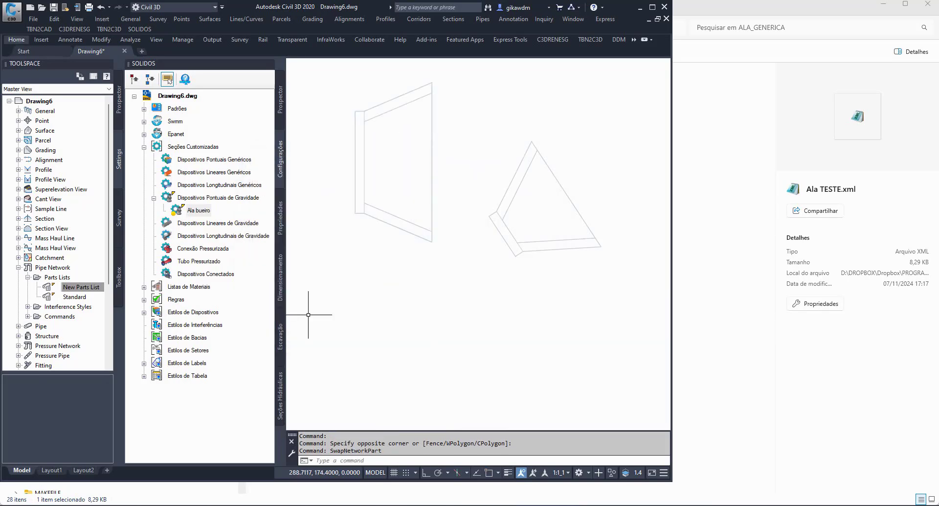
click(419, 189)
click(339, 262)
key(Escape)
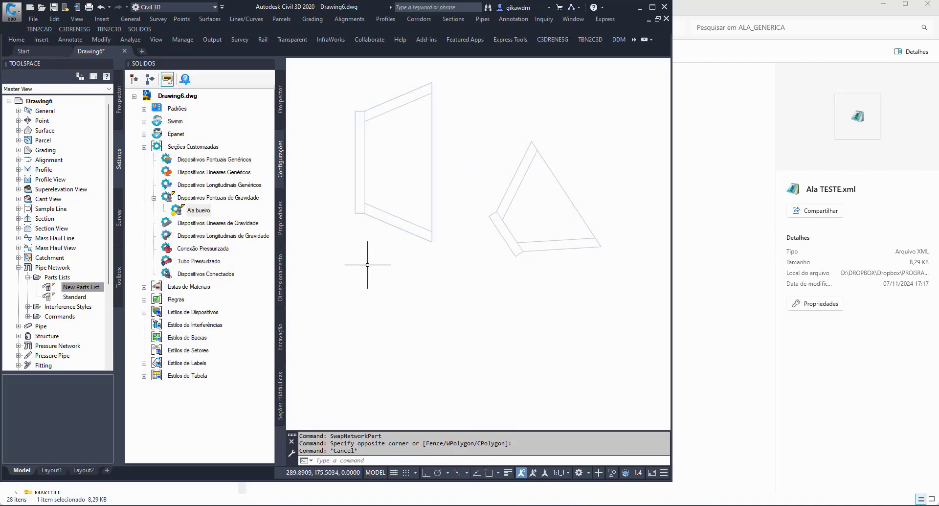
Step: Start replacing the rotated SOLIDOS headwall's device and open the ALA 600 mm item of the materials list for editing
click(508, 212)
right_click(512, 200)
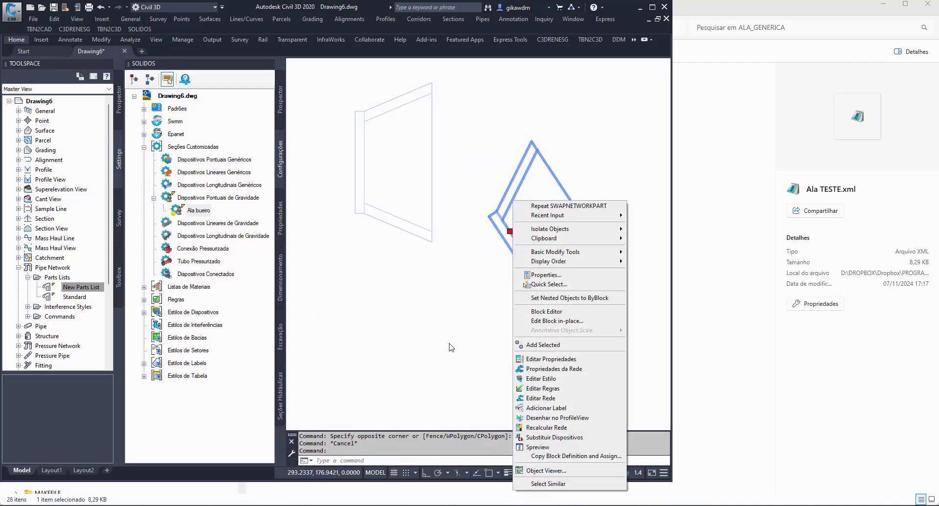
click(570, 437)
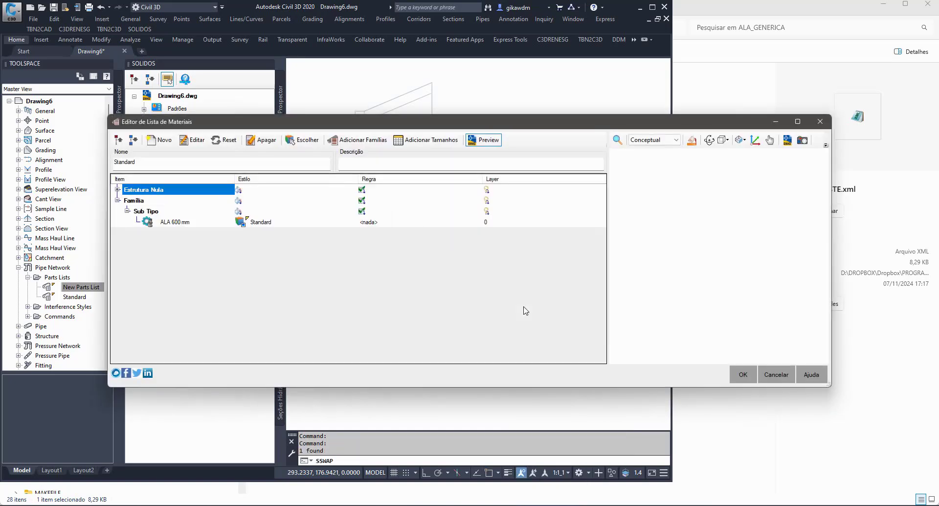
click(175, 221)
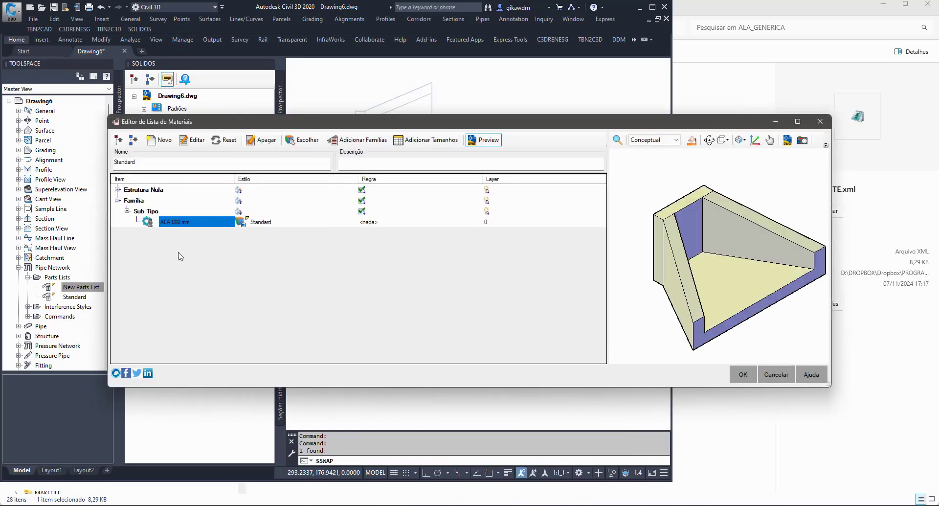
click(192, 140)
scroll(328, 262, down, 6)
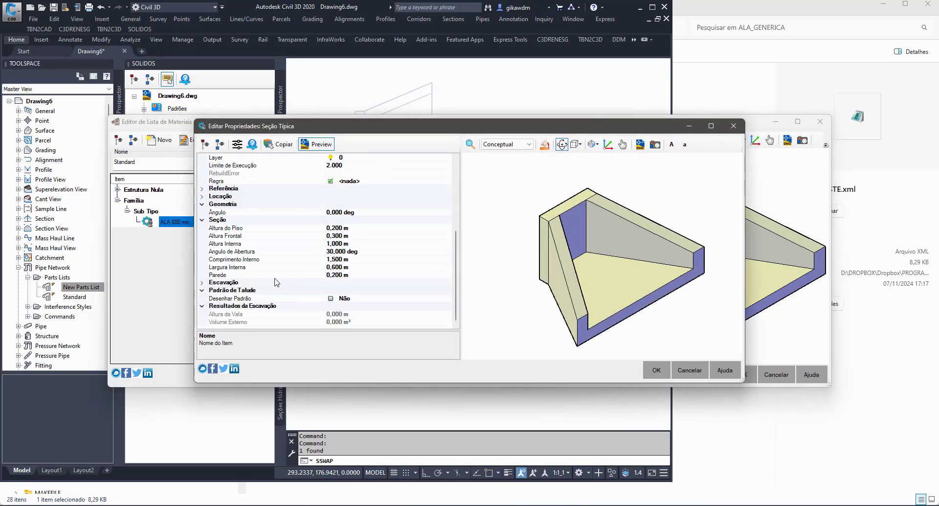
Step: Set the headwall section's Largura Interna to 1.8 m
click(364, 267)
text(180)
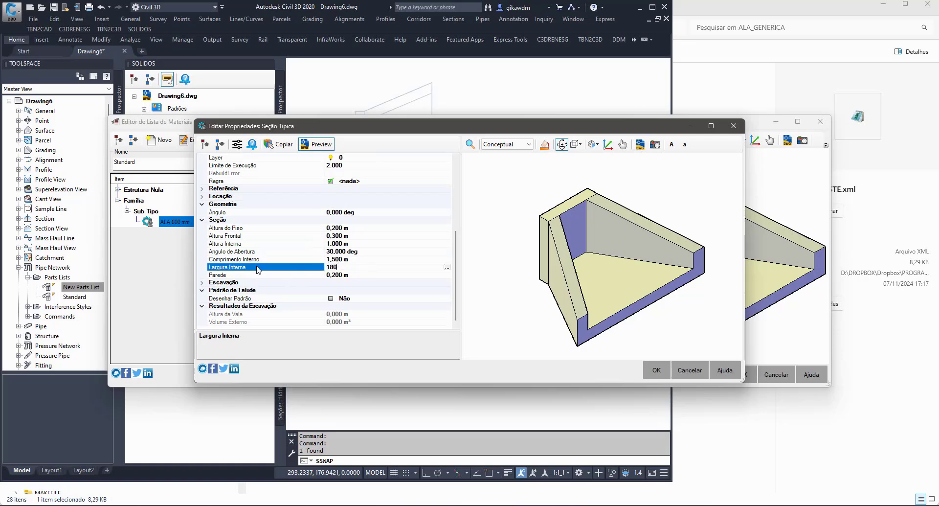
key(BackSpace)
key(BackSpace)
key(Return)
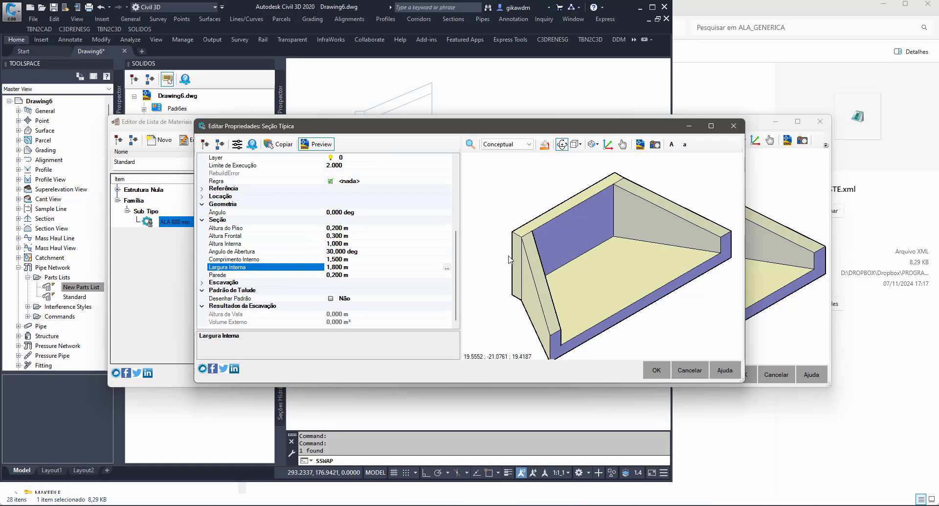
click(527, 260)
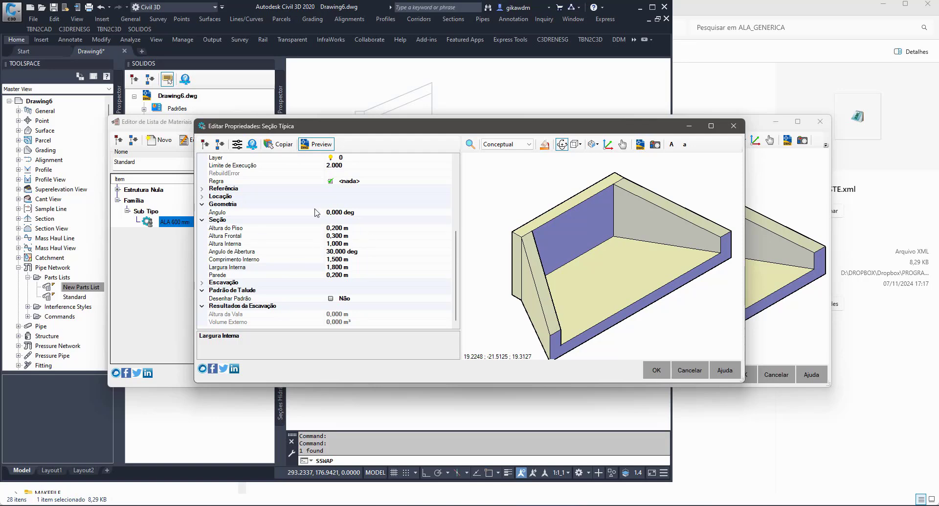
Step: Name the edited section Ala 1800 mm and save it in the Standard materials list
scroll(327, 210, up, 6)
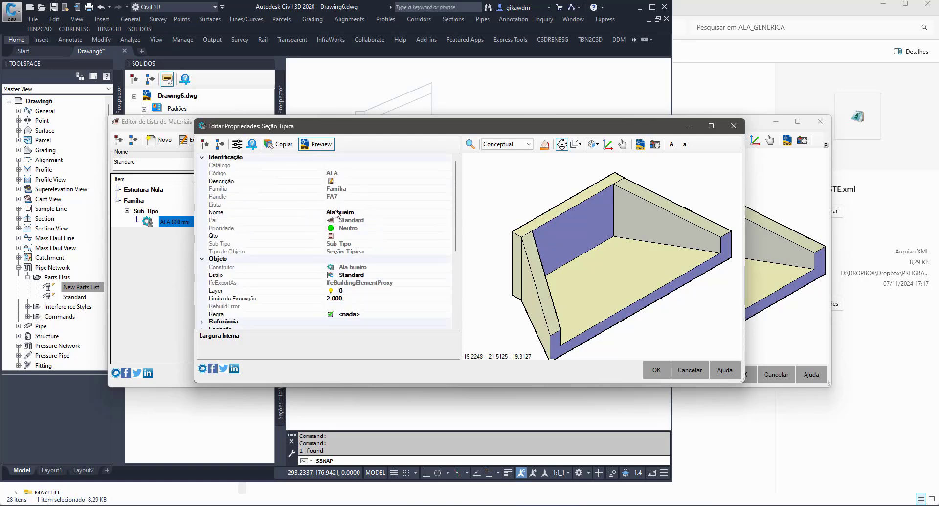
click(367, 212)
drag(367, 211, 342, 210)
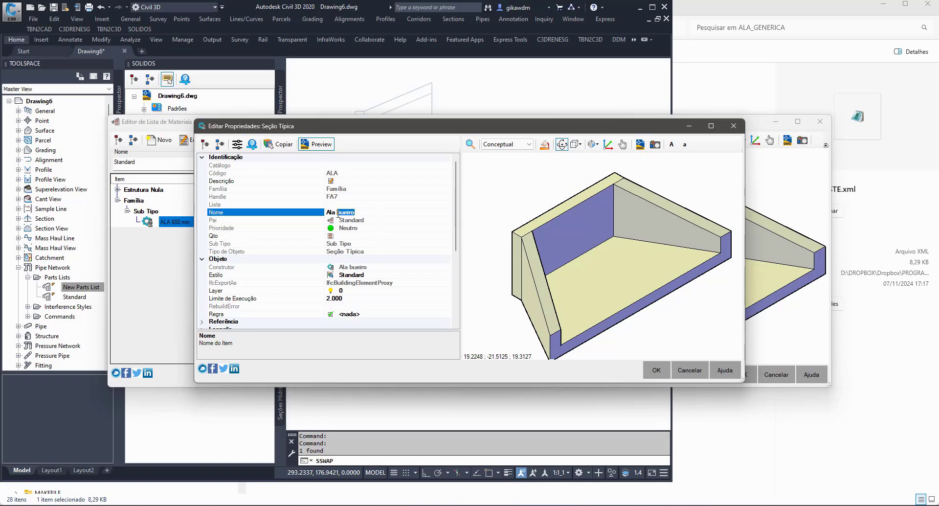
text(1800)
click(660, 370)
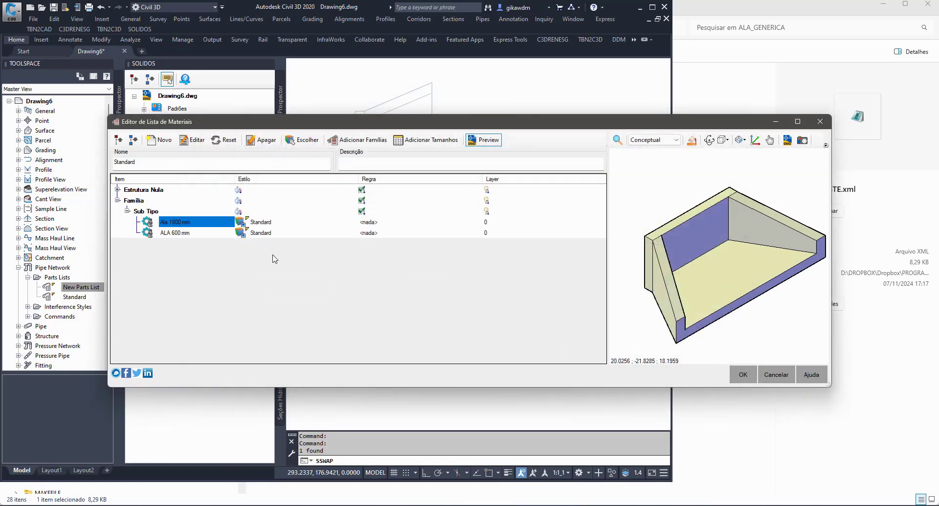
Step: Compare the two headwall sizes in the materials list and apply Ala 1800 mm as the rotated headwall's replacement
click(179, 234)
click(179, 214)
click(179, 223)
click(178, 231)
click(172, 223)
click(743, 374)
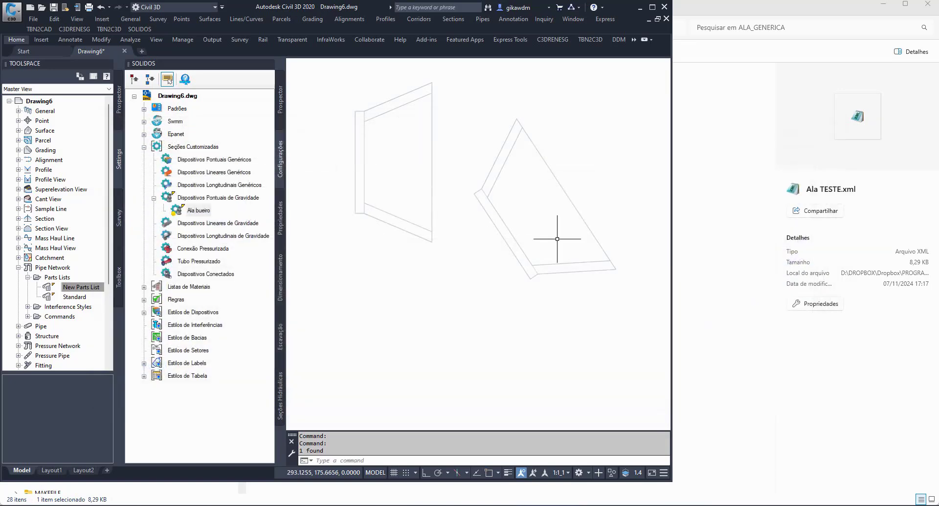